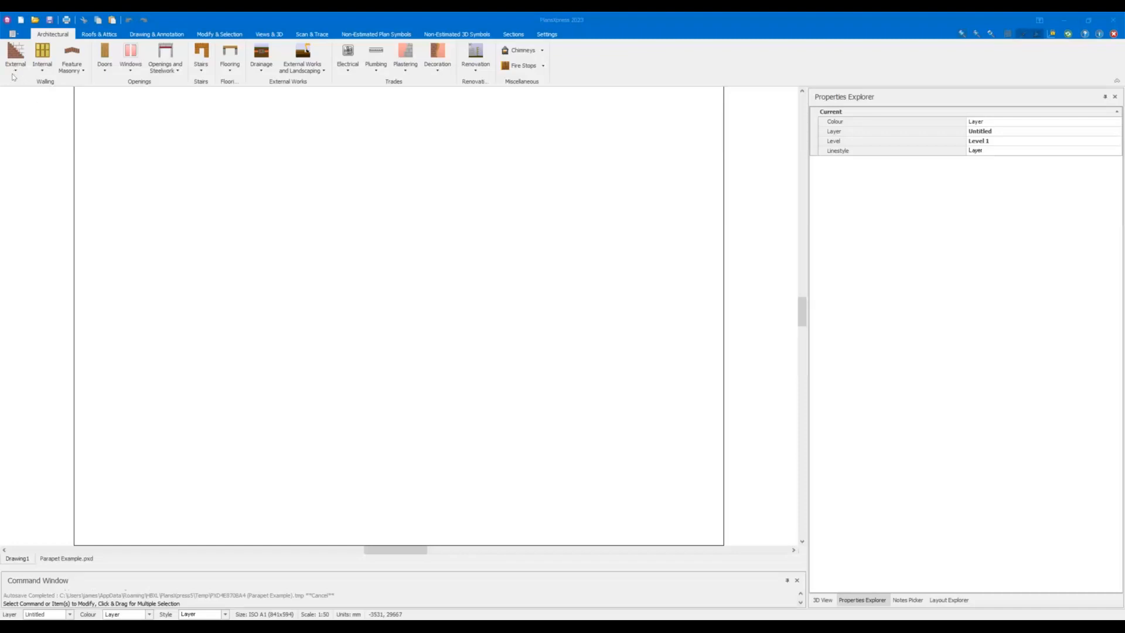
Examine the wall types offered for external and internal walls, including the Single Leaf and Double Leaf entries.
click(13, 75)
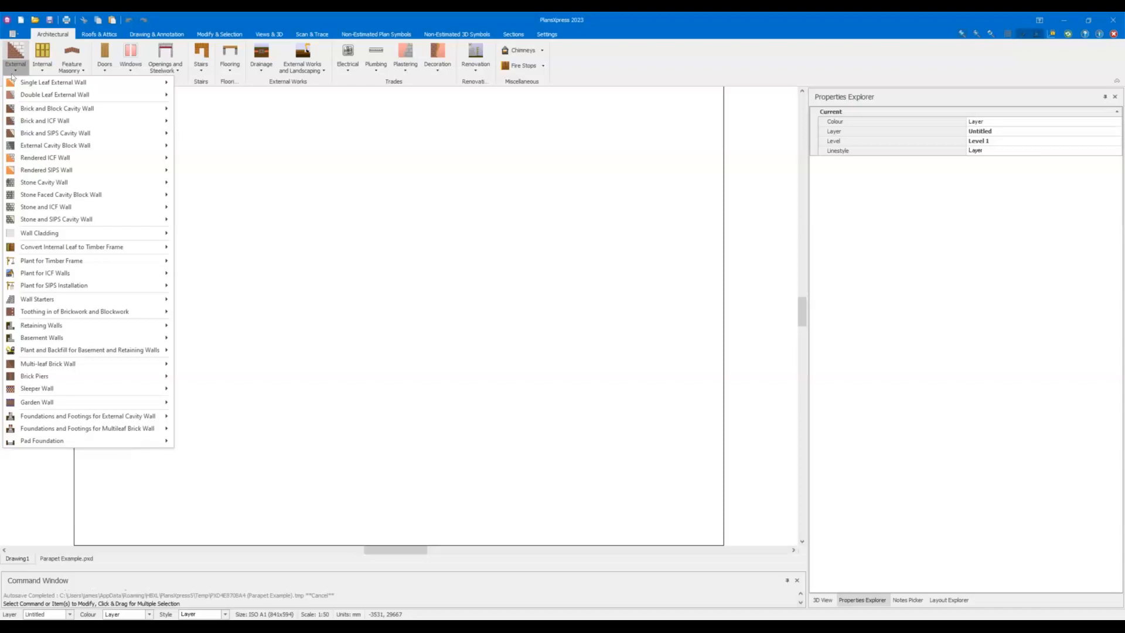
mouse_move(104, 87)
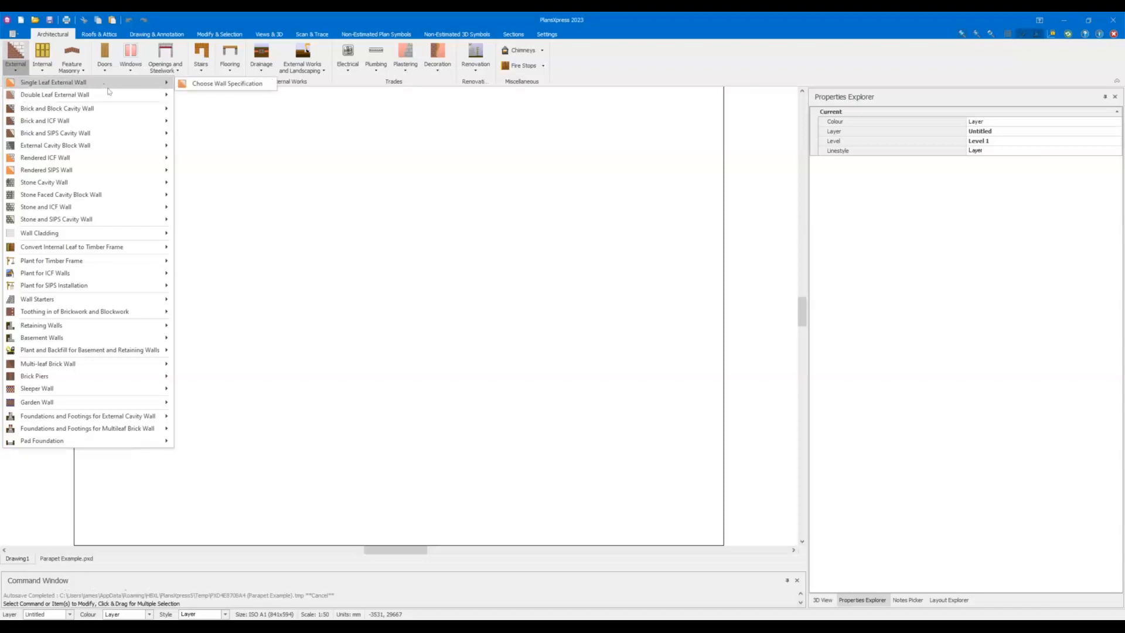
click(41, 66)
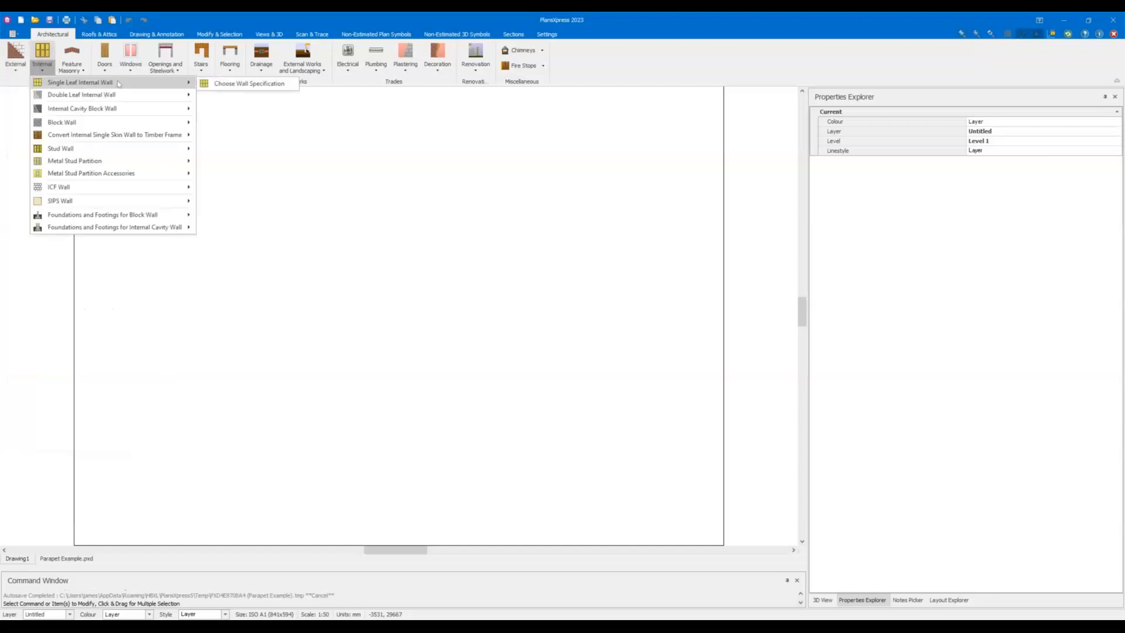
mouse_move(119, 96)
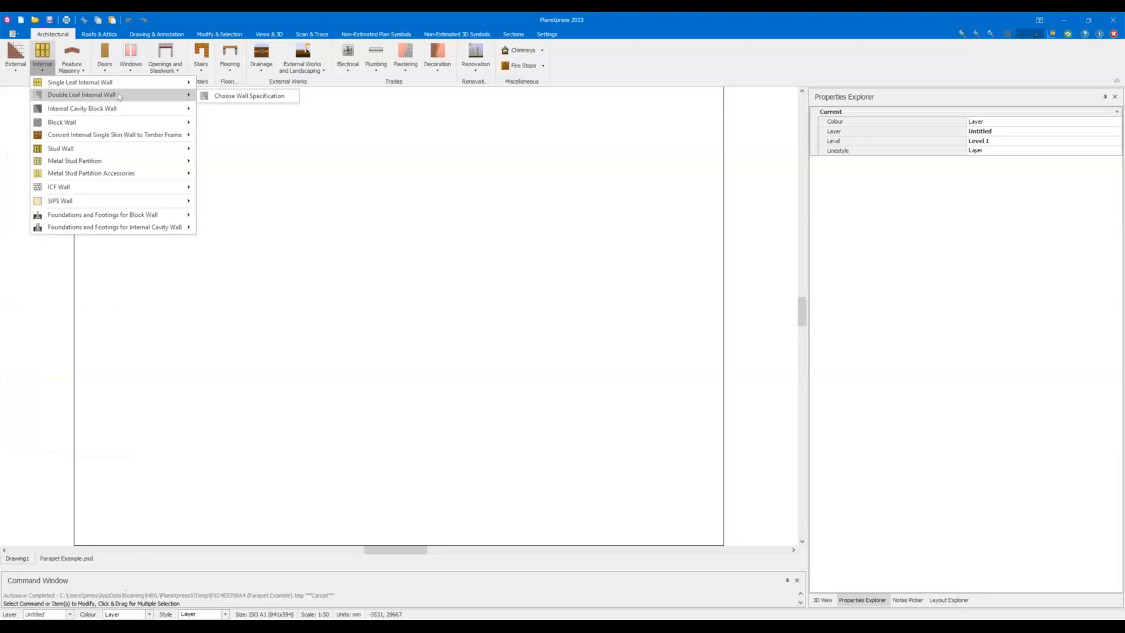
click(16, 65)
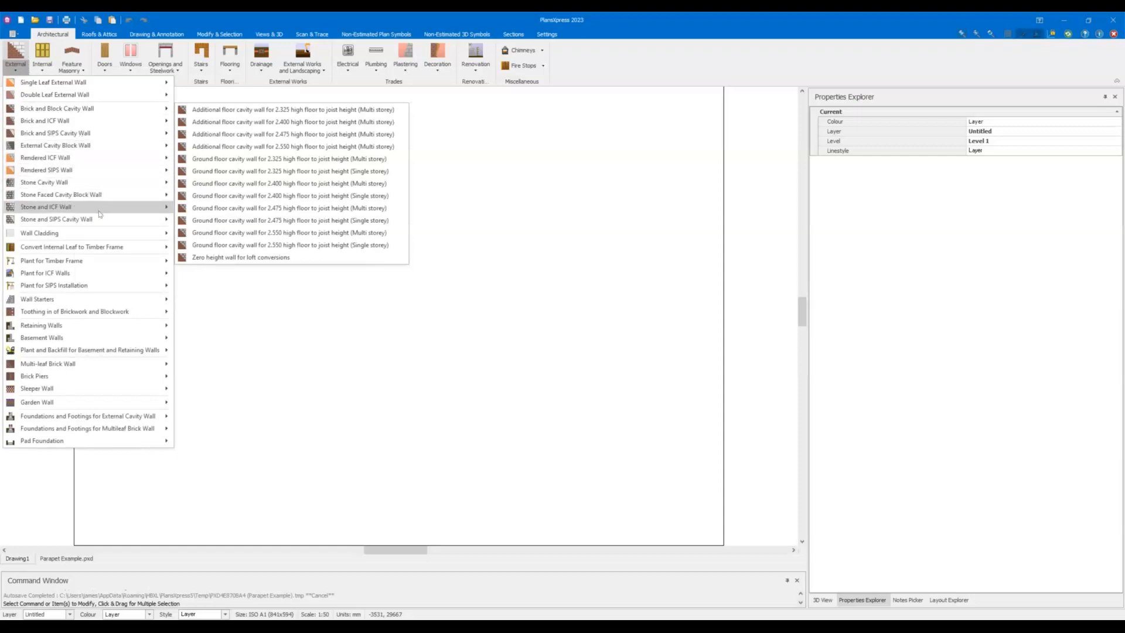
mouse_move(99, 213)
mouse_move(126, 113)
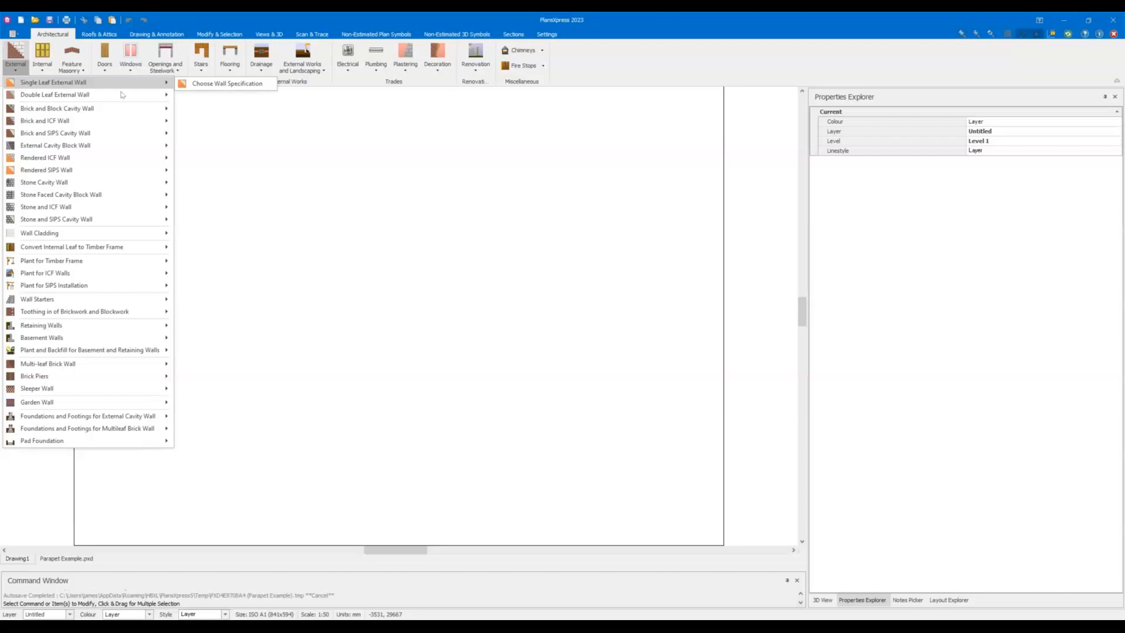
mouse_move(117, 98)
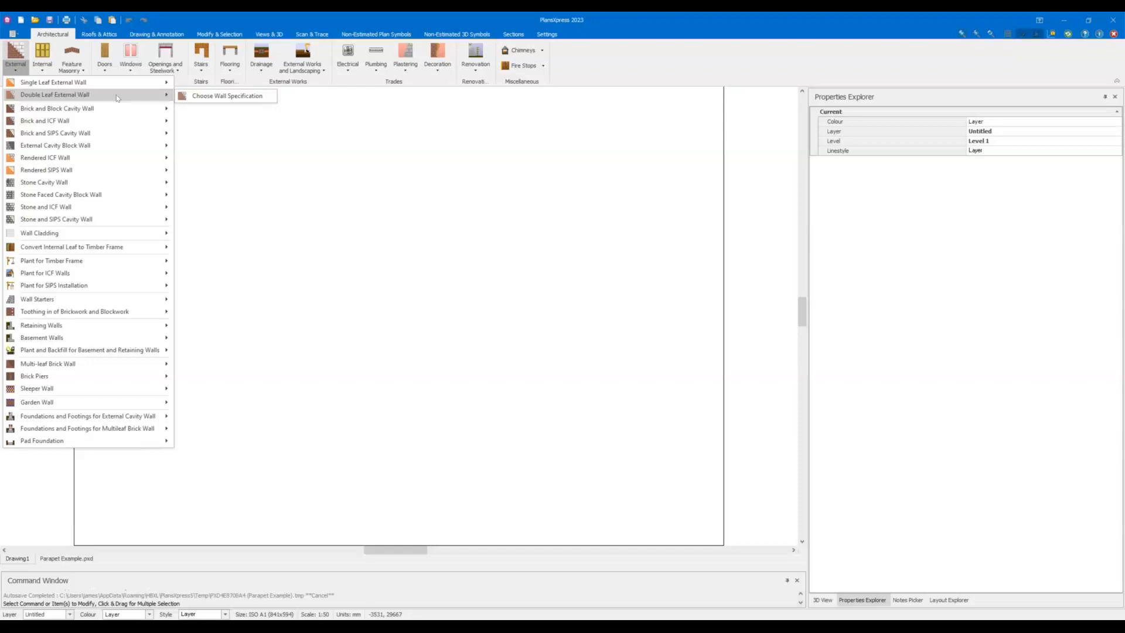
mouse_move(81, 85)
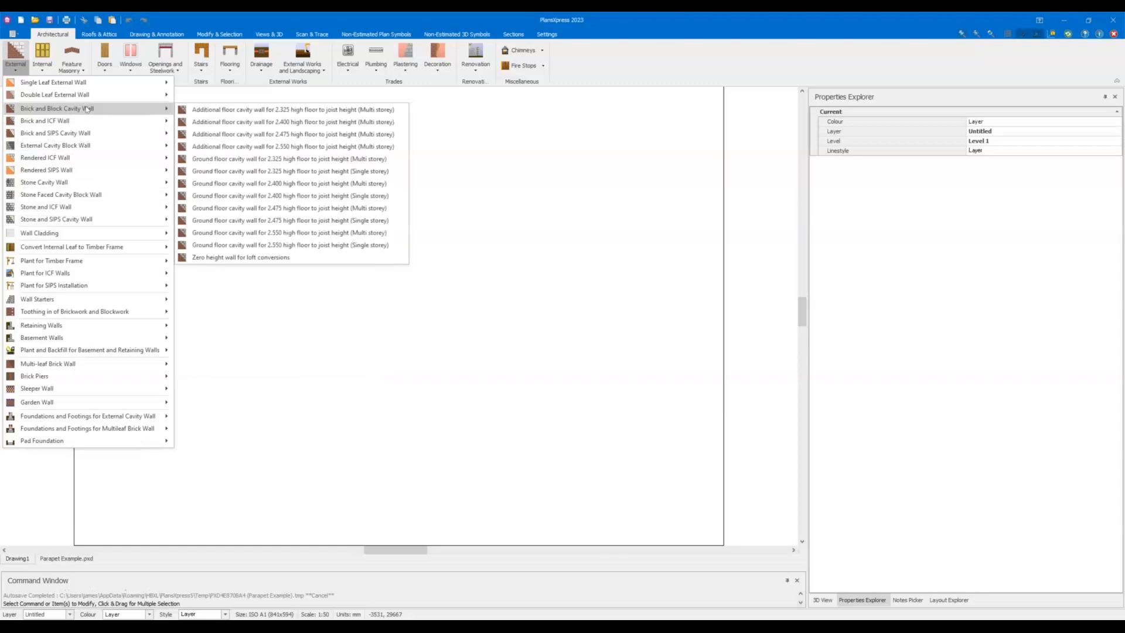
click(42, 57)
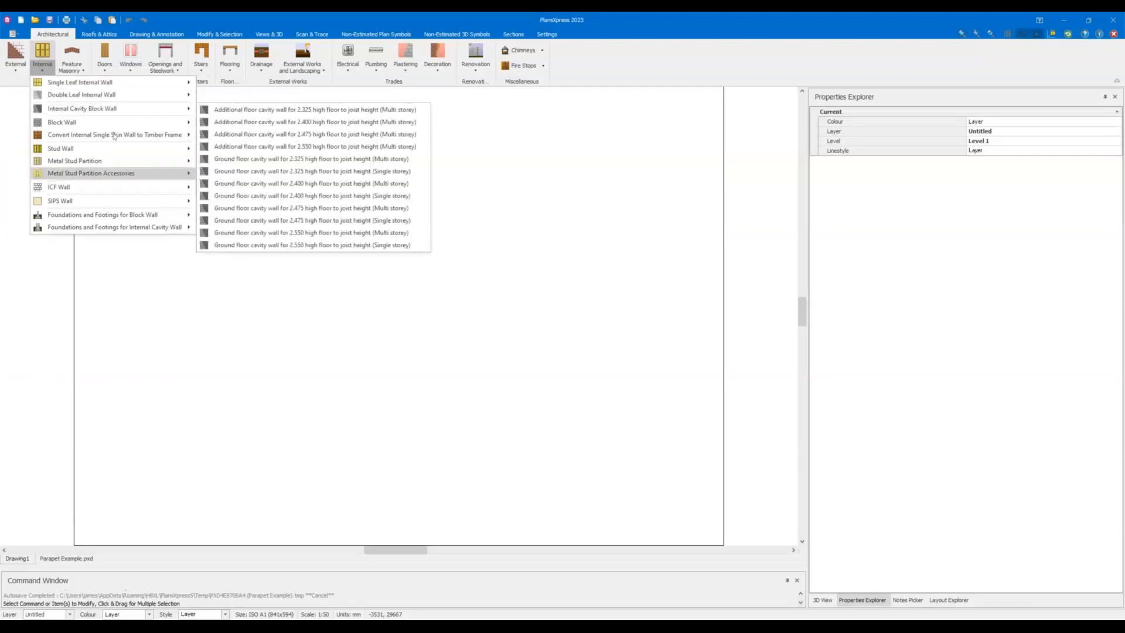
mouse_move(113, 135)
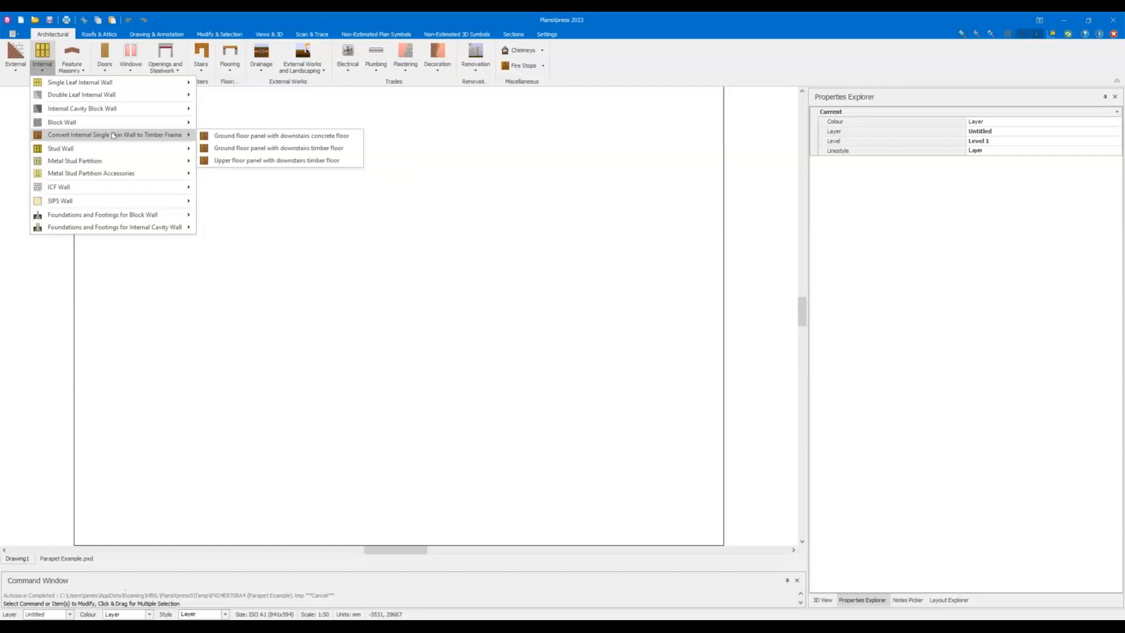
click(21, 72)
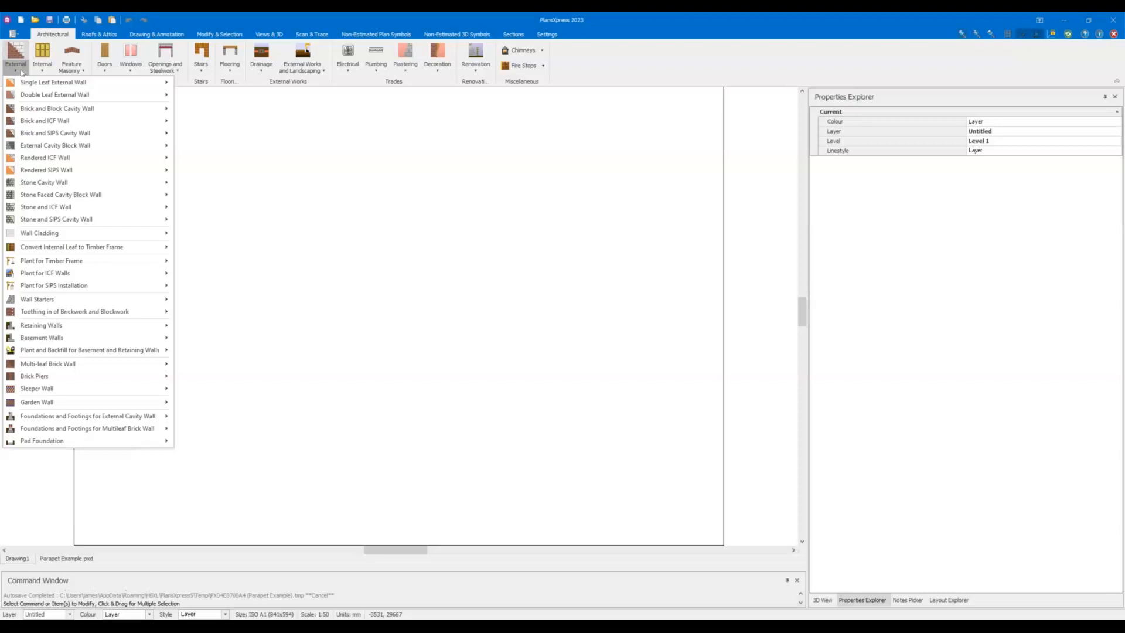
Turn off the display of legacy items in the External and Internal wall menus.
click(548, 35)
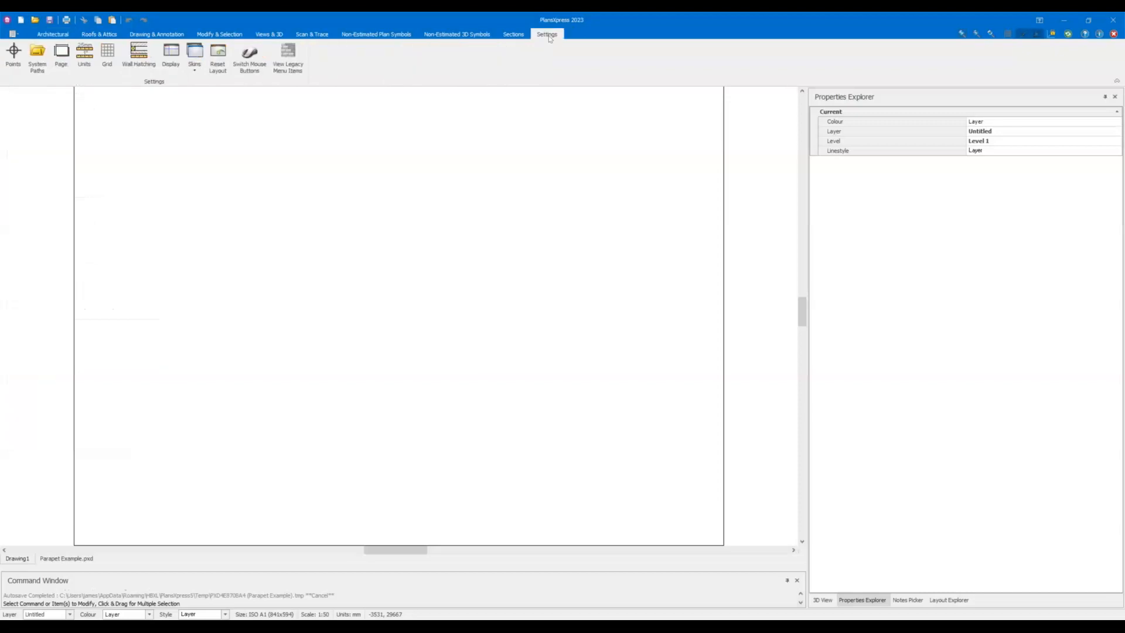
click(287, 69)
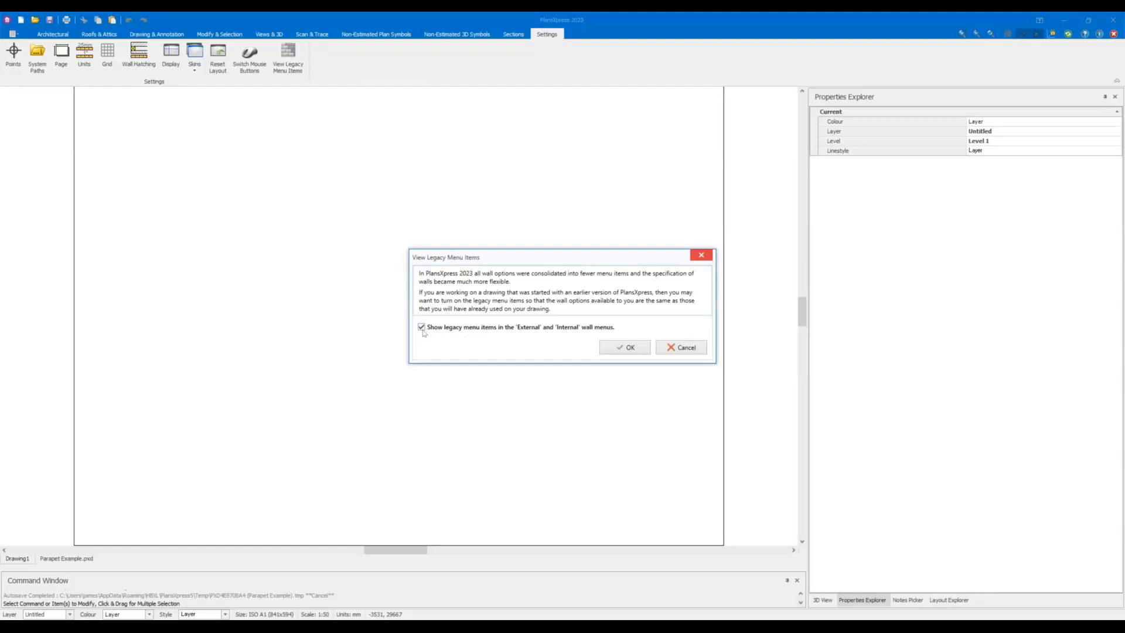
click(422, 327)
click(620, 348)
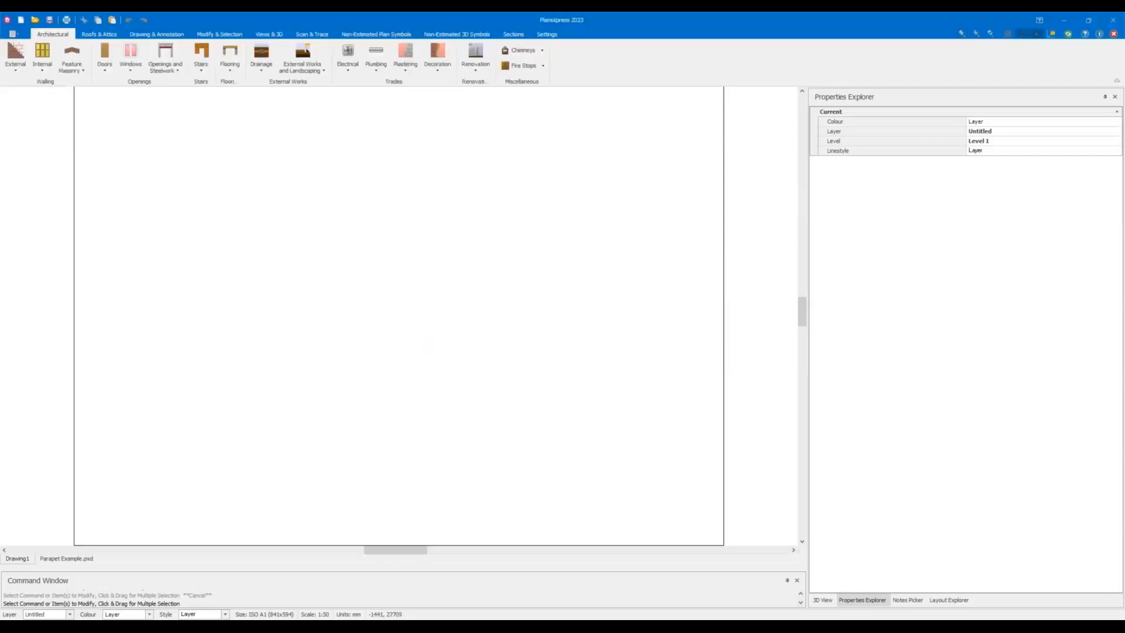
Review the consolidated external and internal wall choices, from wall starters and retaining walls to brick piers and garden walls.
click(20, 72)
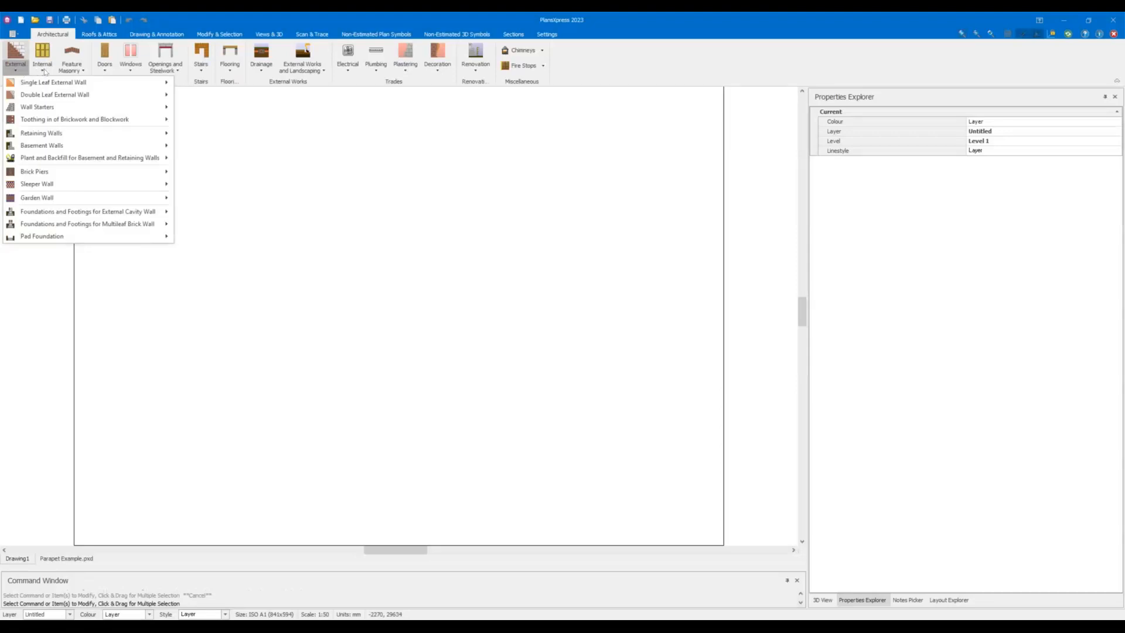
click(44, 72)
click(20, 72)
mouse_move(73, 95)
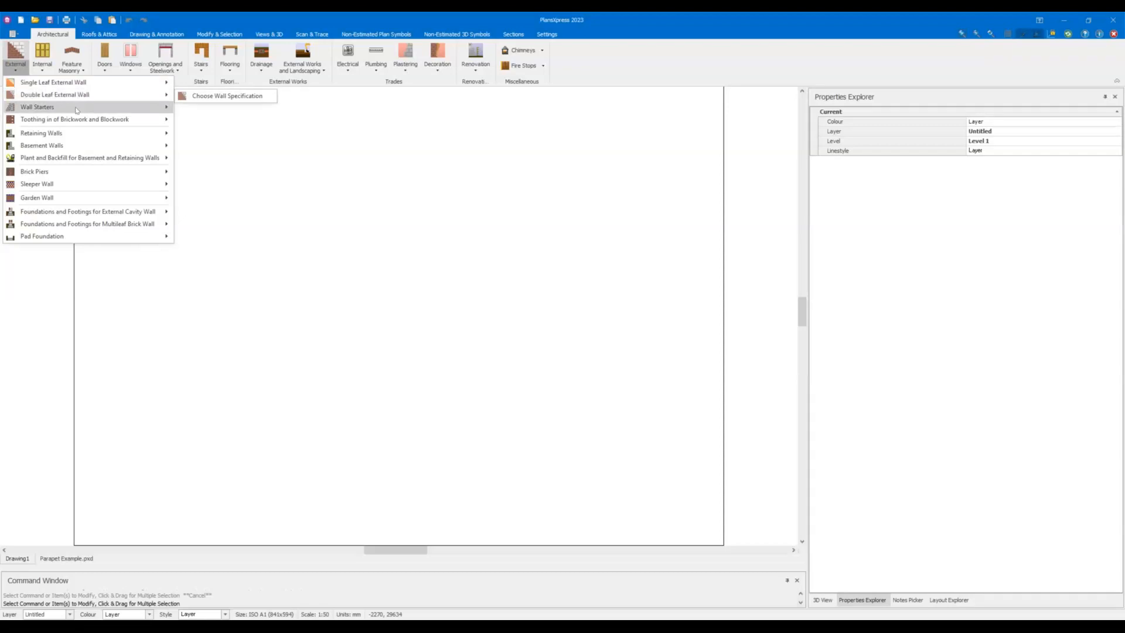
mouse_move(77, 123)
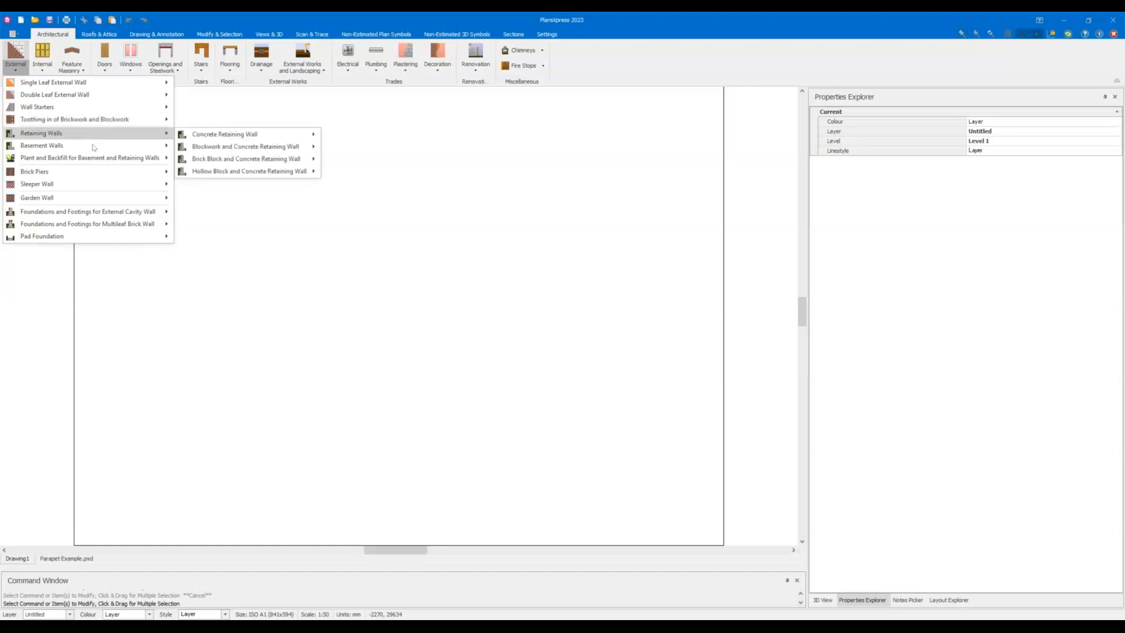
mouse_move(94, 148)
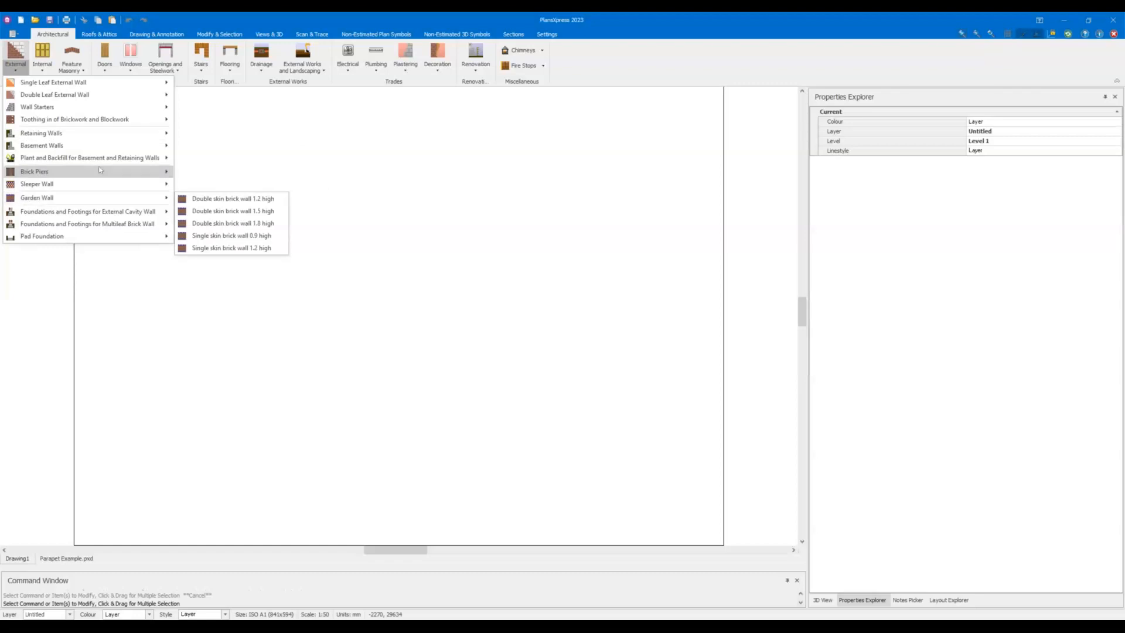
mouse_move(99, 170)
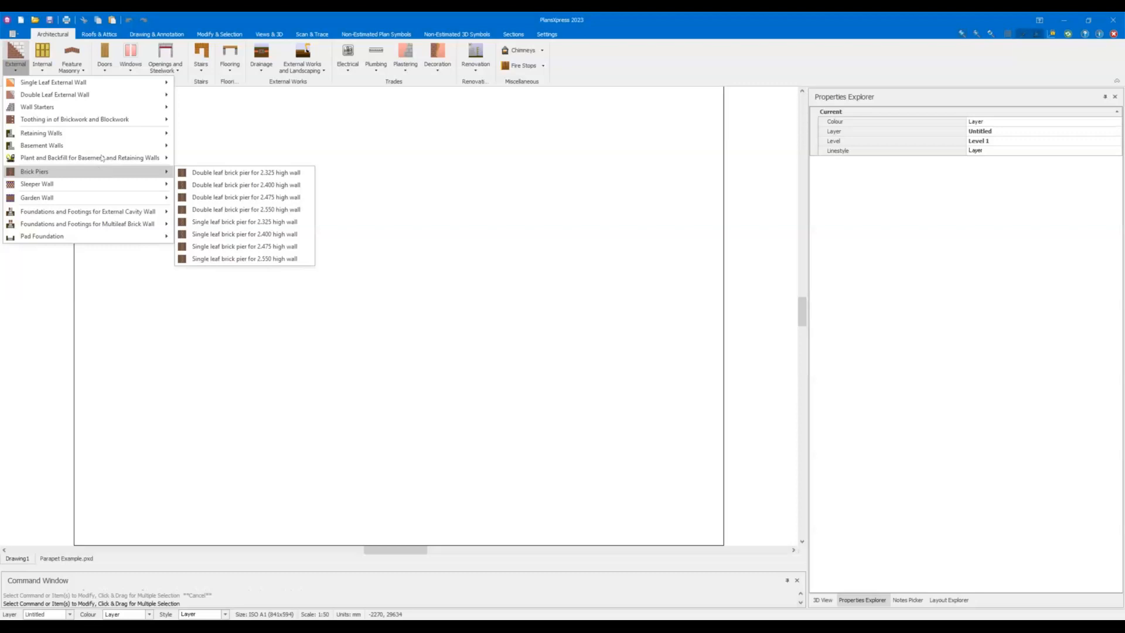
Review the wall types available in the specification wizard for a double leaf external wall, and close it.
mouse_move(137, 98)
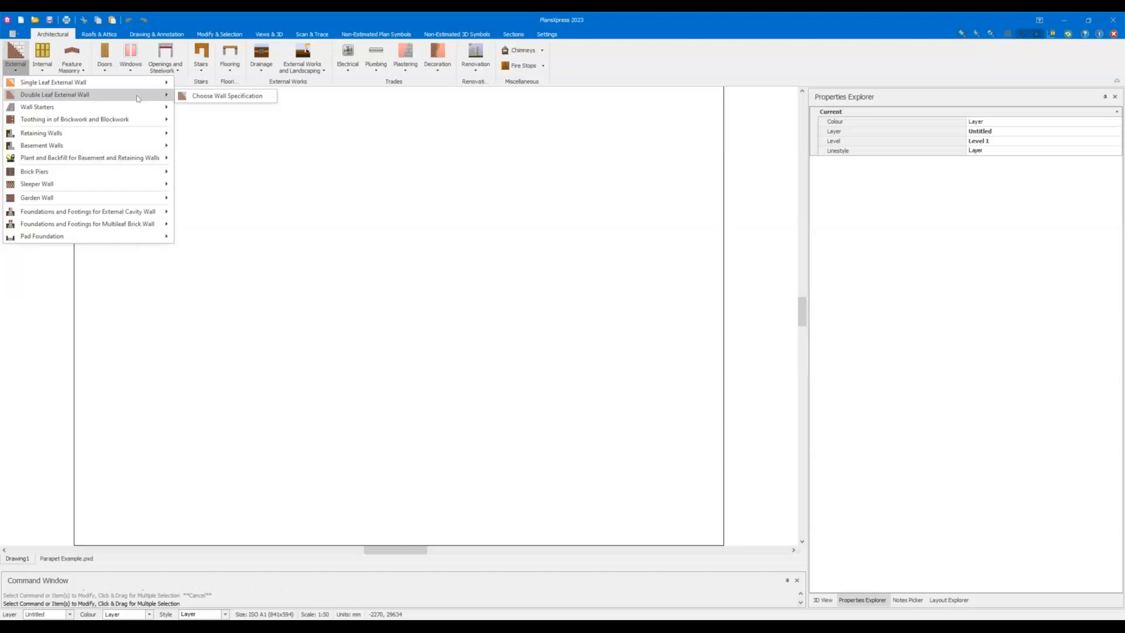
mouse_move(148, 136)
mouse_move(315, 136)
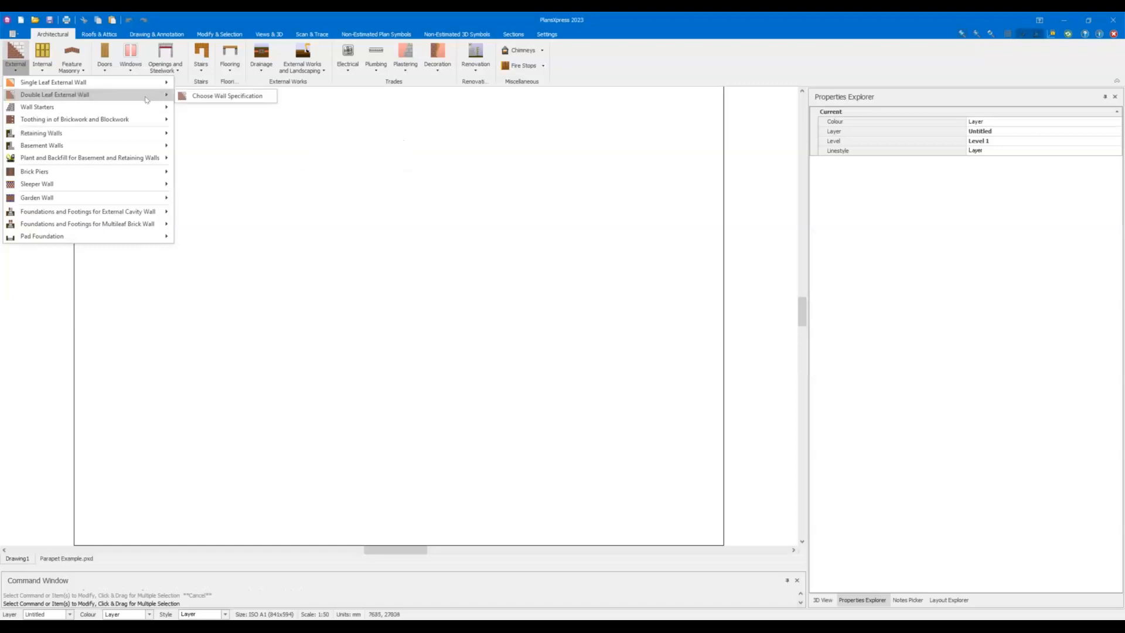
click(259, 96)
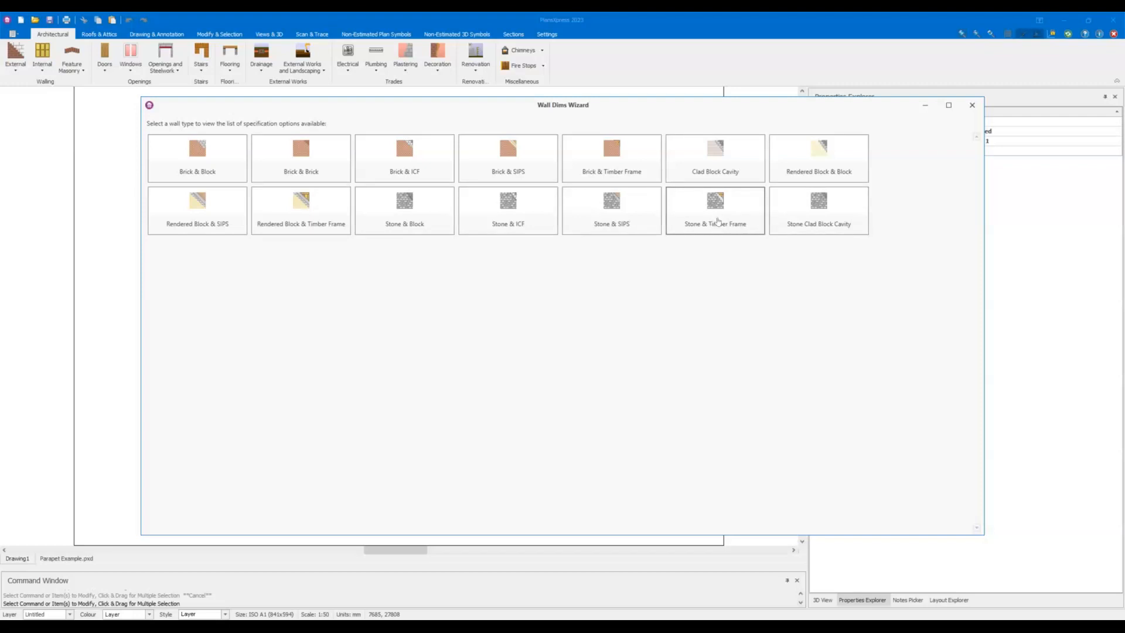
click(977, 112)
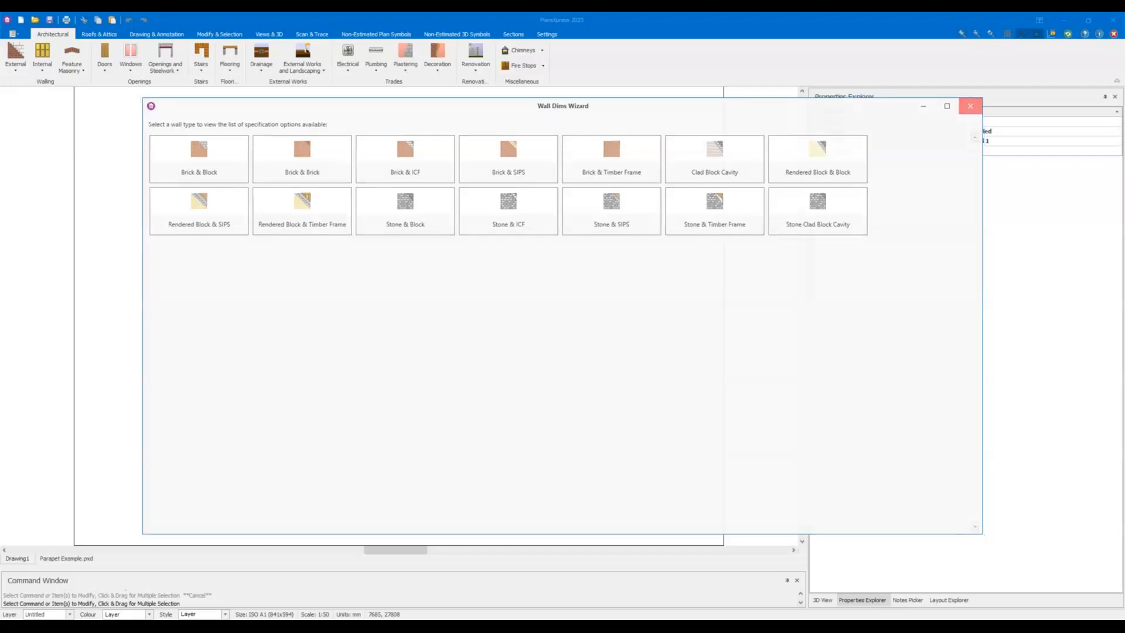
Start choosing a specification for a single leaf external wall and review the Clad Block Solid assemblies.
click(14, 69)
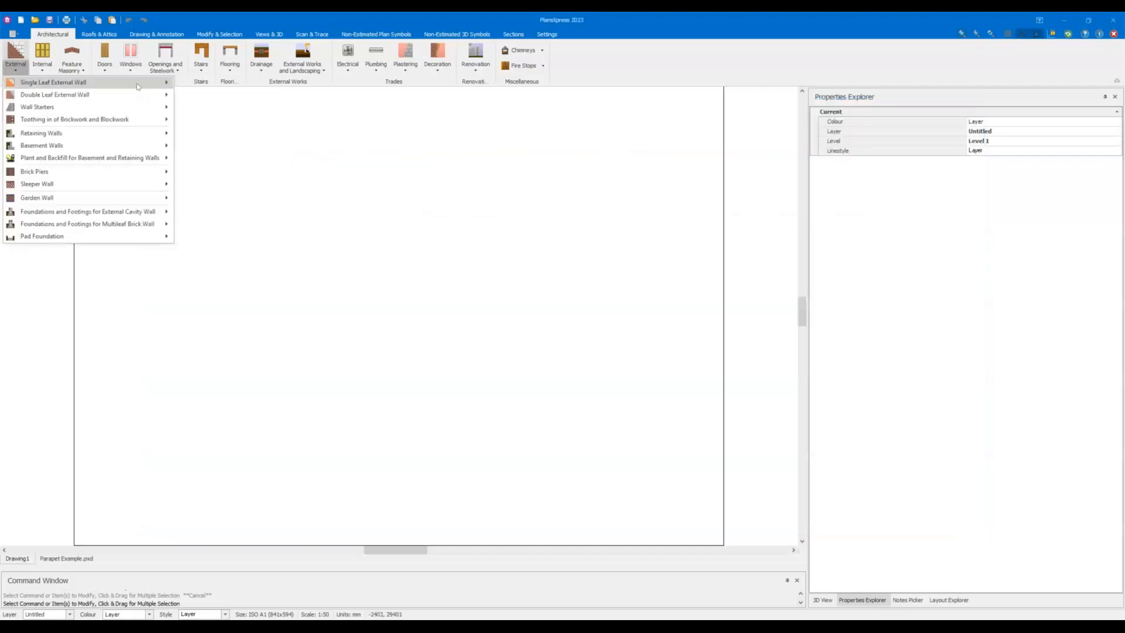
mouse_move(138, 85)
click(217, 84)
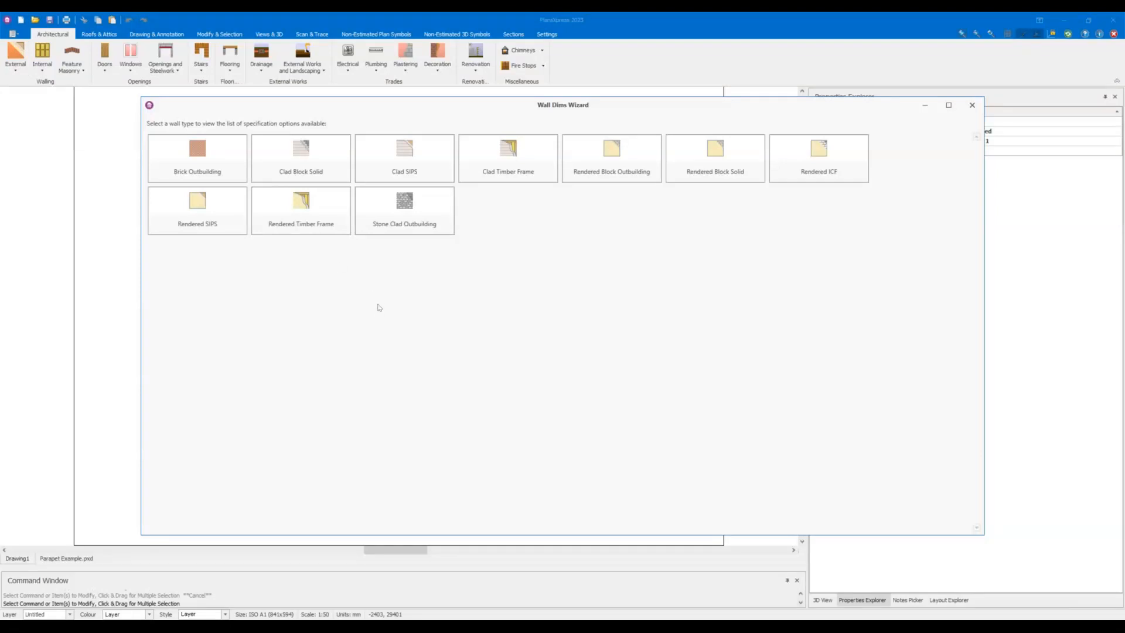
click(302, 157)
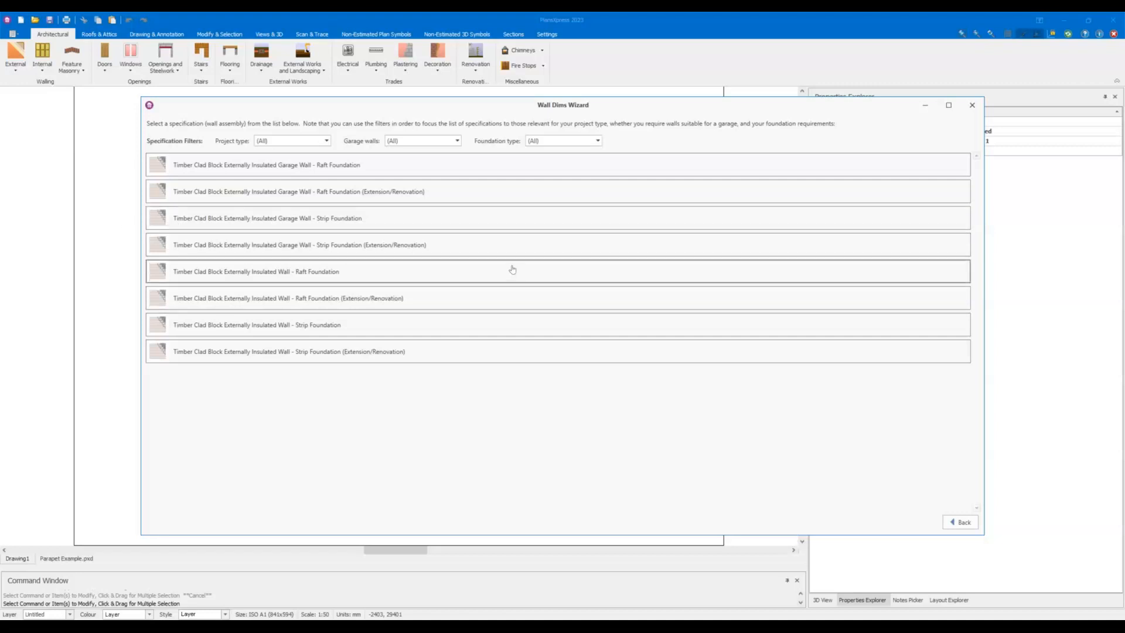
click(956, 526)
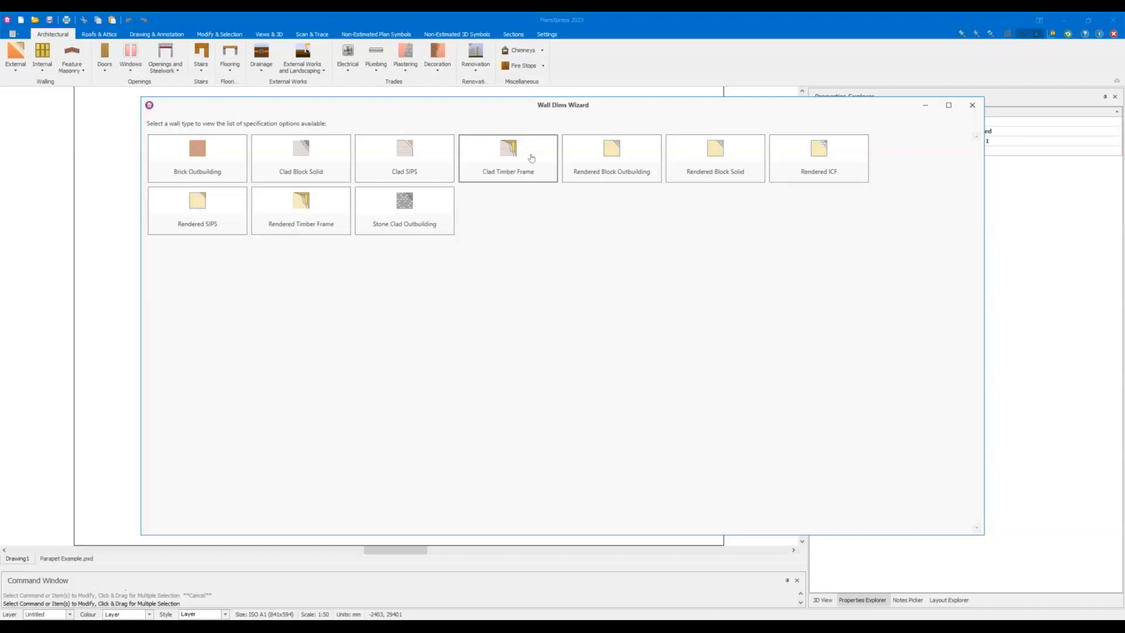
Select the Clad Timber Frame wall type and look through its full list of specifications.
click(532, 158)
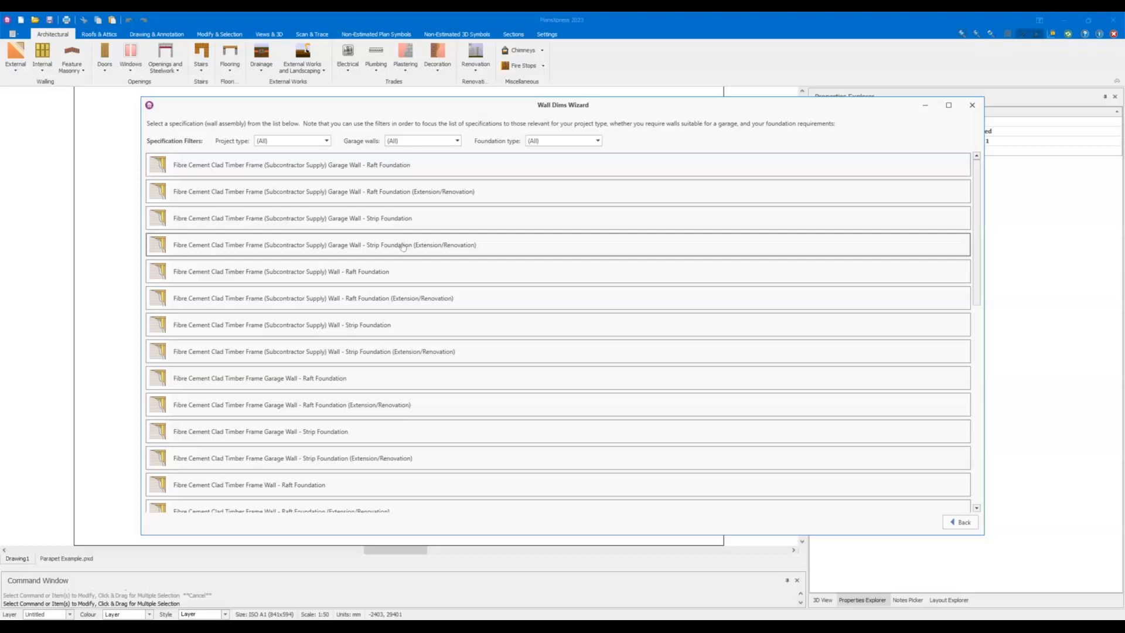
scroll(403, 247, down, 5)
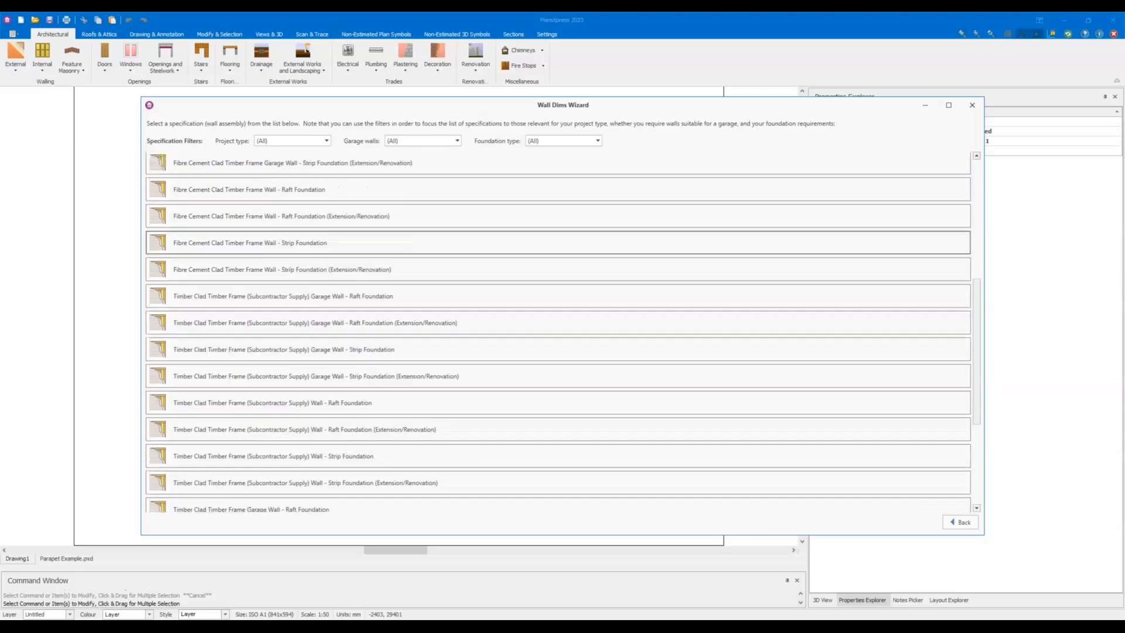
scroll(403, 247, up, 5)
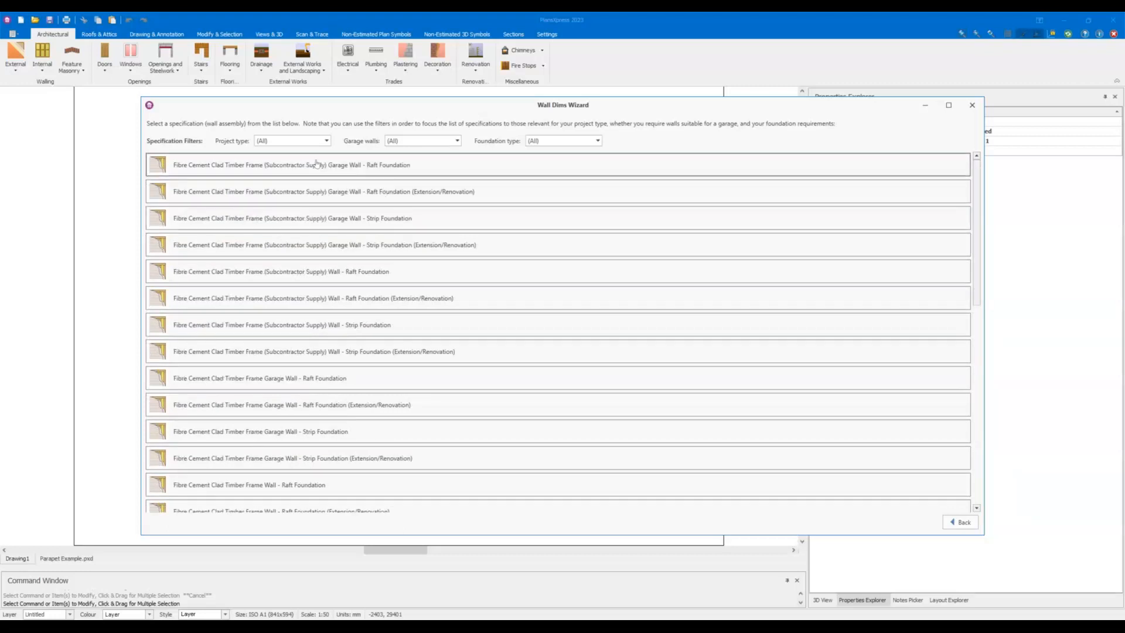
Filter the specifications by New Build, Exclude Garage Walls and Strip Foundation, and choose Fibre Cement Clad Timber Frame Wall - Strip Foundation.
click(285, 143)
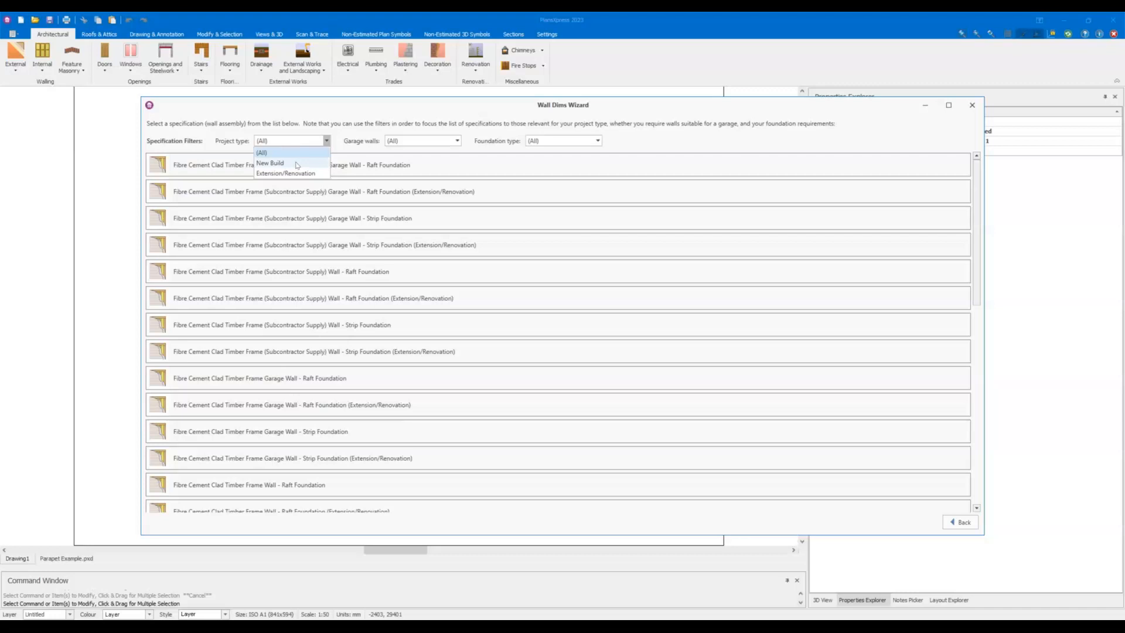
click(297, 166)
click(411, 142)
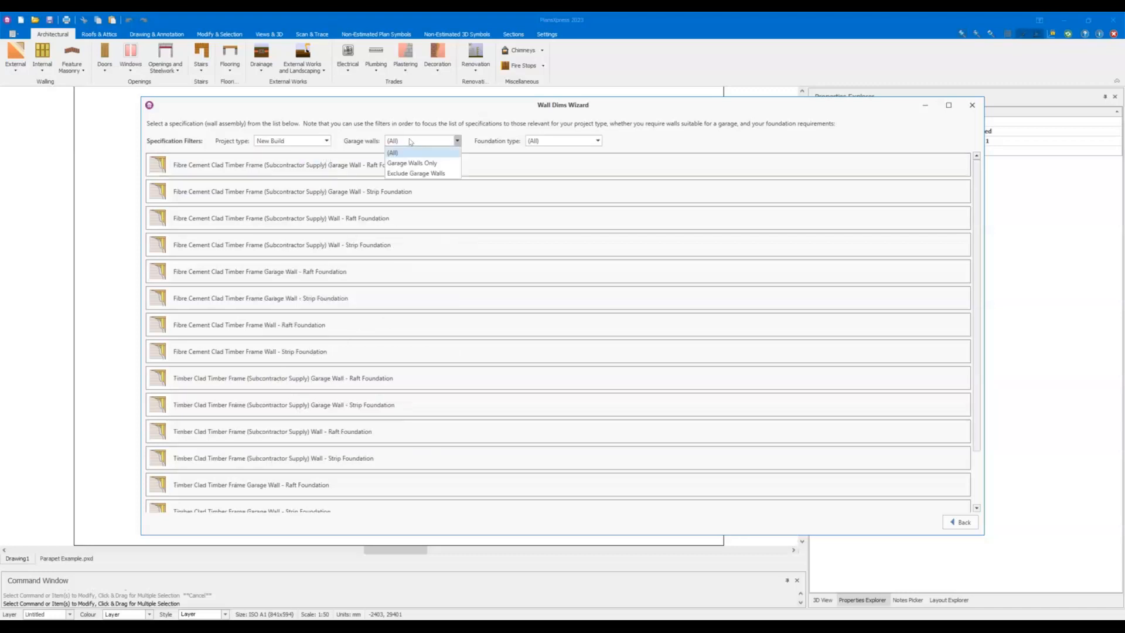
click(423, 177)
click(567, 143)
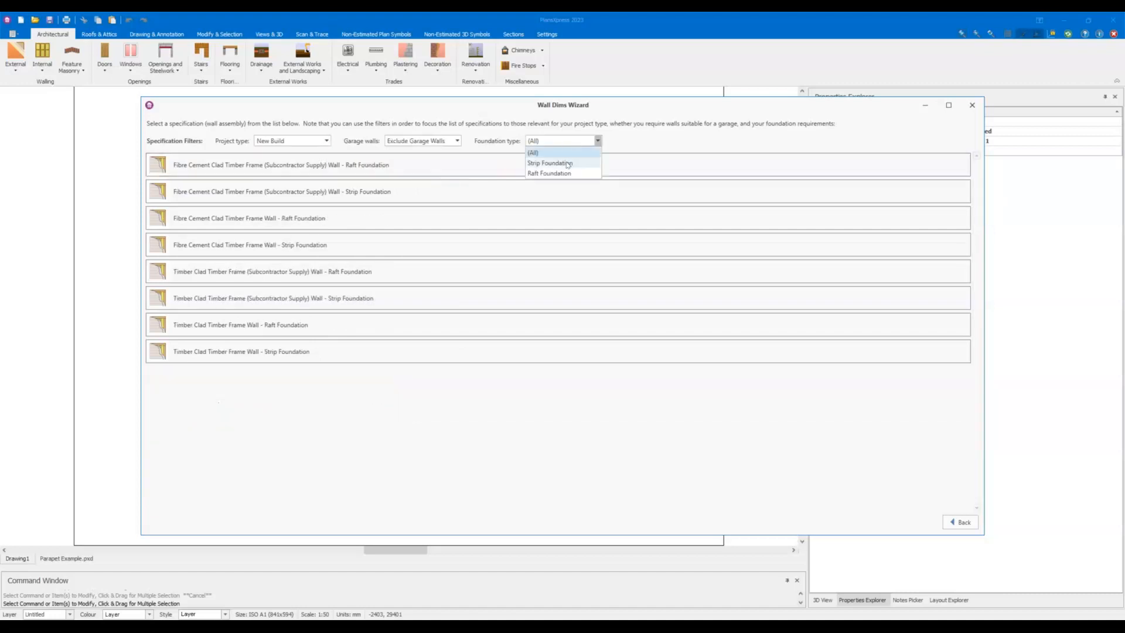
click(566, 165)
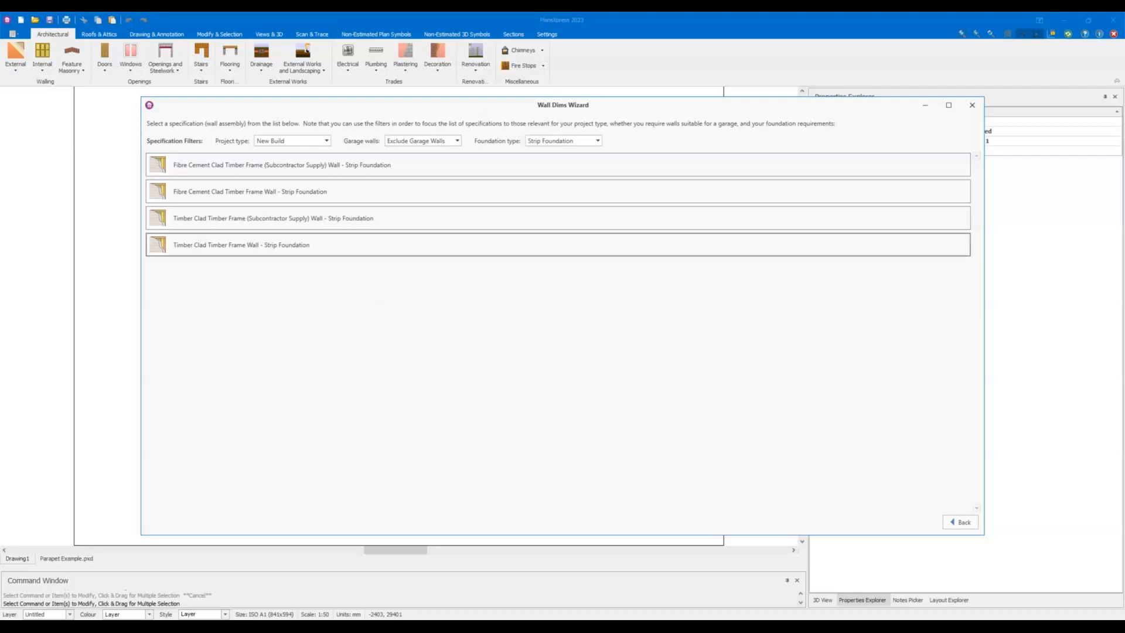
click(267, 192)
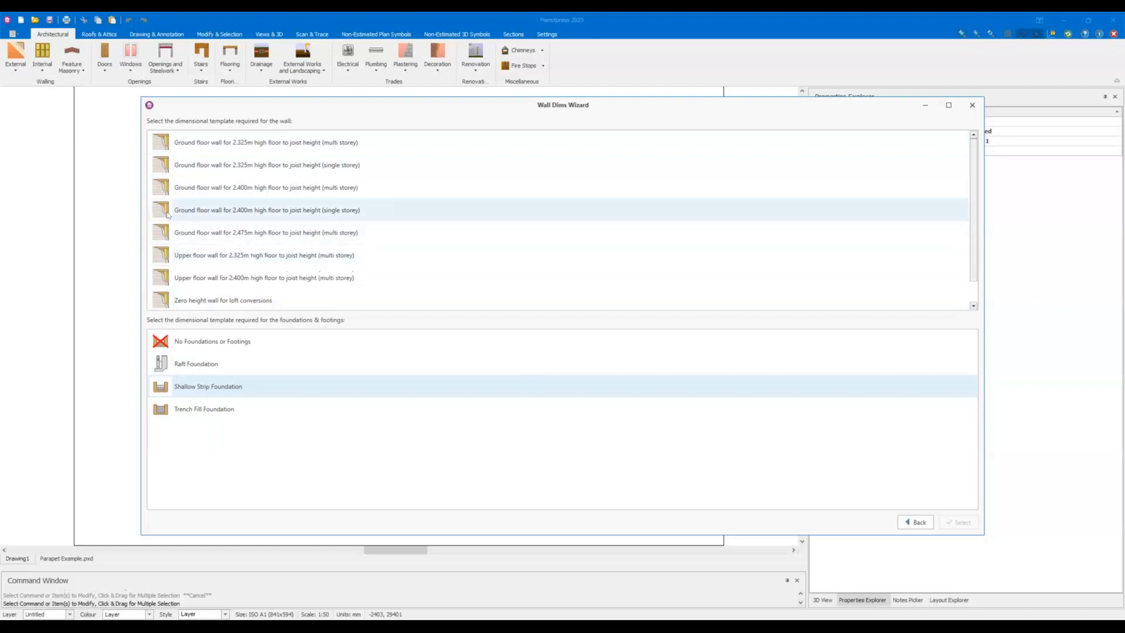
Use the dimensional template for a 2.400m high single storey ground floor wall with a Shallow Strip Foundation.
click(244, 218)
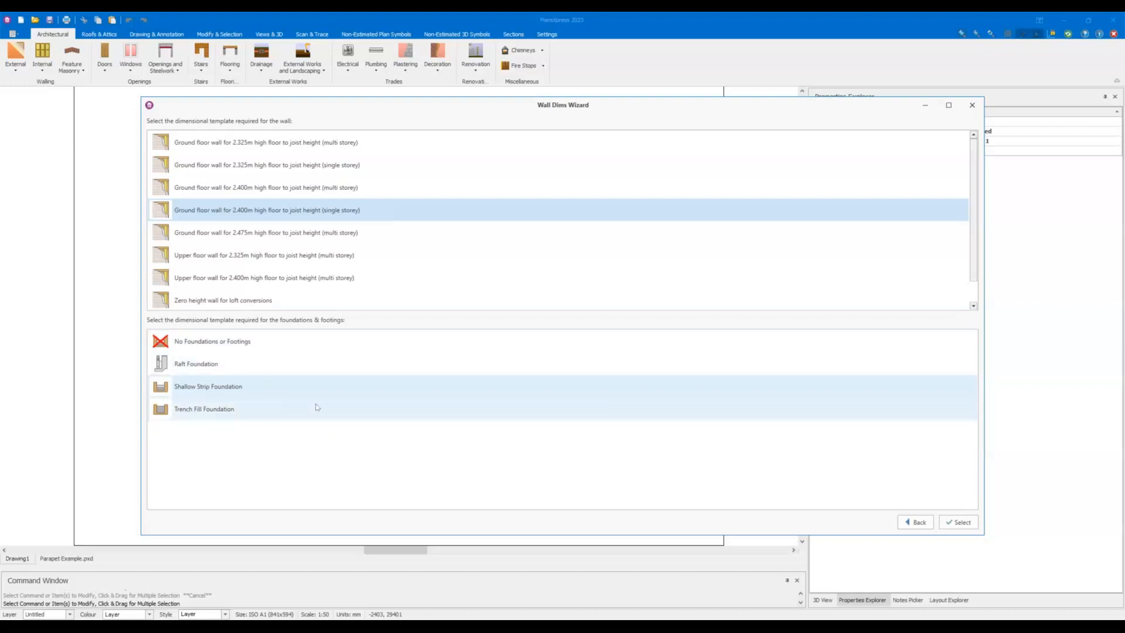
click(952, 524)
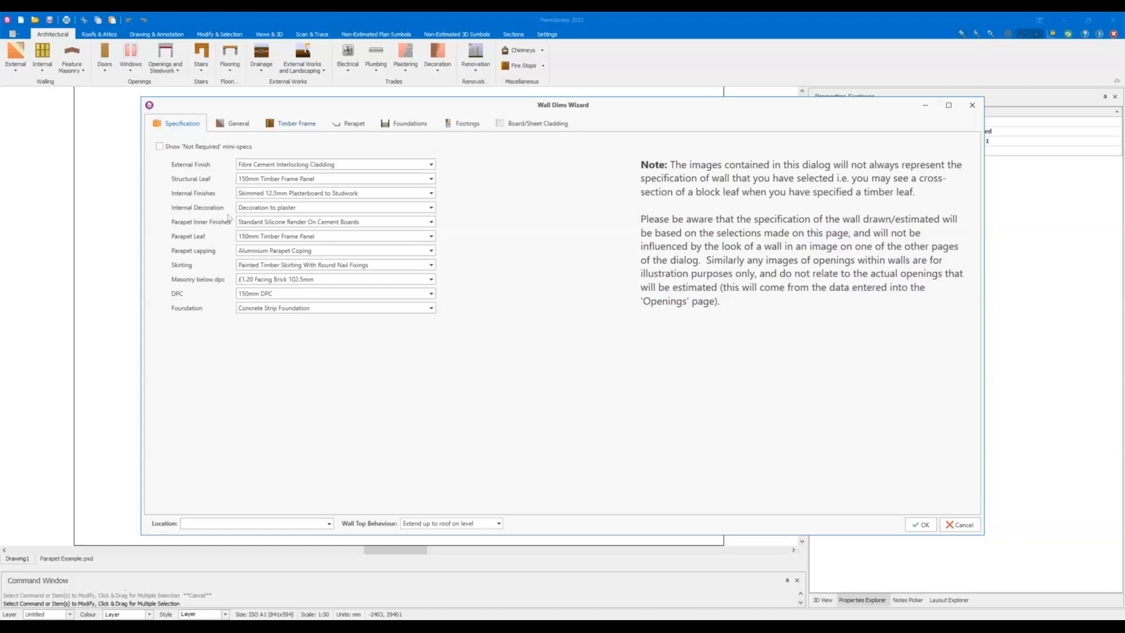
Look through the External Finish options and set the parapet capping to Natural Stone 380mm Parapet Capping.
click(345, 166)
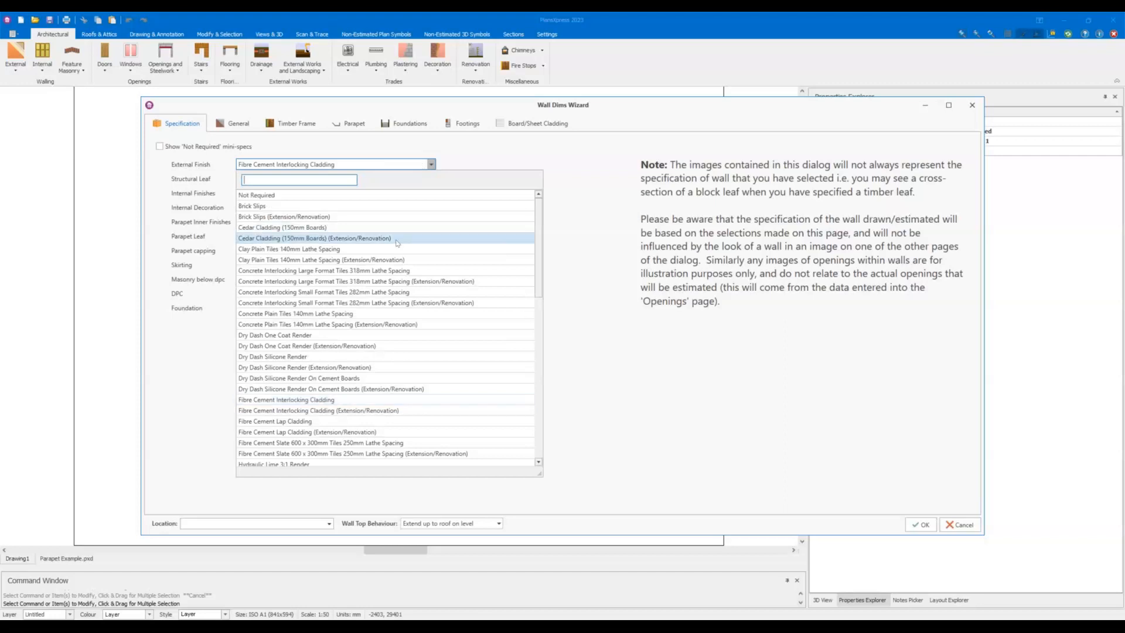
scroll(397, 243, down, 10)
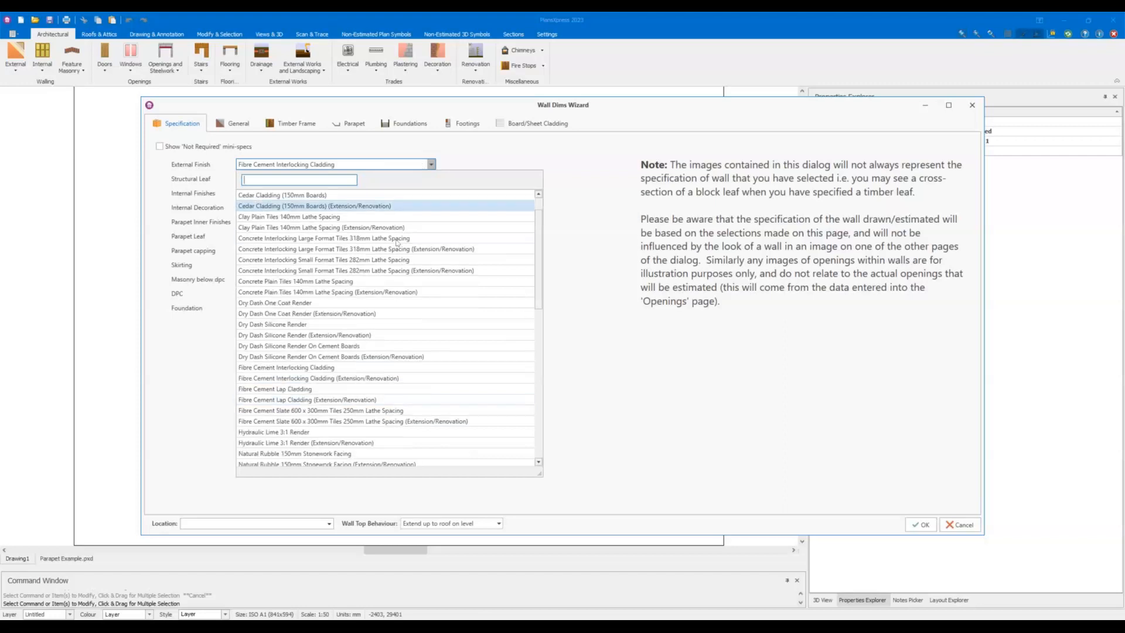
scroll(397, 243, up, 10)
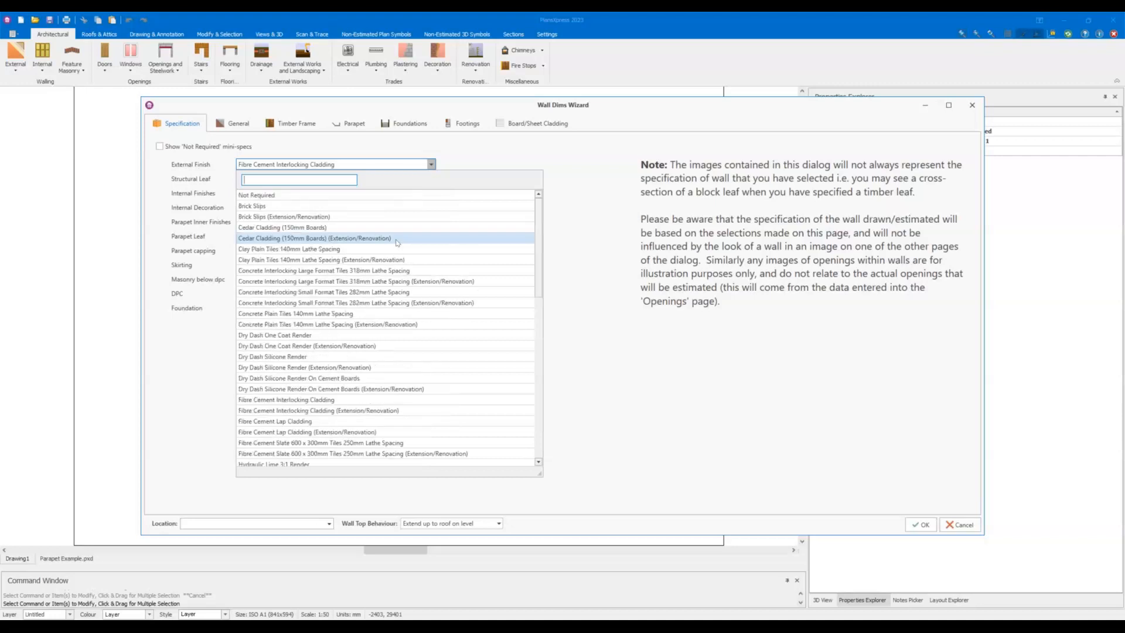
click(430, 164)
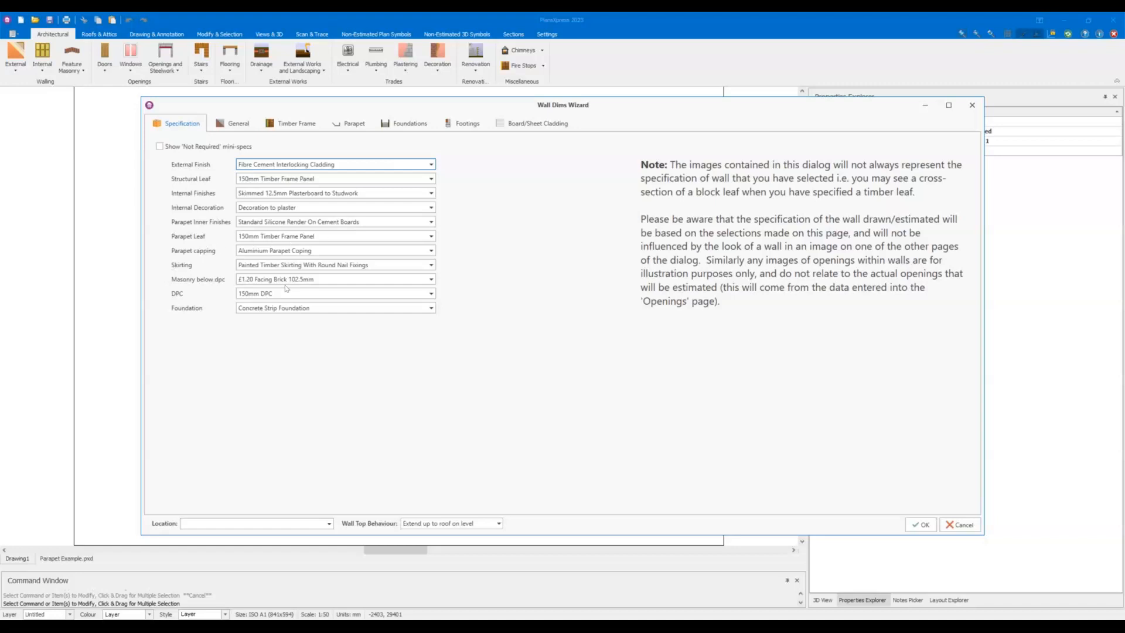
click(329, 253)
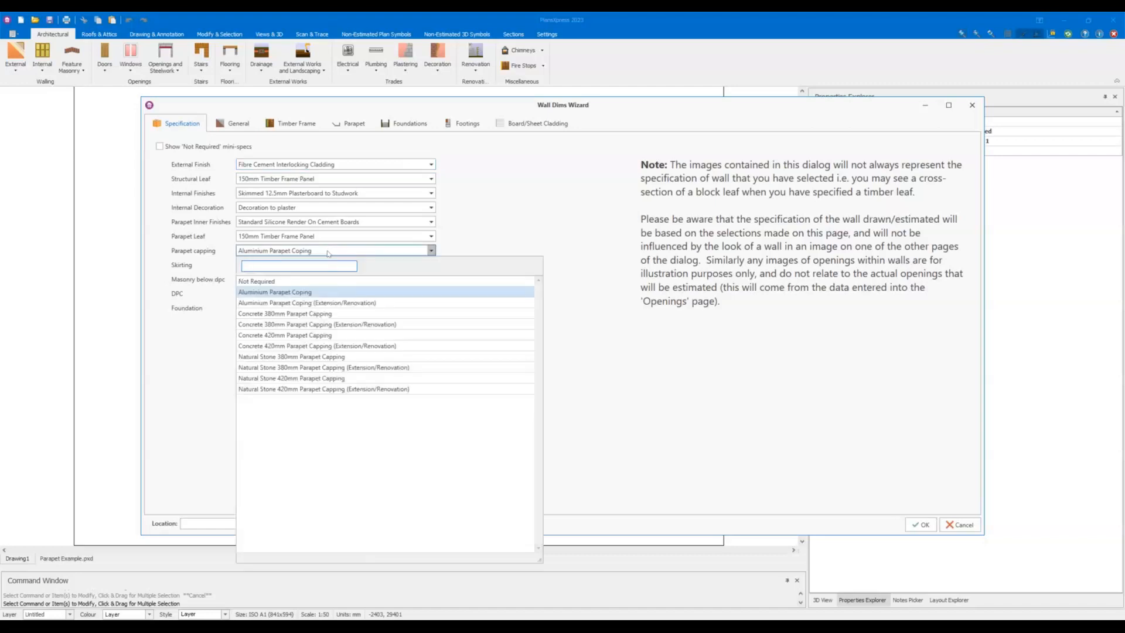
click(326, 358)
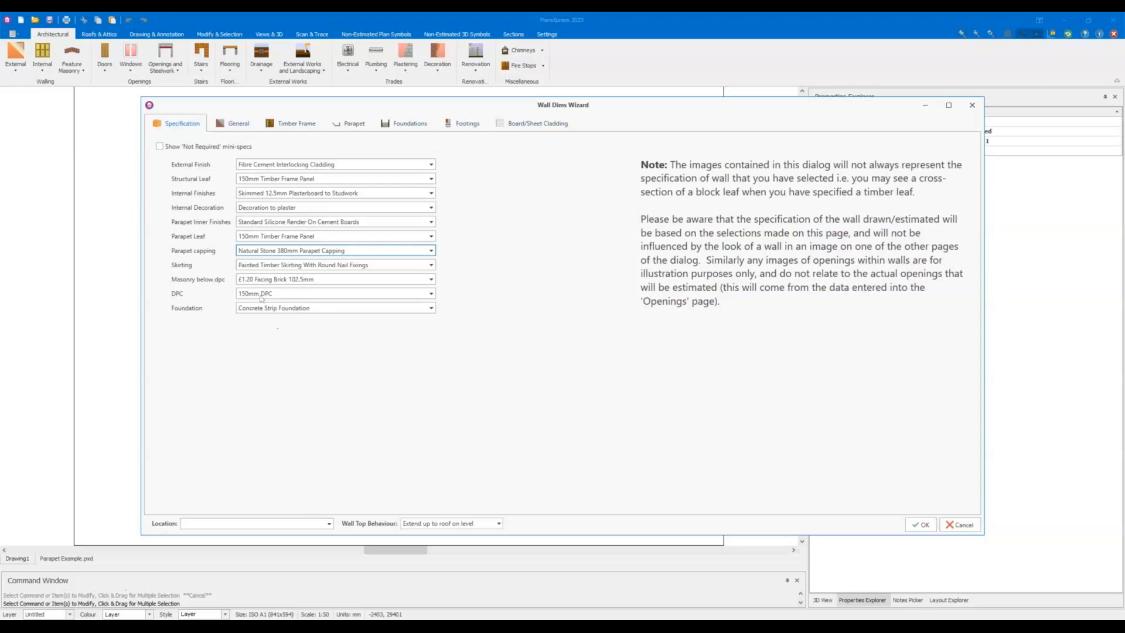
Review the wall's general height, thickness and finish settings and the timber frame panel, opening and fixing details.
click(237, 126)
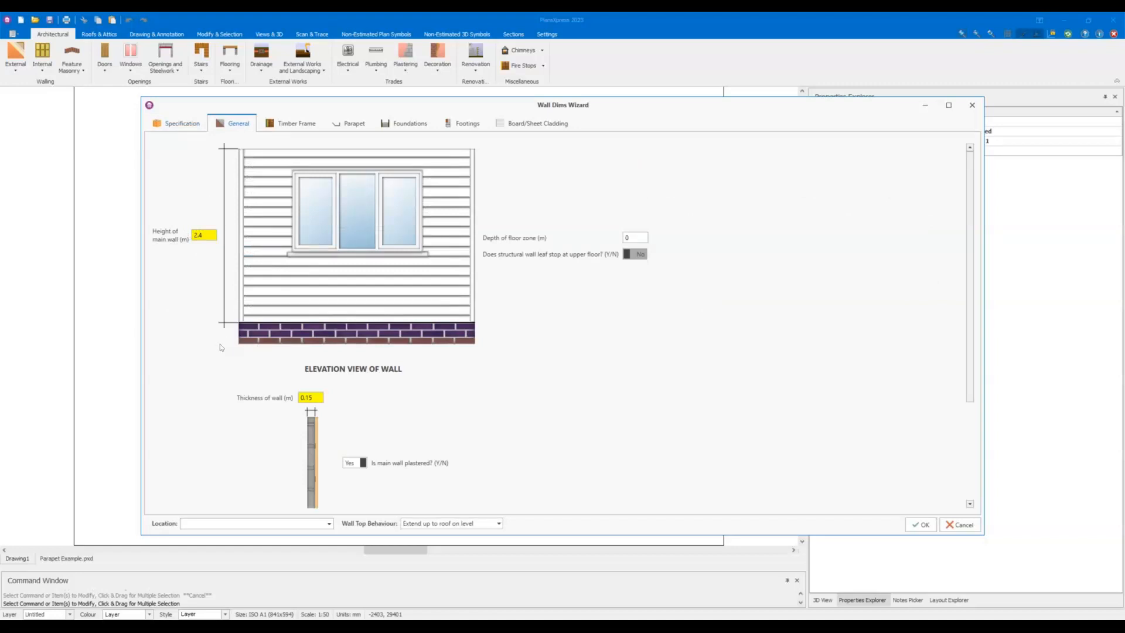
click(204, 235)
scroll(640, 255, down, 1)
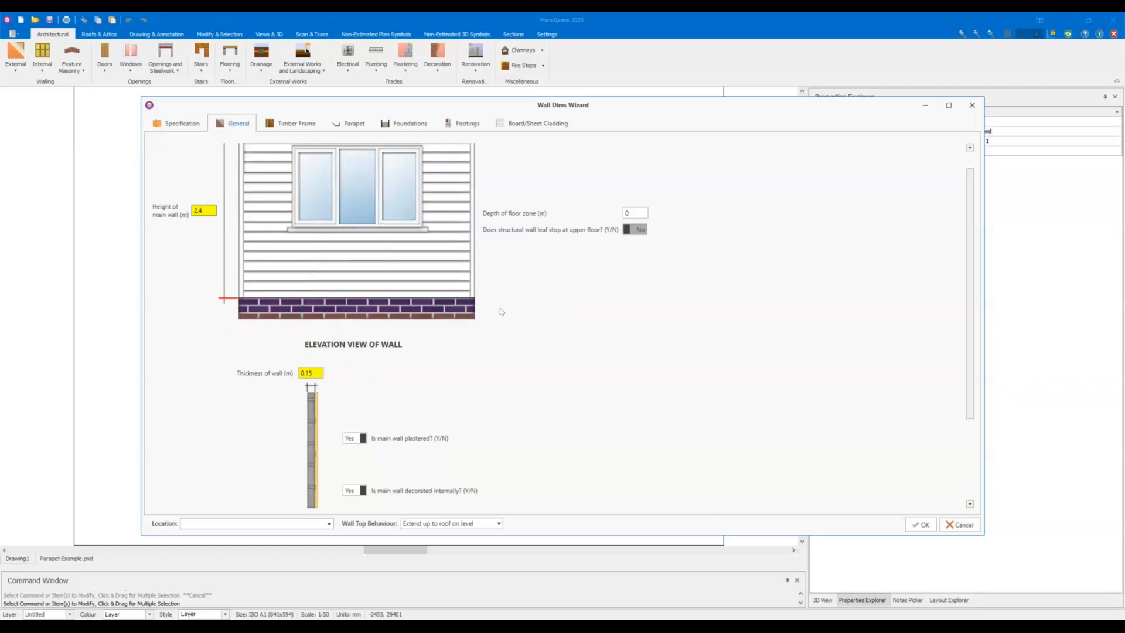
scroll(503, 312, up, 1)
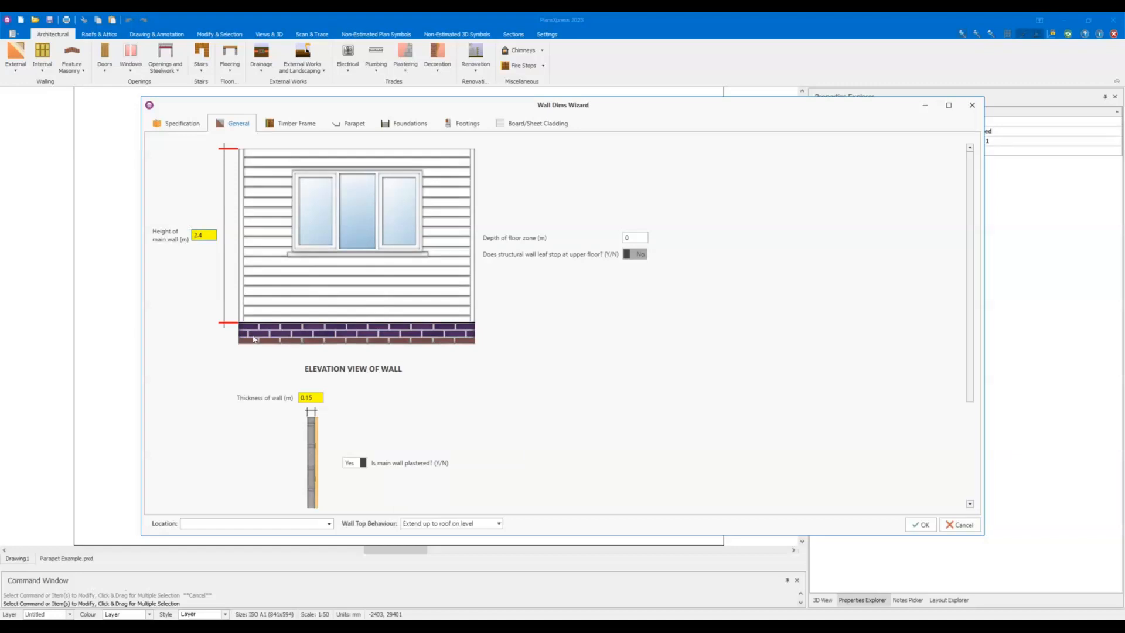
scroll(211, 340, down, 3)
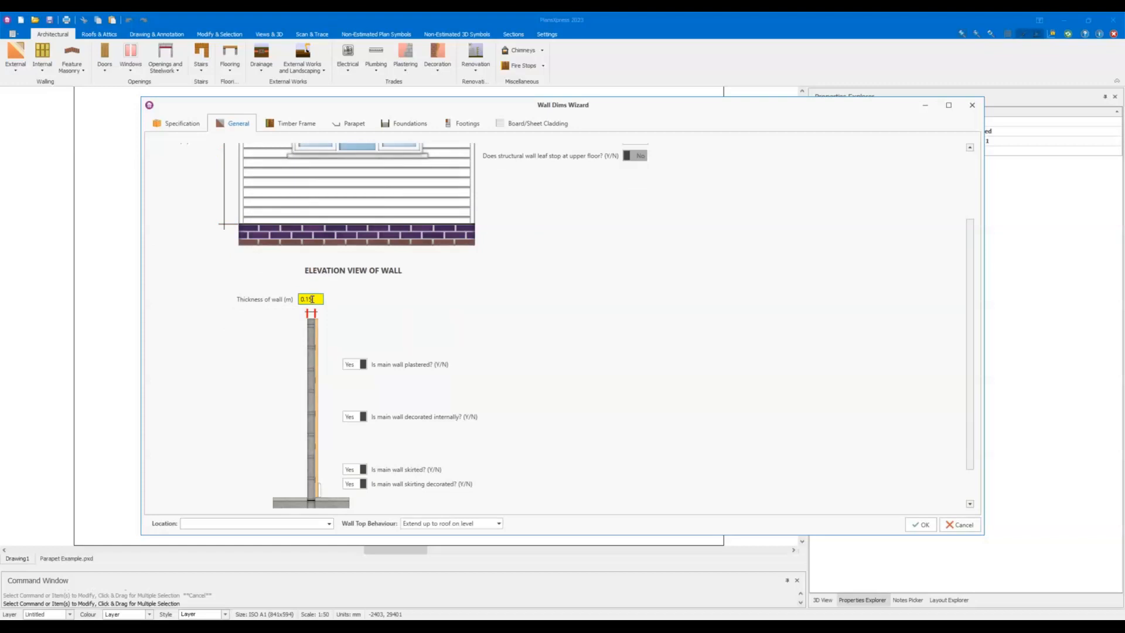
scroll(281, 301, down, 2)
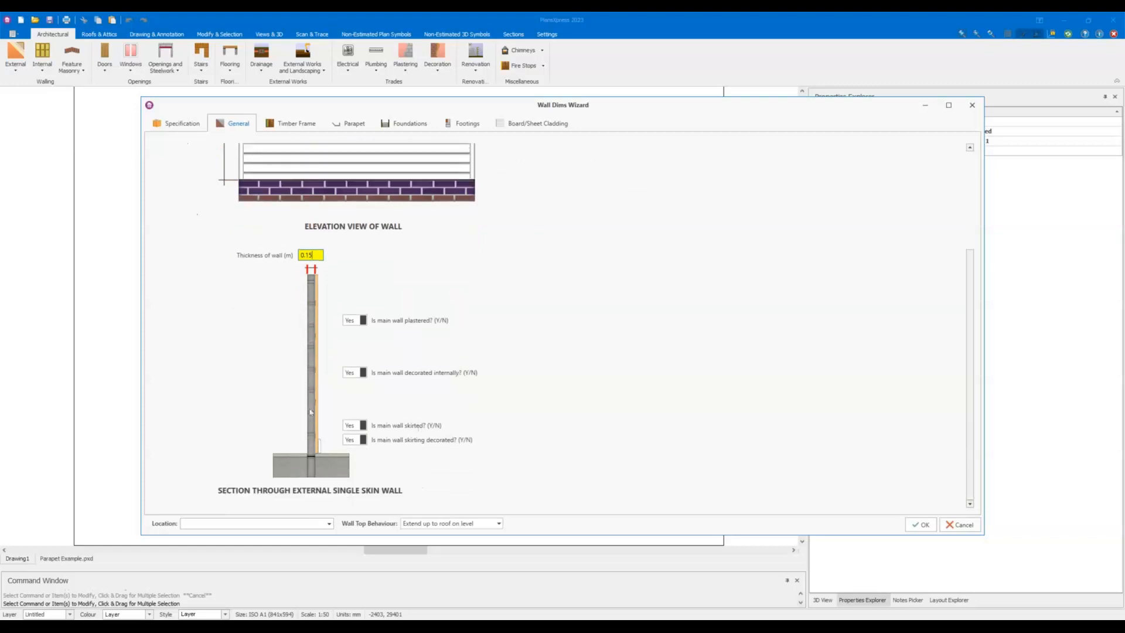
scroll(246, 314, up, 3)
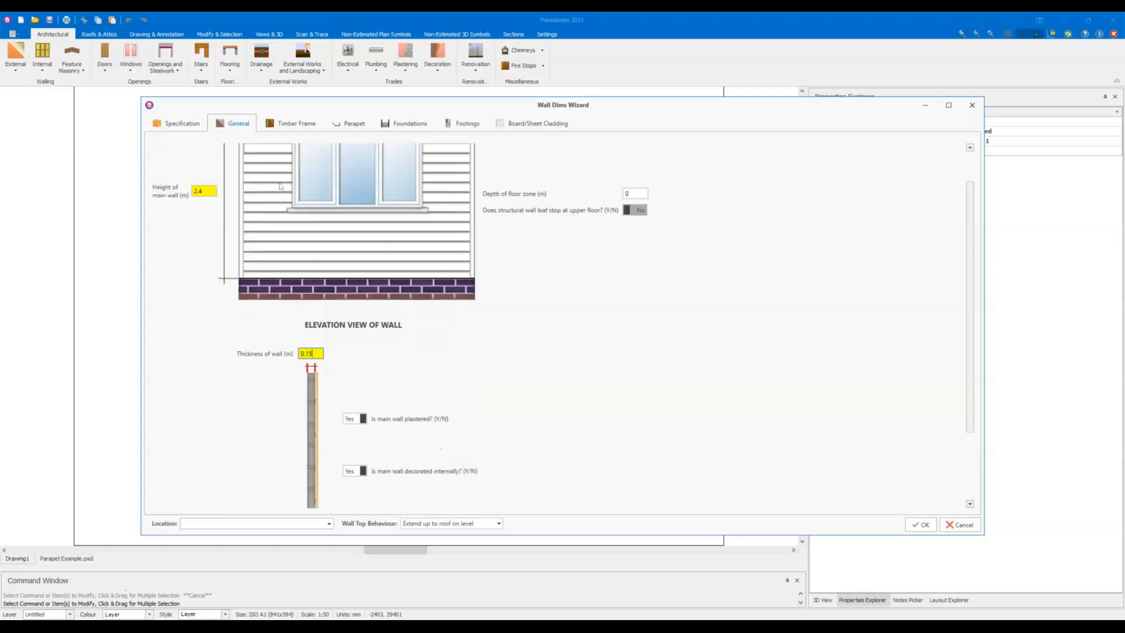
click(298, 125)
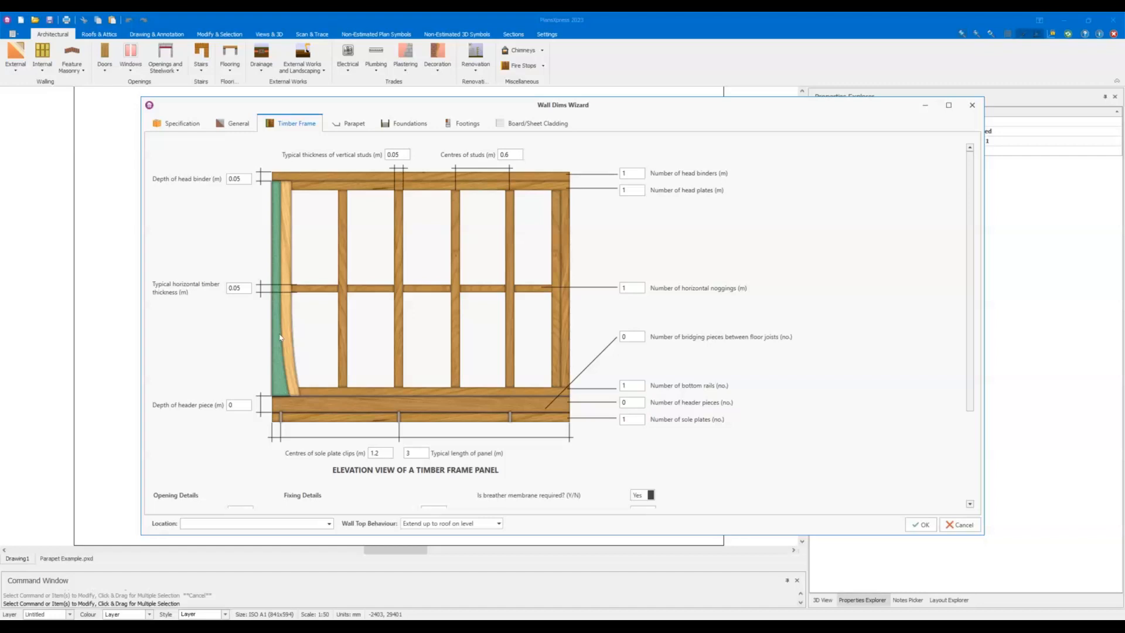
scroll(280, 336, down, 3)
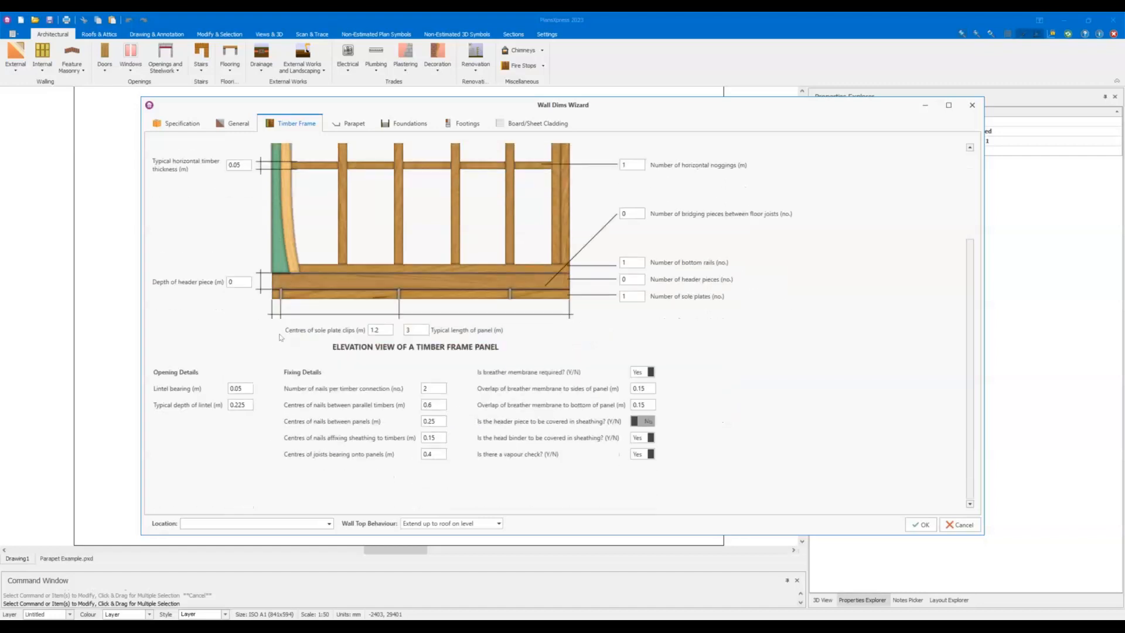
scroll(280, 337, up, 3)
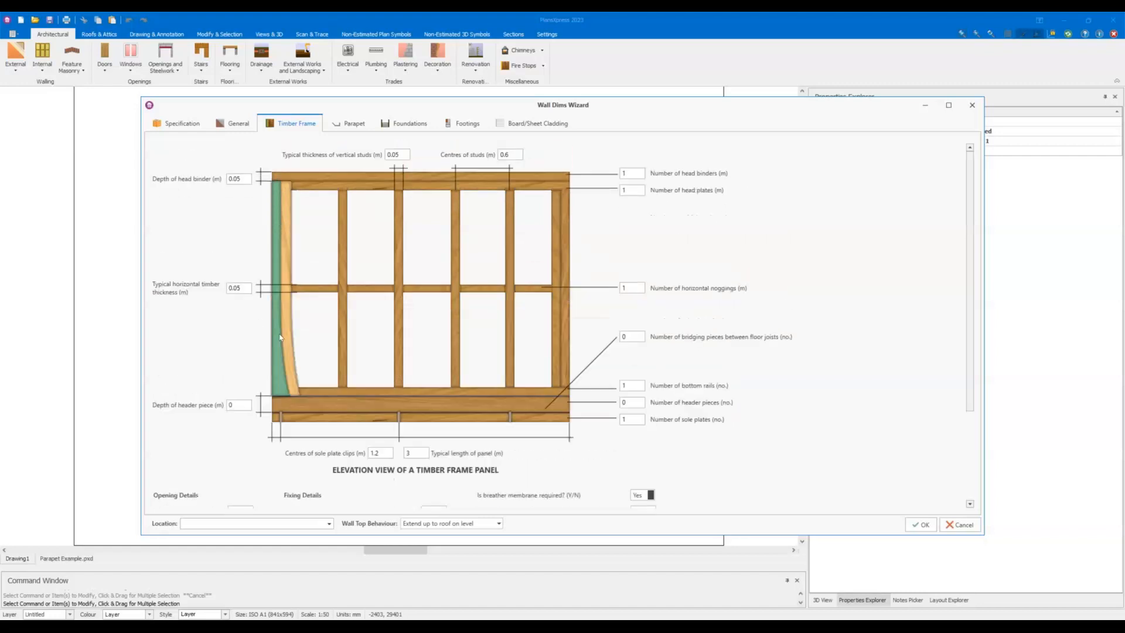
Review the parapet details and set the height of the parapet wall above the finished roof to 0.3 m.
click(357, 125)
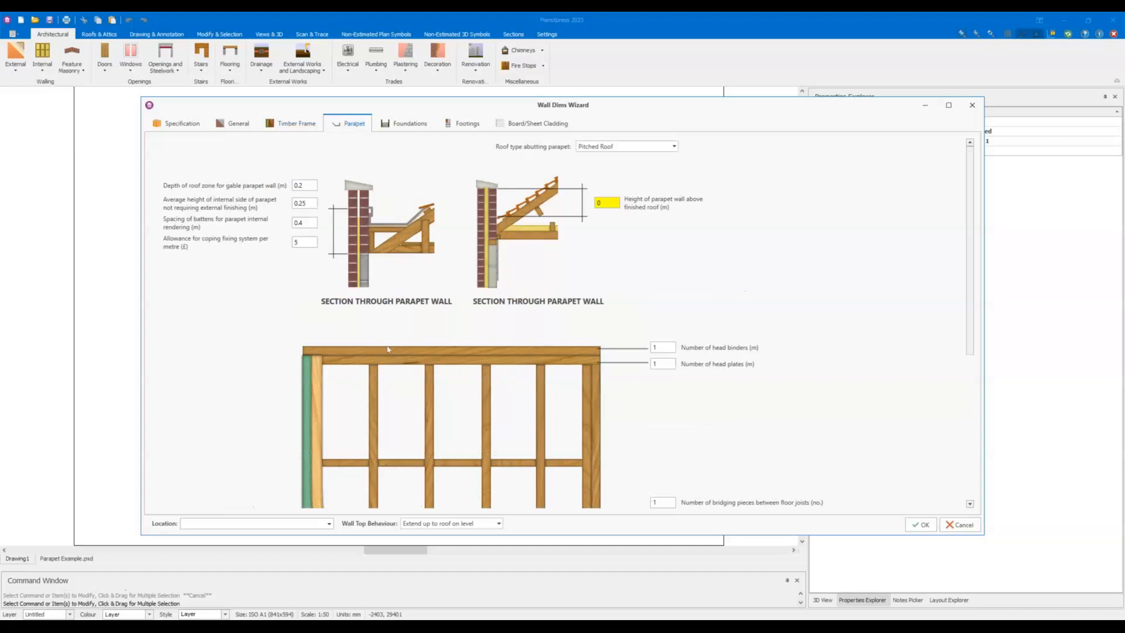
scroll(388, 349, down, 3)
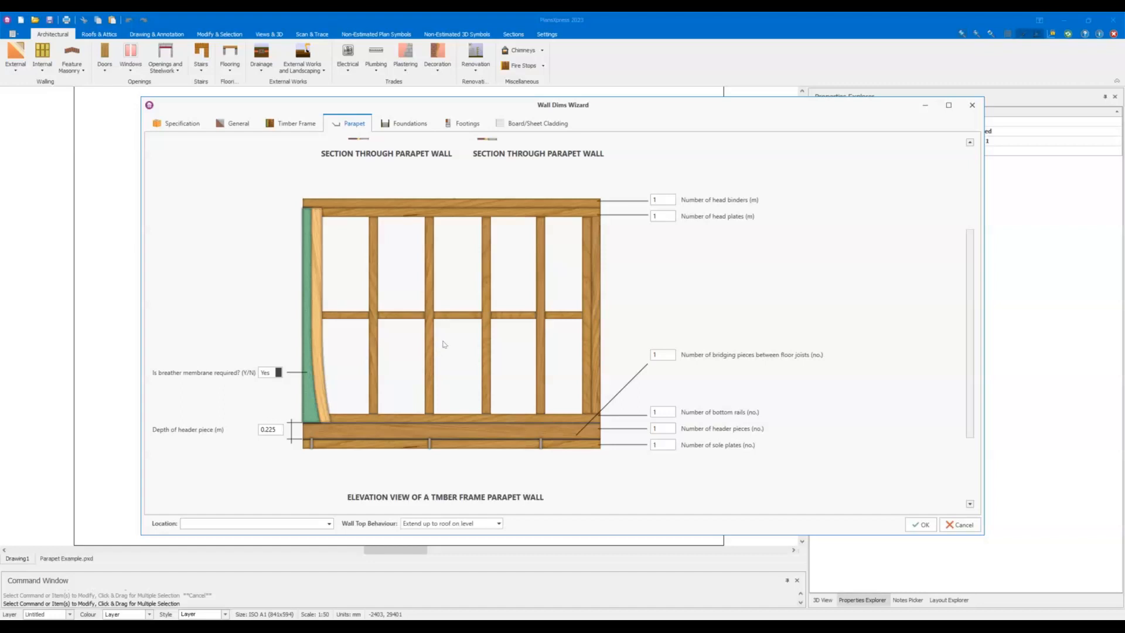
scroll(444, 344, up, 3)
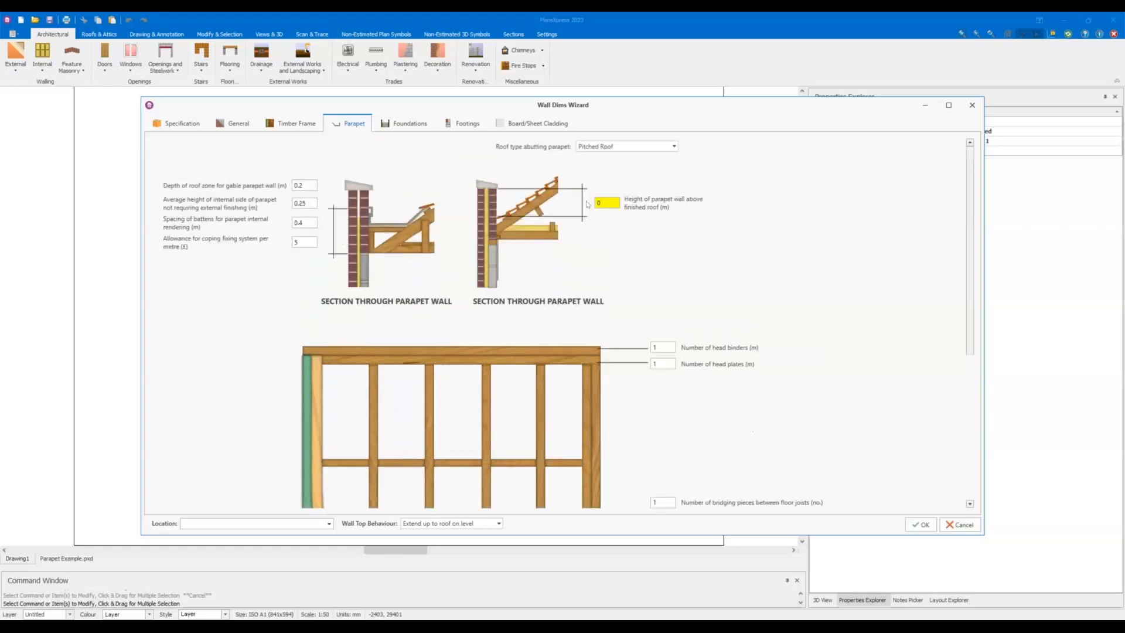
click(612, 202)
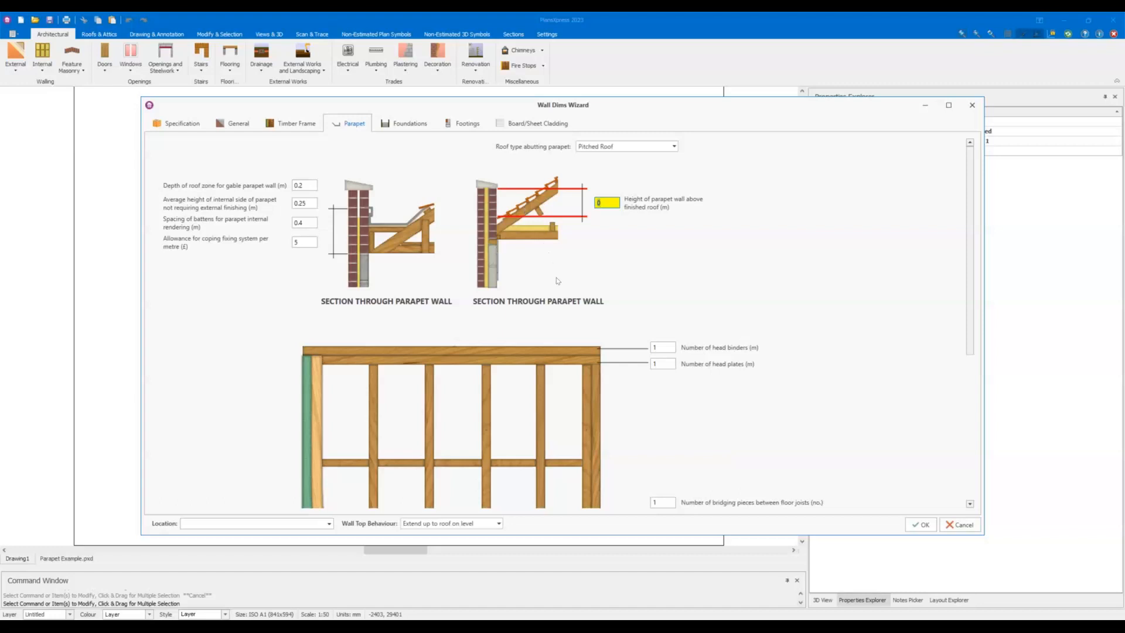
text(0.3)
Review the foundation, footing and board cladding details, then accept the wall dimensions and dismiss the 3D representation notice.
click(410, 125)
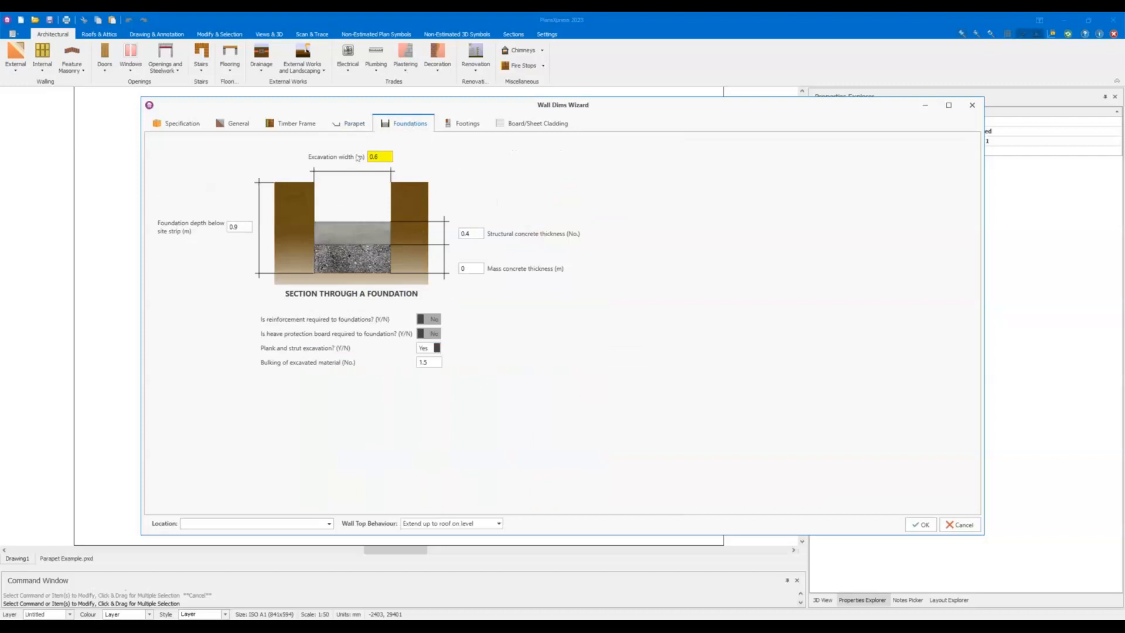
click(469, 125)
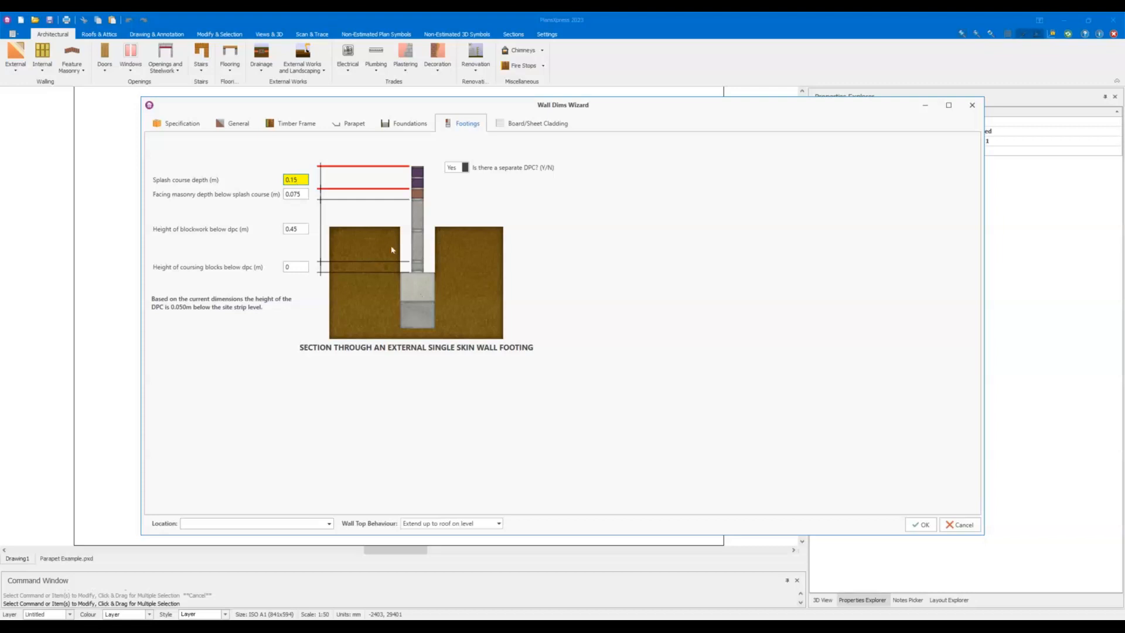
click(510, 125)
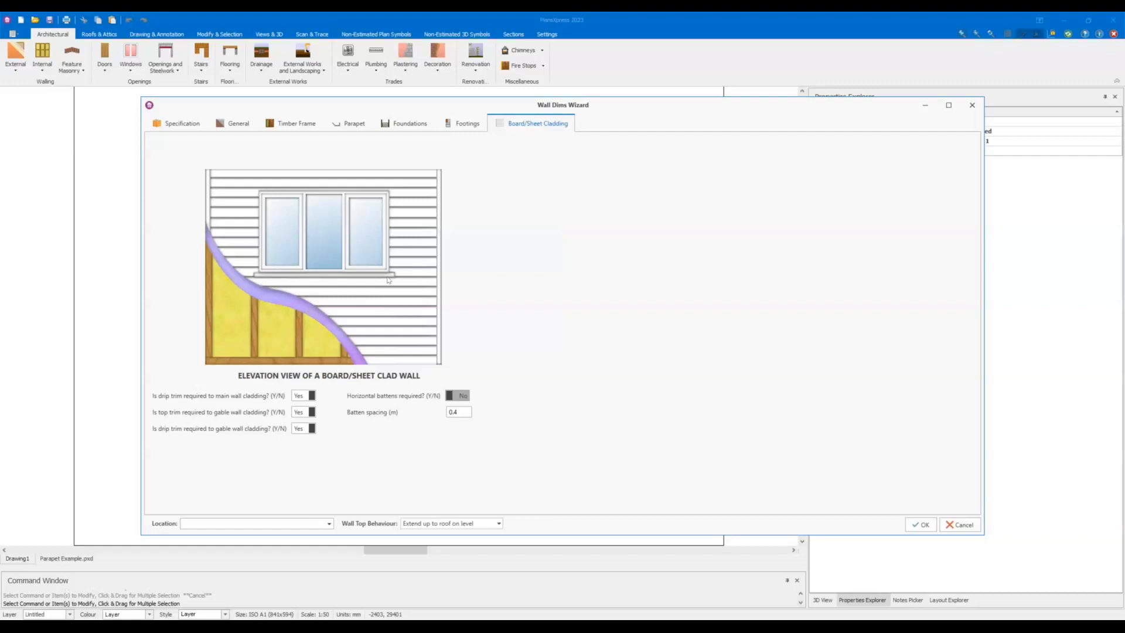
click(923, 525)
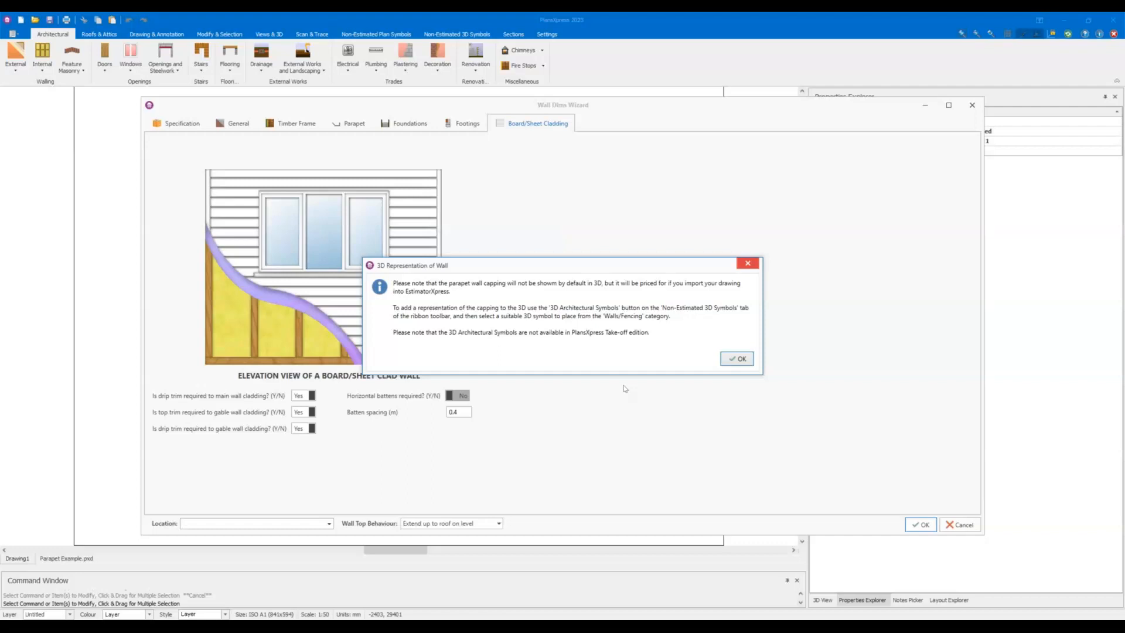
click(739, 360)
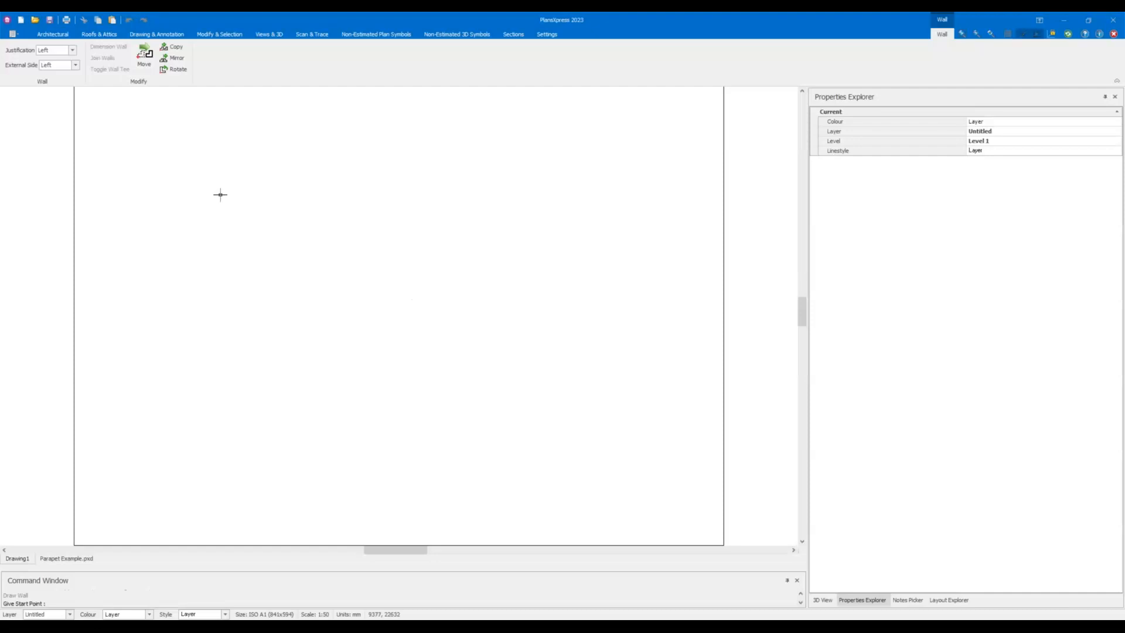
Start the external wall in the upper part of the sheet and draw its first run 12000 mm to the right.
click(222, 159)
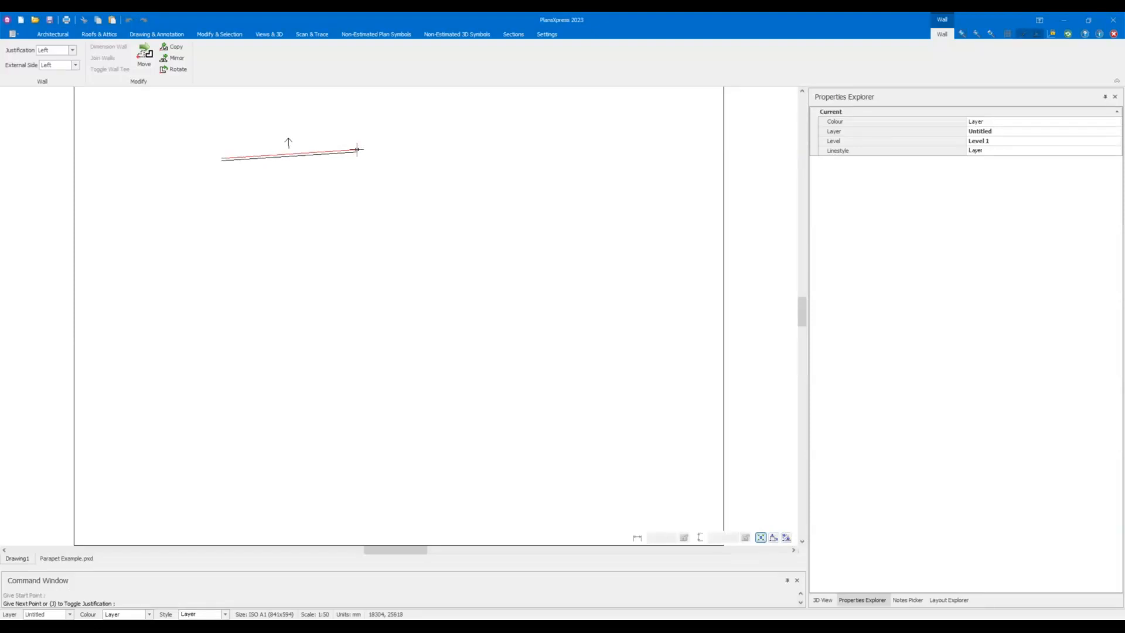
key(Right)
text(10000)
key(BackSpace)
key(BackSpace)
key(BackSpace)
key(BackSpace)
key(BackSpace)
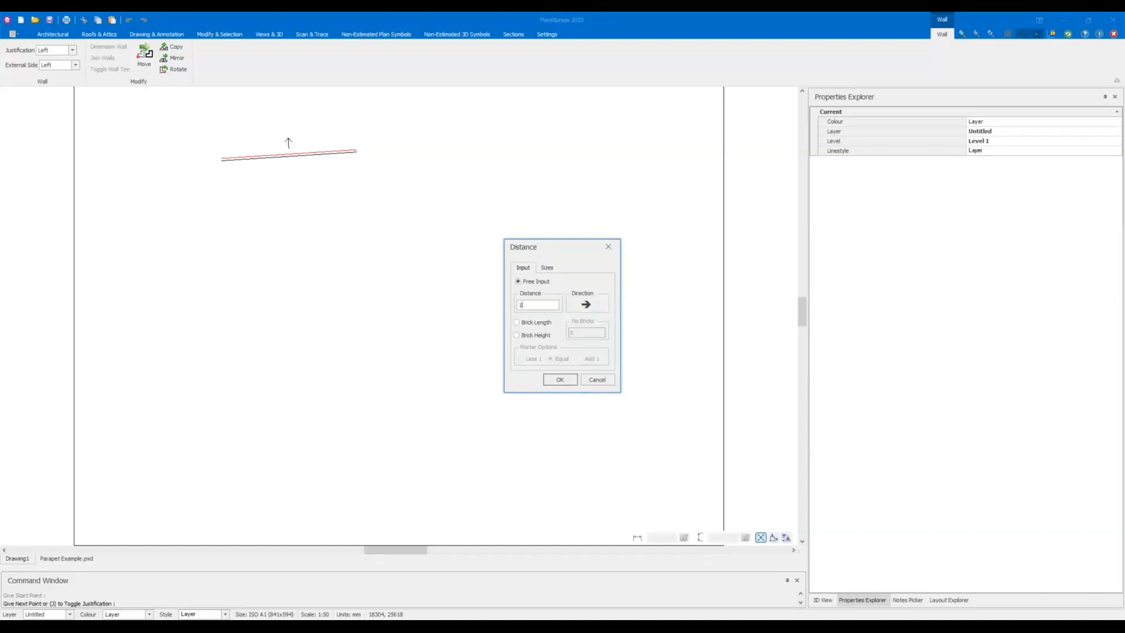
text(12000)
key(Return)
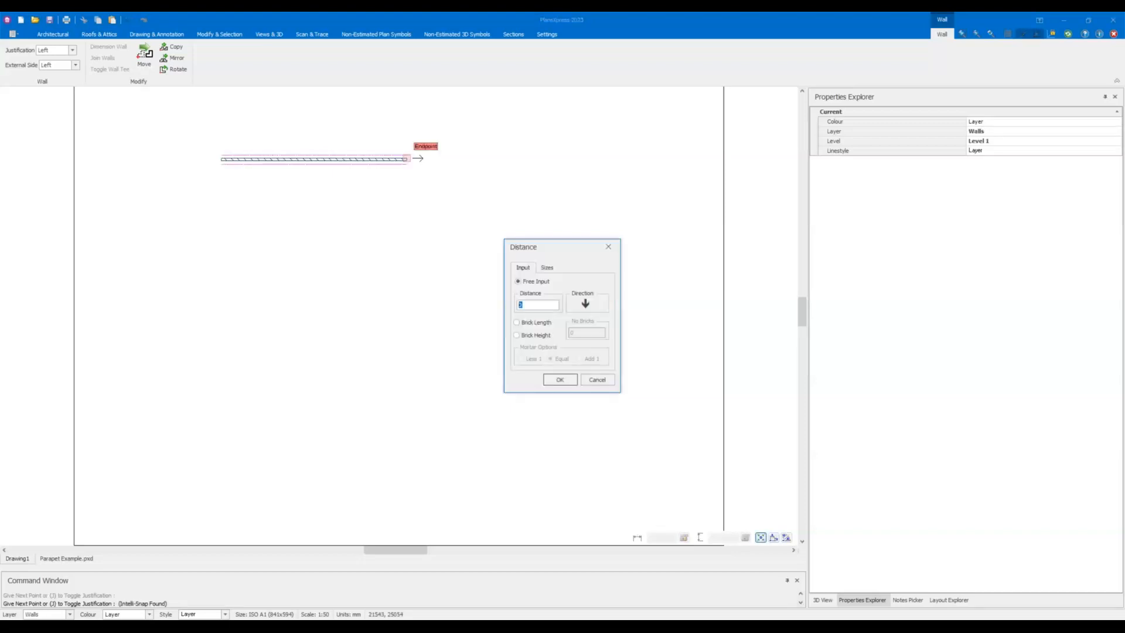
Draw wall runs 8000 mm down, 4000 mm left and 2000 mm up, then close the outline and move the estimating properties dialog aside.
text(8000)
key(Return)
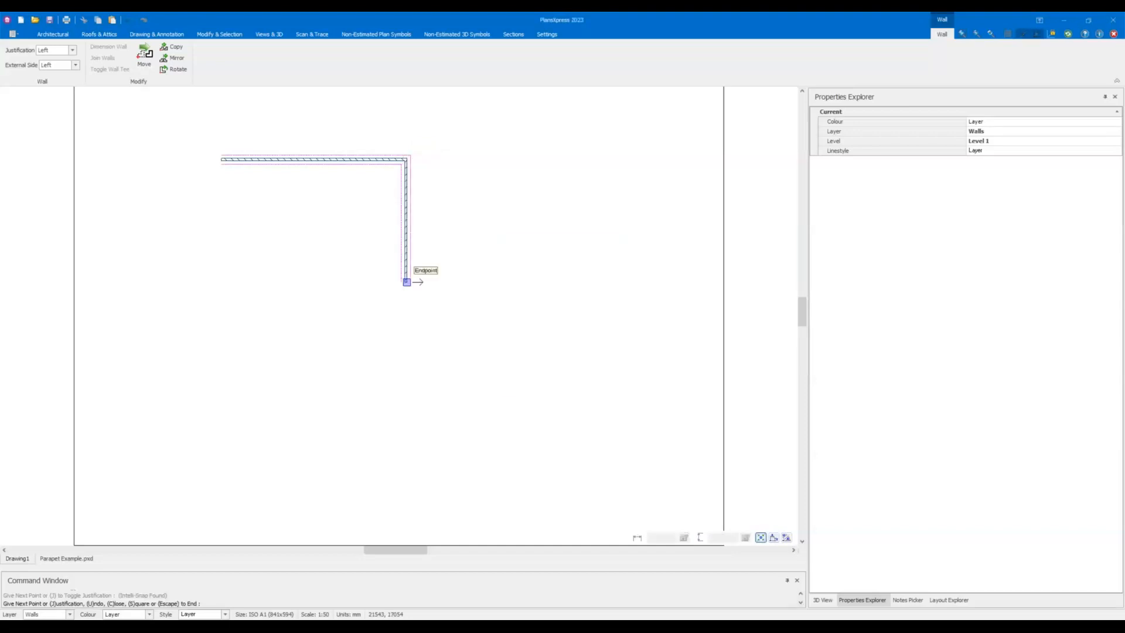
text(4000)
key(Return)
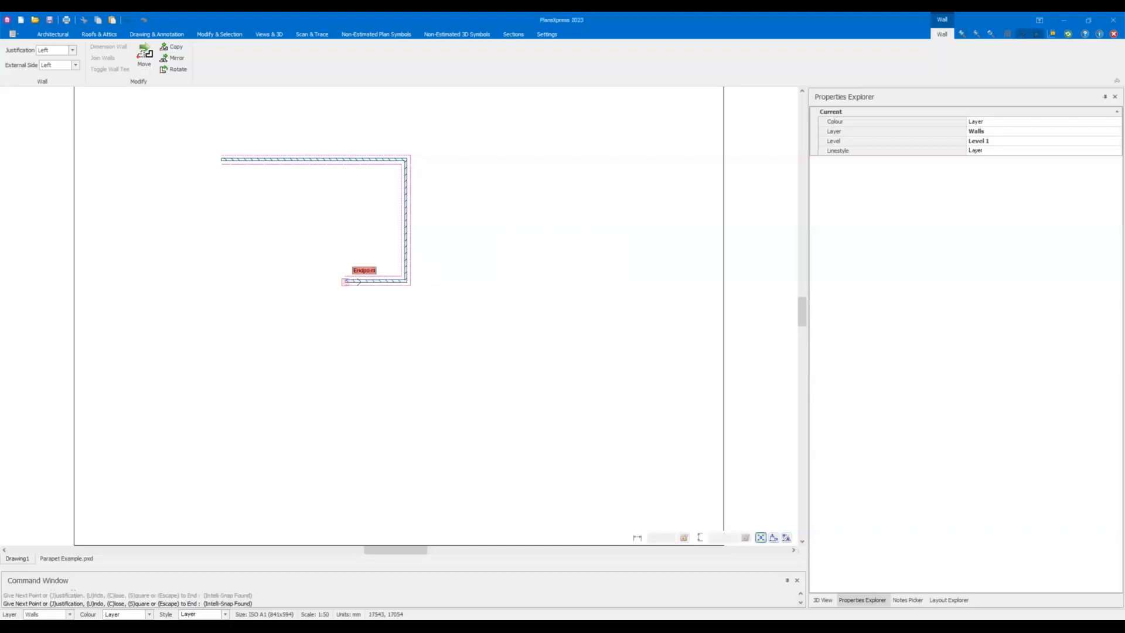
text(2000)
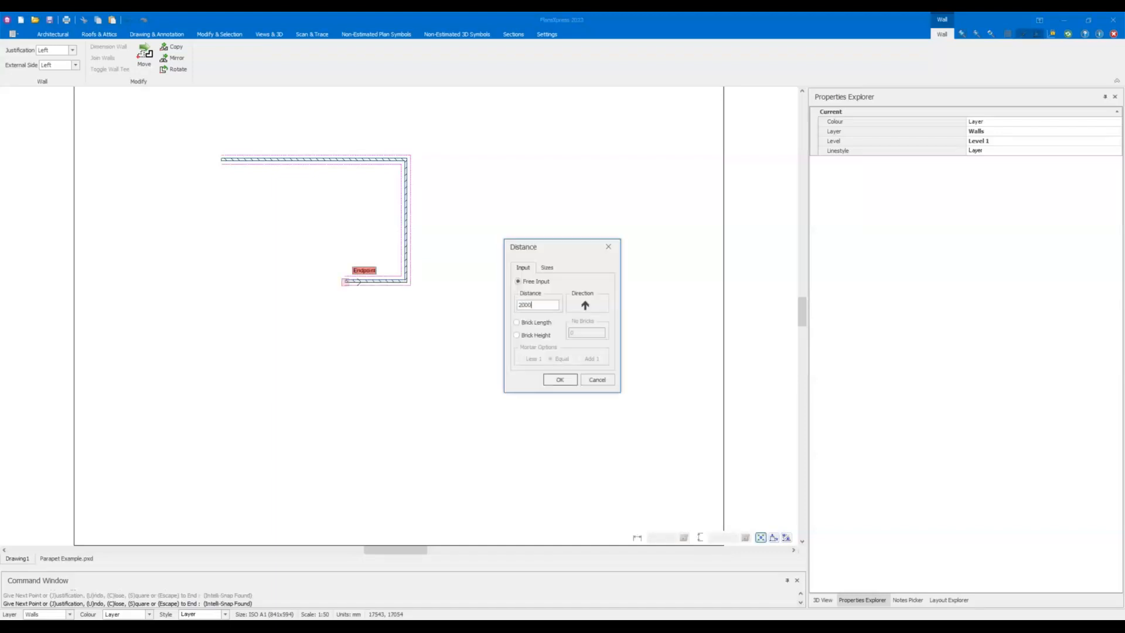
key(Return)
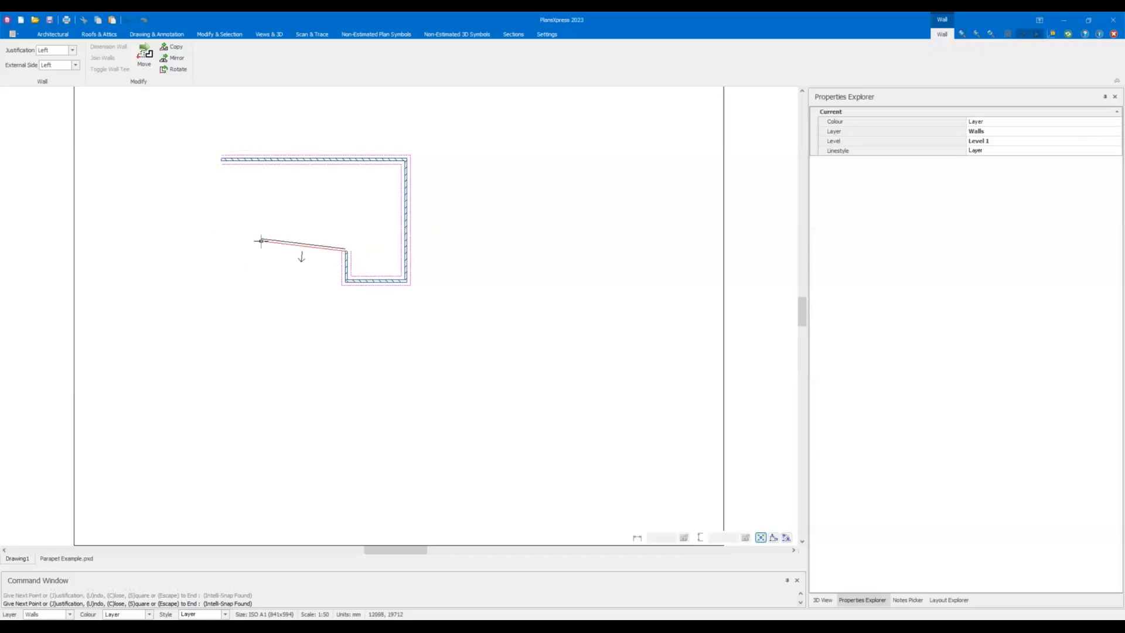
key(c)
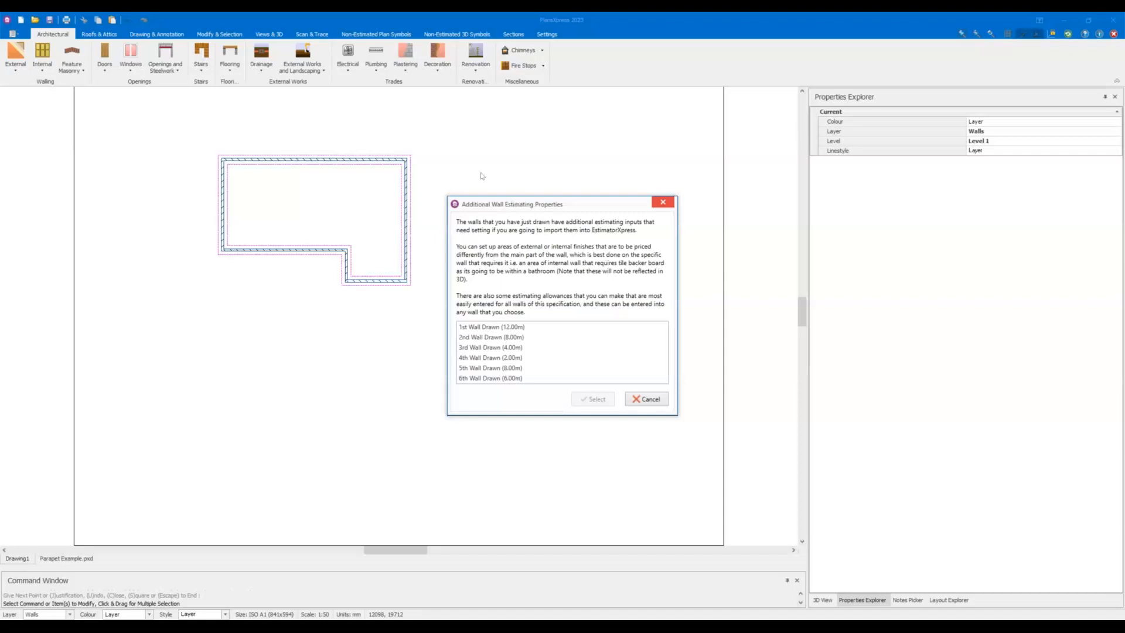
drag(513, 205, 485, 154)
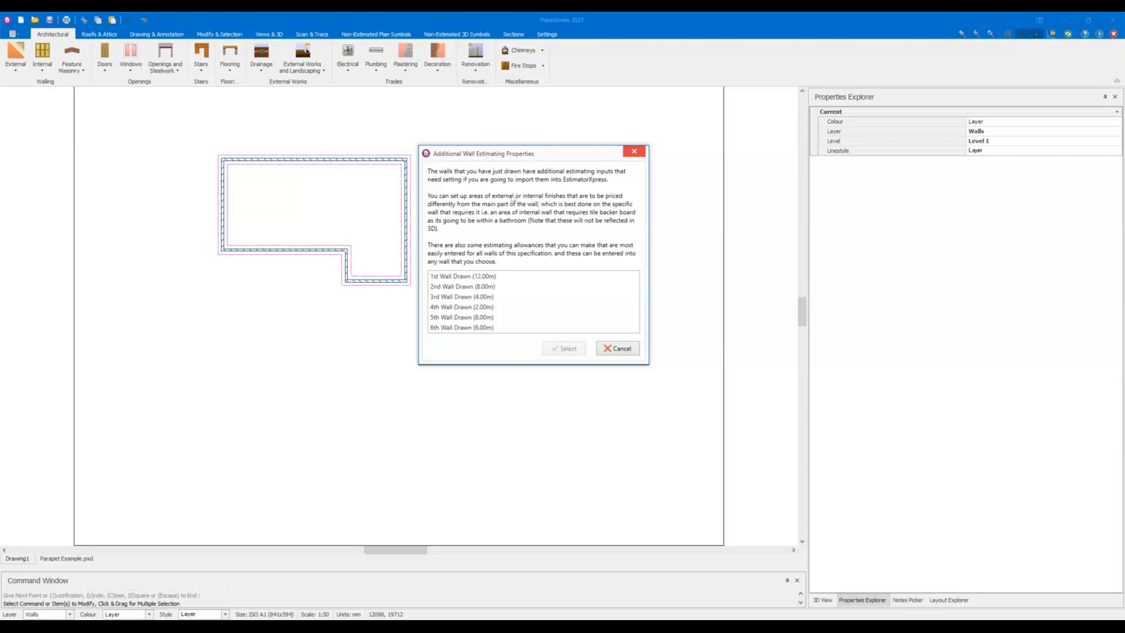
Open the additional estimating properties of the 12.00 m first wall and set the Alternative External Finish to Cedar Cladding (150mm Boards).
click(474, 278)
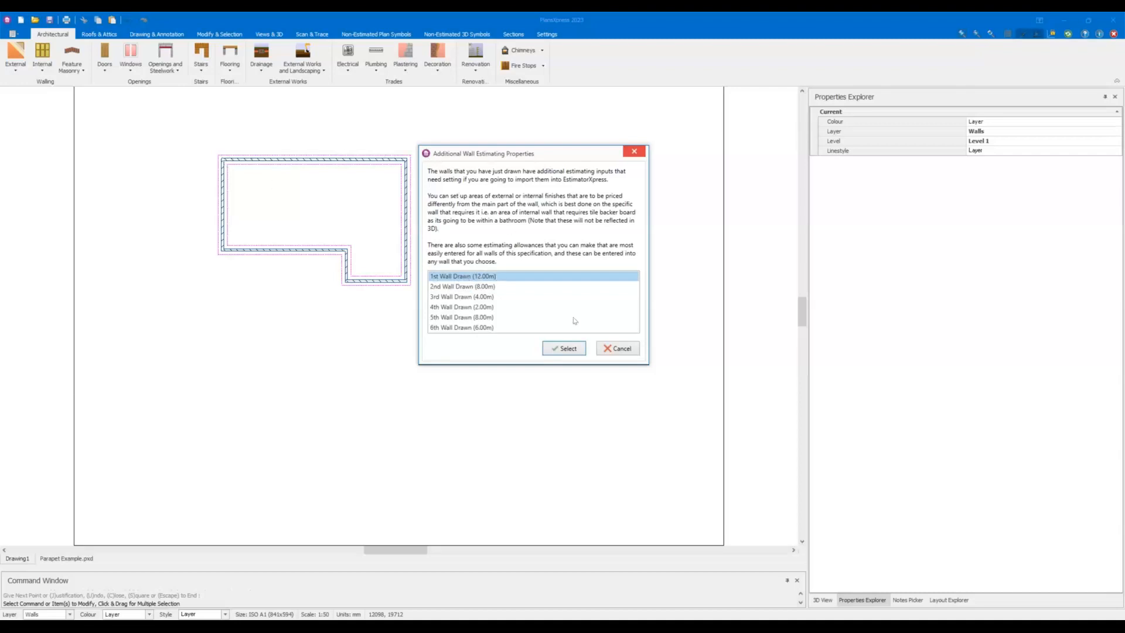
click(573, 349)
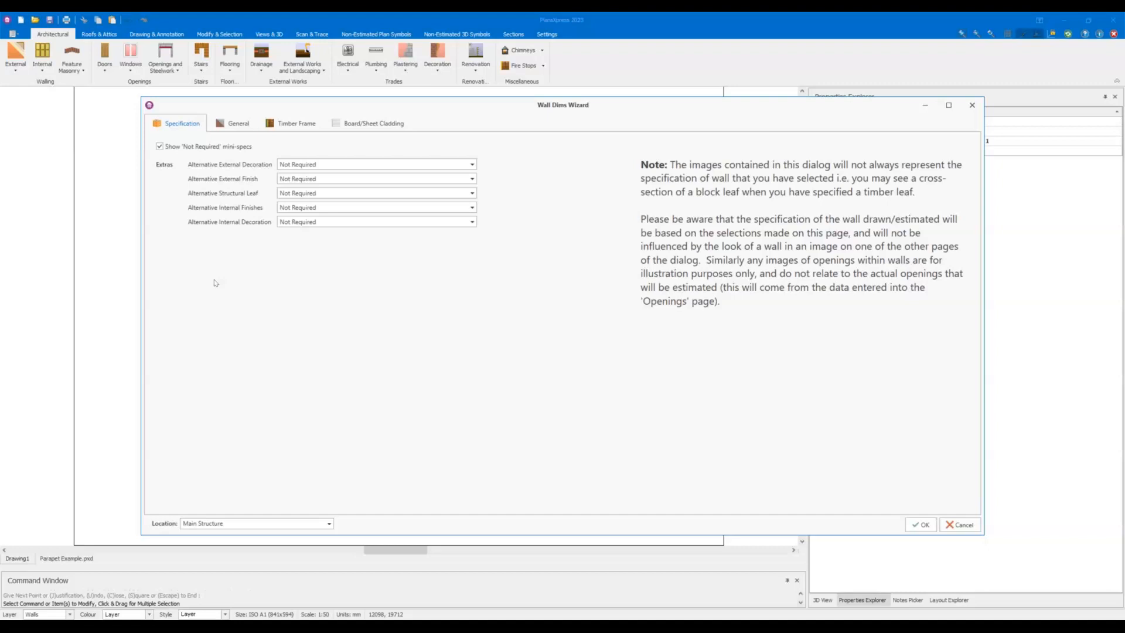
click(304, 180)
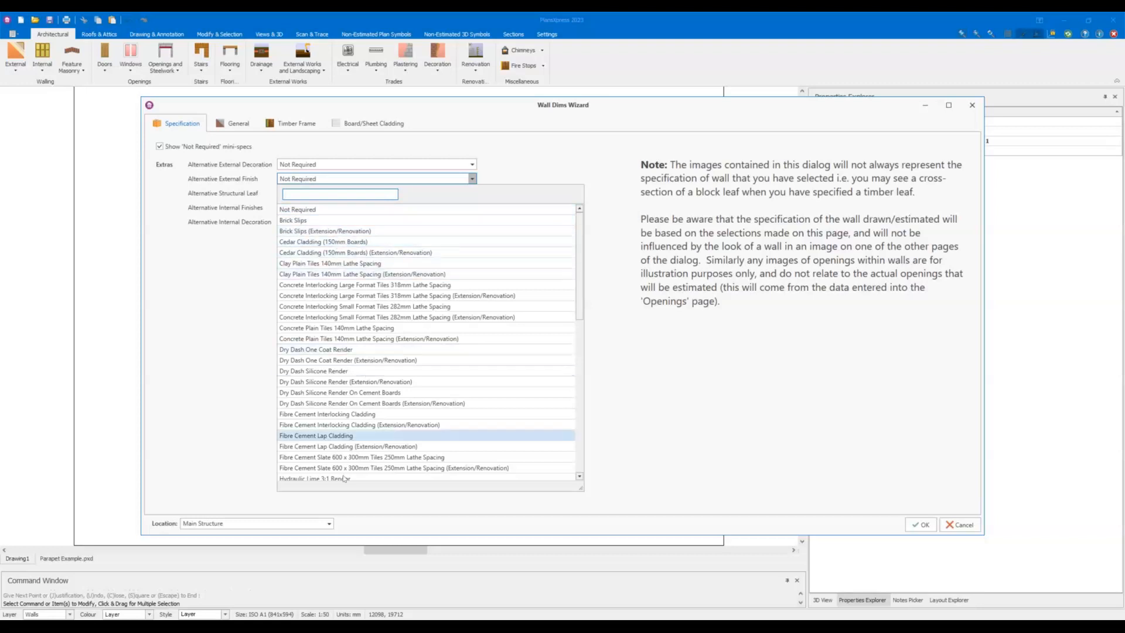
click(341, 246)
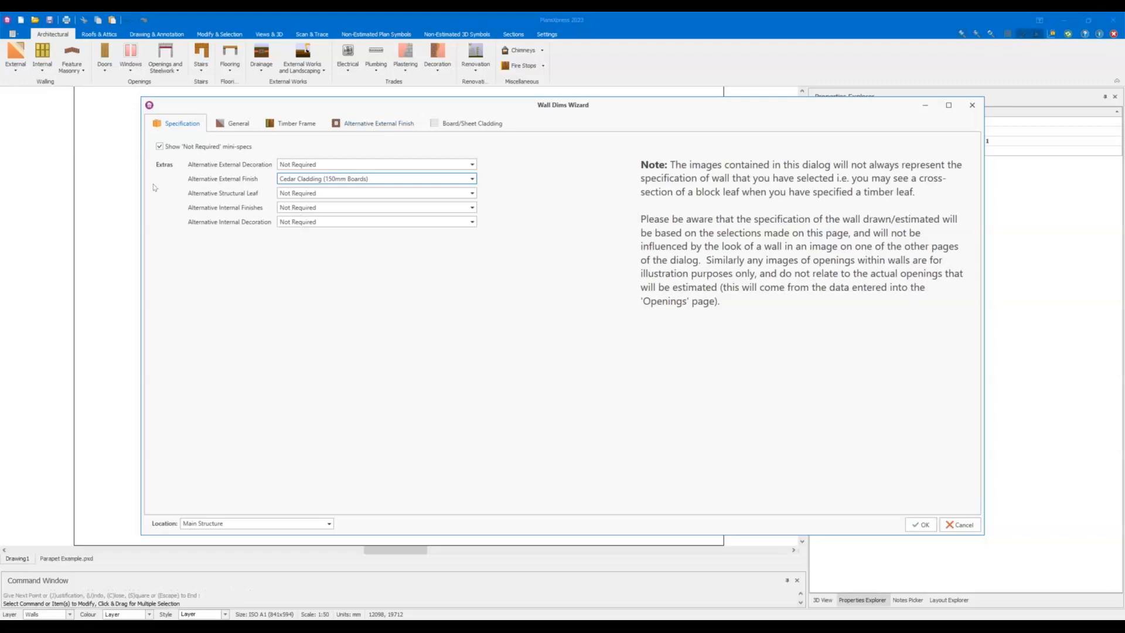
Browse the available Alternative Structural Leaf options, leaving the selection at Not Required.
click(308, 194)
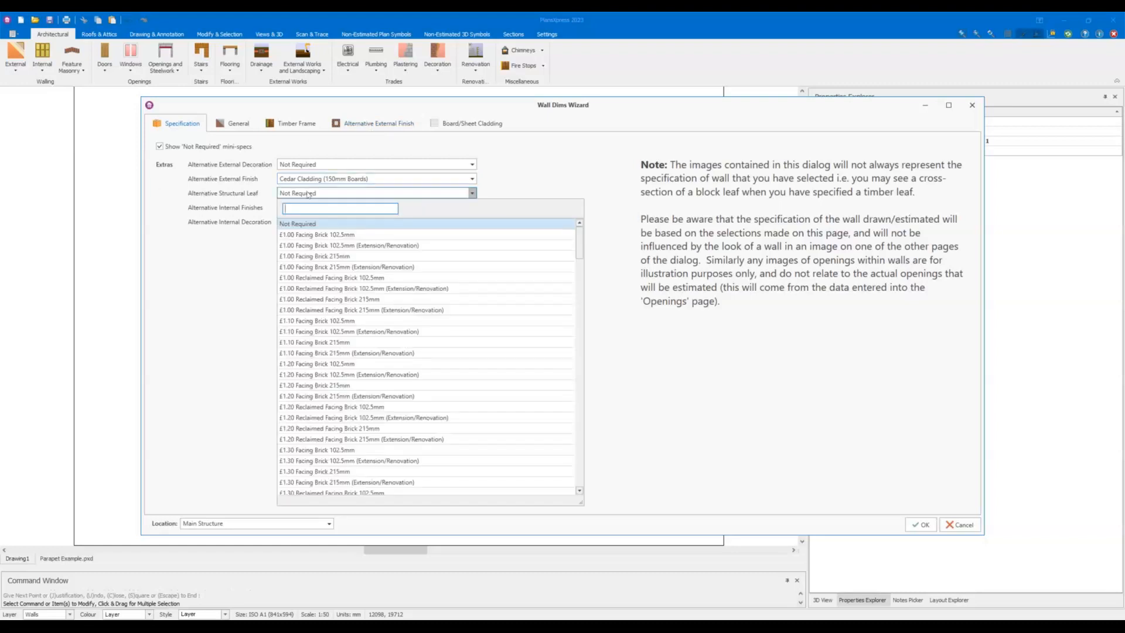
click(309, 195)
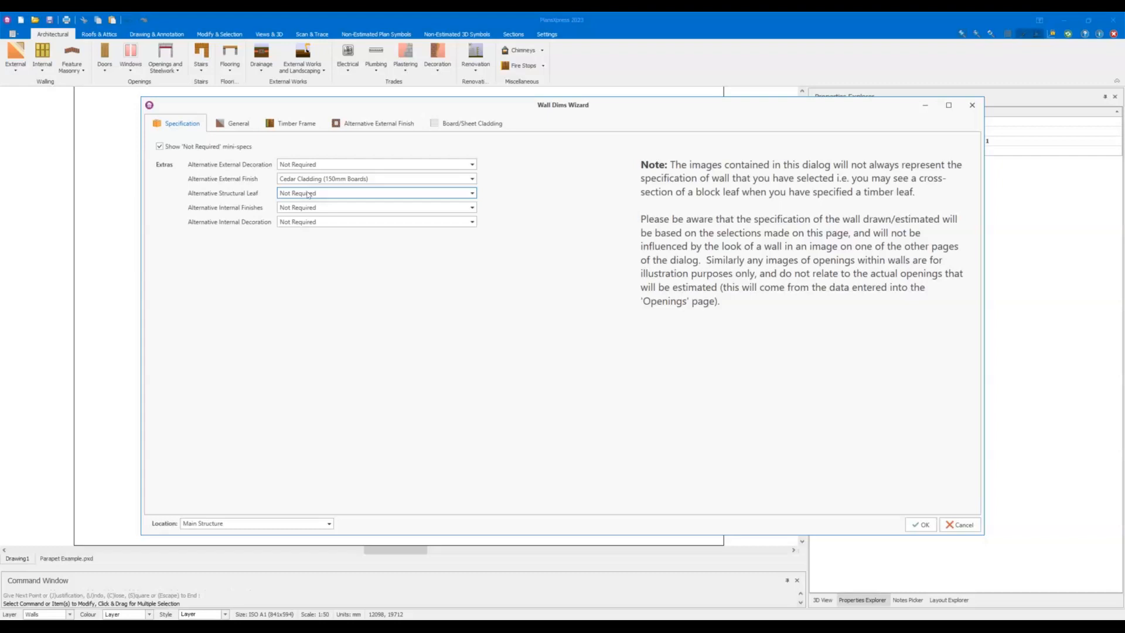
click(309, 195)
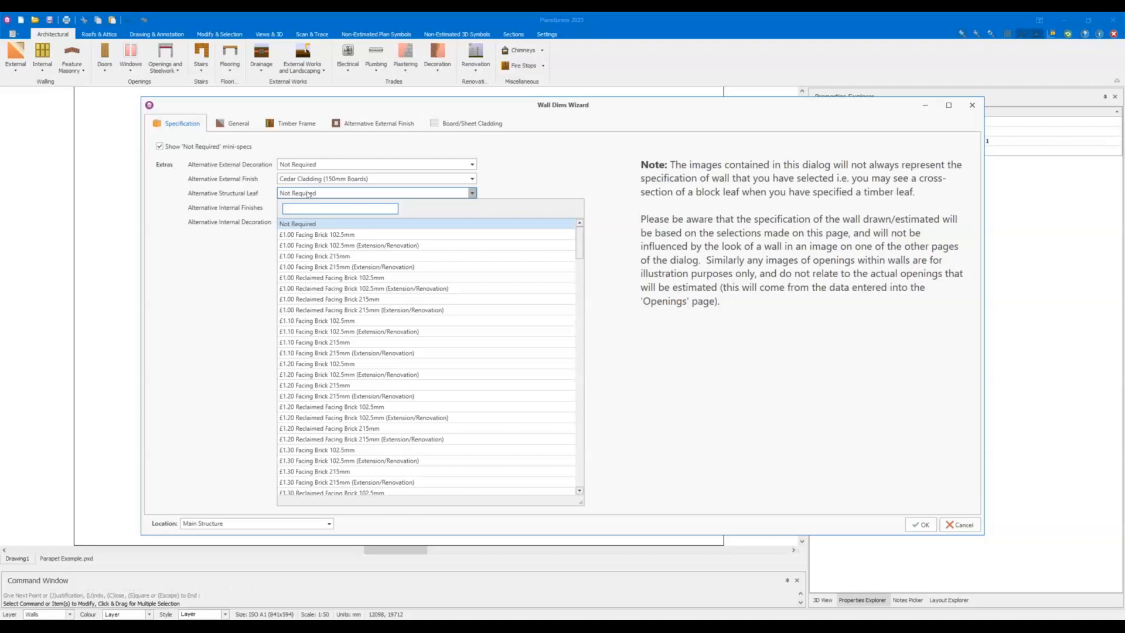
click(200, 304)
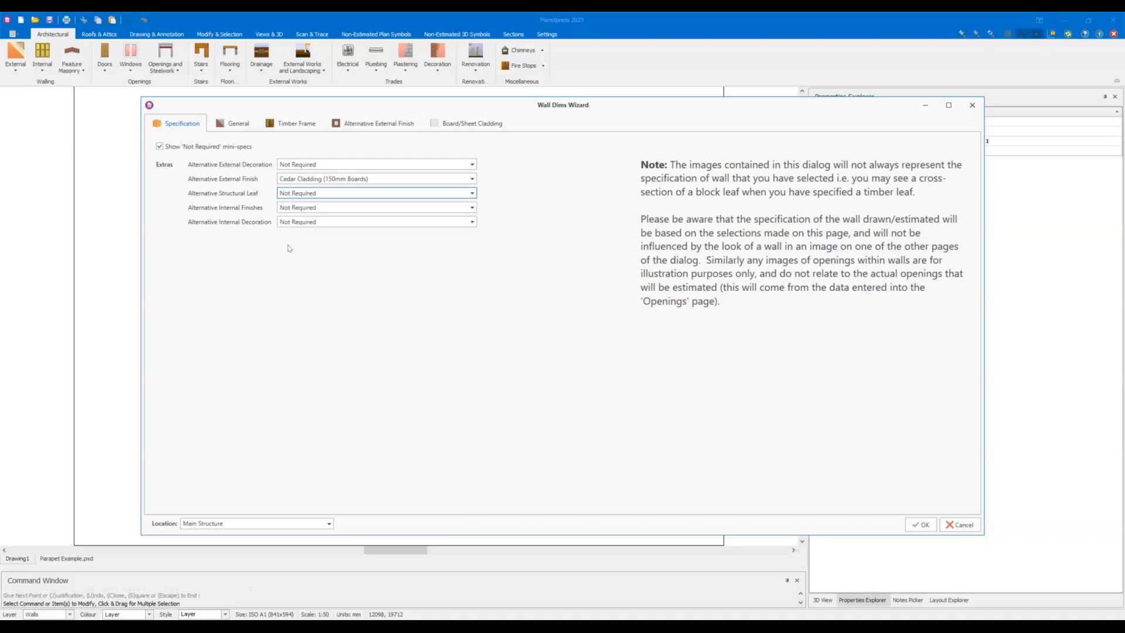
Set the Alternative Internal Finishes to Tile Backer Board 12mm Adhesive Fixed and check the Alternative Internal Decoration options.
click(312, 209)
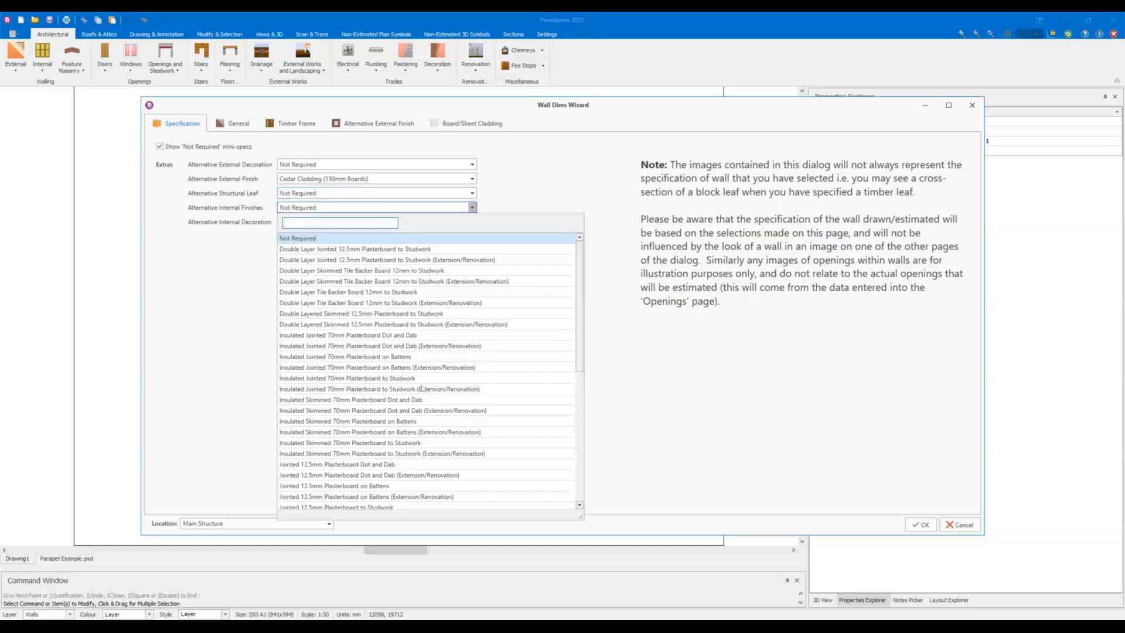
scroll(405, 386, down, 8)
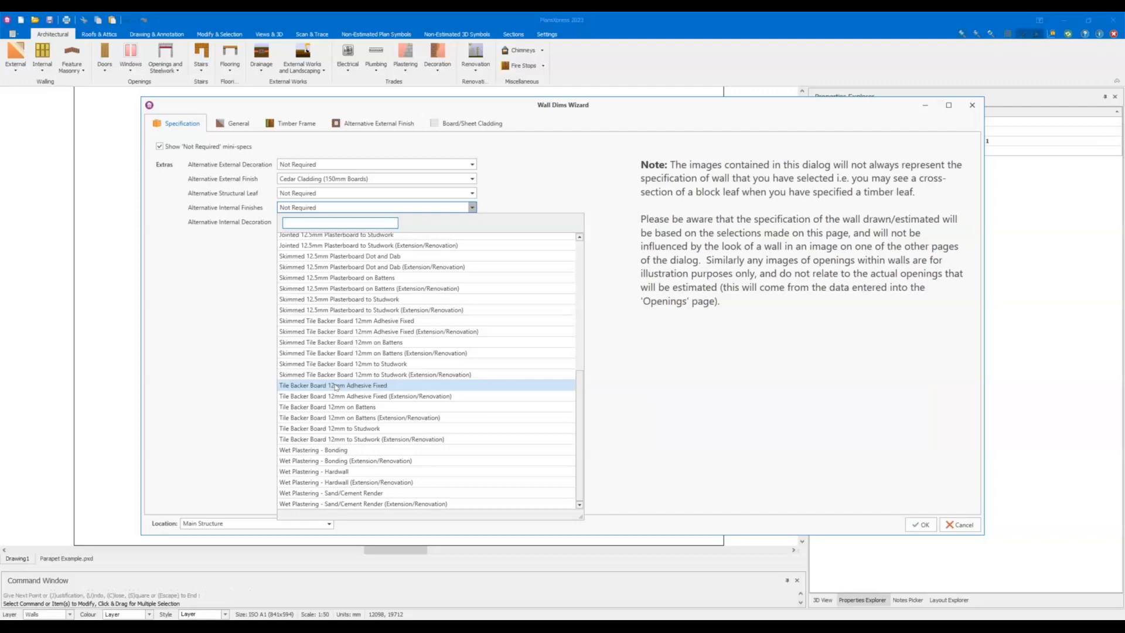
click(336, 385)
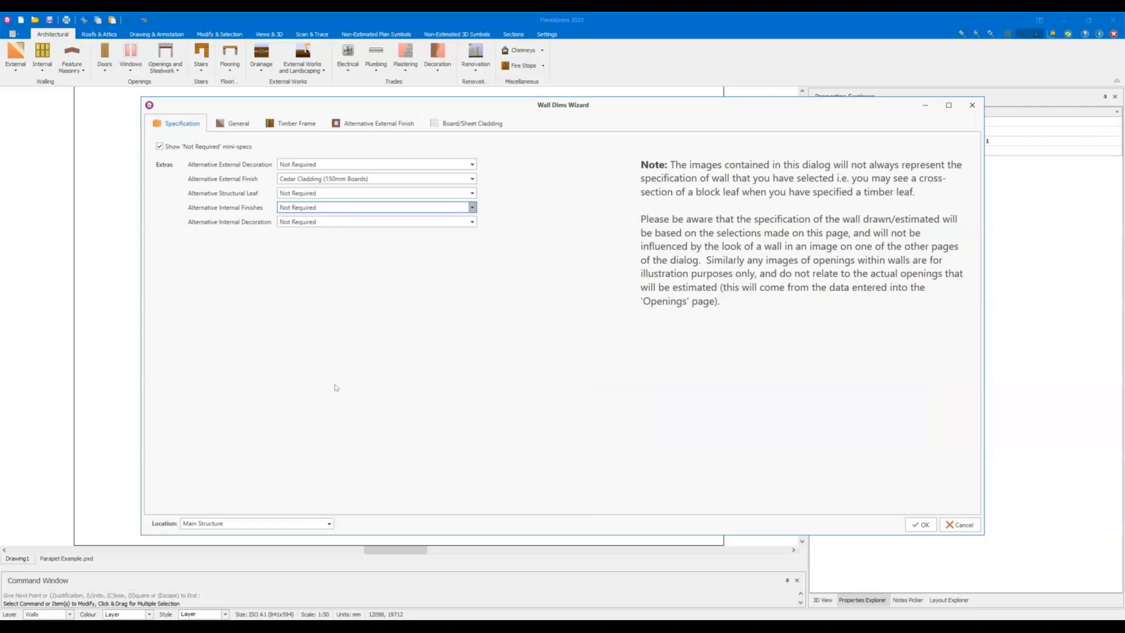
click(302, 223)
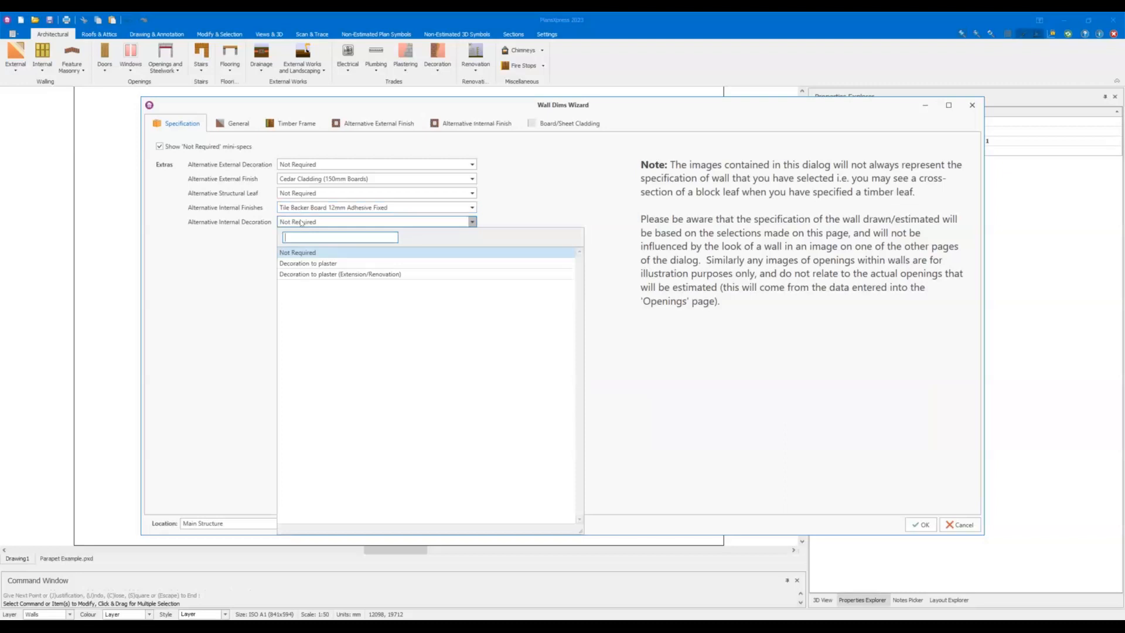
click(301, 222)
click(301, 223)
click(301, 223)
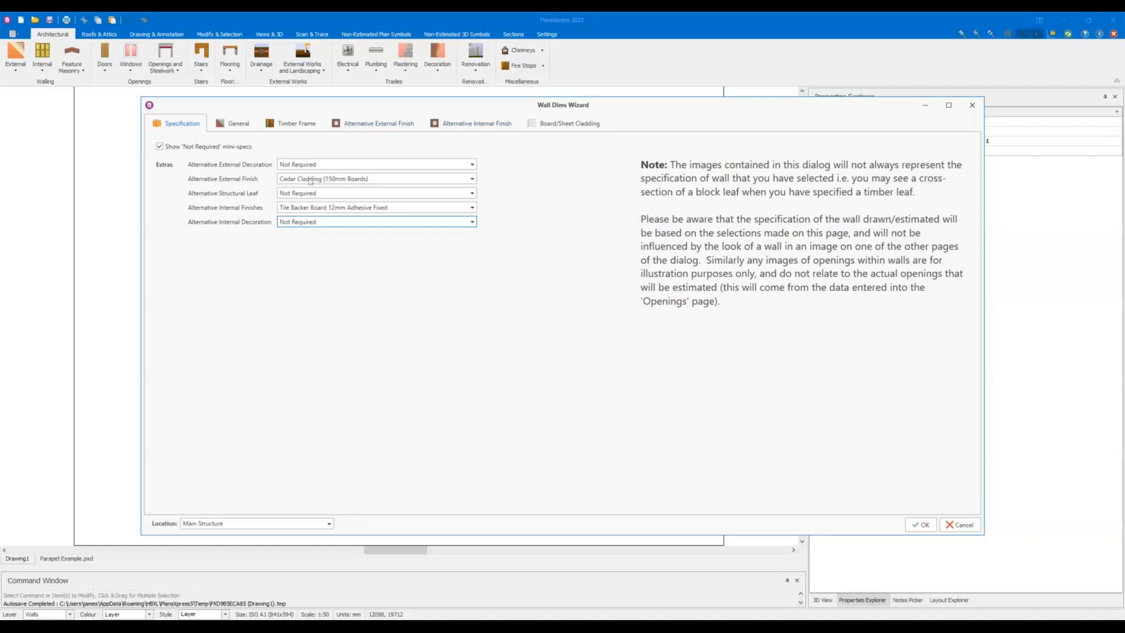
Add an alternative external finish area as a rectangular area within the wall, 2 m long and 2 m high.
click(370, 126)
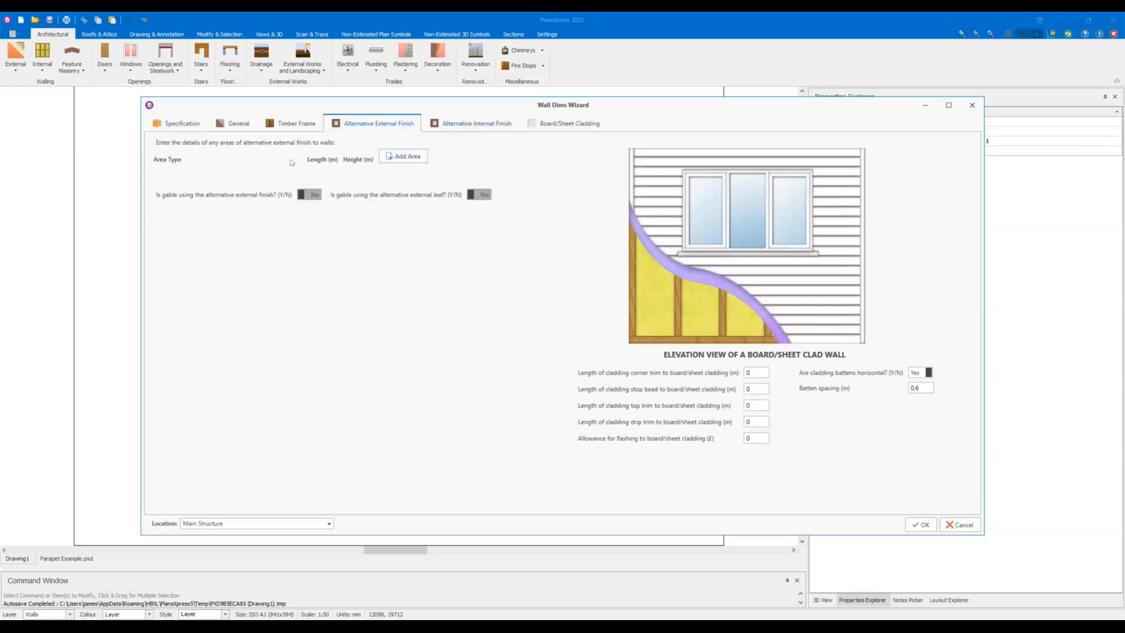
click(384, 160)
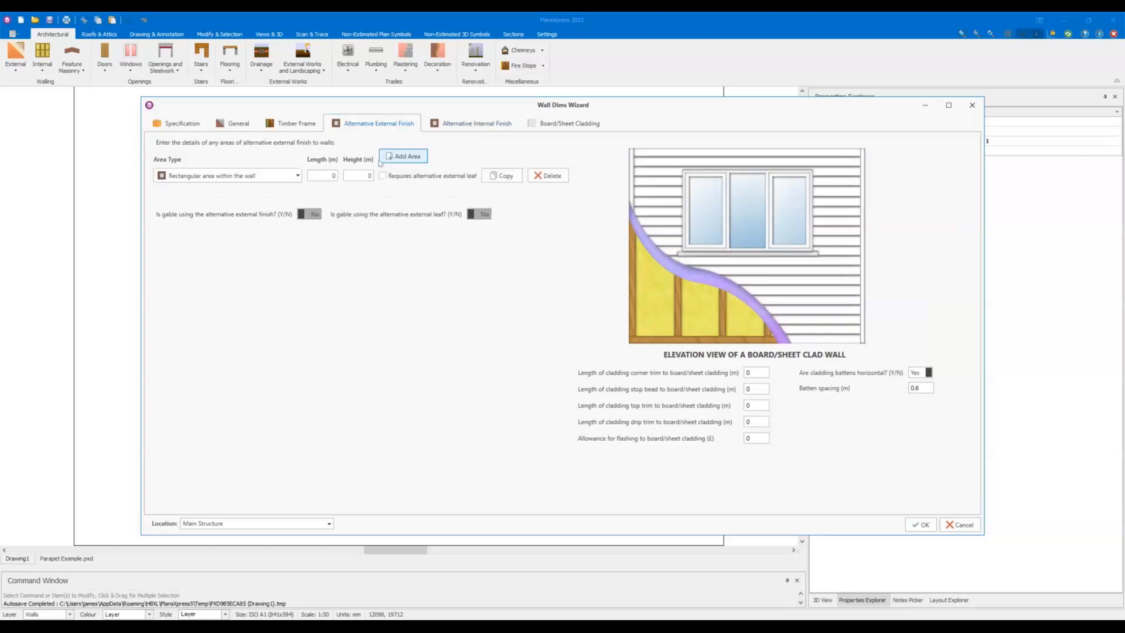
click(224, 176)
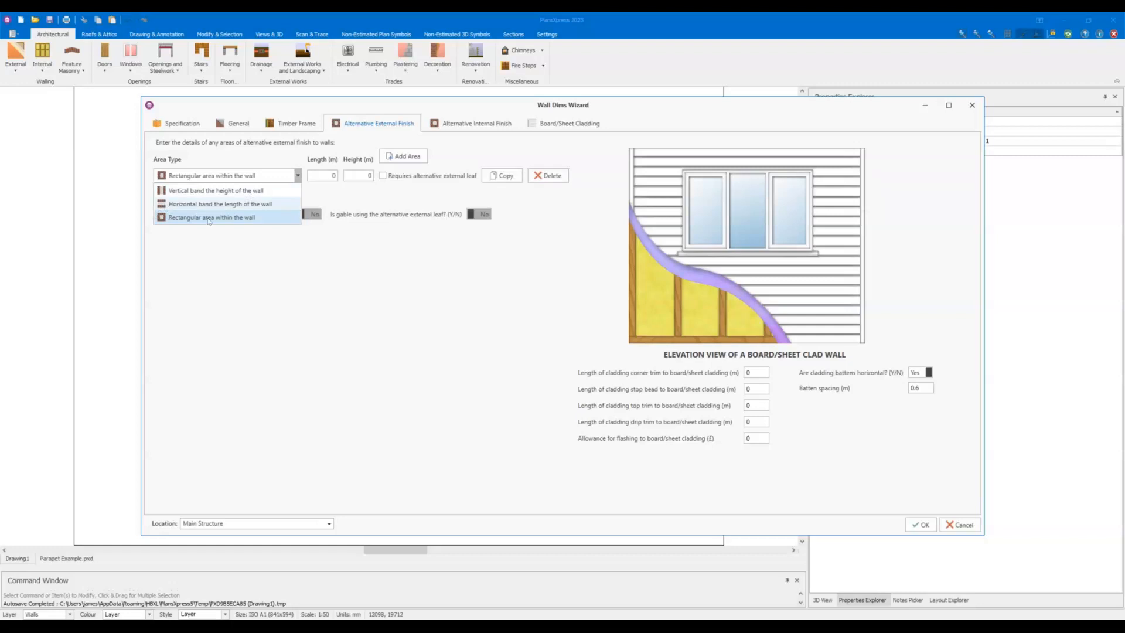
click(187, 217)
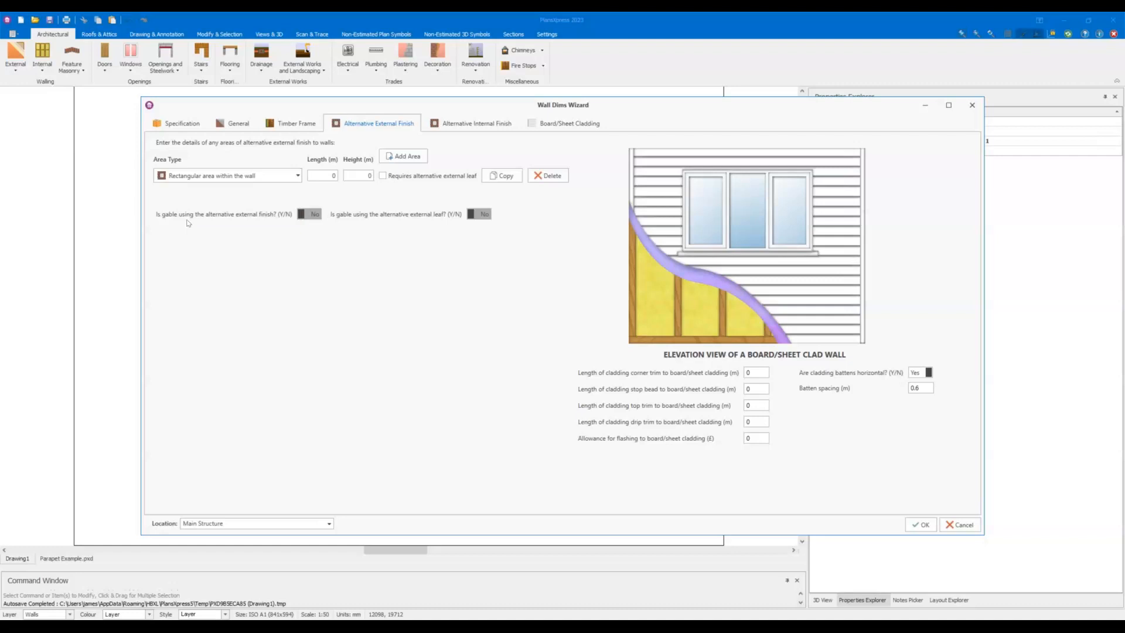
click(324, 173)
text(2)
key(Tab)
text(2)
Review the unplastered, unskirted and timber frame allowances, then accept the first wall's extra estimating properties and close the wall list.
click(233, 127)
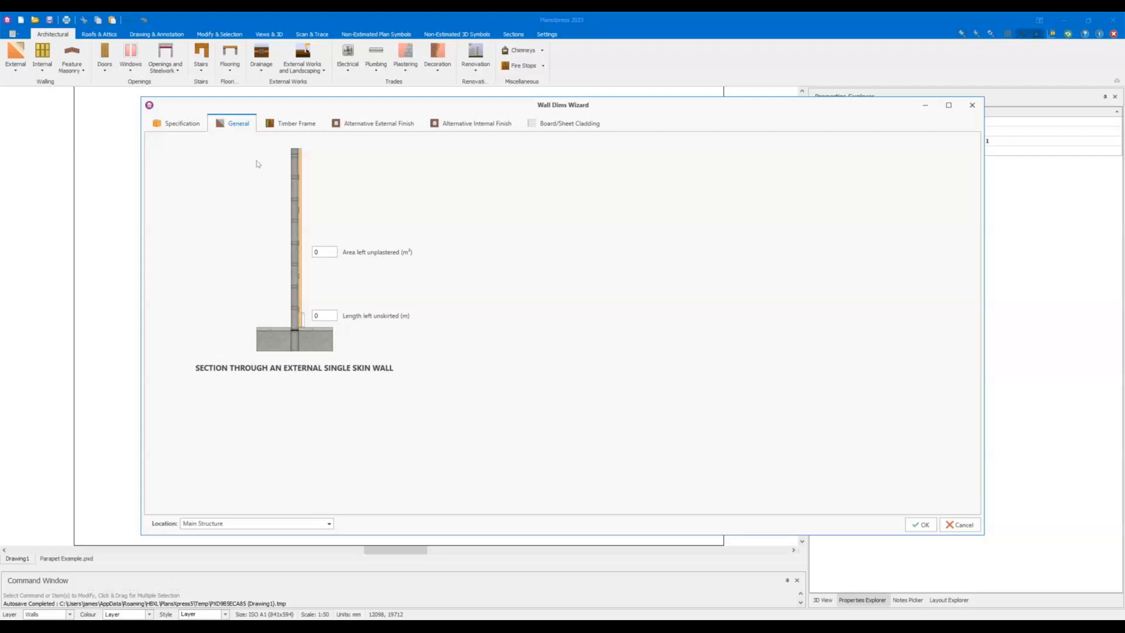
click(331, 255)
click(321, 315)
click(292, 126)
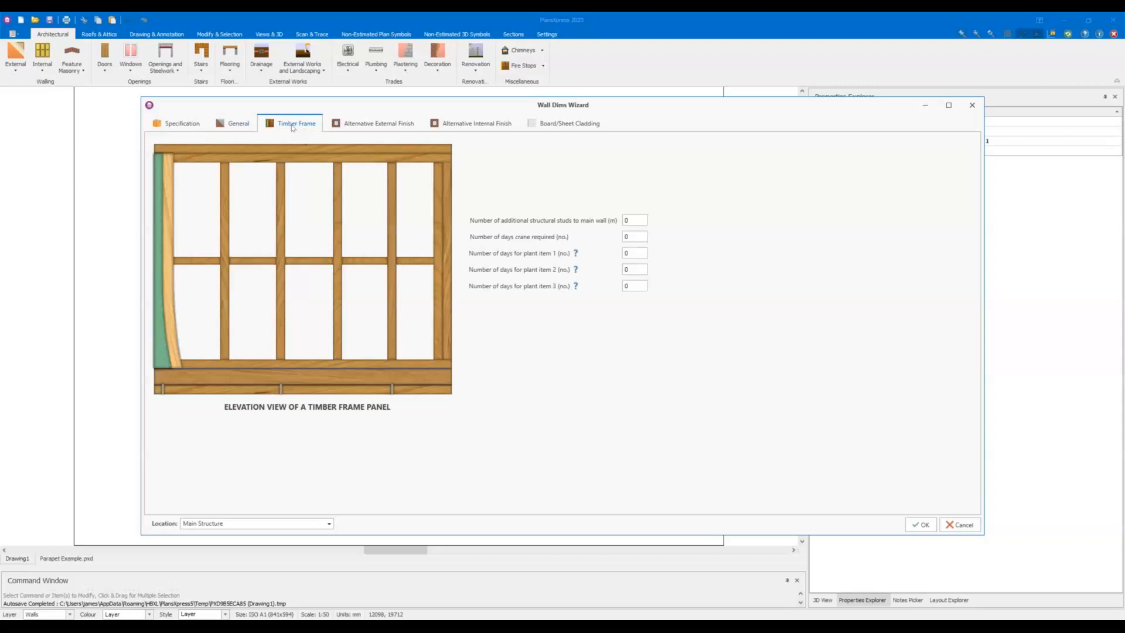
click(635, 236)
click(920, 525)
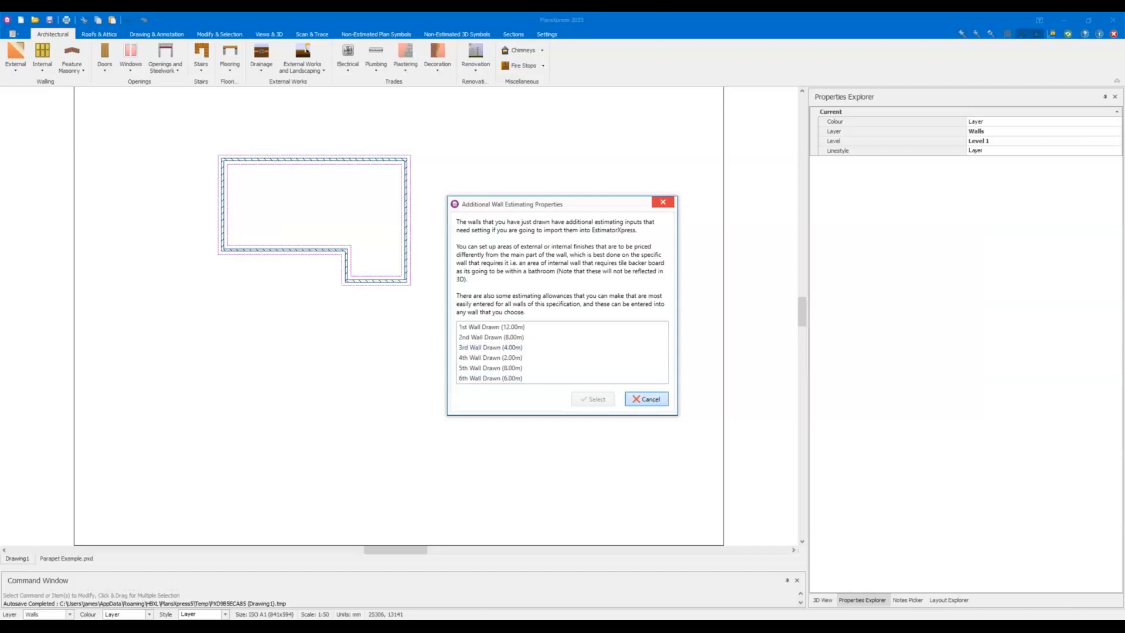
click(647, 399)
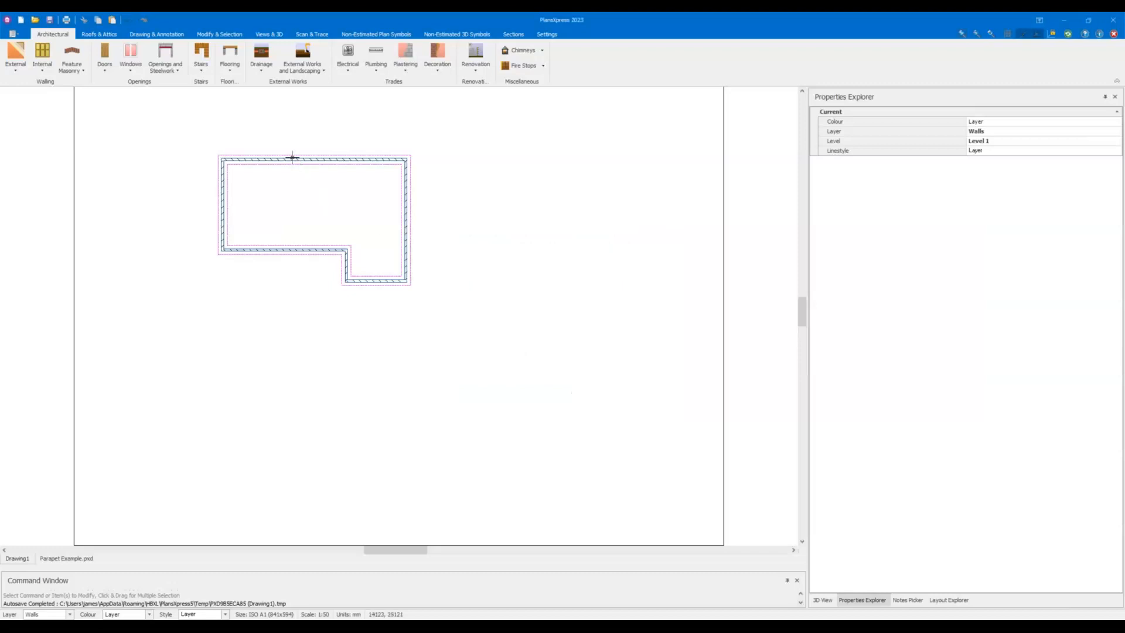
Inspect the upper 12000 mm wall's information, reopen its additional estimating properties for checking and close them.
mouse_move(293, 157)
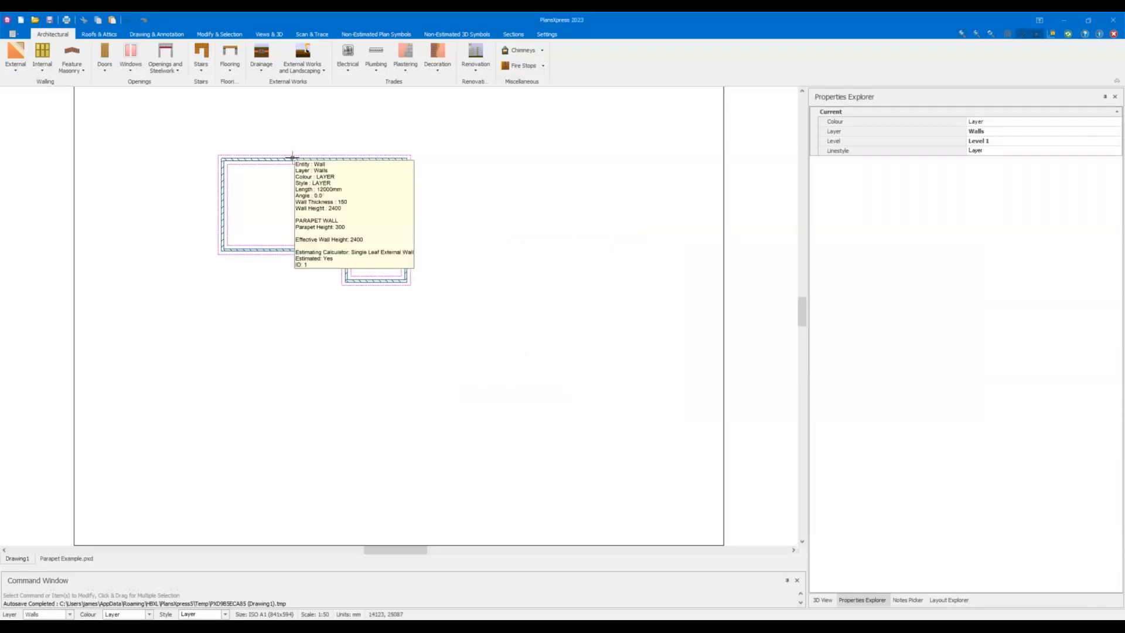
click(292, 157)
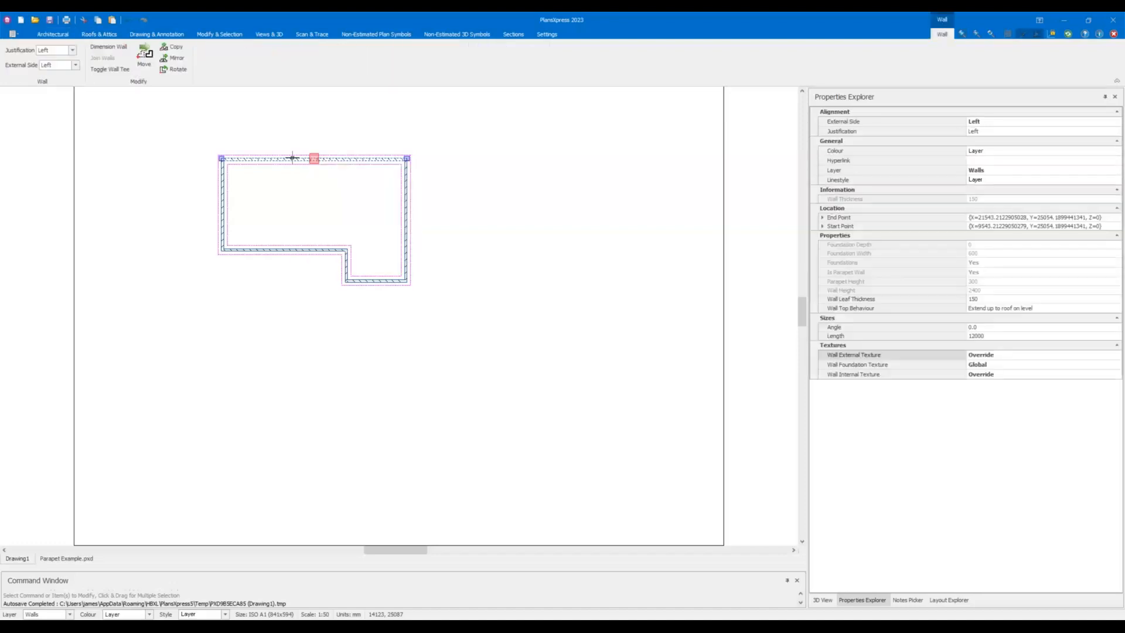
mouse_move(293, 157)
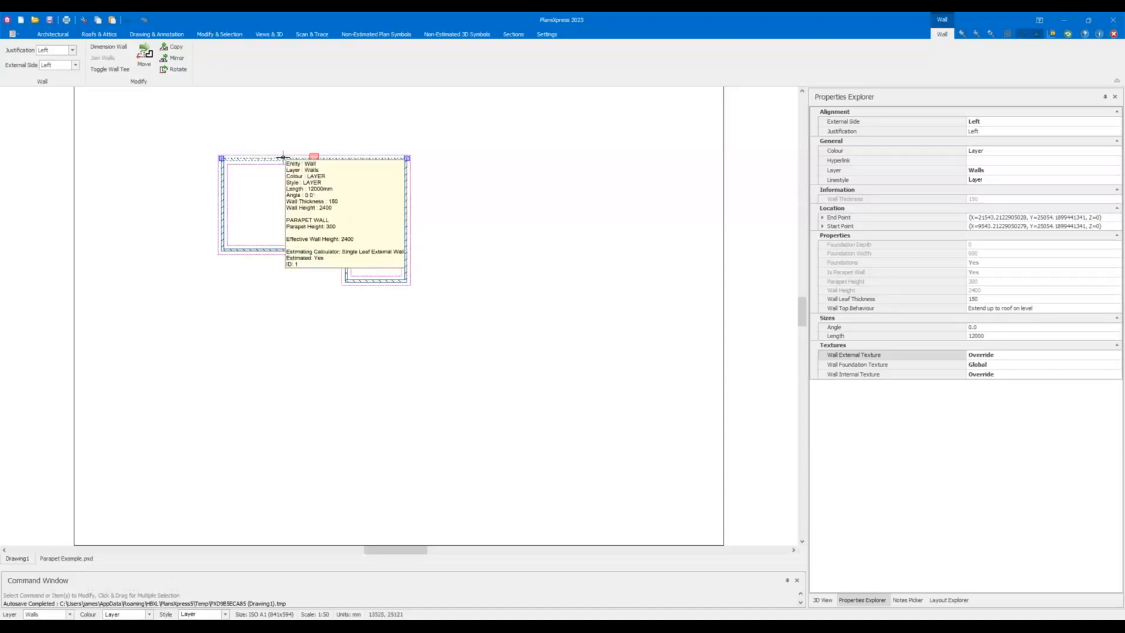
right_click(283, 157)
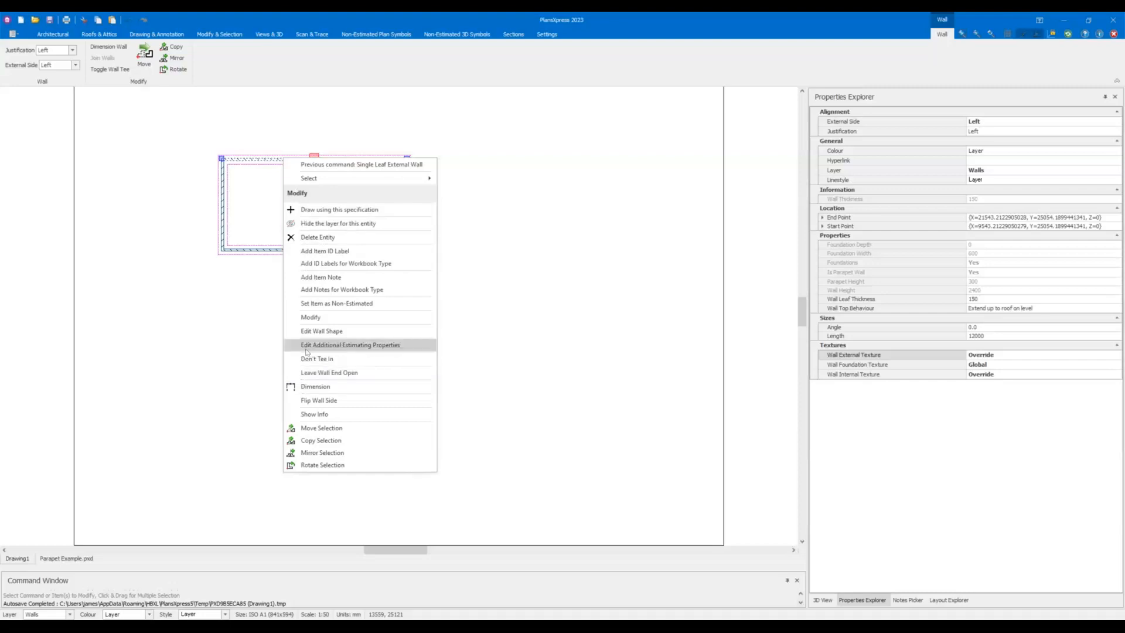
click(356, 348)
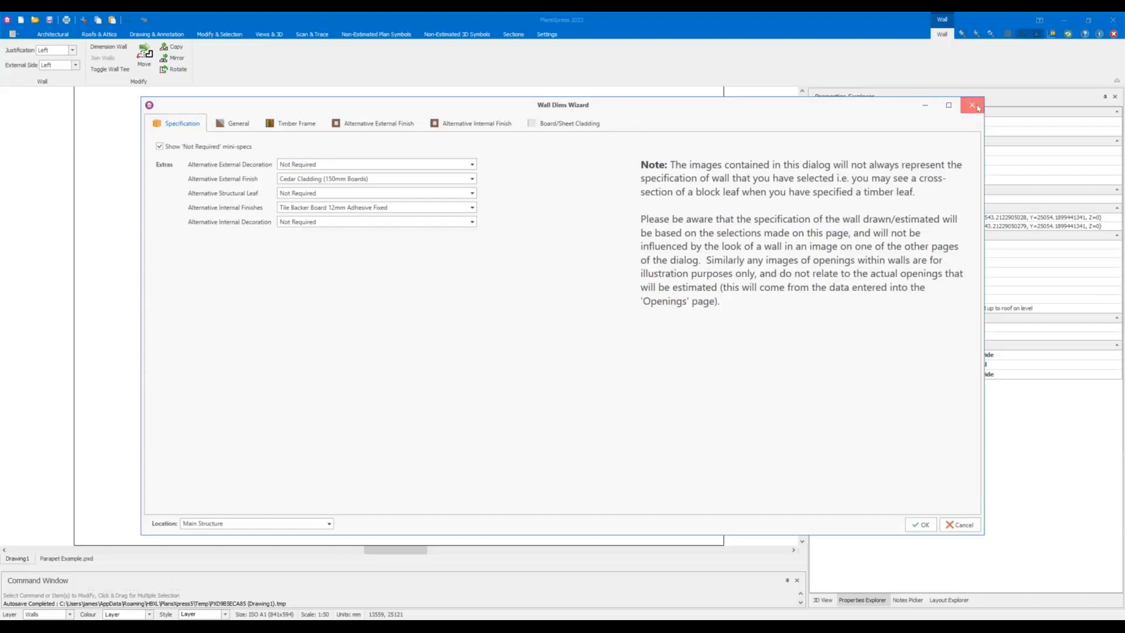
click(974, 106)
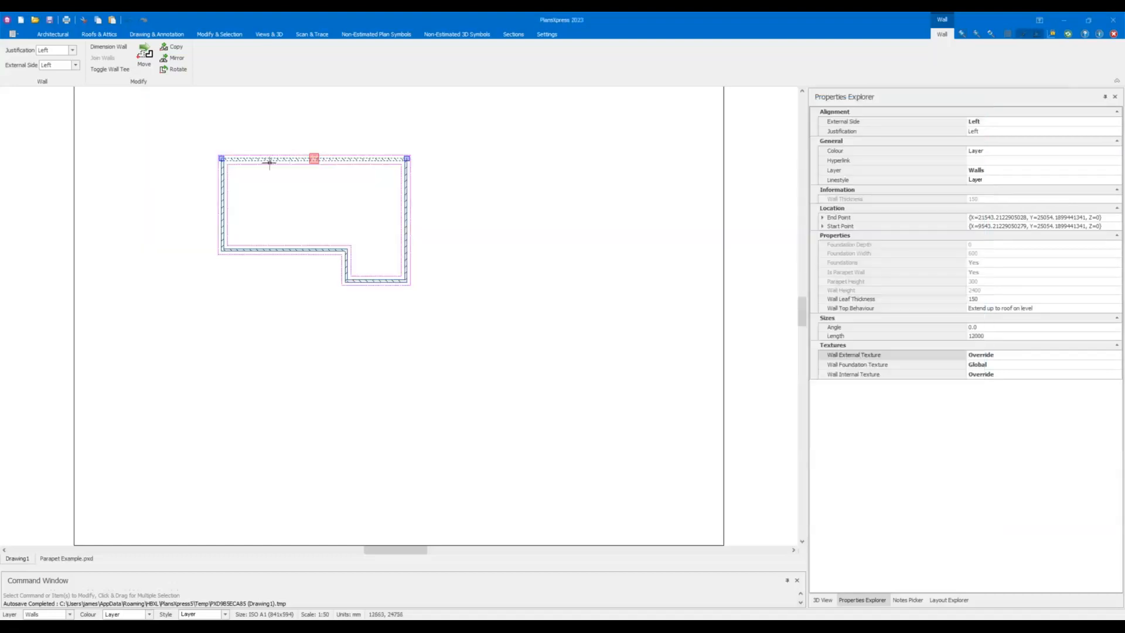
Open the upper wall's full specification for modification, review its general plastering and skirting settings, and accept it without changes.
right_click(269, 158)
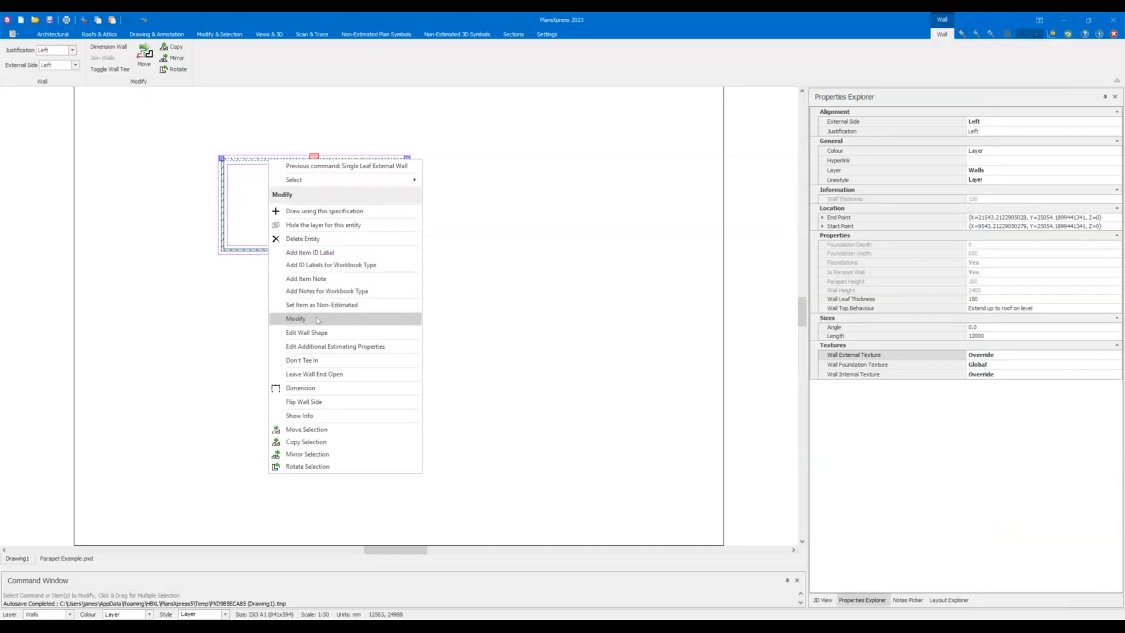
key(Escape)
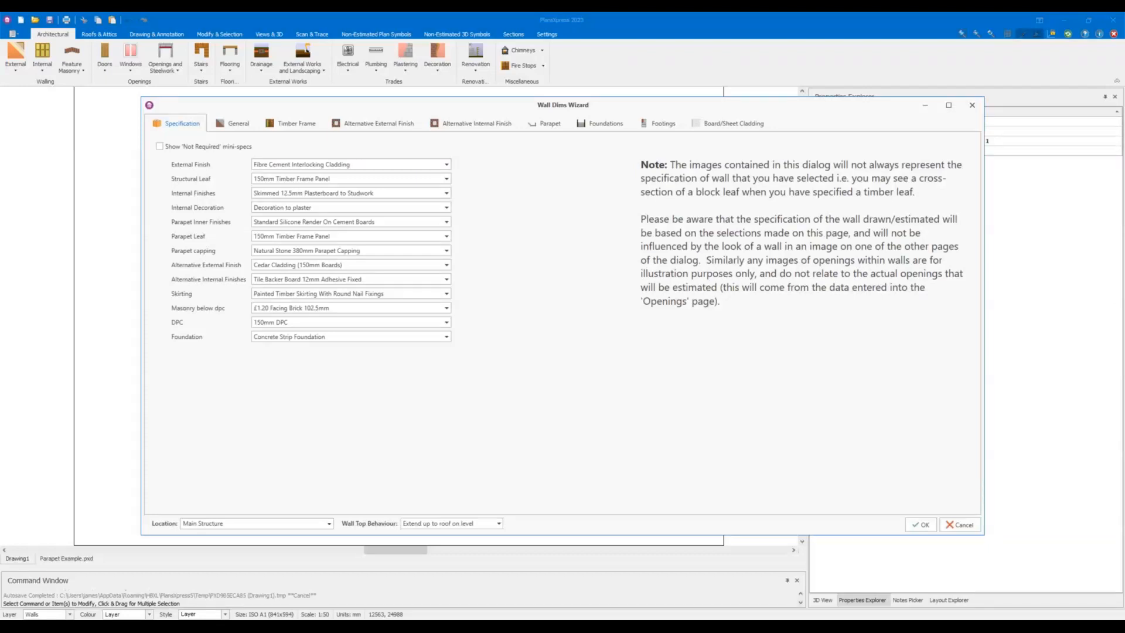
click(233, 124)
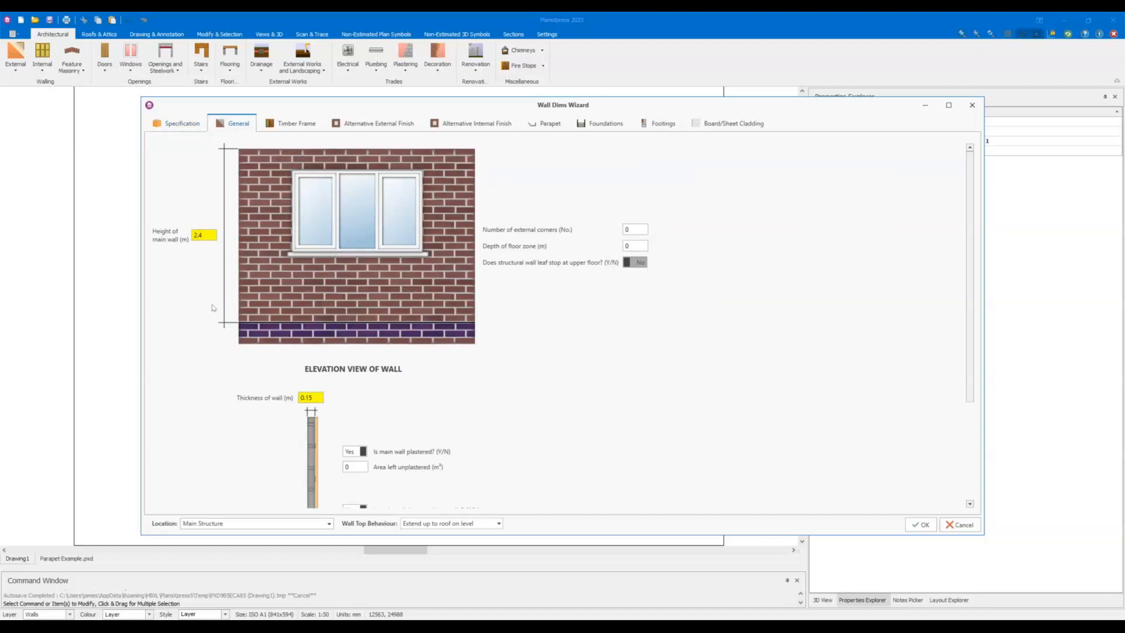
scroll(214, 307, down, 3)
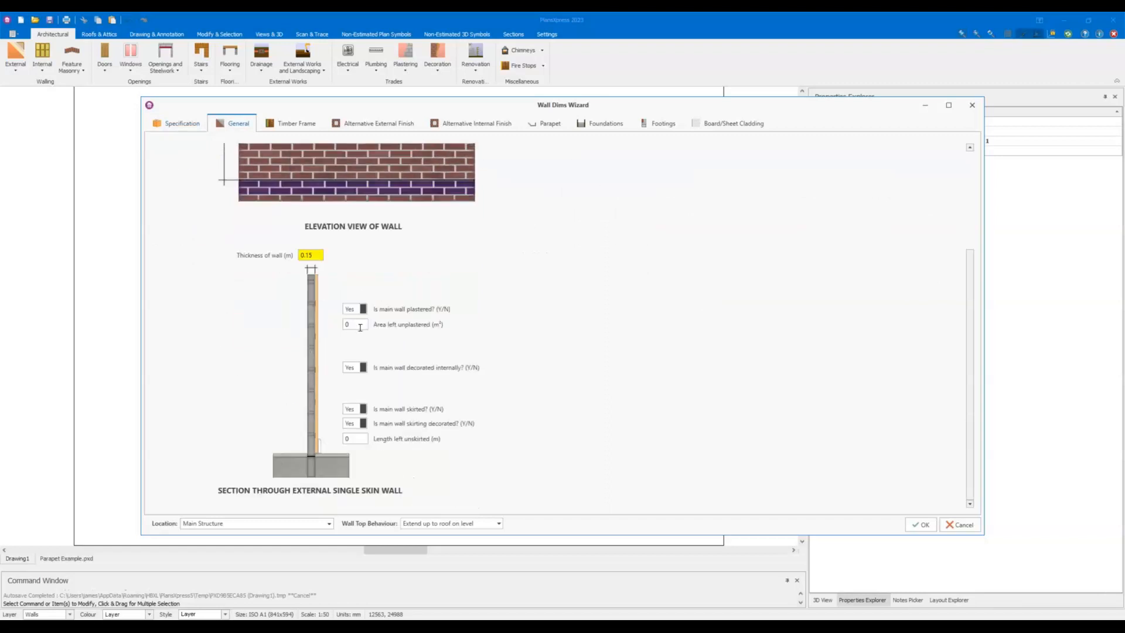
click(359, 438)
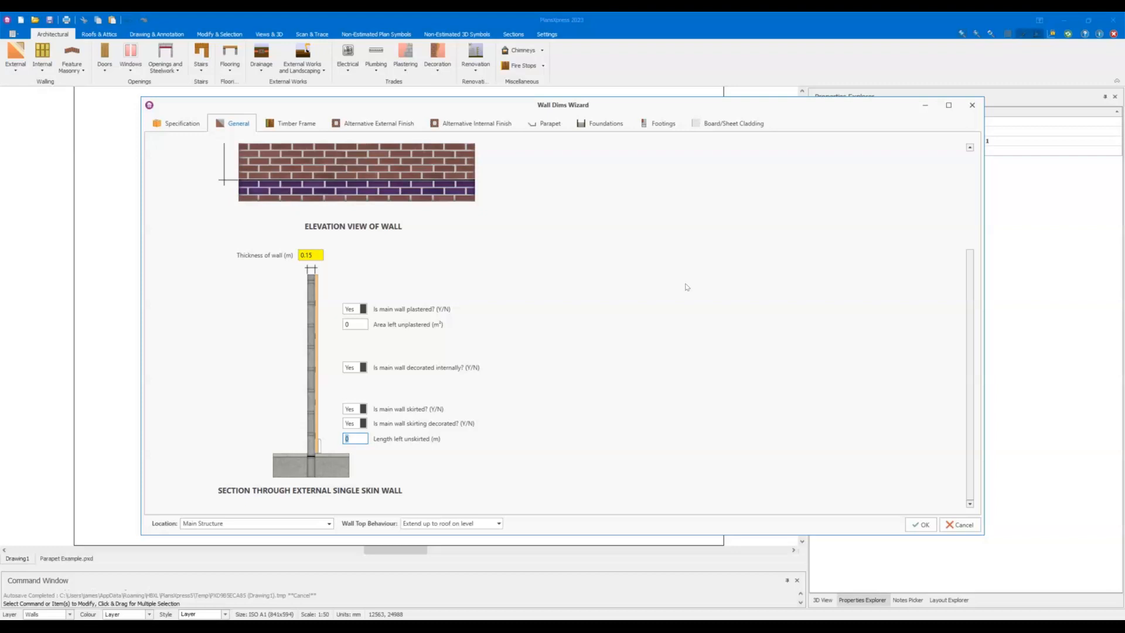
scroll(687, 287, up, 3)
click(924, 526)
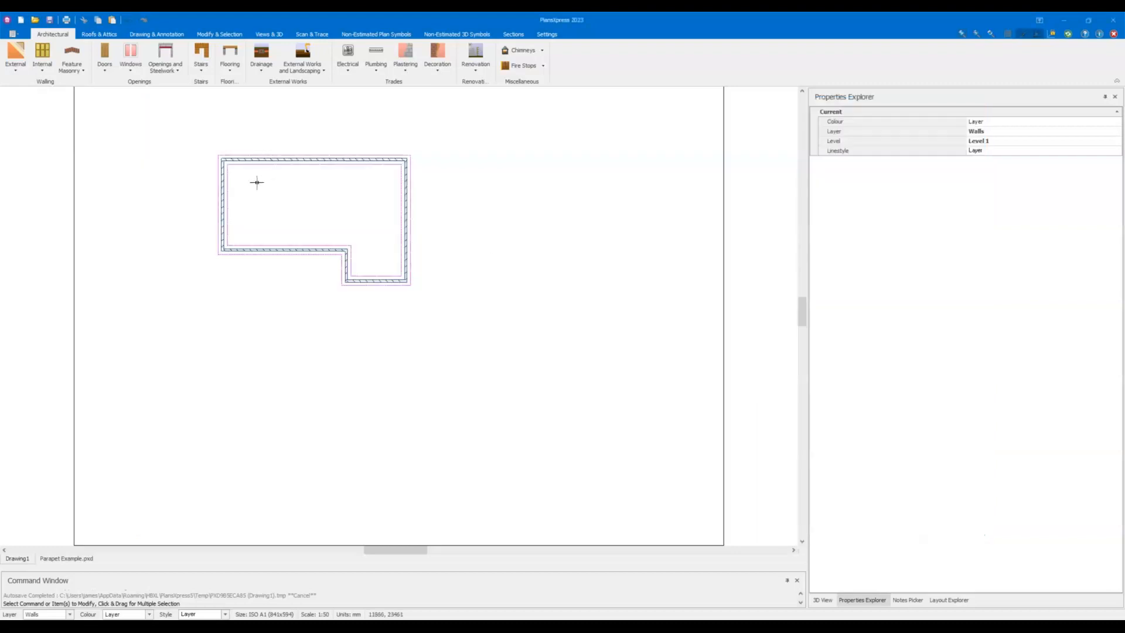
Show the building in 3D and examine the clad parapet walls from an outside corner.
scroll(241, 183, up, 2)
click(822, 599)
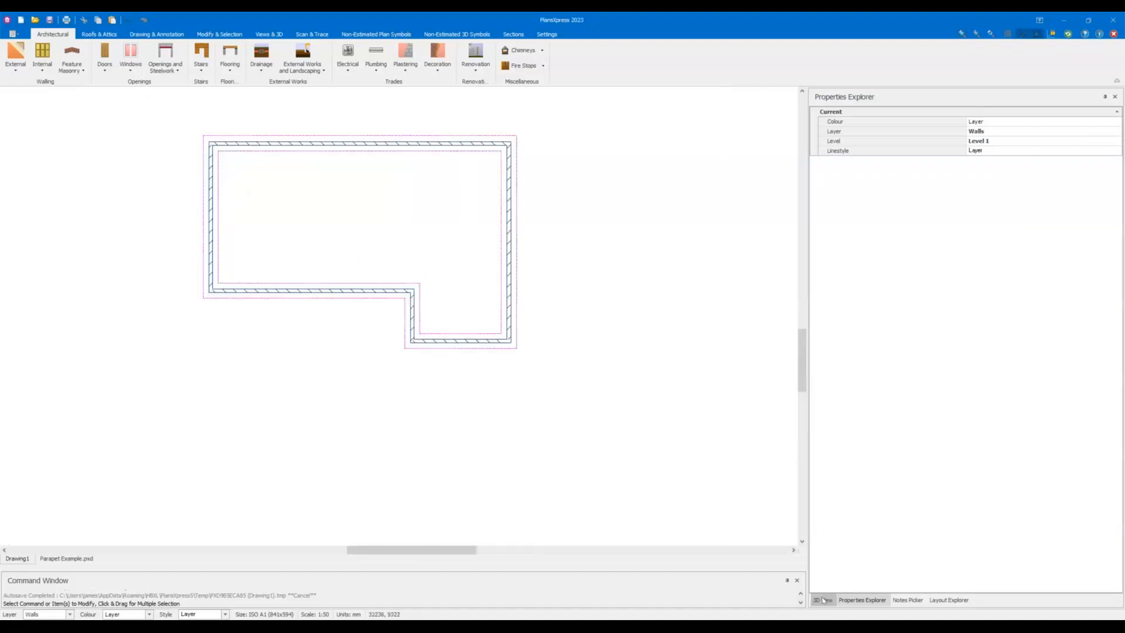
drag(875, 353, 946, 367)
scroll(888, 370, up, 3)
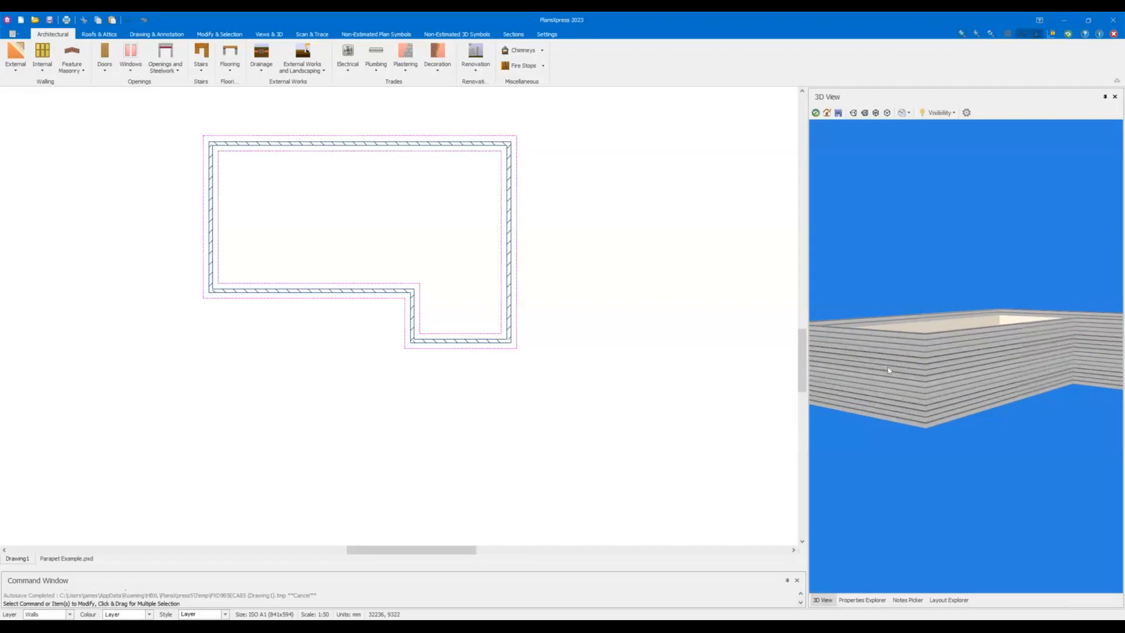
Examine the parapet tops and inner wall faces up close in 3D, and view the projecting wing from outside.
mouse_move(921, 357)
mouse_down()
mouse_move(937, 348)
mouse_move(896, 346)
mouse_move(840, 401)
mouse_move(901, 354)
mouse_up()
scroll(902, 341, up, 5)
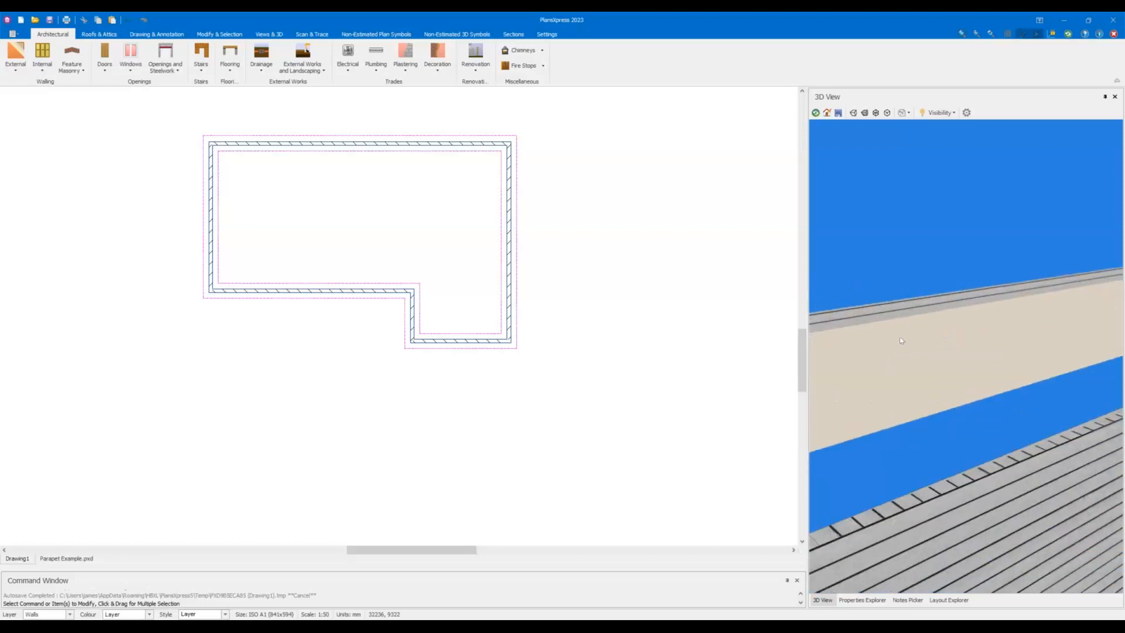
scroll(893, 323, up, 2)
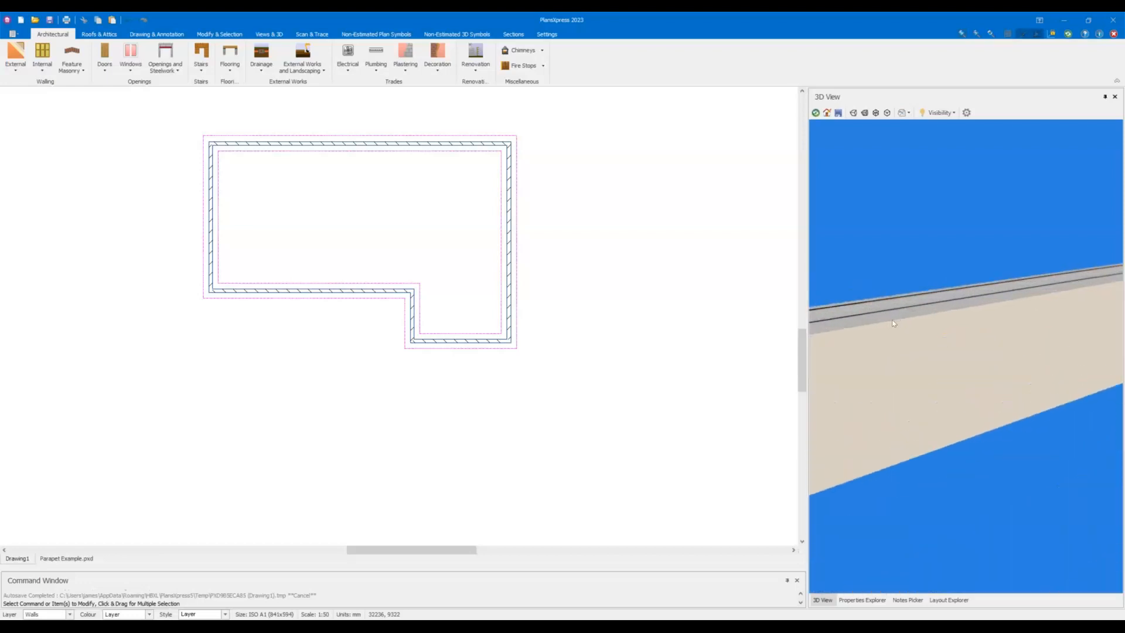
scroll(878, 318, down, 3)
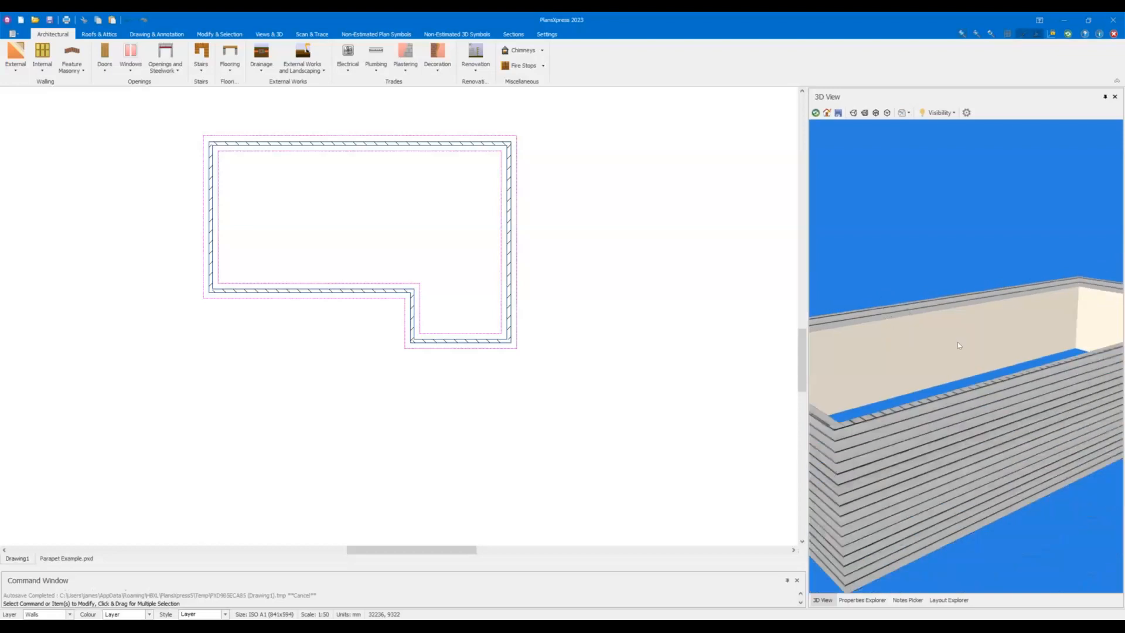
scroll(957, 342, down, 2)
drag(953, 343, 887, 360)
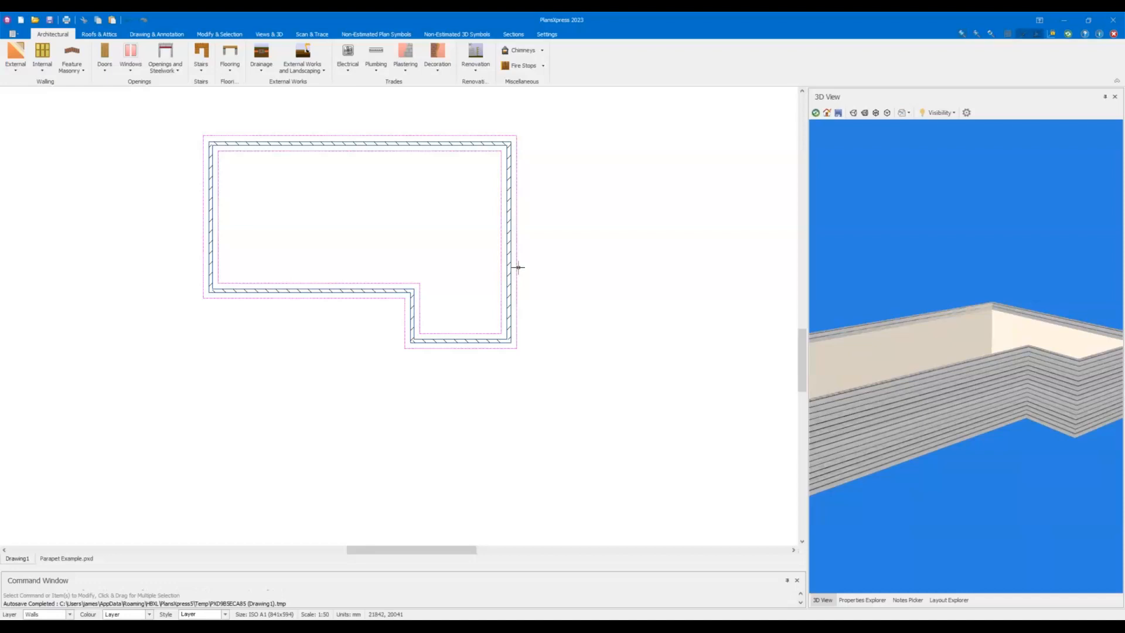
Start a Typical 45 Degree Cut Roof for the Main Roof location and keep its default overall dimensions.
mouse_move(518, 267)
click(107, 38)
click(14, 66)
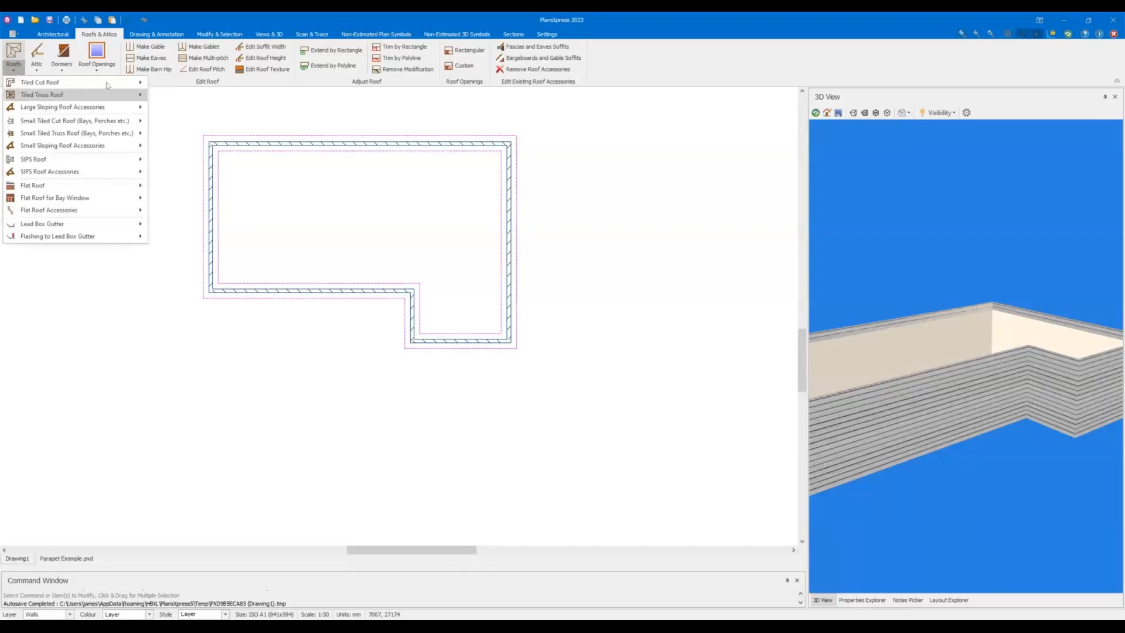
mouse_move(107, 86)
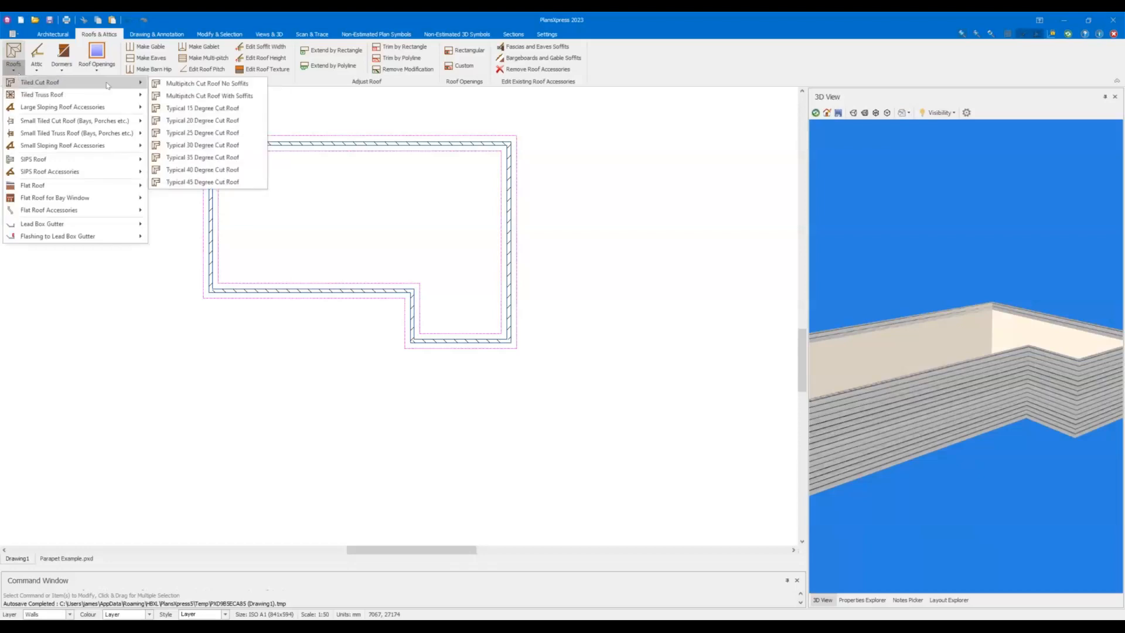
click(196, 183)
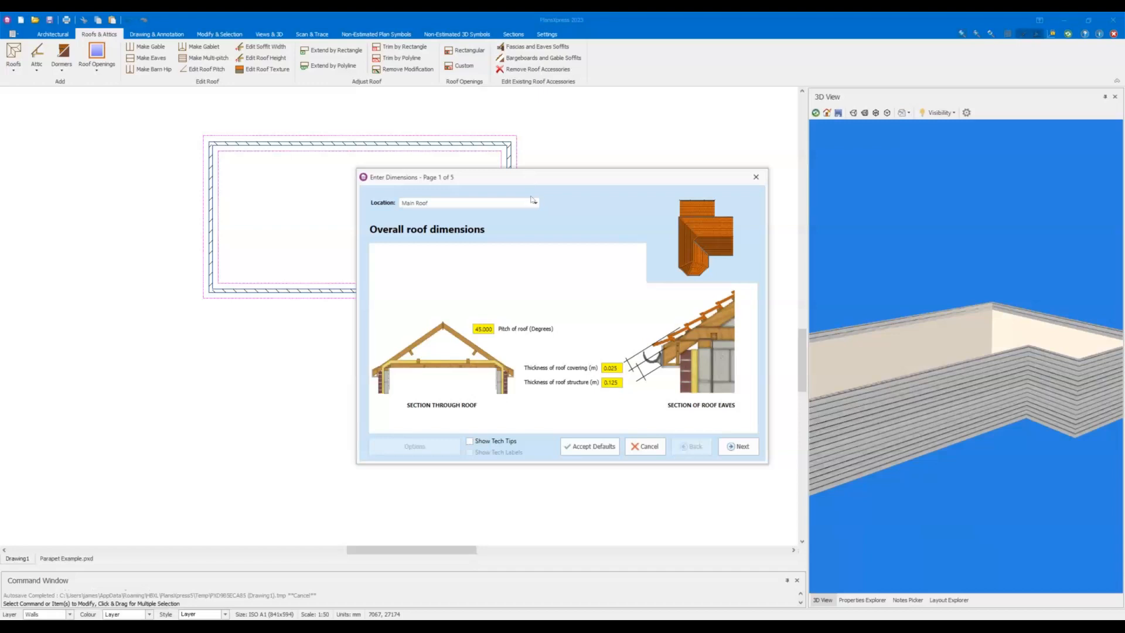
click(740, 447)
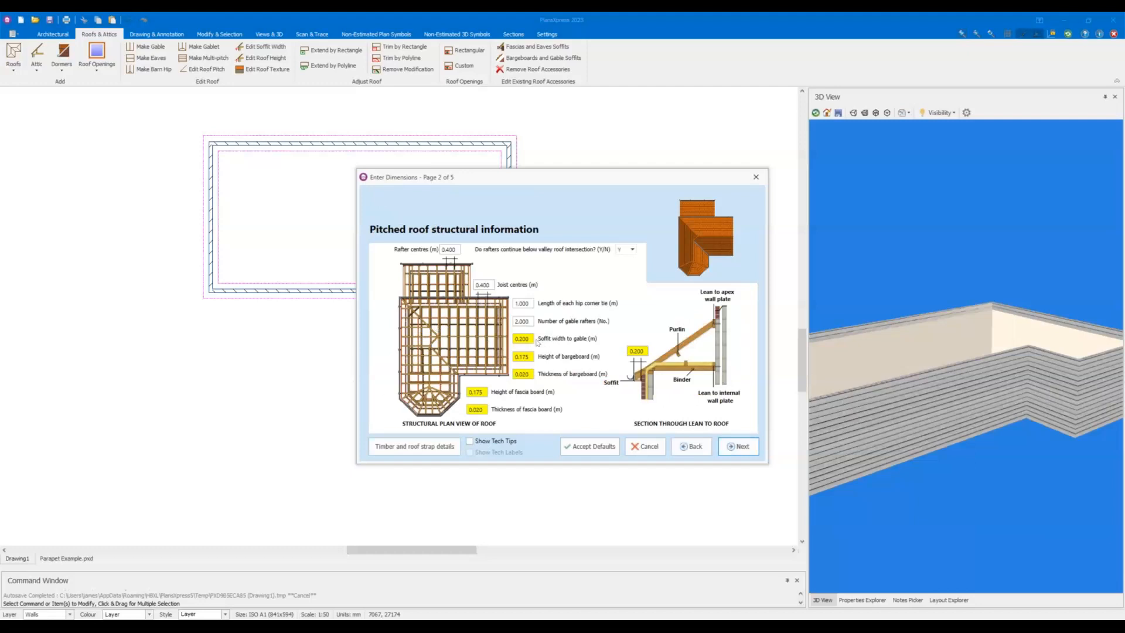
Set both soffit widths and the height and thickness of the bargeboard and fascia board to 0.
click(530, 338)
text(0)
key(Tab)
text(0)
key(Tab)
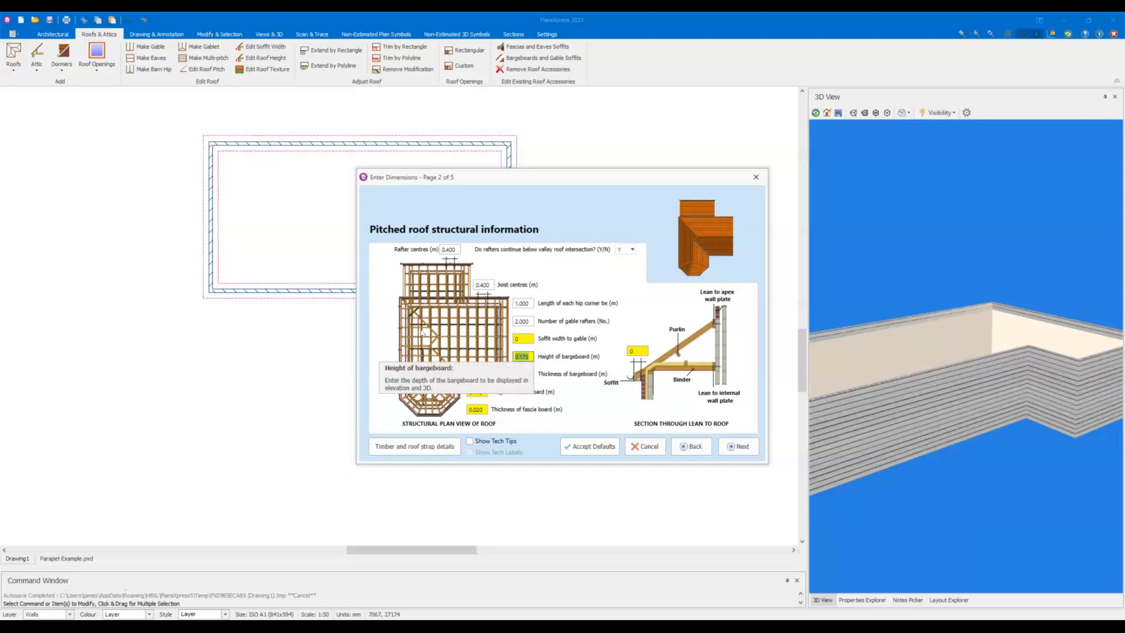
text(0)
key(Tab)
text(0)
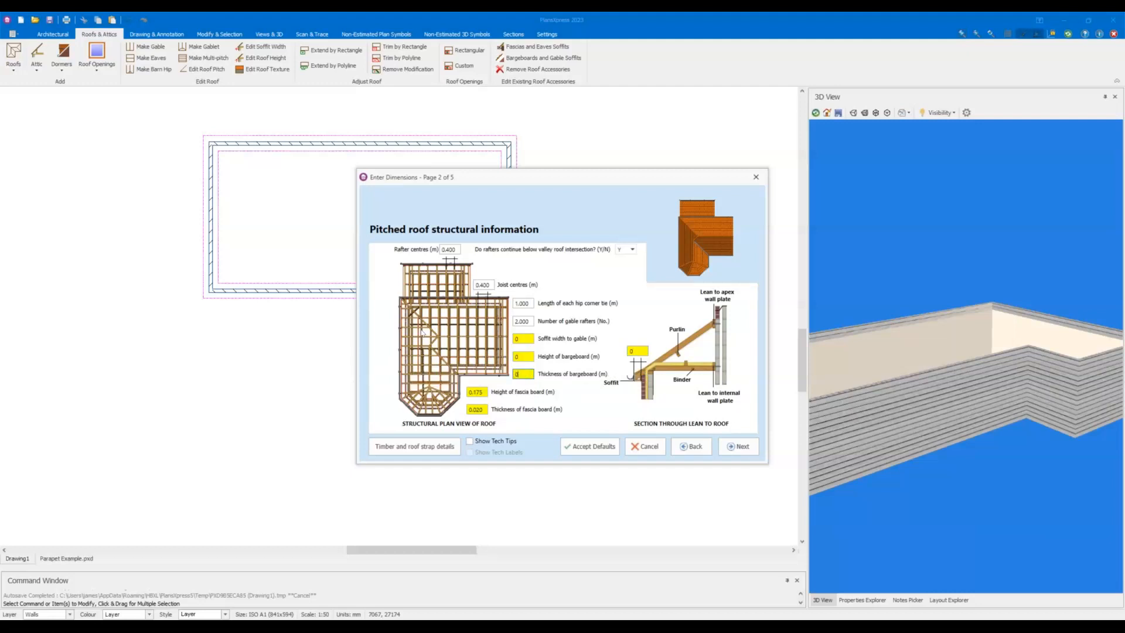
key(Tab)
text(0)
key(Tab)
text(0)
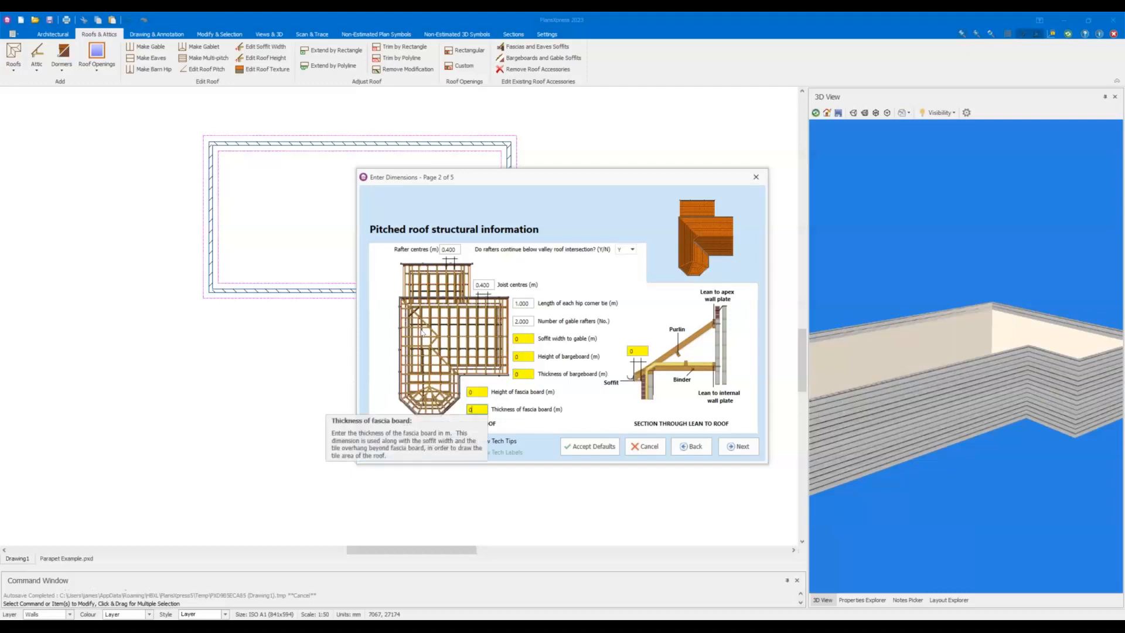
click(745, 447)
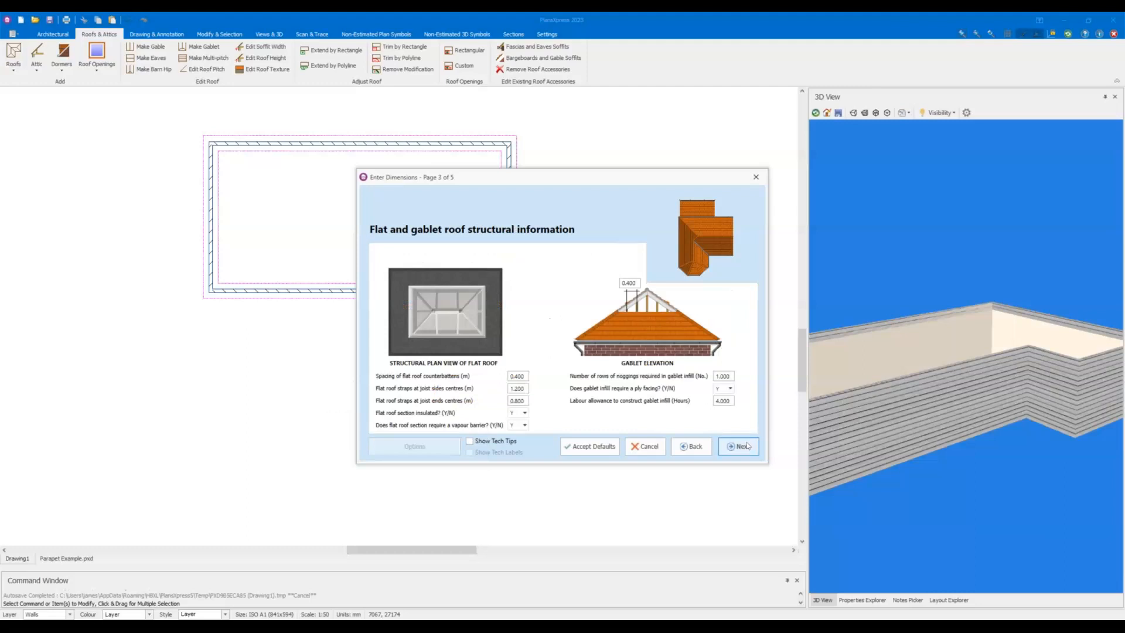
Keep the flat and gablet roof settings, set the tile overhang beyond the fascia board to 0, and complete the roof specification.
click(747, 446)
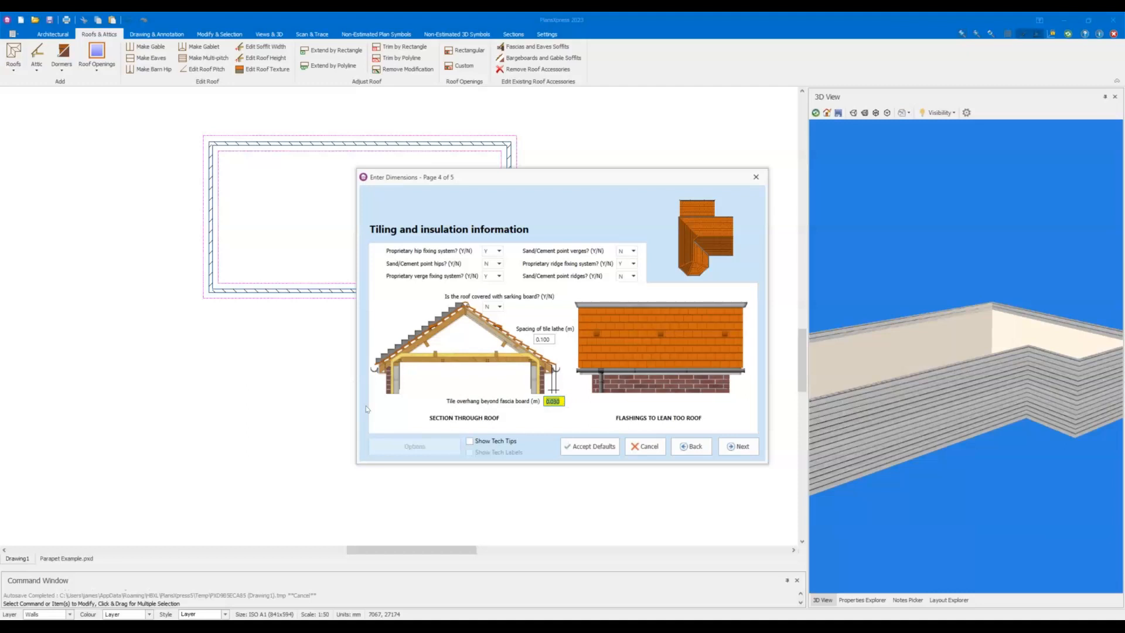
text(0)
click(740, 447)
click(741, 448)
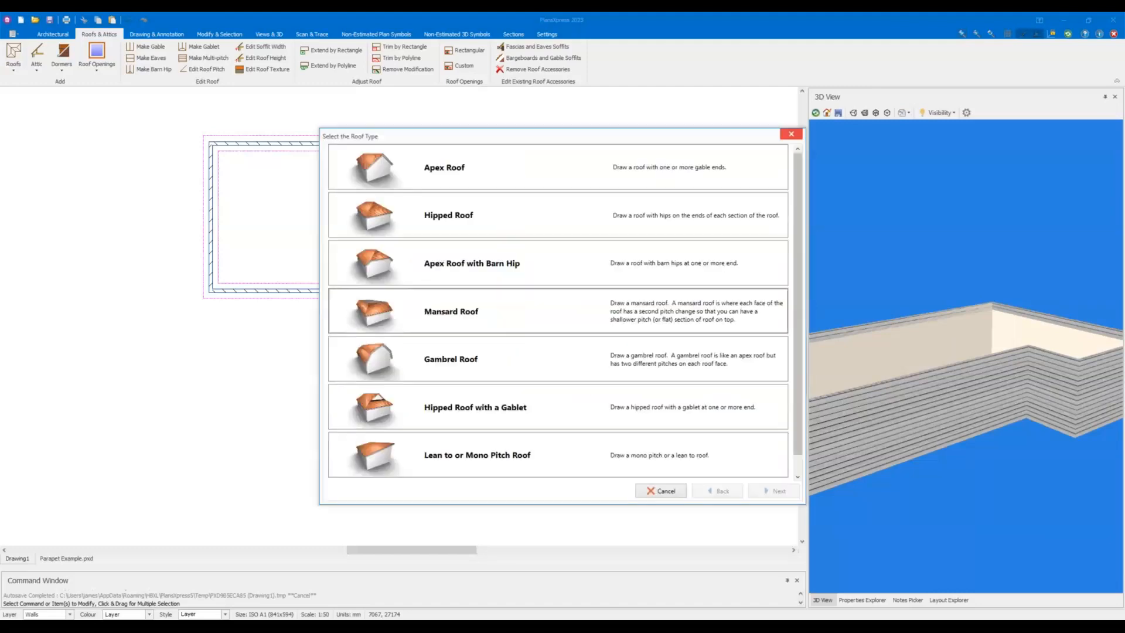
Draw a rectangular apex roof over the main block between opposite inner wall corners, with a lengthwise ridge, skipping the additional items.
click(479, 169)
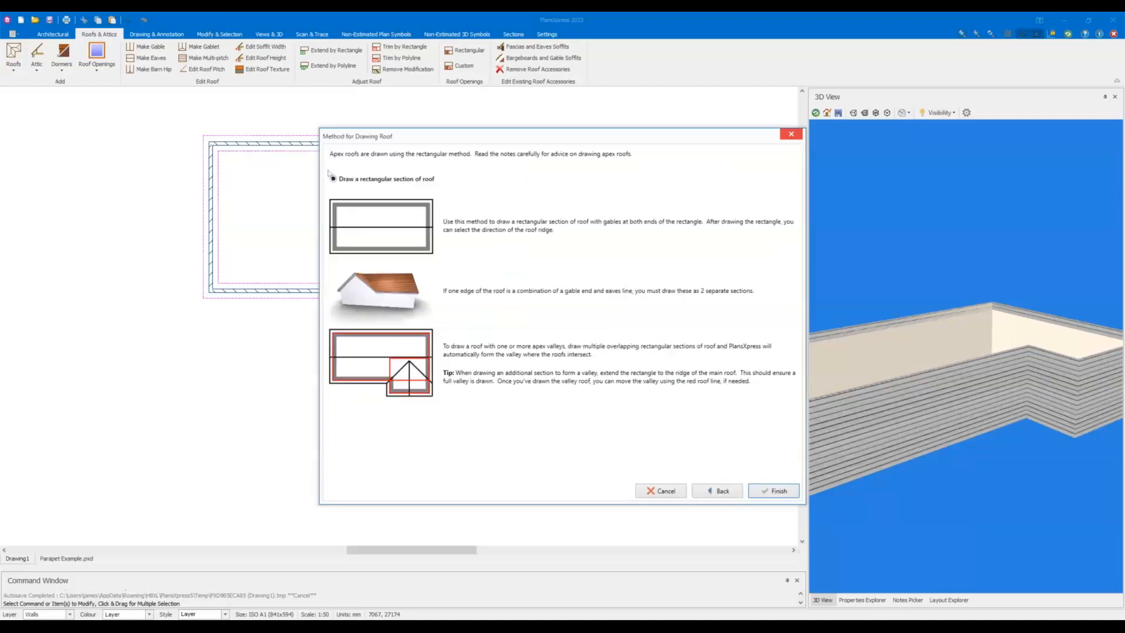
click(780, 492)
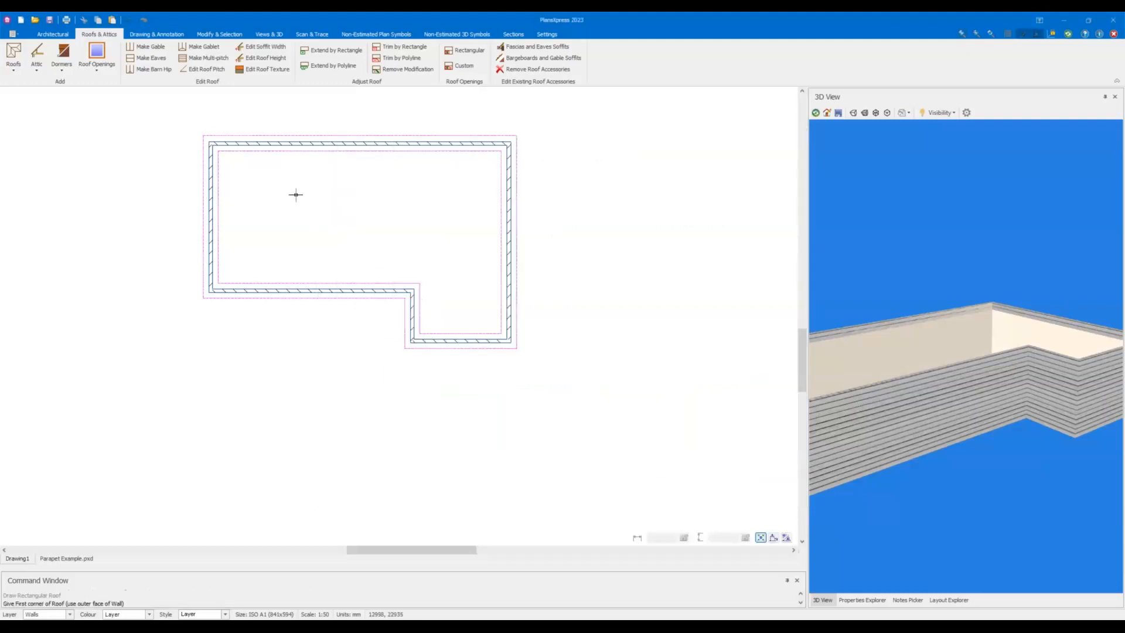
scroll(319, 244, up, 4)
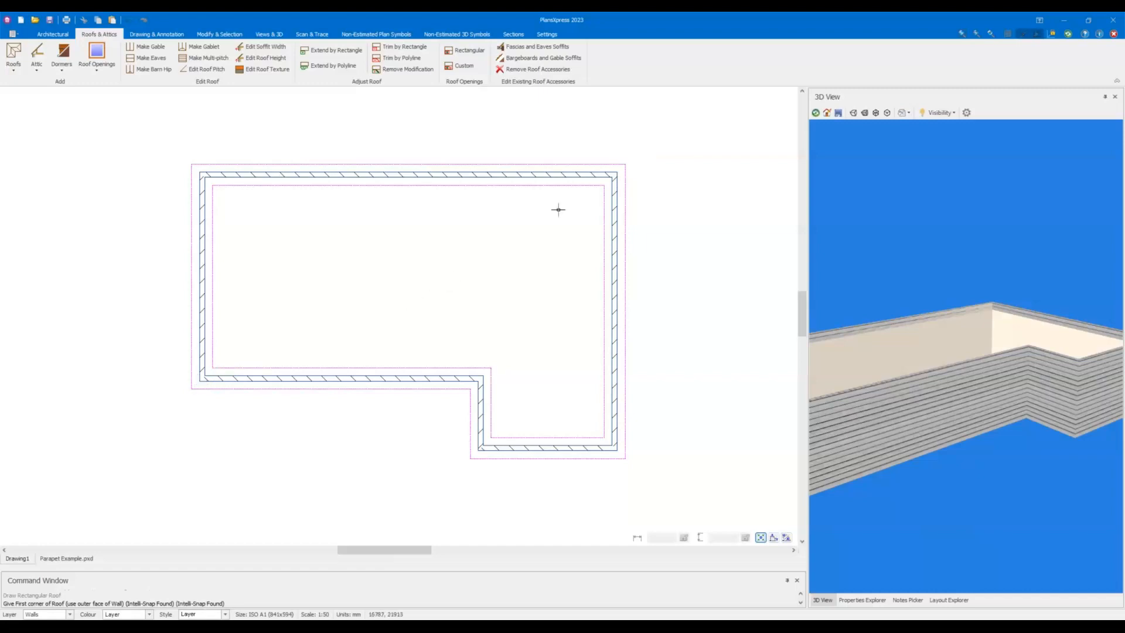
scroll(588, 205, up, 1)
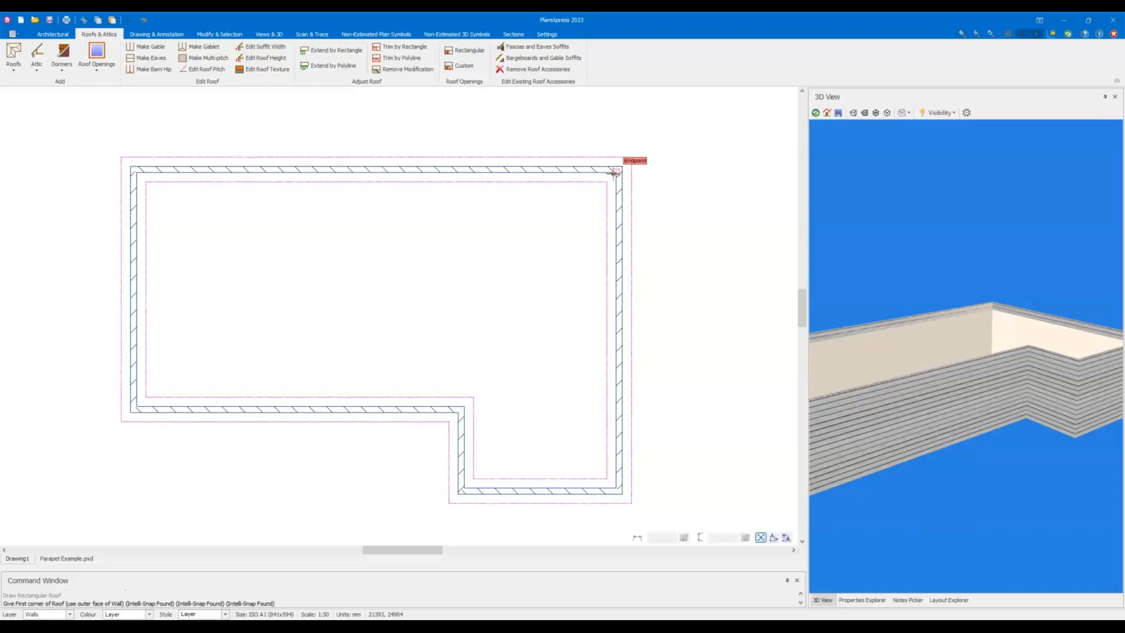
click(613, 173)
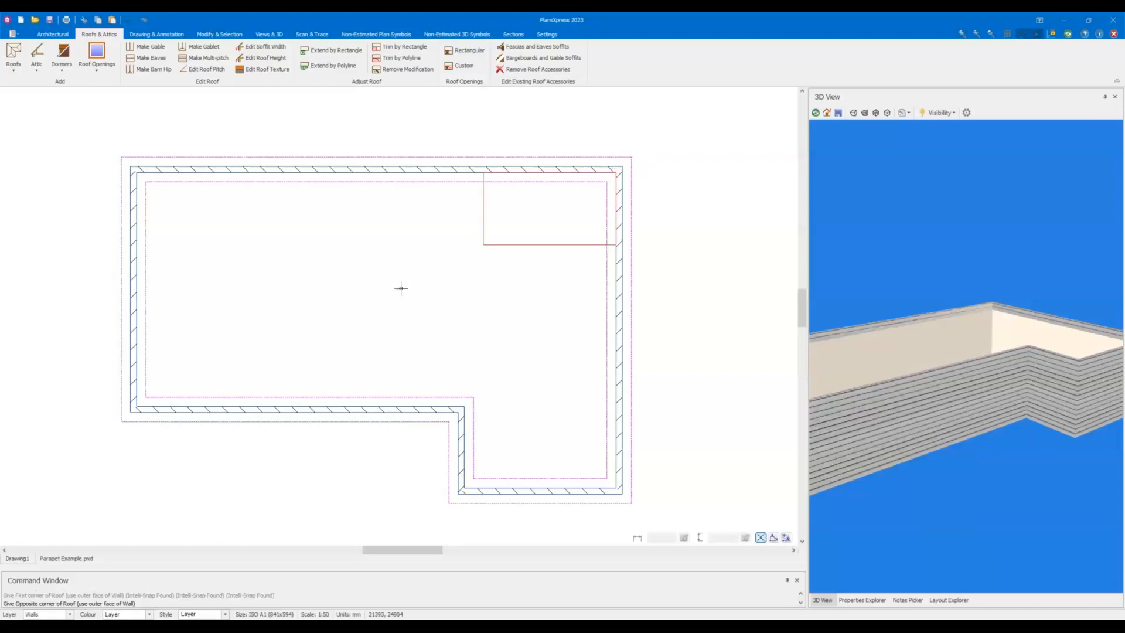
click(139, 405)
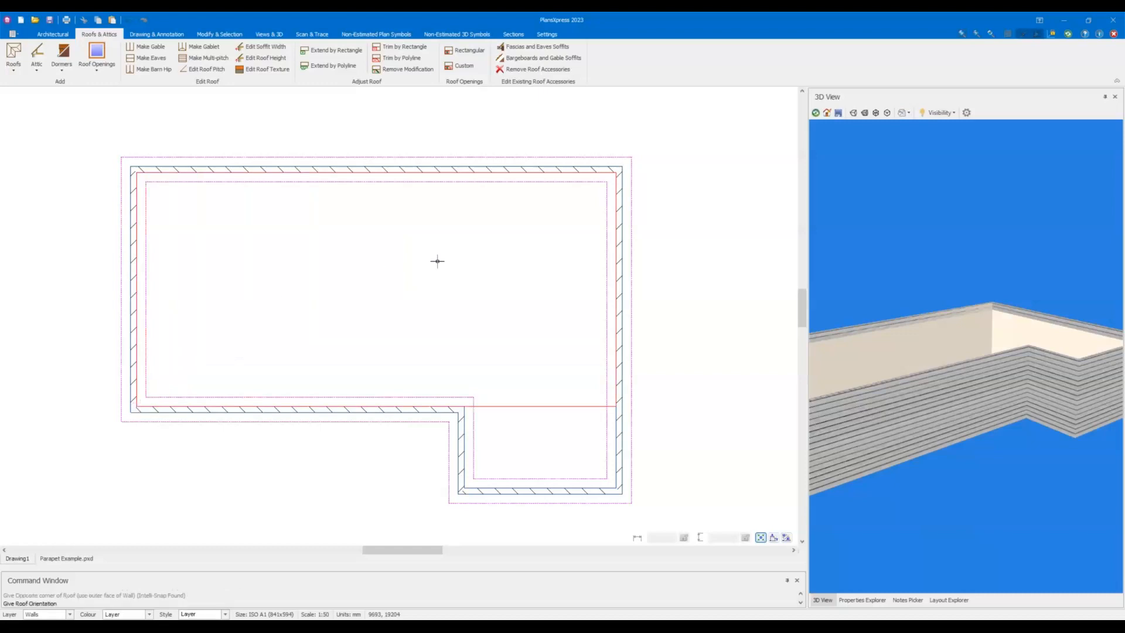
click(585, 284)
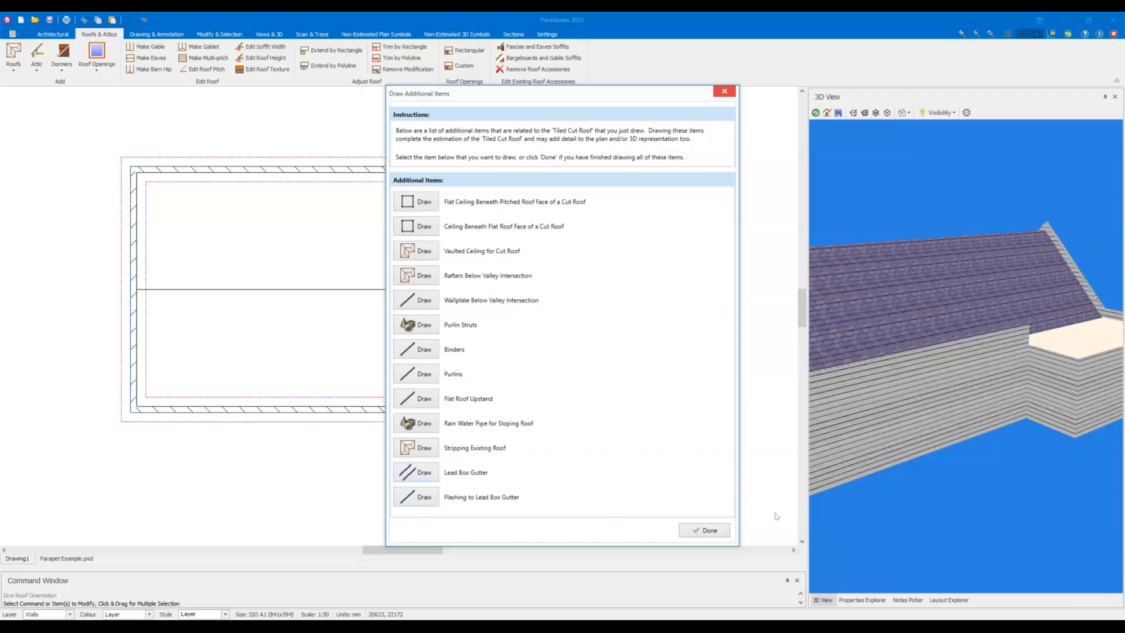
click(706, 530)
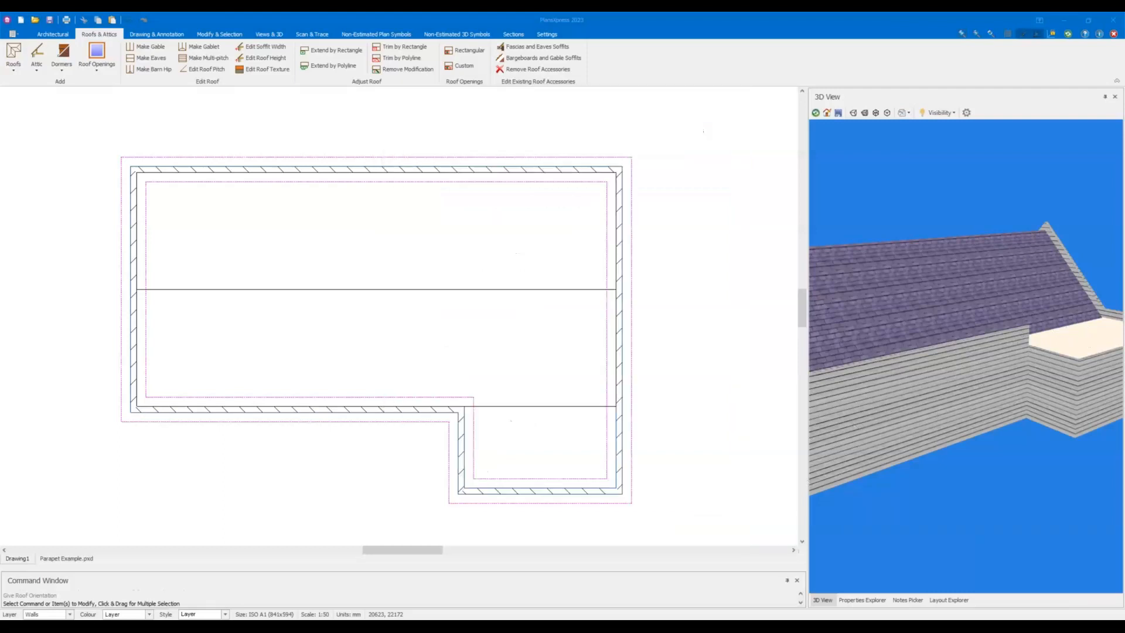
Add a second apex roof over the projecting wing, extending it towards the main ridge with its own ridge perpendicular to it.
scroll(518, 461, up, 1)
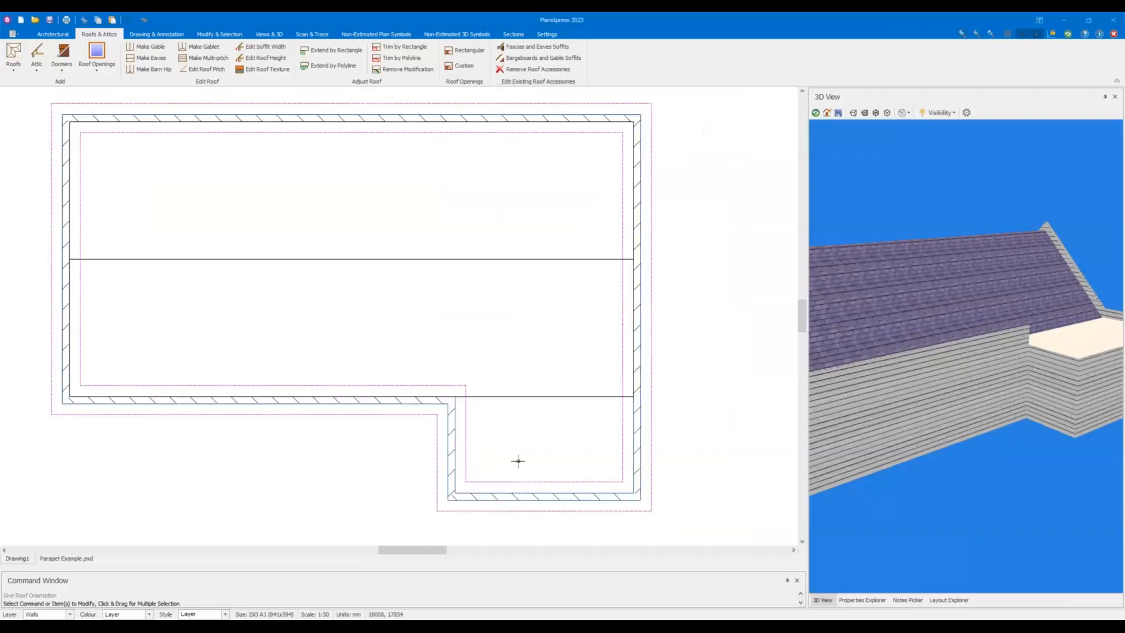
right_click(518, 460)
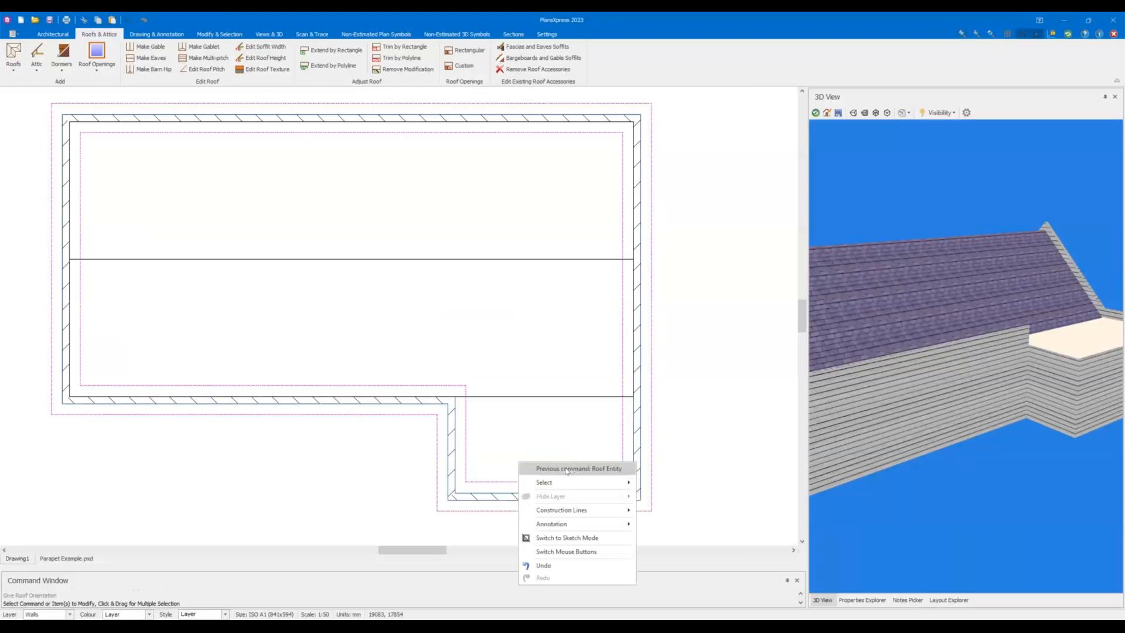
key(Escape)
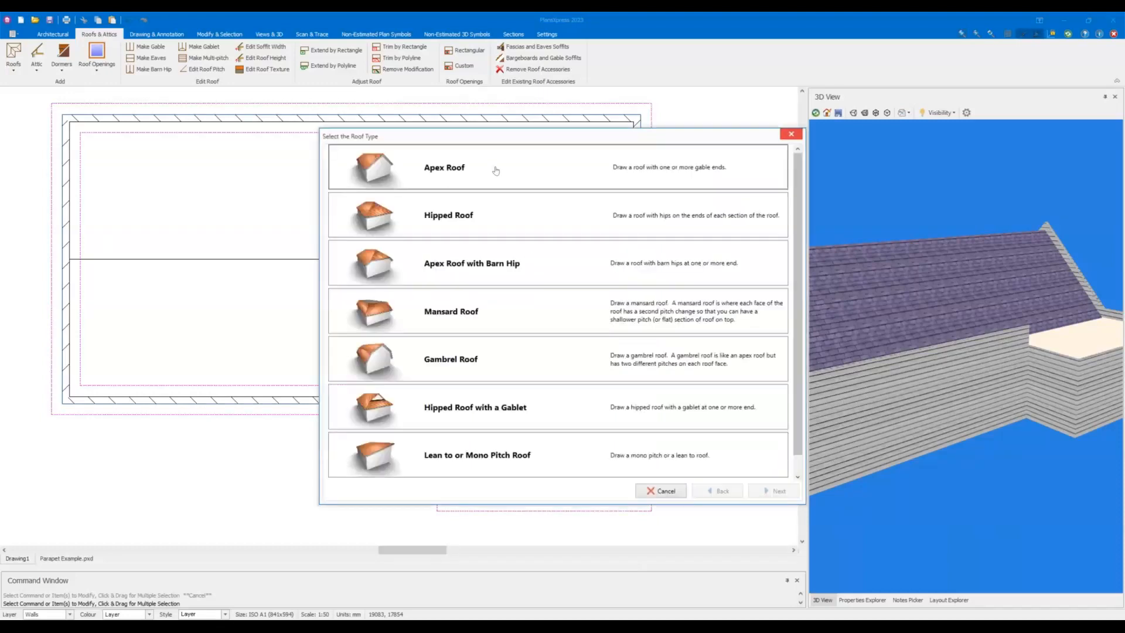
click(495, 170)
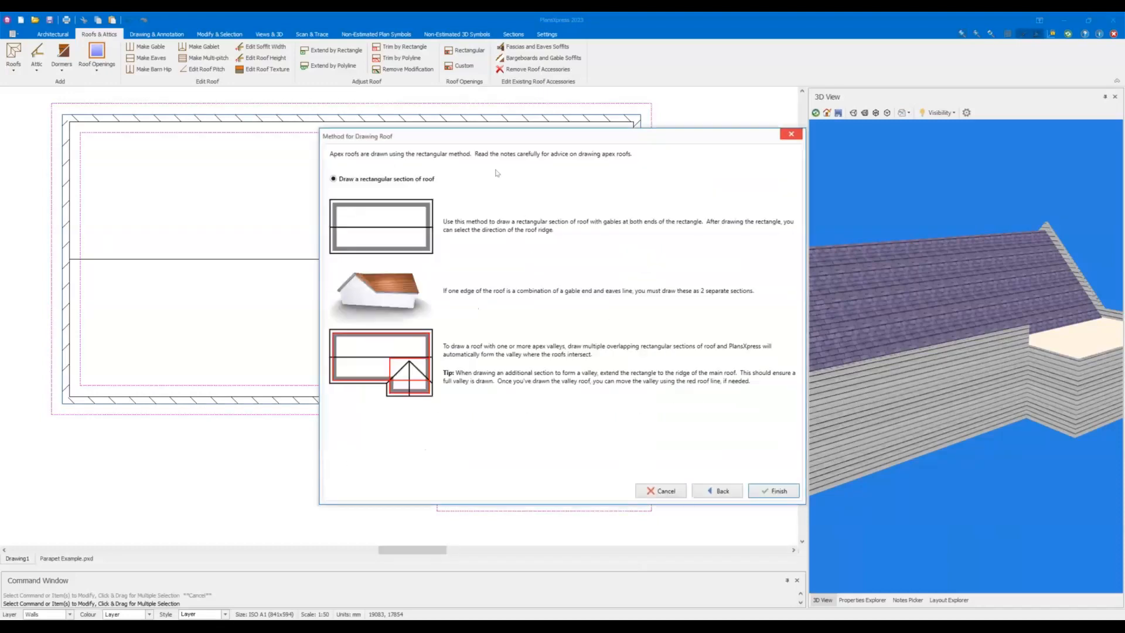
click(774, 492)
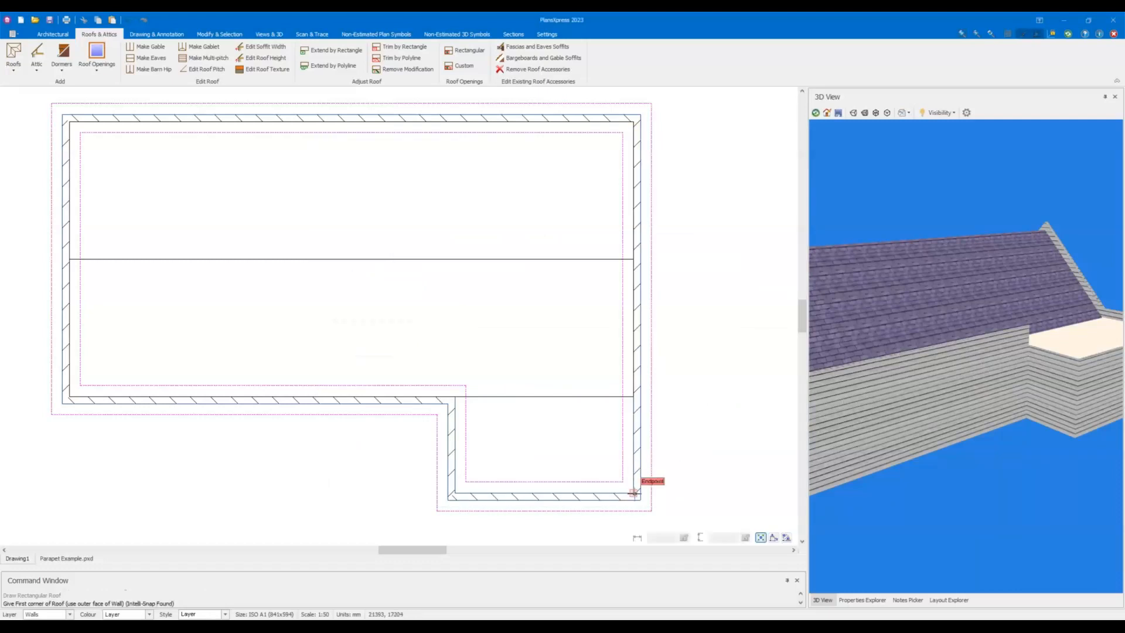
click(633, 493)
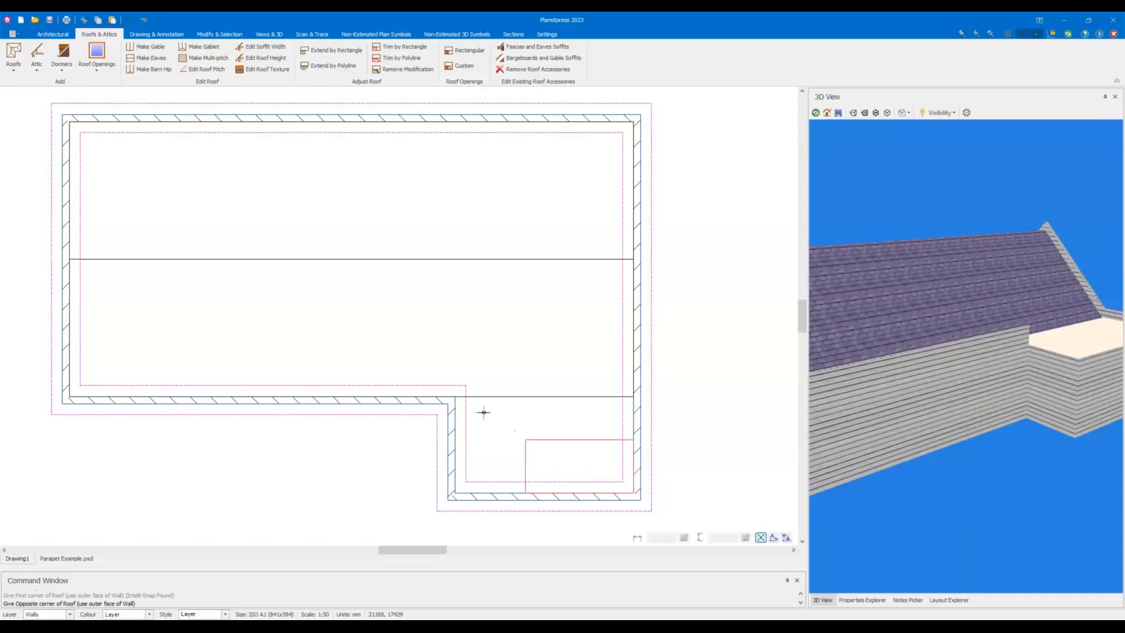
click(455, 397)
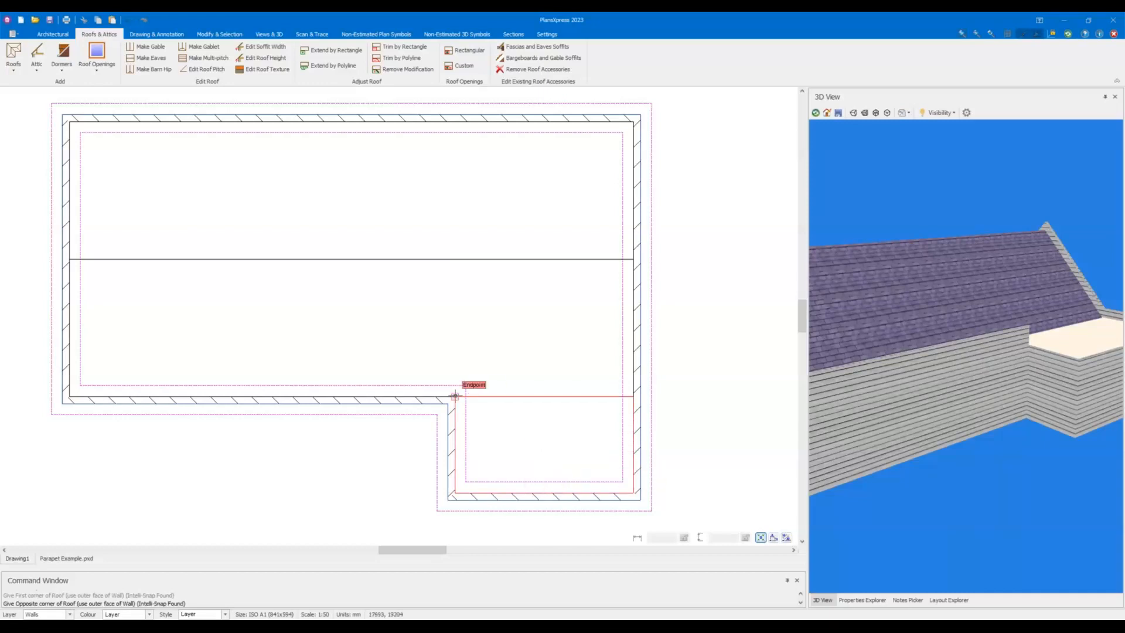
click(453, 280)
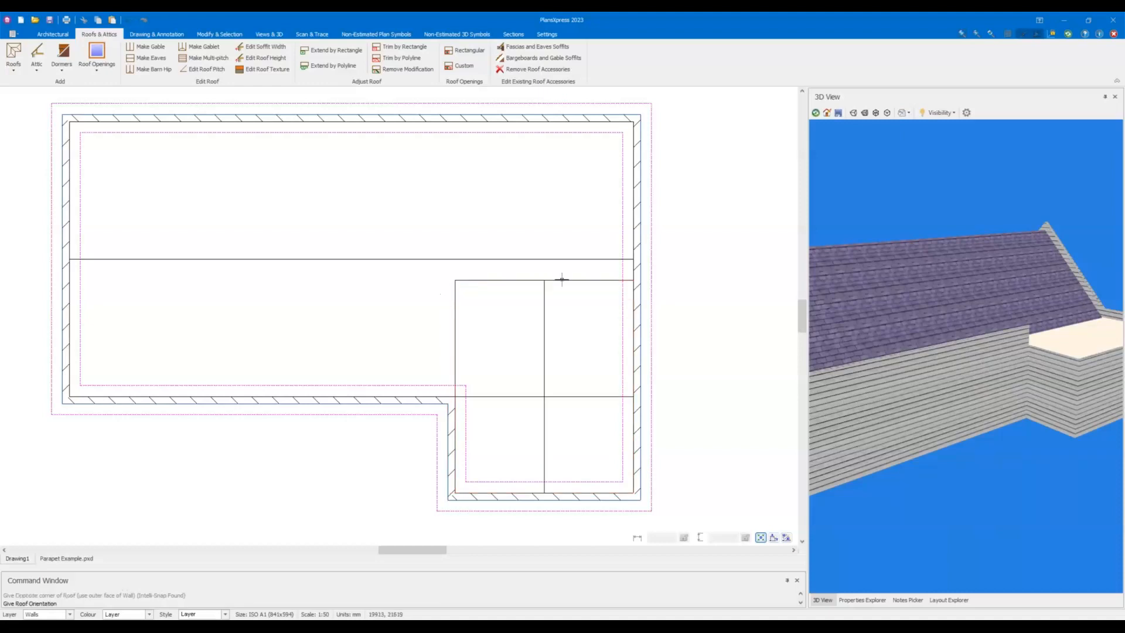
click(562, 279)
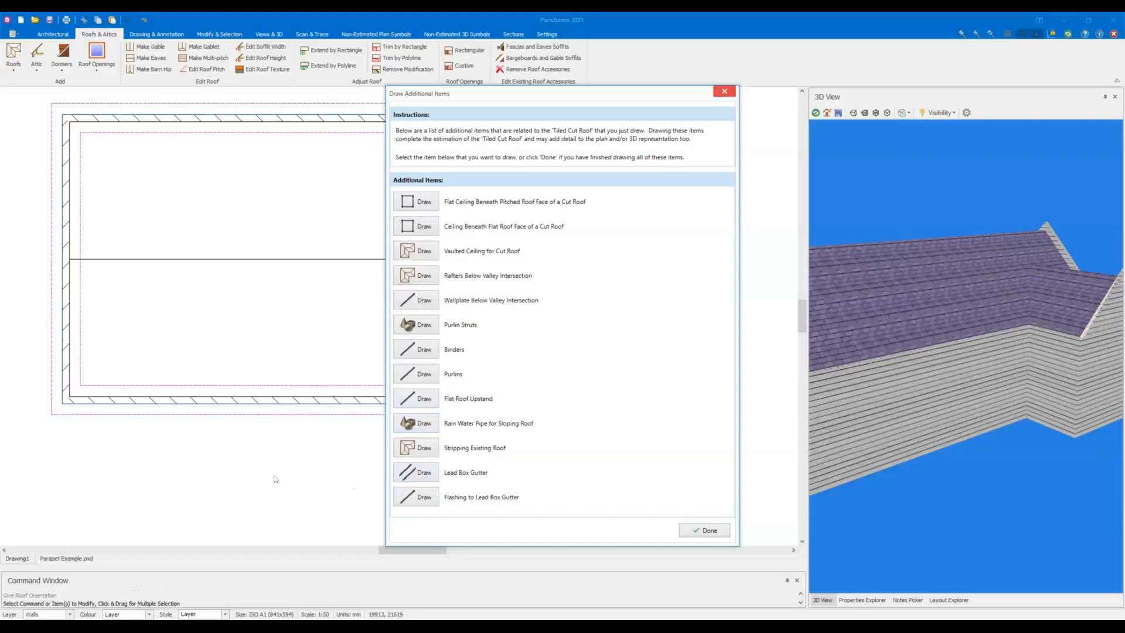
Draw a lead box gutter with default dimensions inside the main block's front wall and continue it along the wing's adjoining inner wall.
click(423, 470)
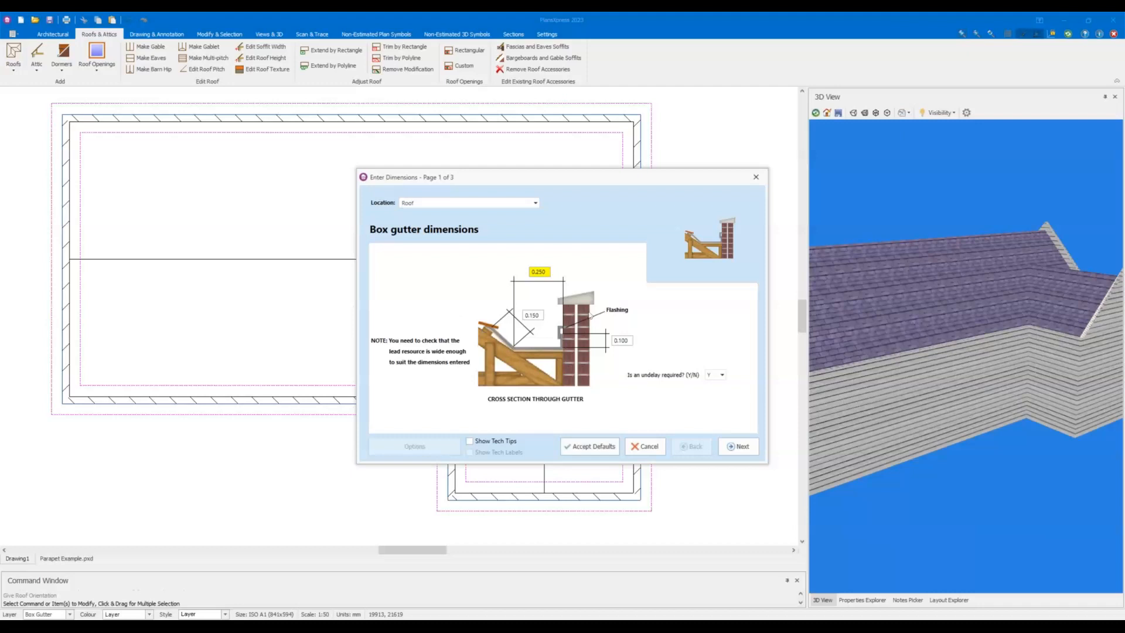
click(587, 446)
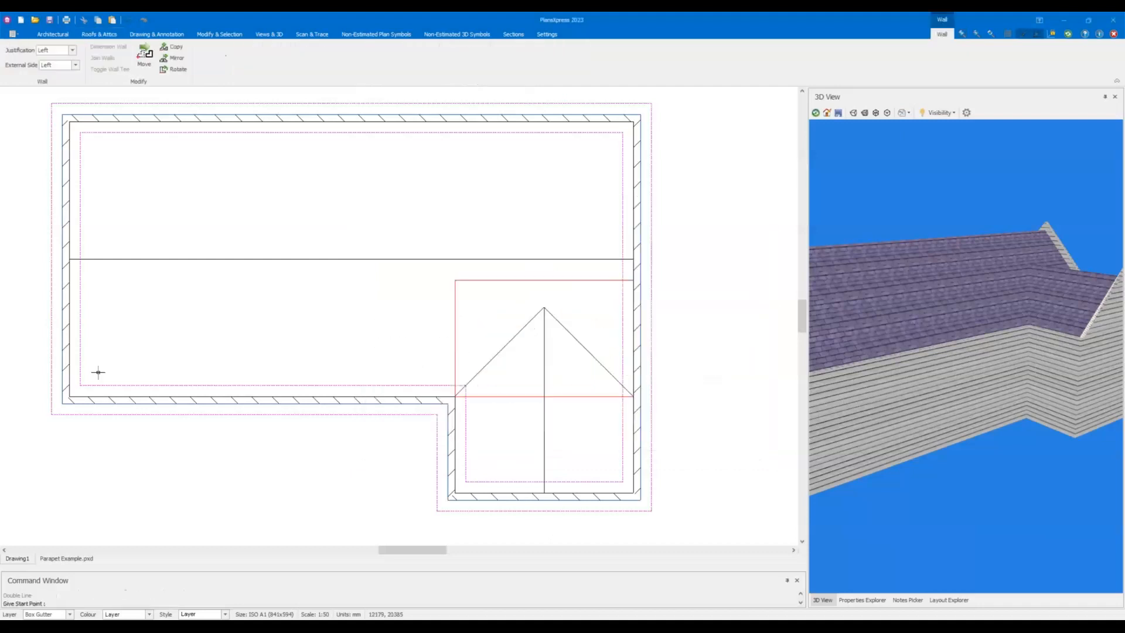
click(70, 395)
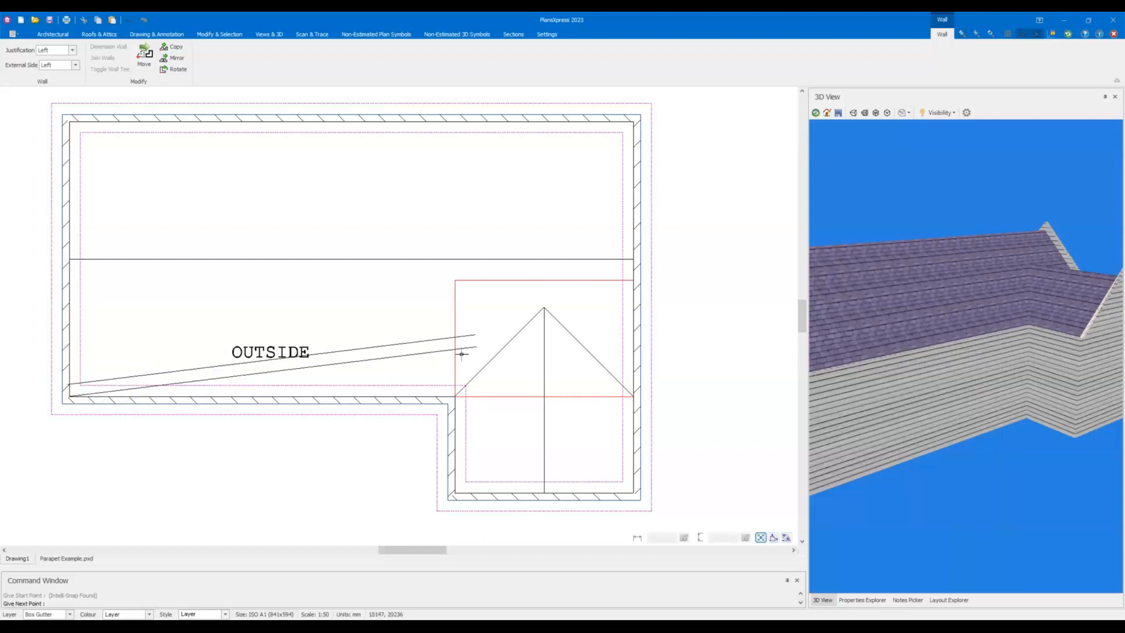
click(454, 397)
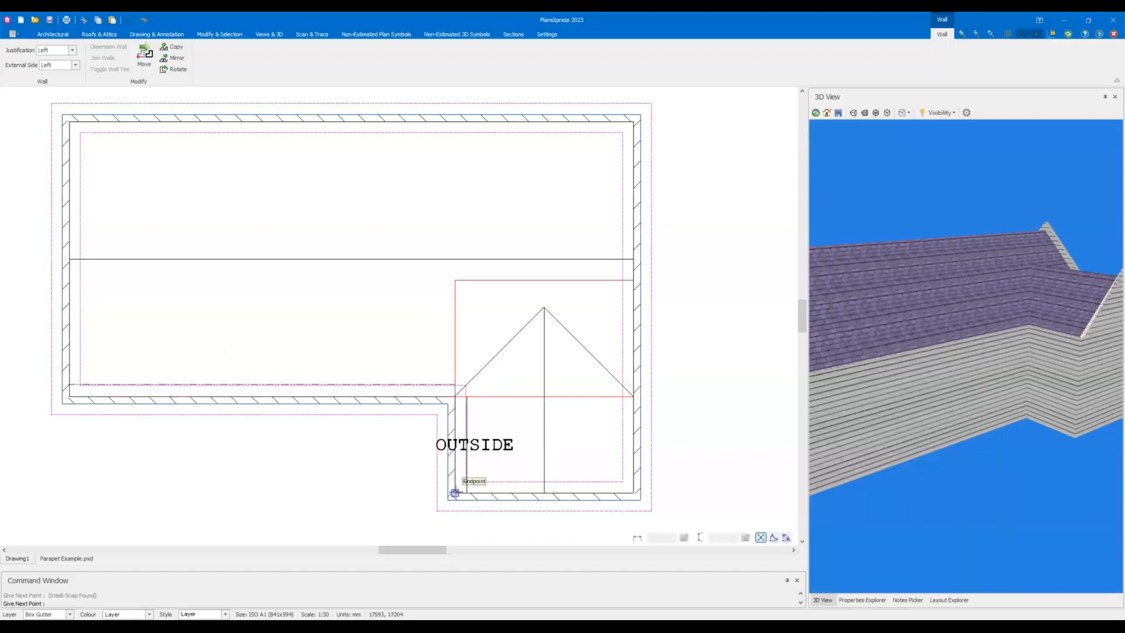
click(455, 493)
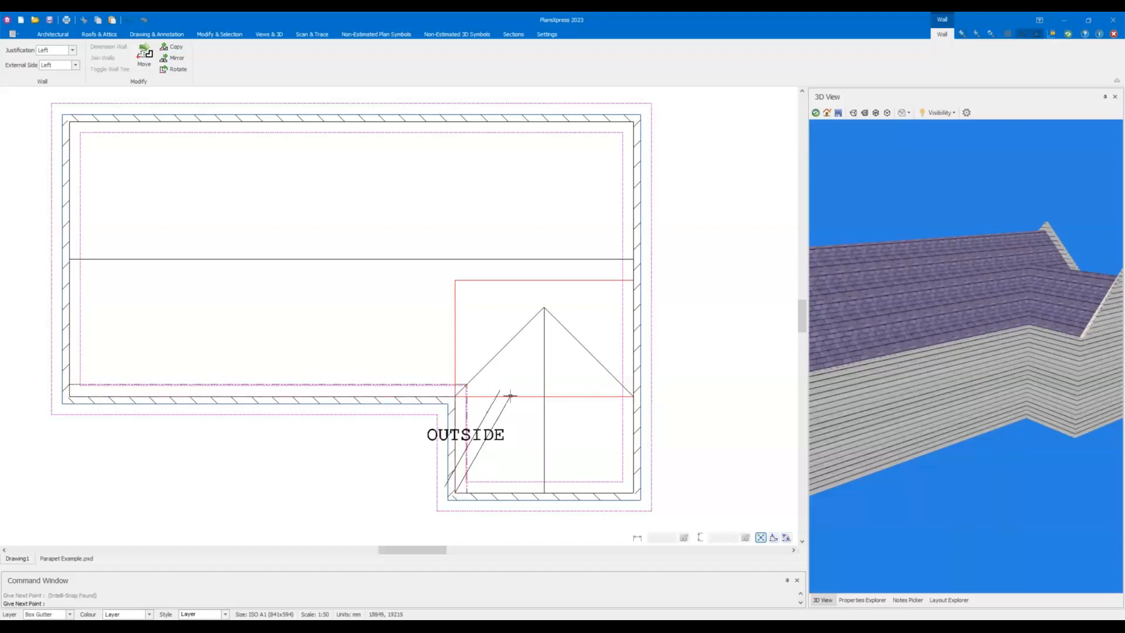
key(Escape)
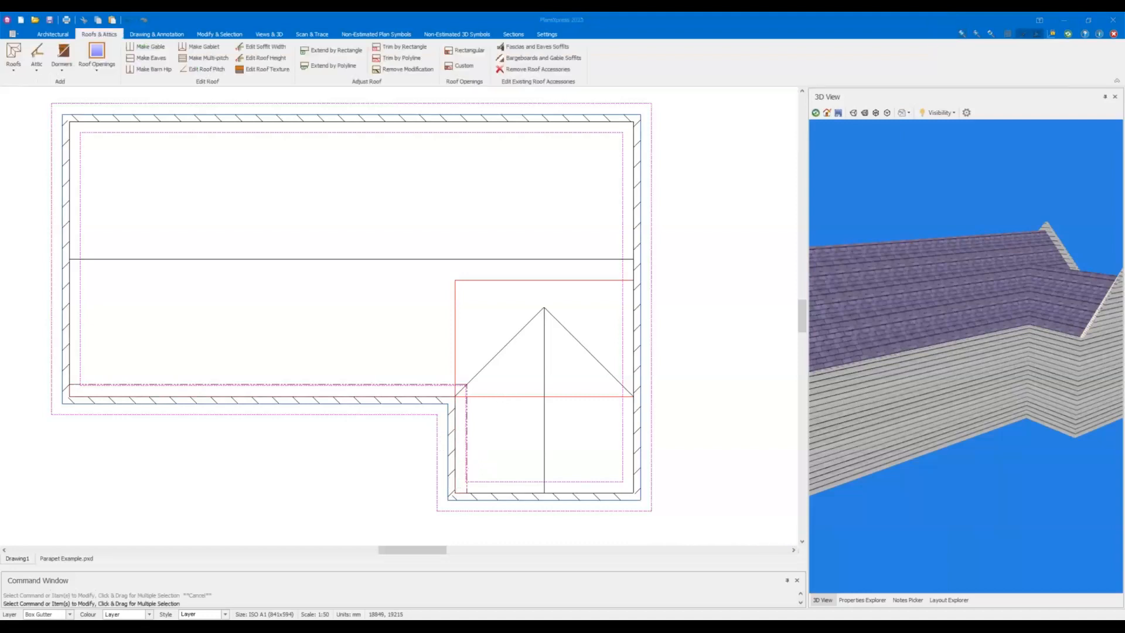
Draw a second lead box gutter with default dimensions along the inside of the wing's outer side wall, ending at the main block.
click(415, 475)
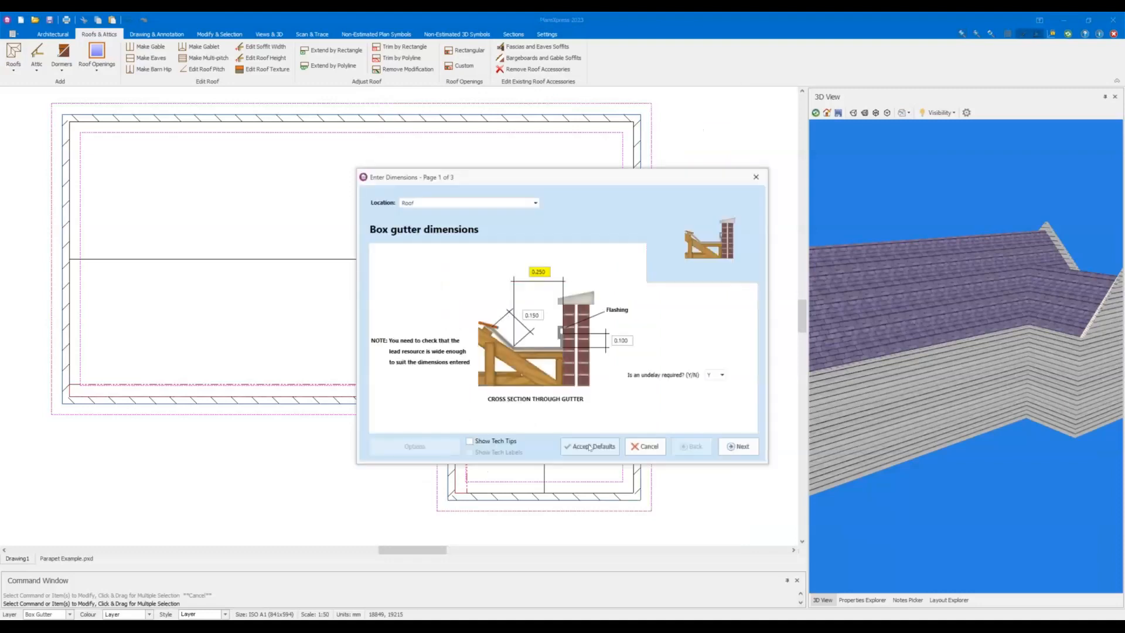
click(590, 447)
click(624, 491)
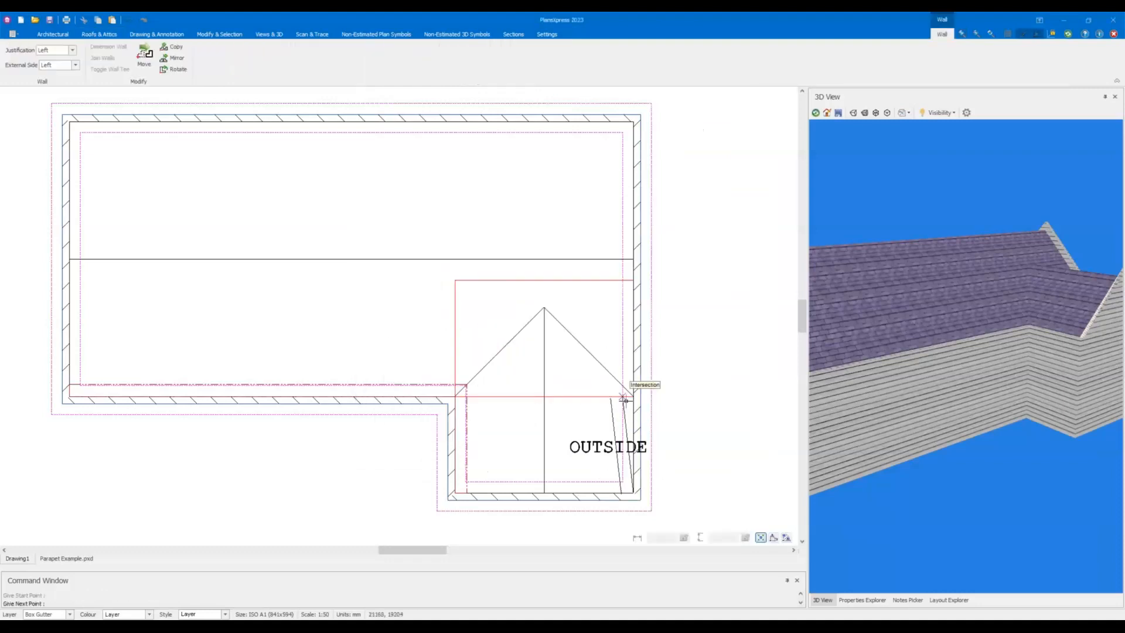
key(Escape)
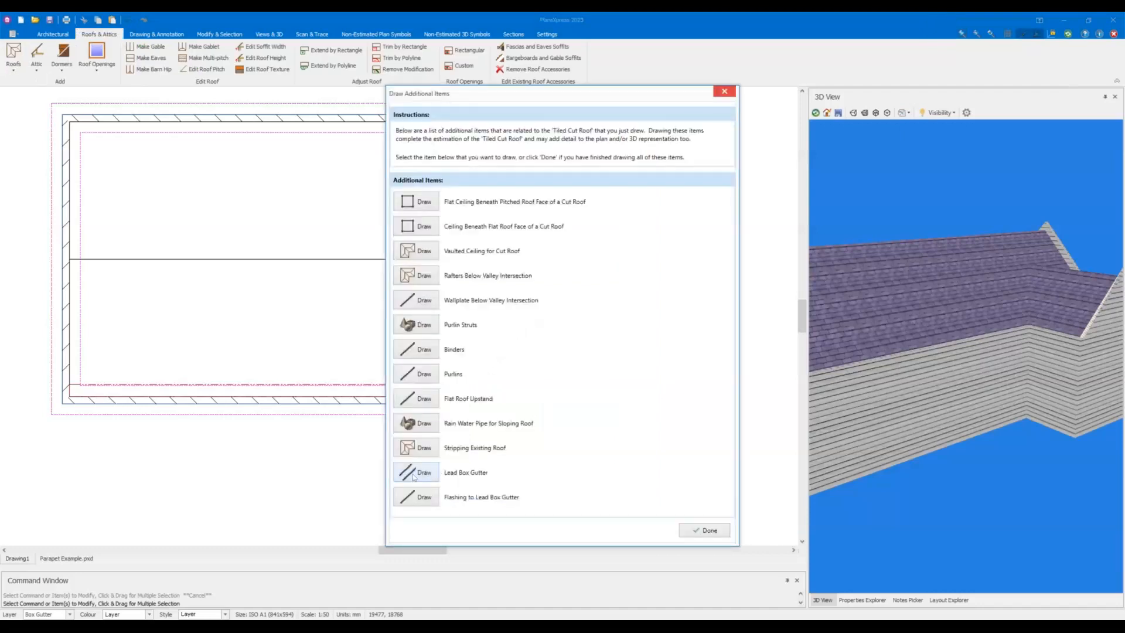
Draw a third lead box gutter with default dimensions along the inside of the main block's rear wall and finish the additional items.
click(415, 475)
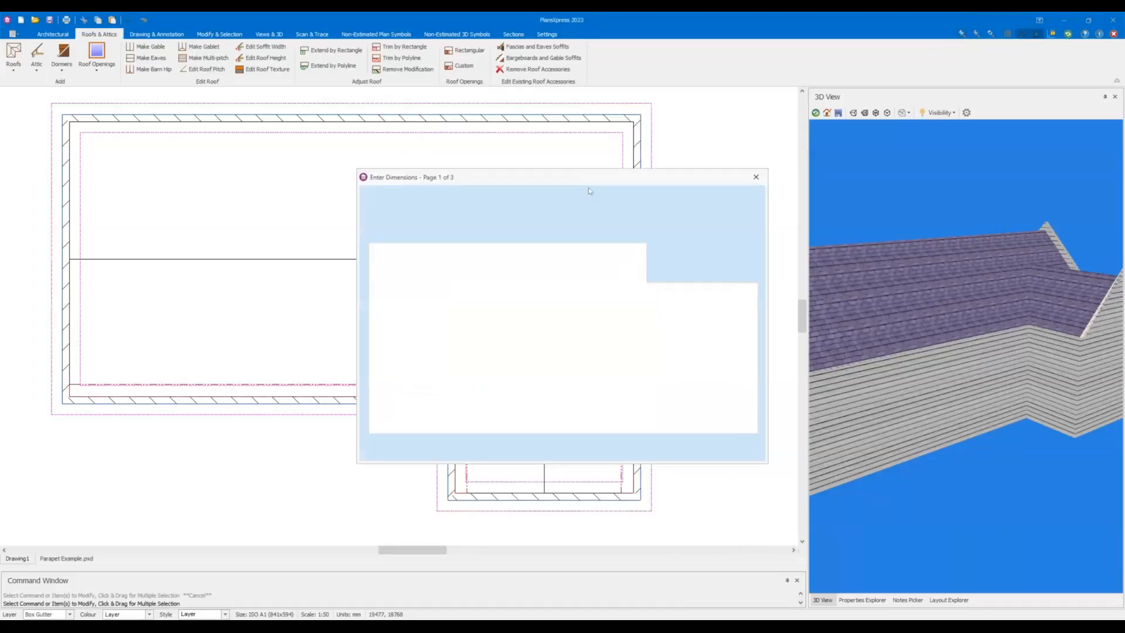
click(578, 447)
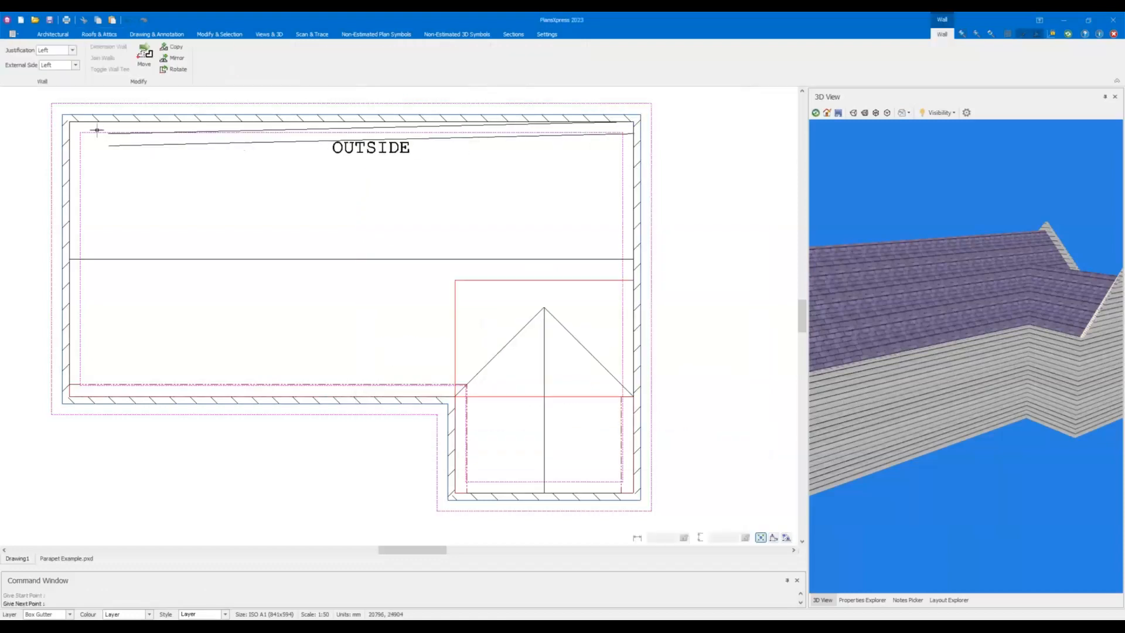
click(71, 125)
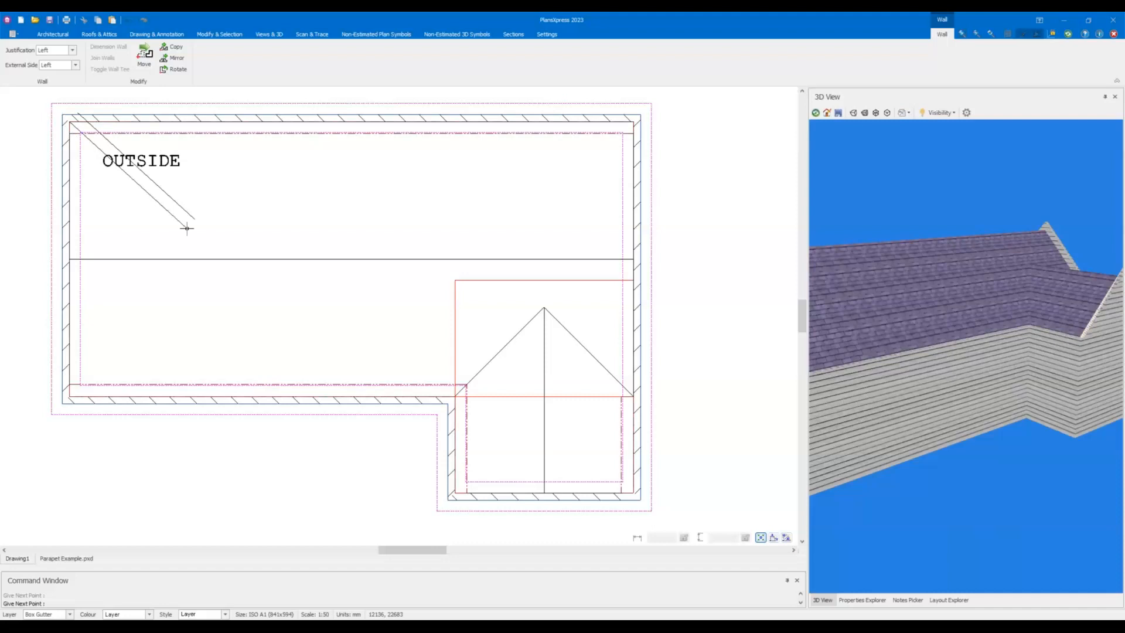
key(Escape)
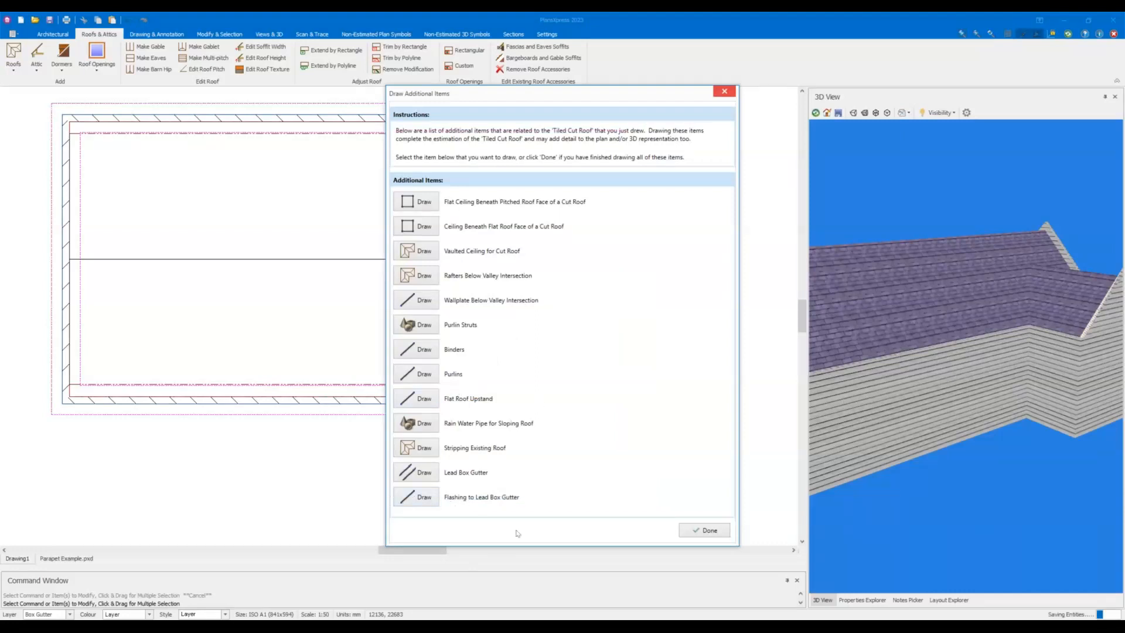
click(710, 531)
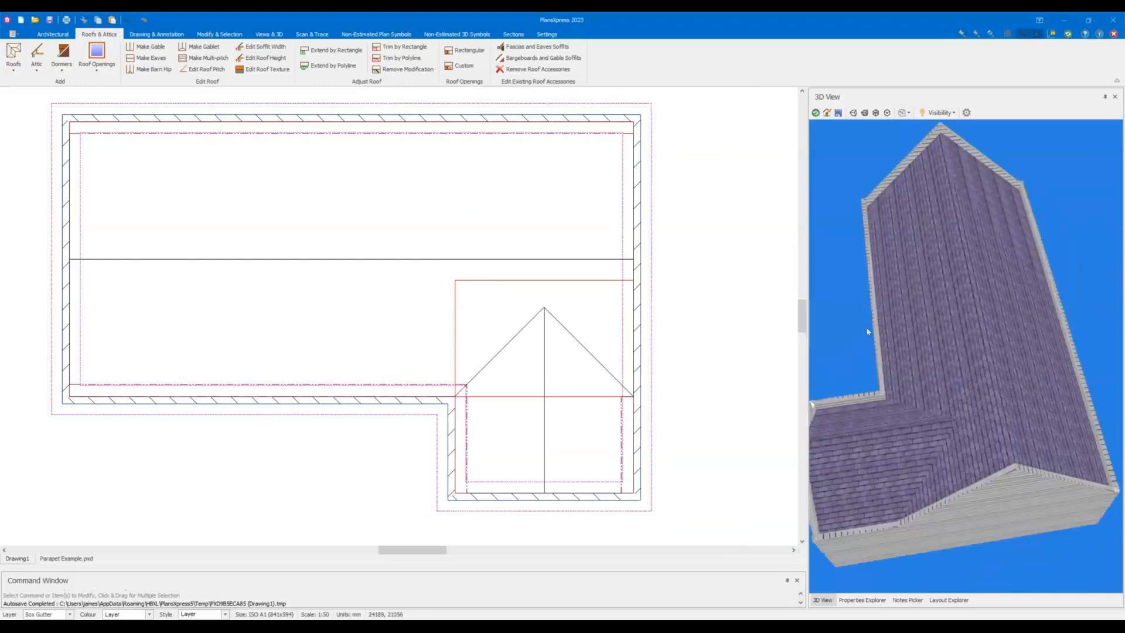
Examine the parapet walls and the junction between roof edge and parapet in the 3D model from several angles.
scroll(872, 333, up, 5)
drag(919, 384, 872, 468)
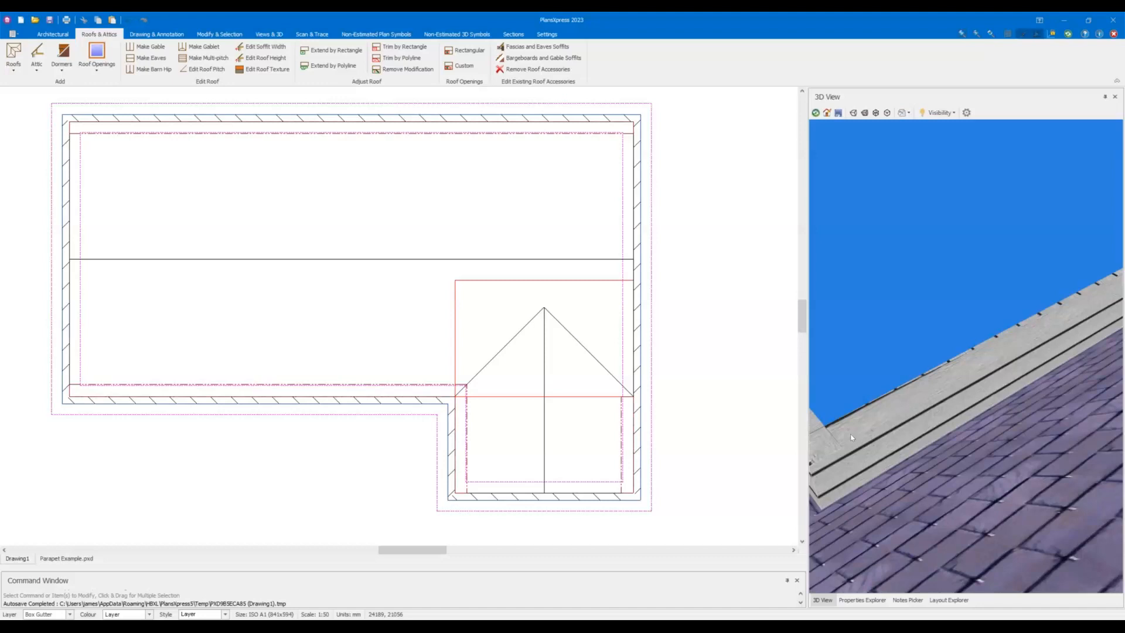
scroll(852, 438, down, 5)
drag(852, 438, 903, 467)
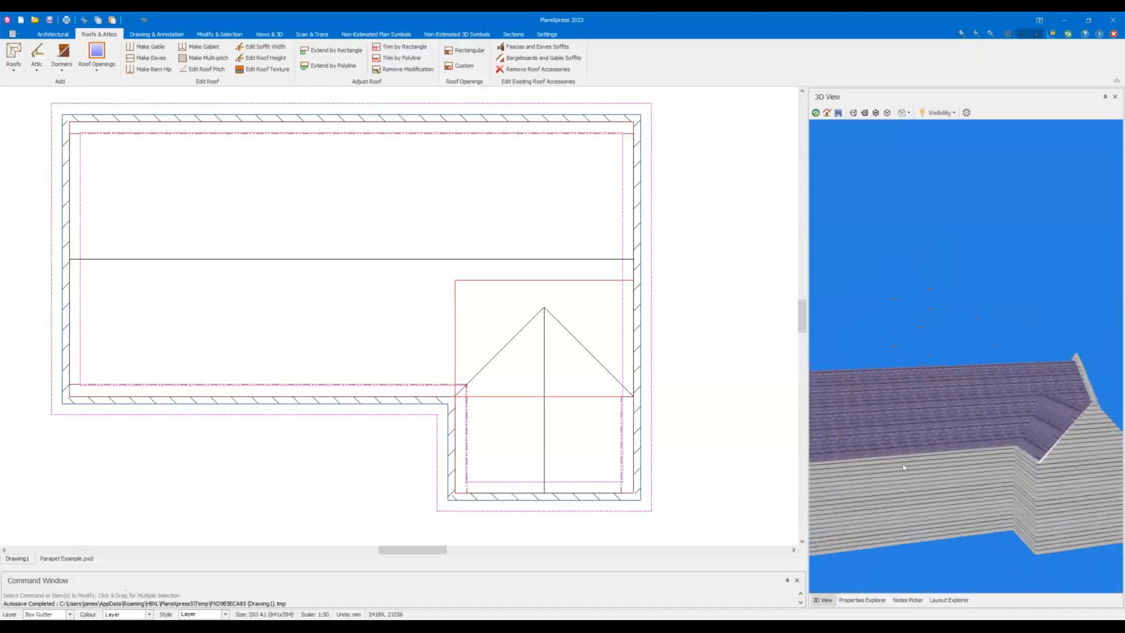
scroll(903, 467, up, 5)
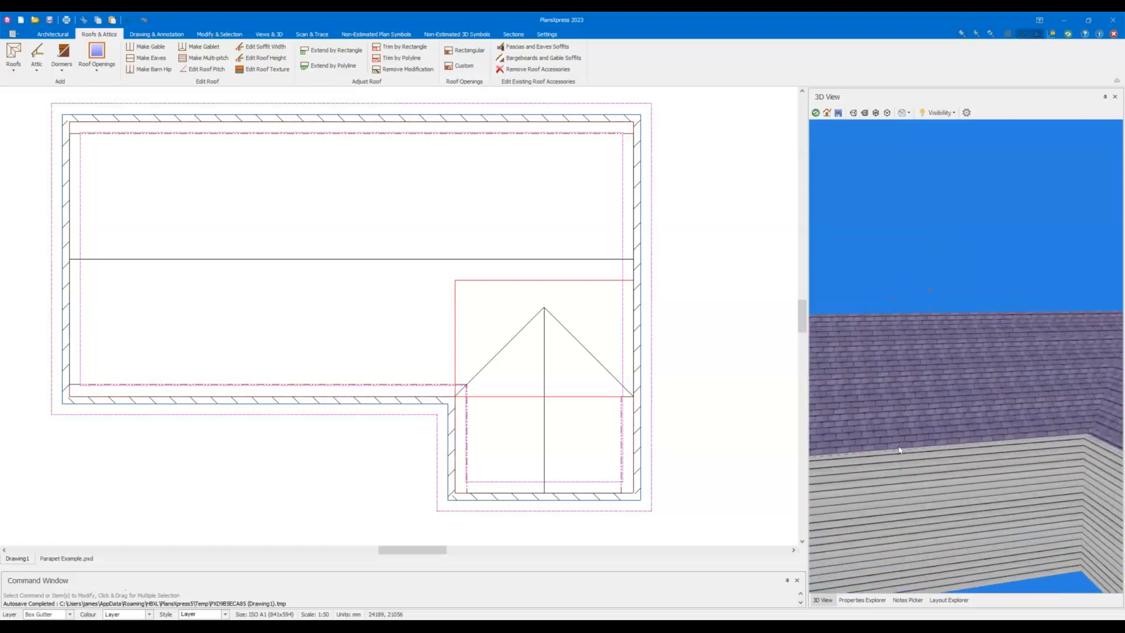
mouse_move(893, 448)
mouse_down()
mouse_move(906, 411)
mouse_move(888, 487)
mouse_move(879, 474)
mouse_move(820, 485)
mouse_move(909, 344)
mouse_up()
scroll(879, 473, up, 6)
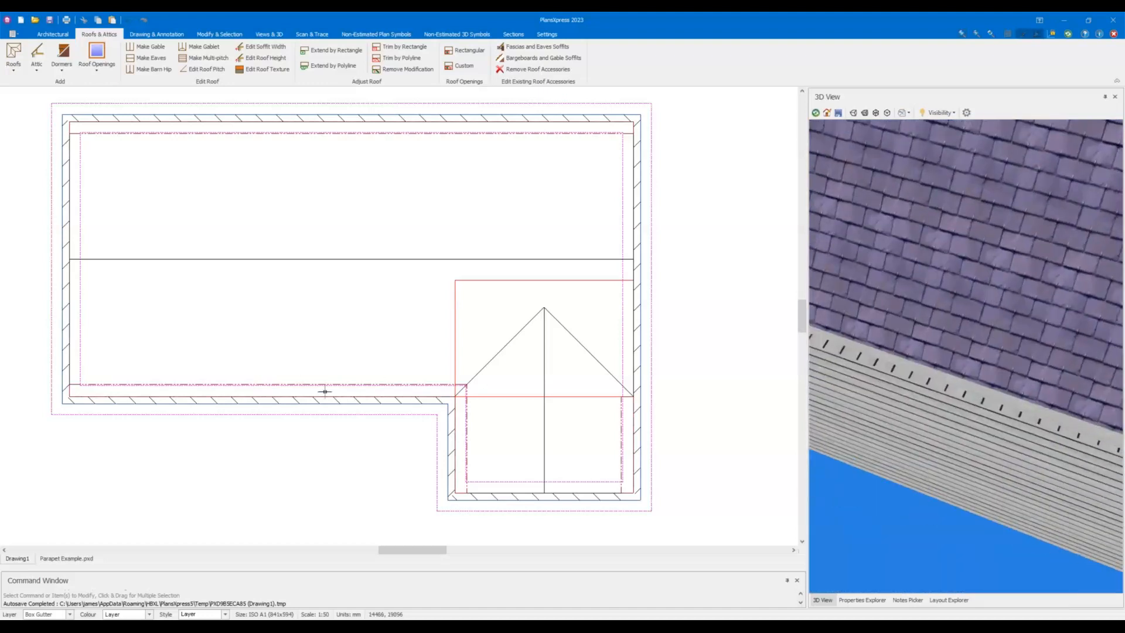
drag(906, 391, 957, 359)
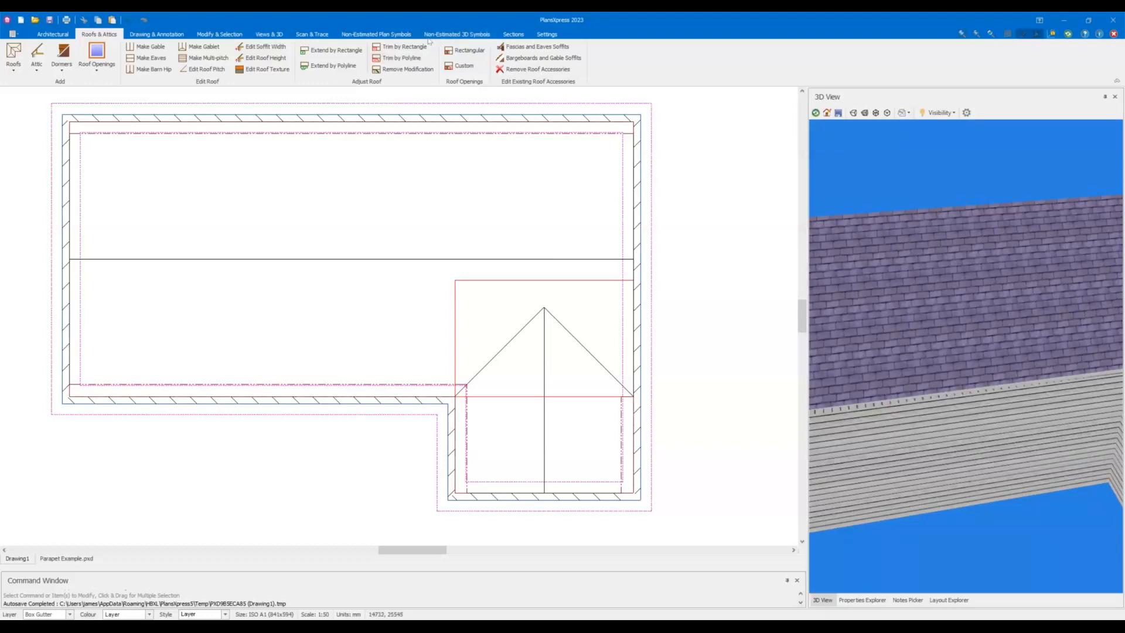
Add non-estimated box valleys with an adjusted width to the roof lines beside the gutters, using the global roof texture and one valley line at a time.
click(457, 34)
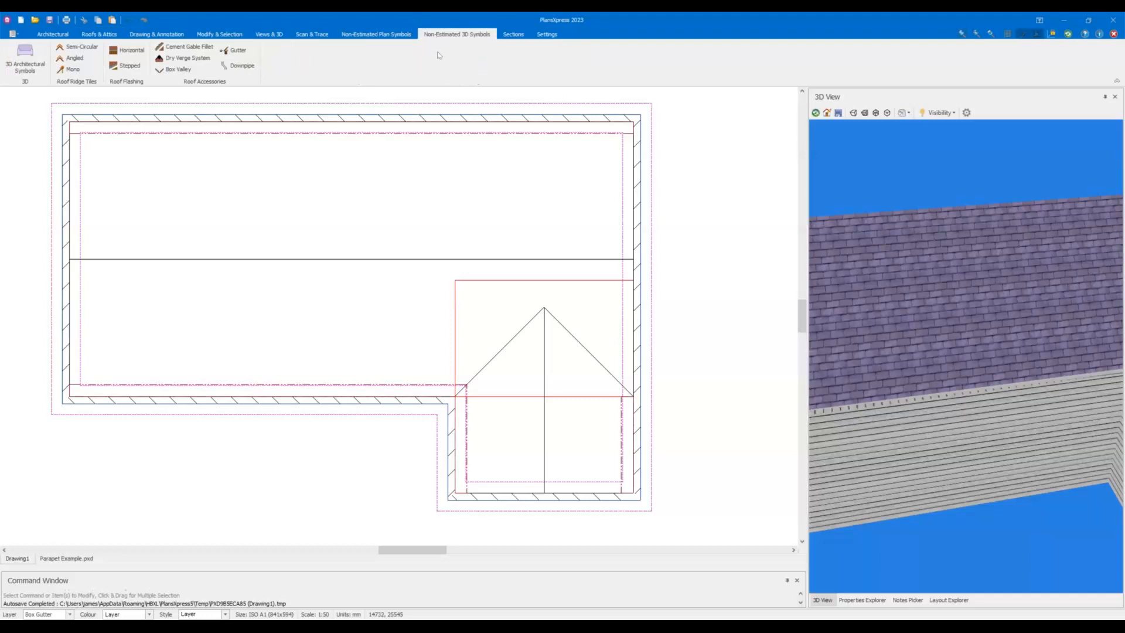
click(170, 71)
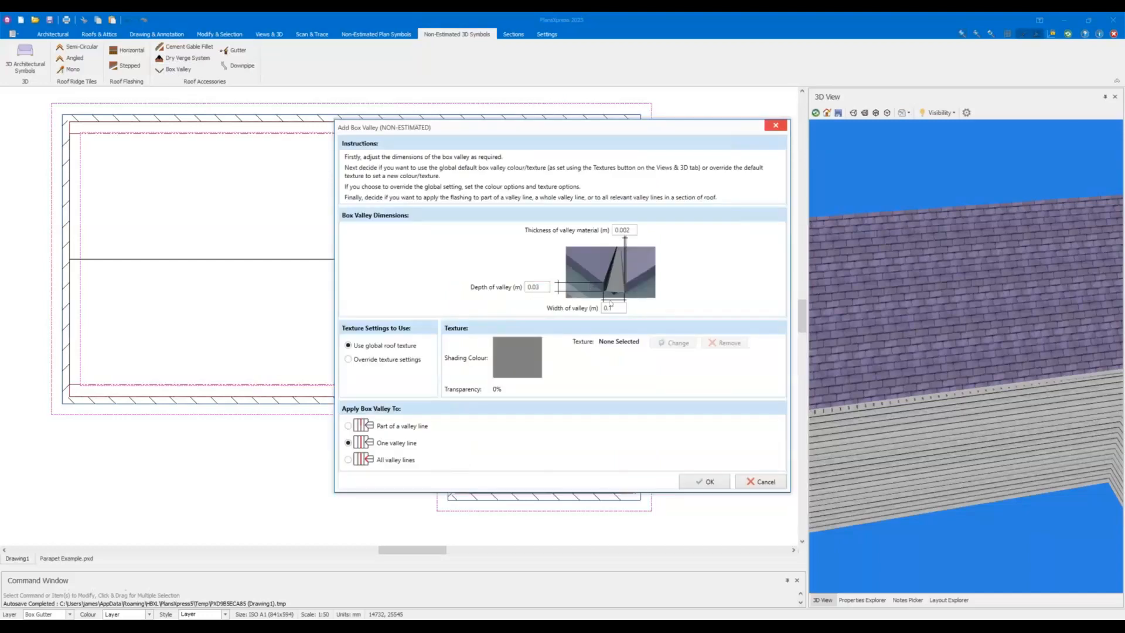
double_click(609, 304)
text(0.)
click(709, 486)
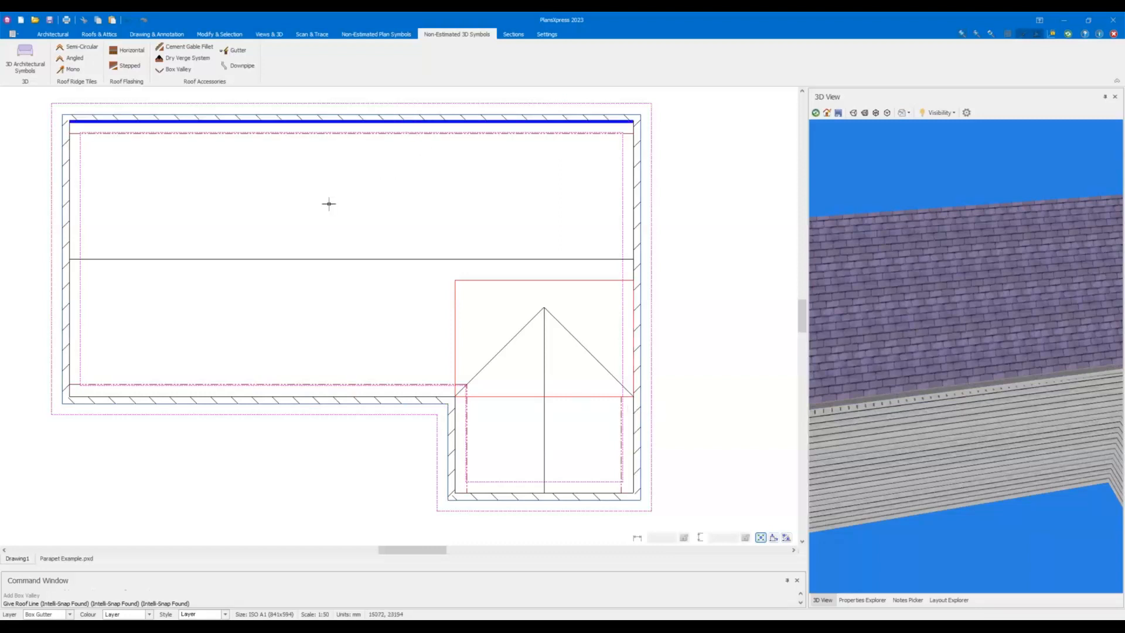
key(Escape)
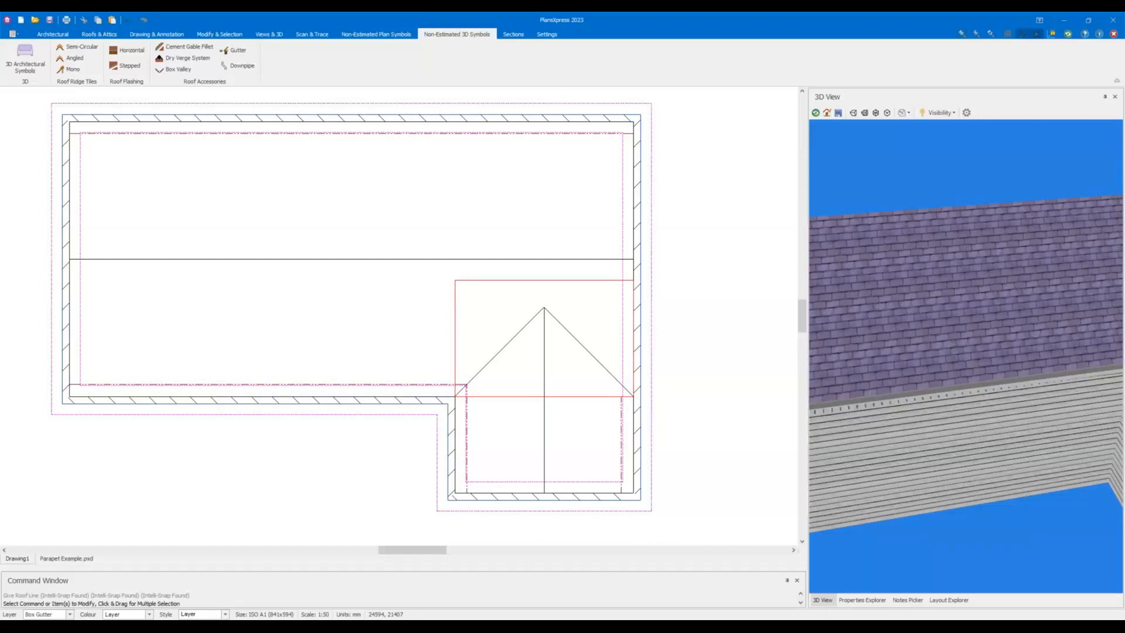
Examine the box valleys behind the parapets in the 3D model, close up and from the front of the building.
scroll(945, 339, down, 6)
drag(945, 340, 887, 357)
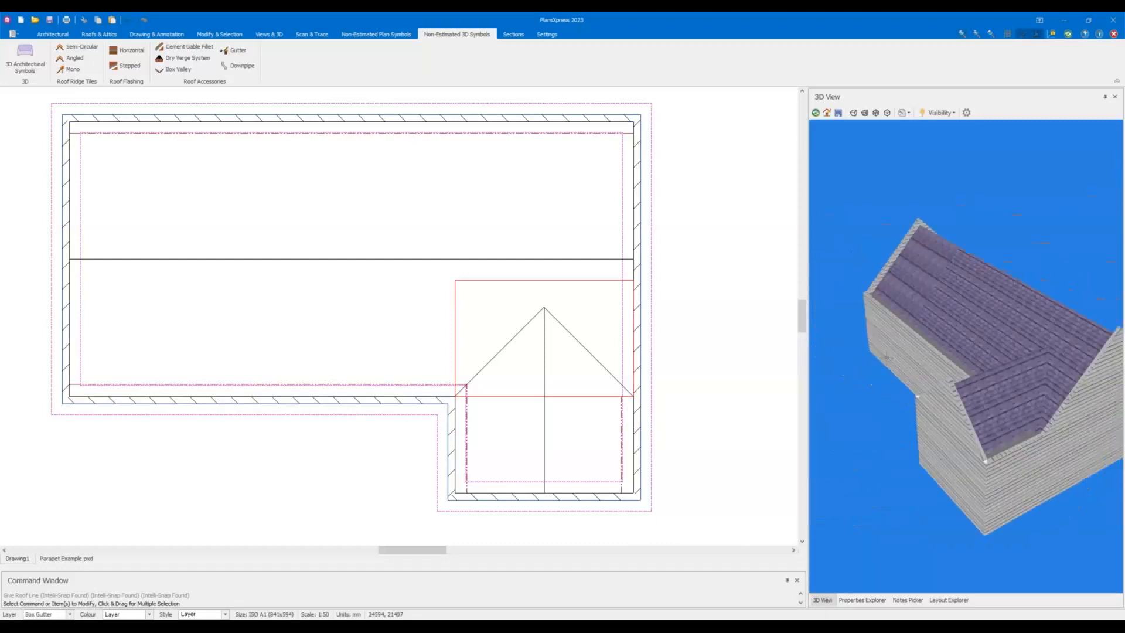
scroll(886, 357, up, 8)
mouse_move(885, 433)
mouse_down()
mouse_move(938, 427)
mouse_move(819, 430)
mouse_move(1019, 427)
mouse_move(951, 384)
mouse_move(899, 381)
mouse_move(932, 372)
mouse_move(891, 351)
mouse_up()
scroll(869, 422, down, 3)
scroll(870, 421, down, 4)
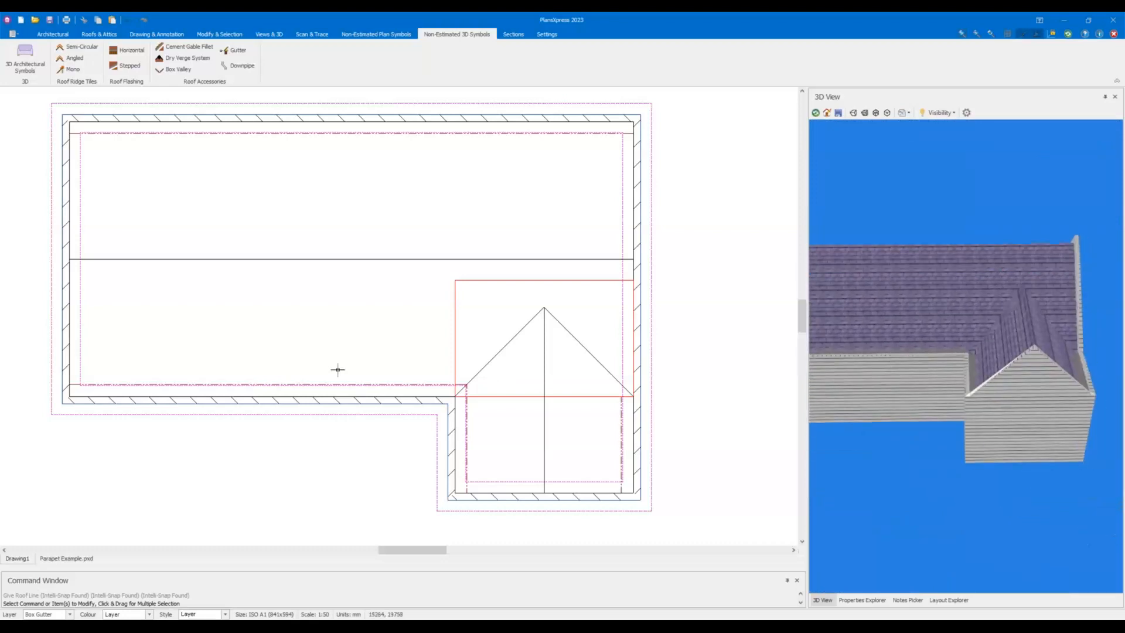
drag(912, 371, 908, 319)
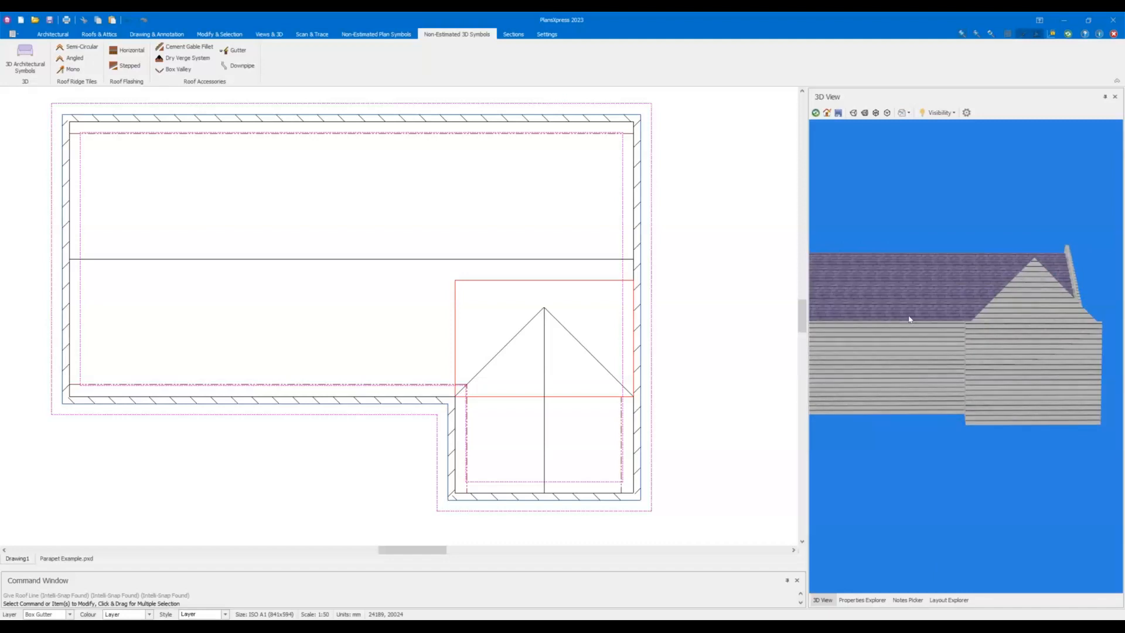
drag(953, 329, 930, 346)
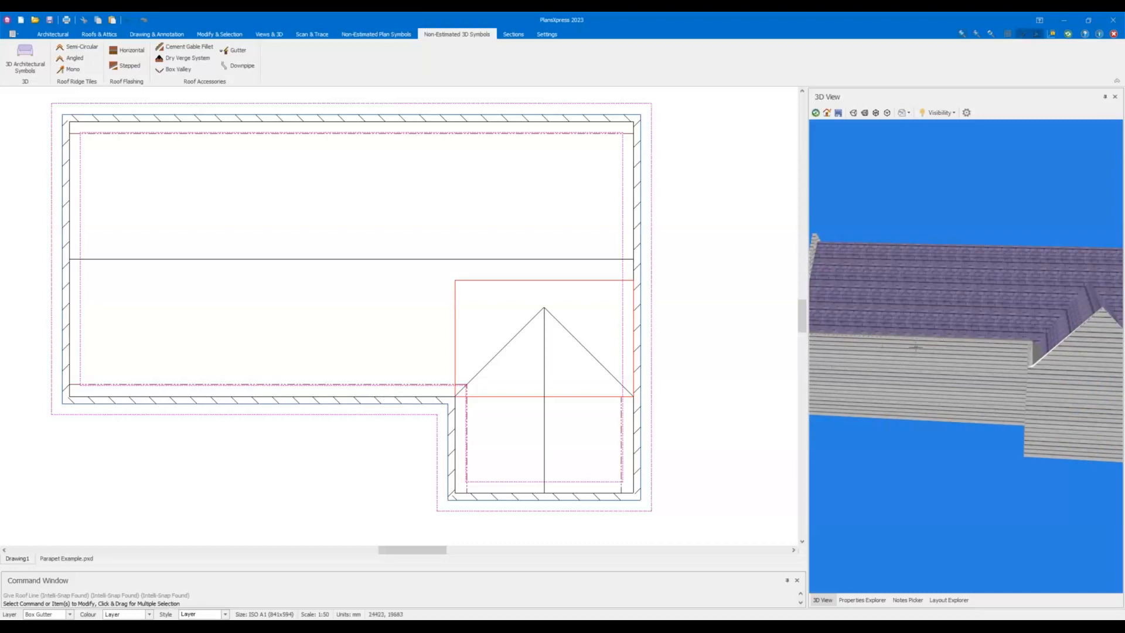
scroll(902, 347, up, 10)
drag(885, 348, 868, 387)
scroll(952, 409, down, 5)
scroll(146, 414, up, 1)
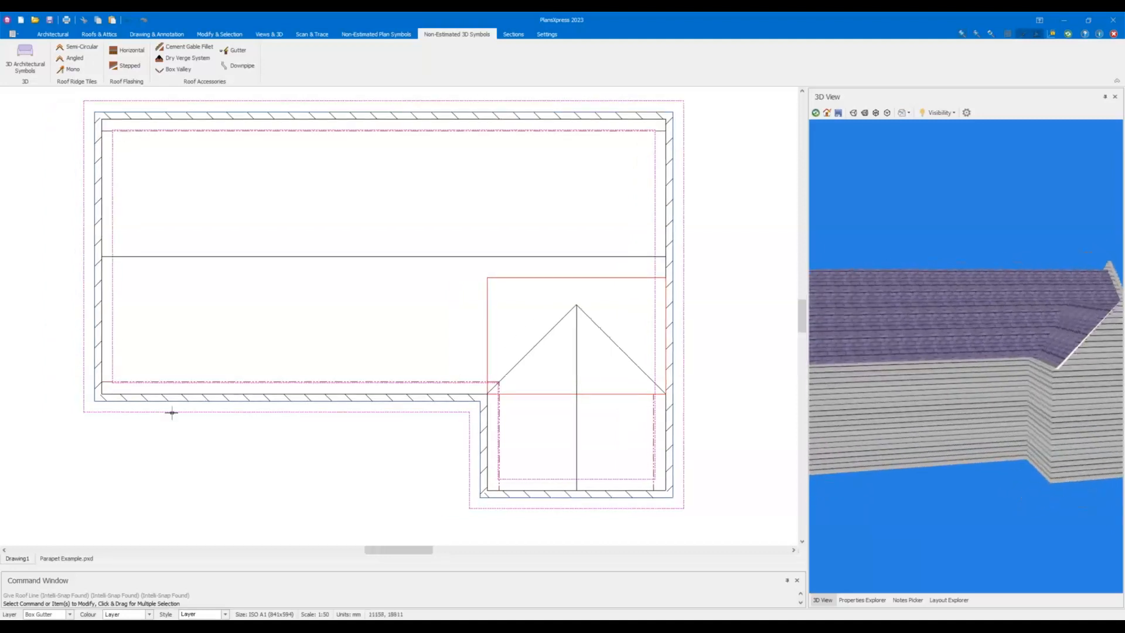
Check the height and parapet information of the main block's front wall in the plan.
scroll(171, 409, up, 1)
drag(175, 413, 119, 352)
scroll(120, 353, down, 1)
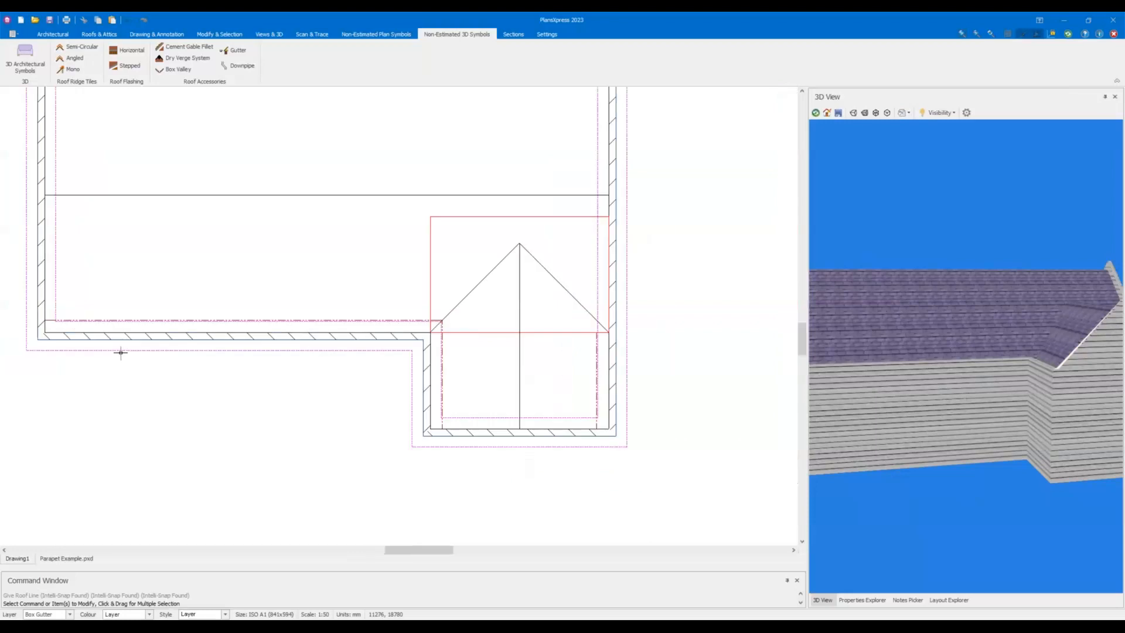
mouse_move(120, 352)
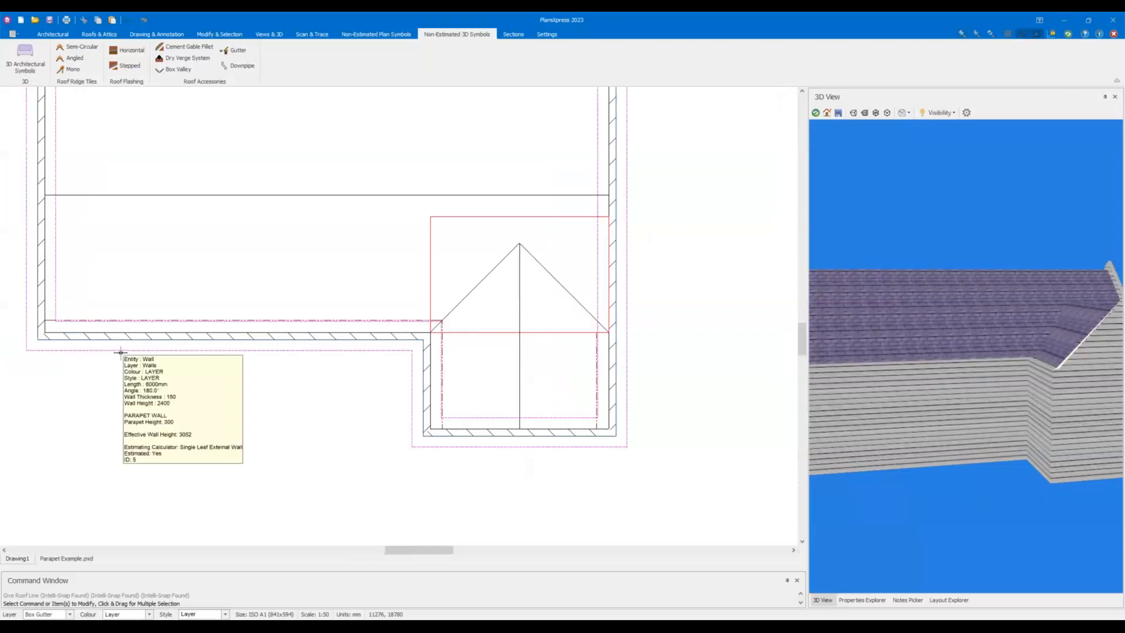
scroll(120, 337, down, 2)
drag(120, 340, 240, 313)
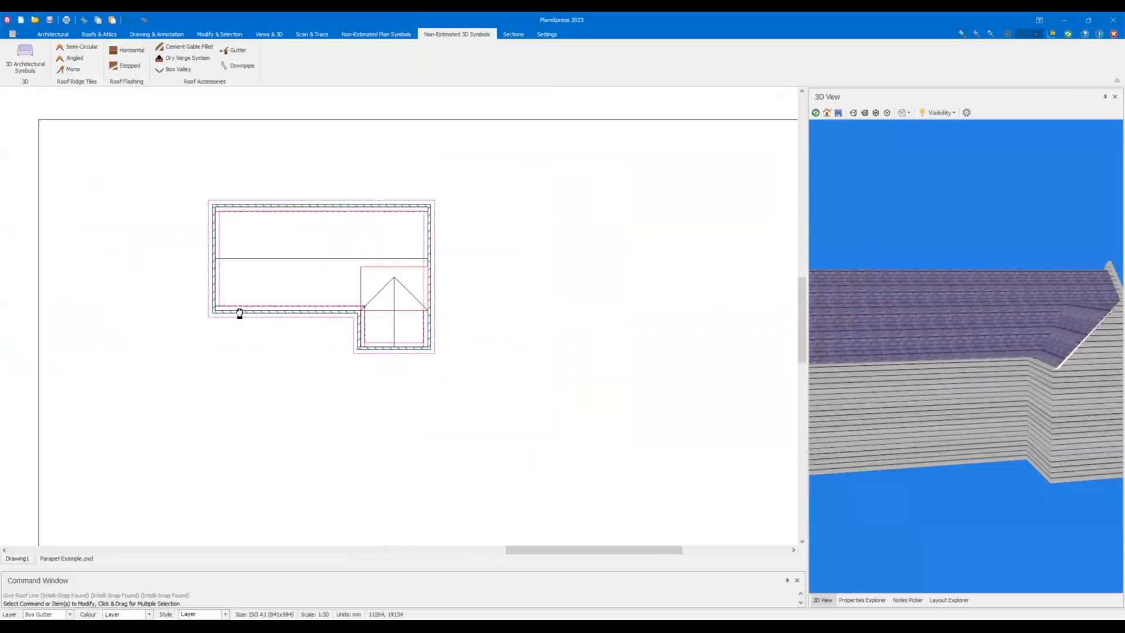
Draw an elevation based on the projecting wing's front wall, covering the whole building's width, and place it below the plan.
scroll(249, 299, up, 1)
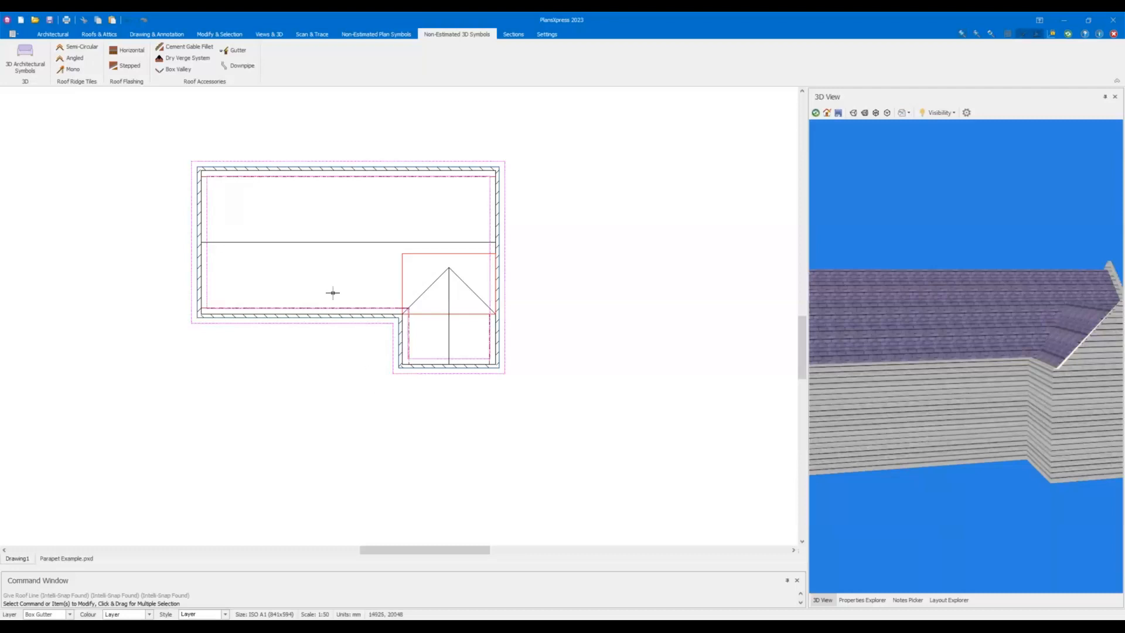
click(272, 35)
click(24, 55)
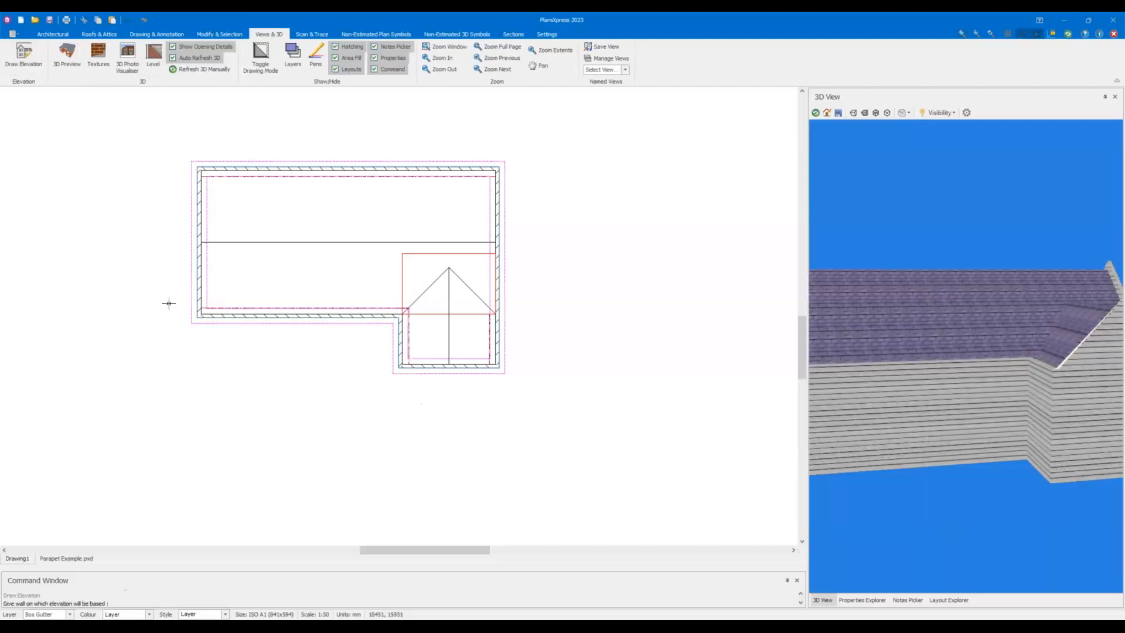
click(431, 365)
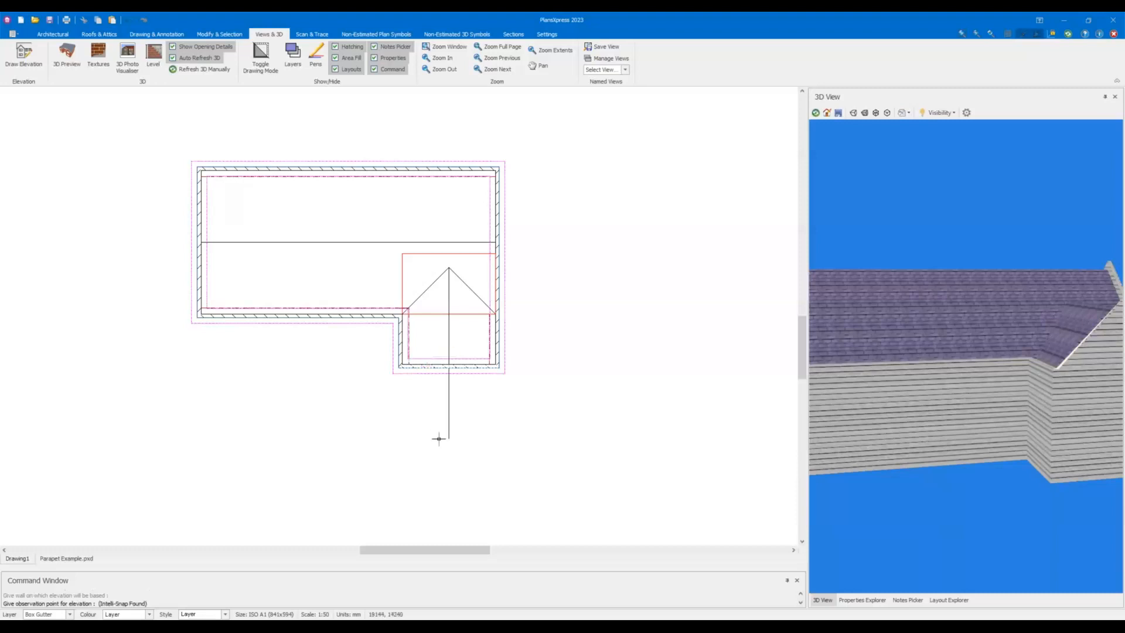
click(438, 438)
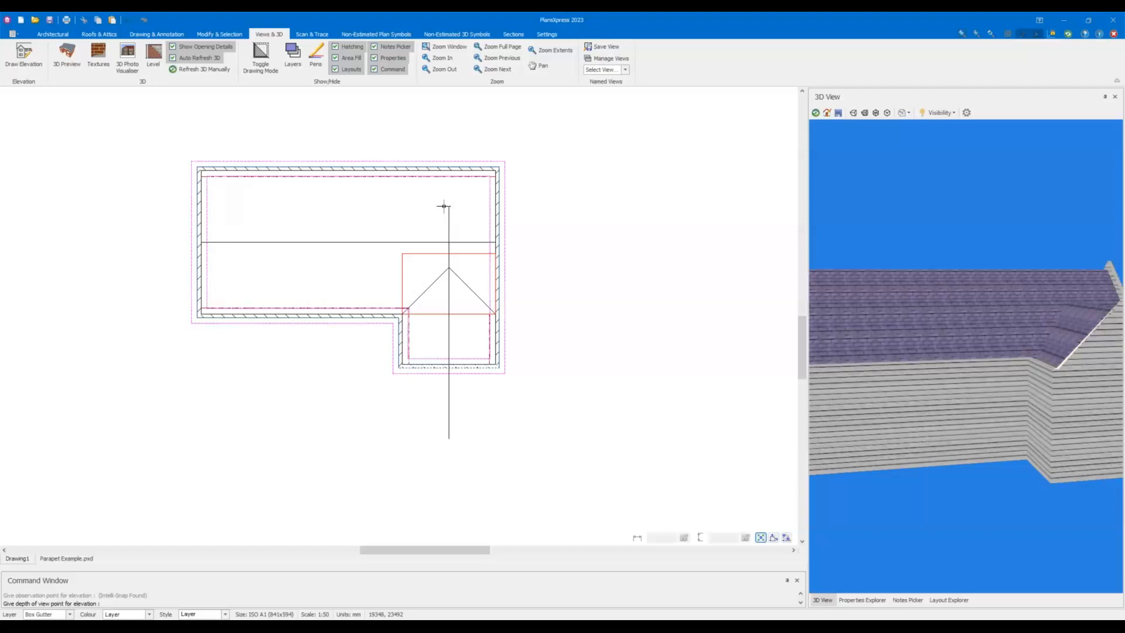
click(444, 206)
click(130, 276)
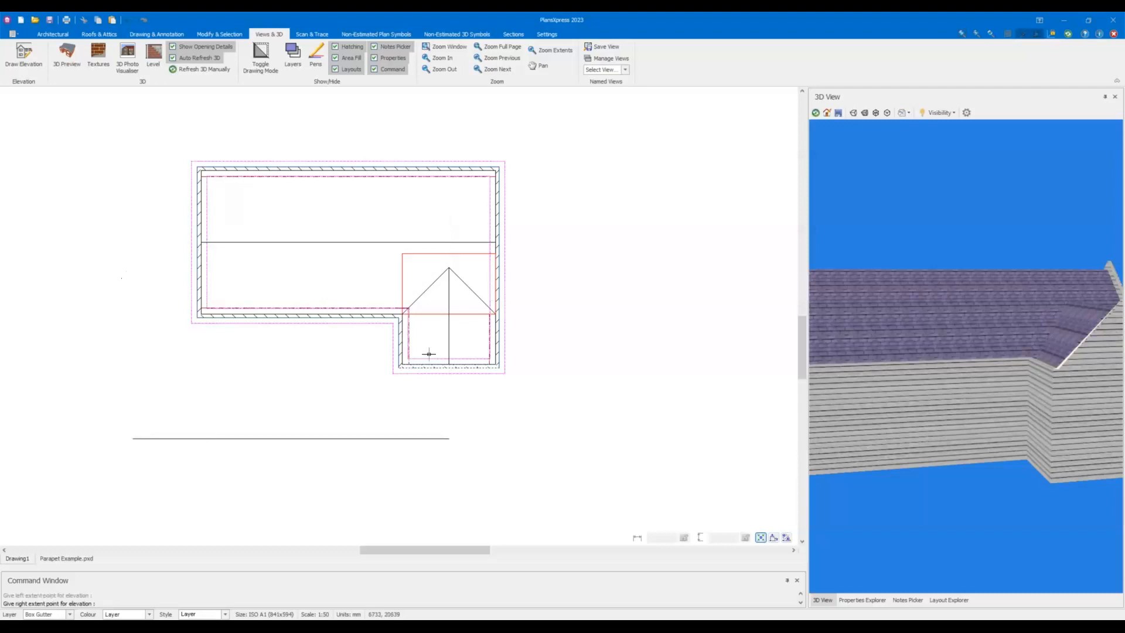
click(556, 375)
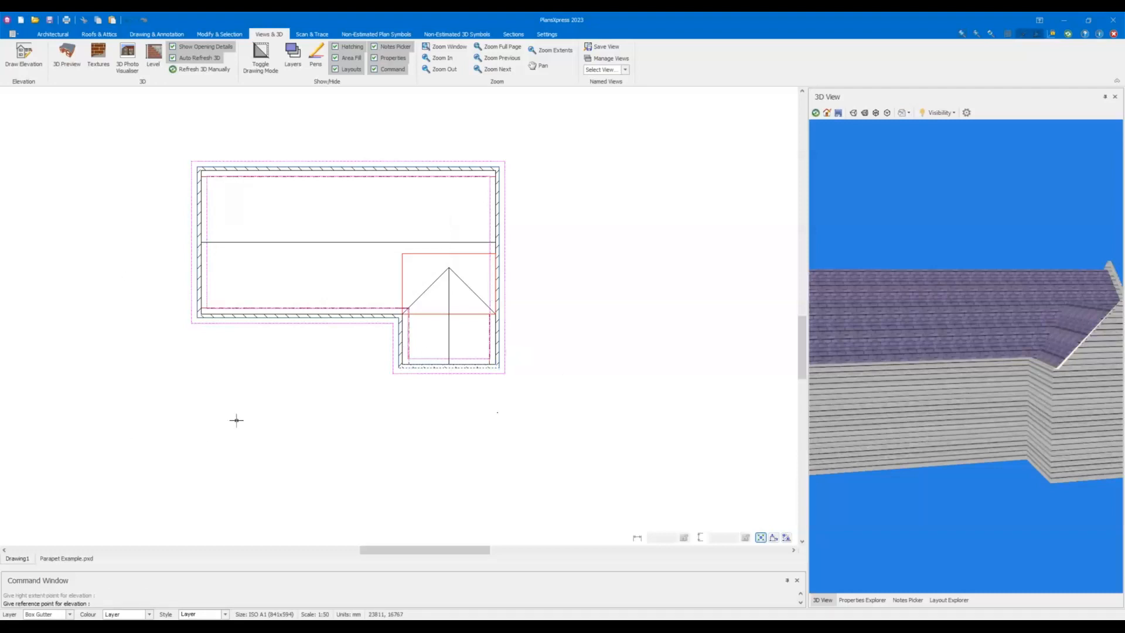
click(200, 317)
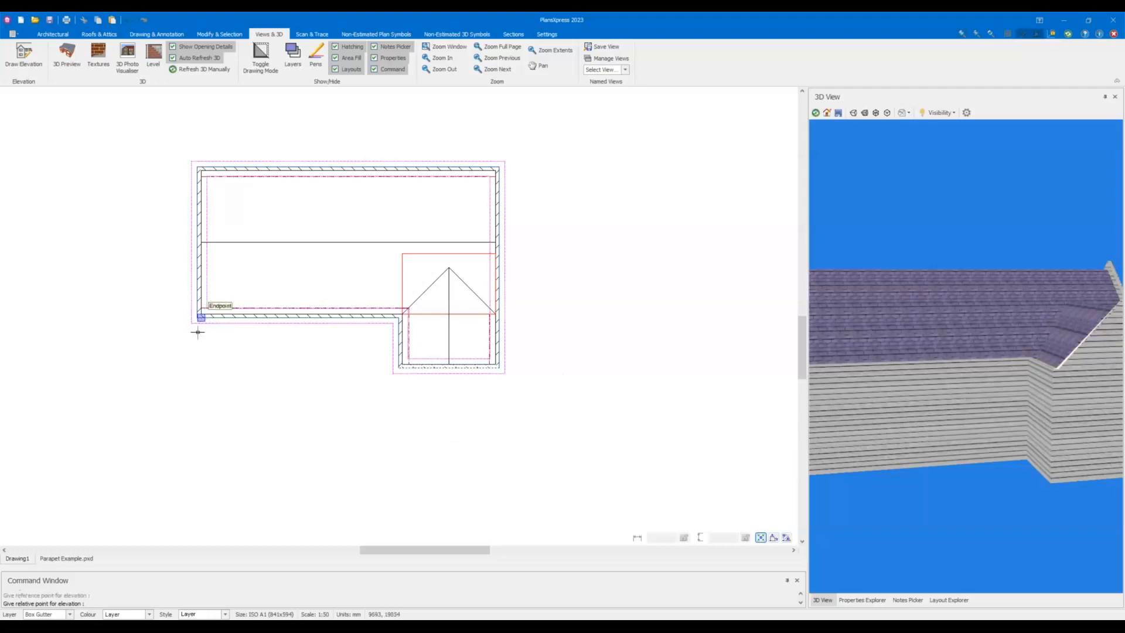
click(201, 502)
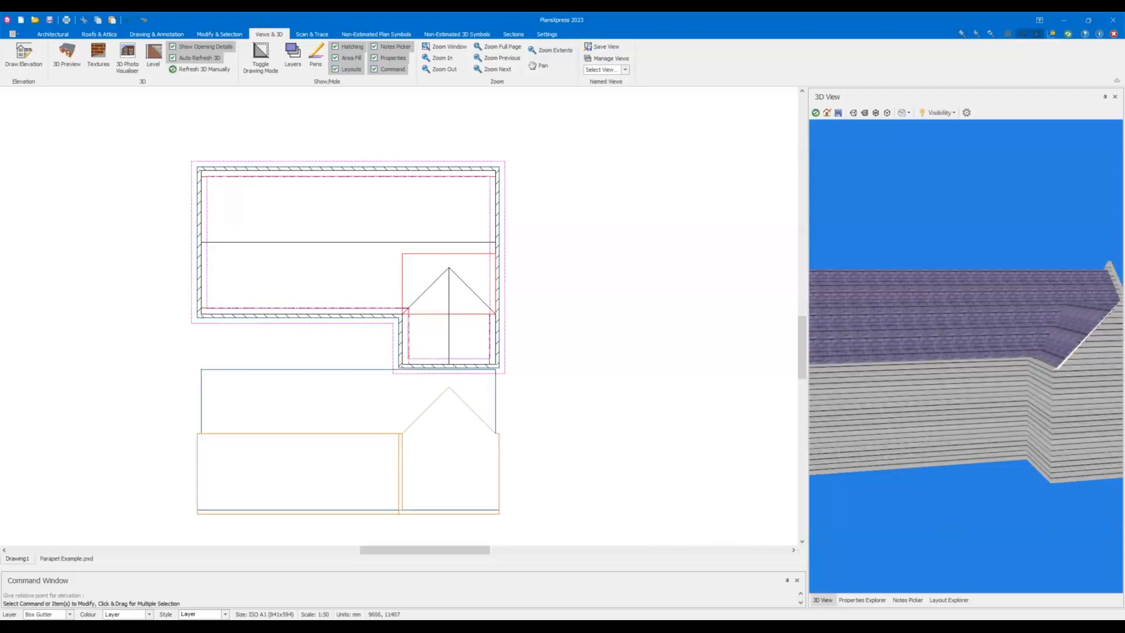
Move the elevation straight down to leave more space between it and the floor plan.
click(312, 369)
click(201, 510)
scroll(202, 516, down, 2)
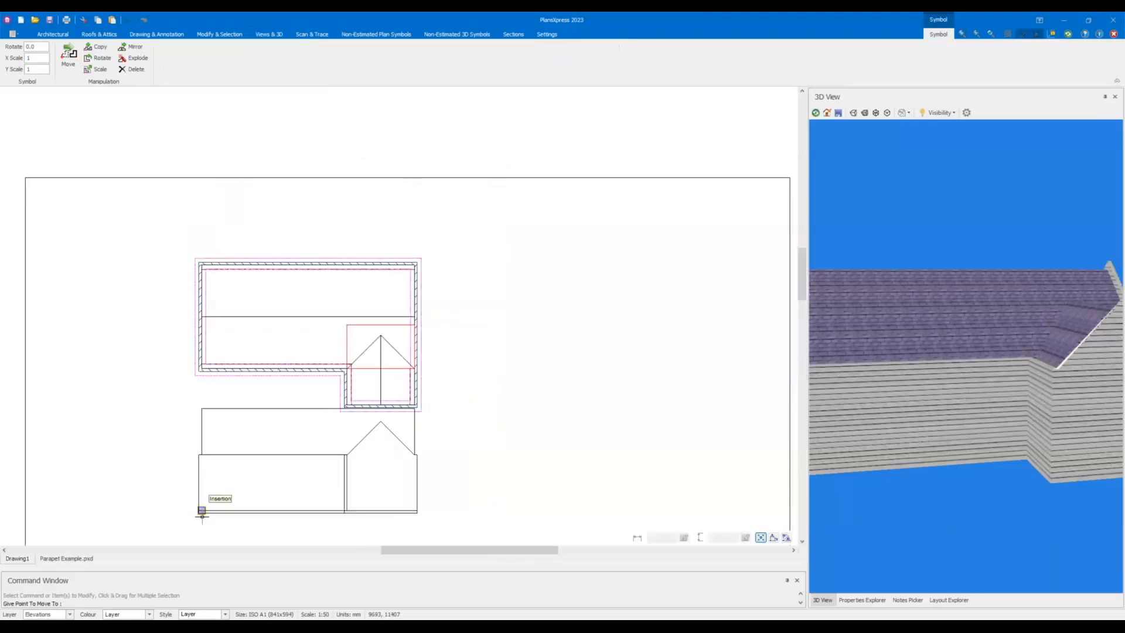
click(201, 525)
click(293, 485)
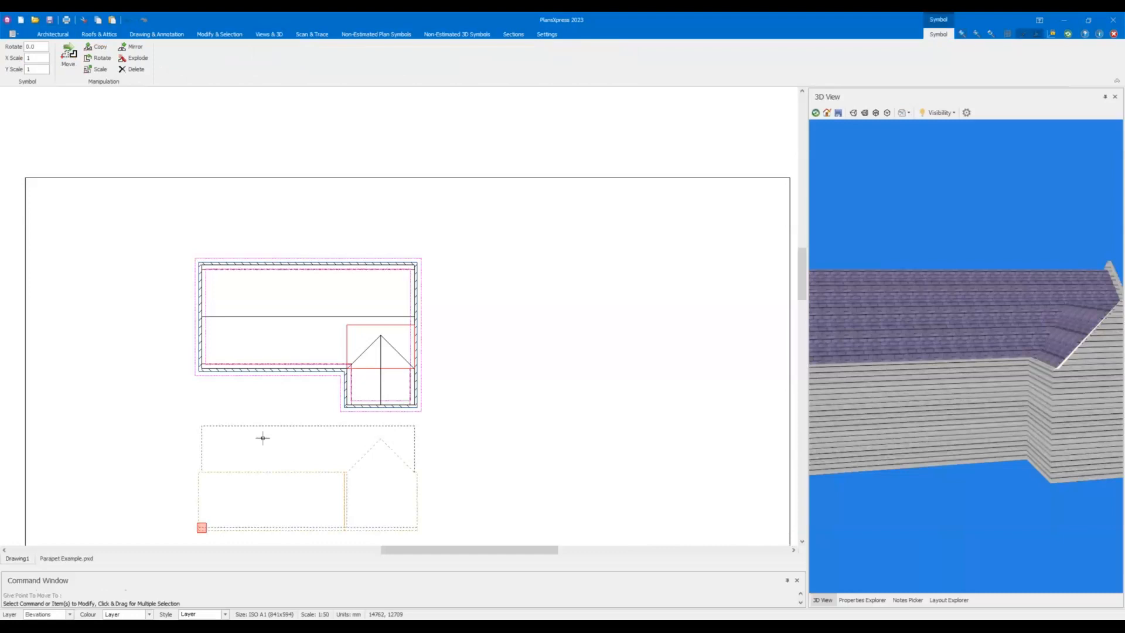
key(Escape)
Add a vertical linear dimension in the elevation from the foot of the gable slope beside the wing's inner corner to the base line.
drag(275, 422, 289, 322)
scroll(357, 386, up, 3)
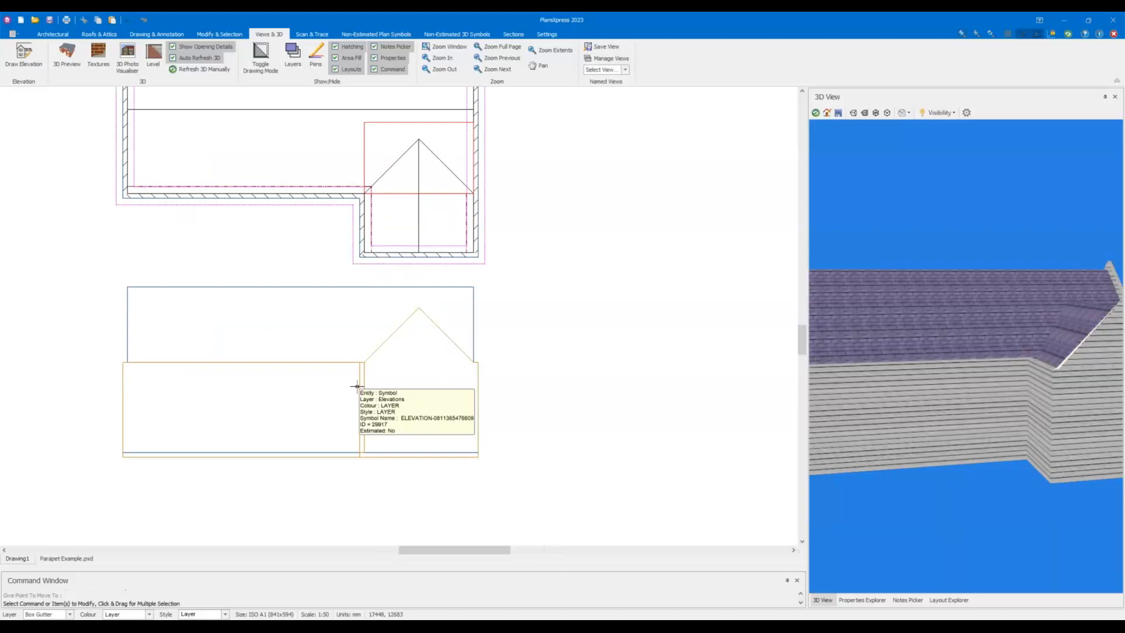
scroll(365, 367, up, 2)
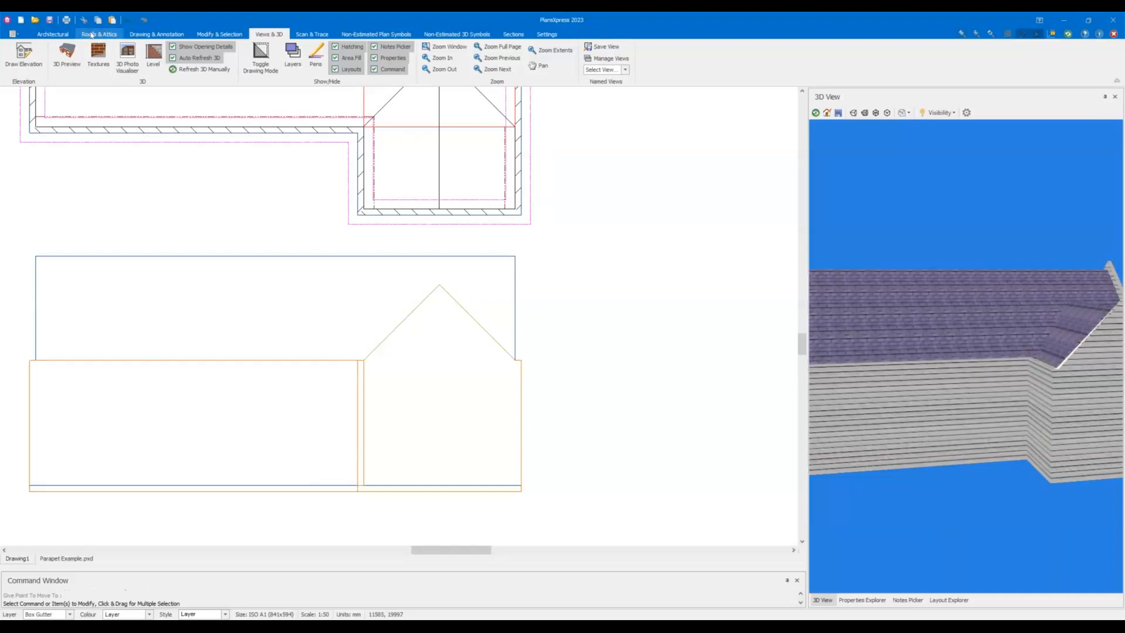
click(142, 37)
click(80, 49)
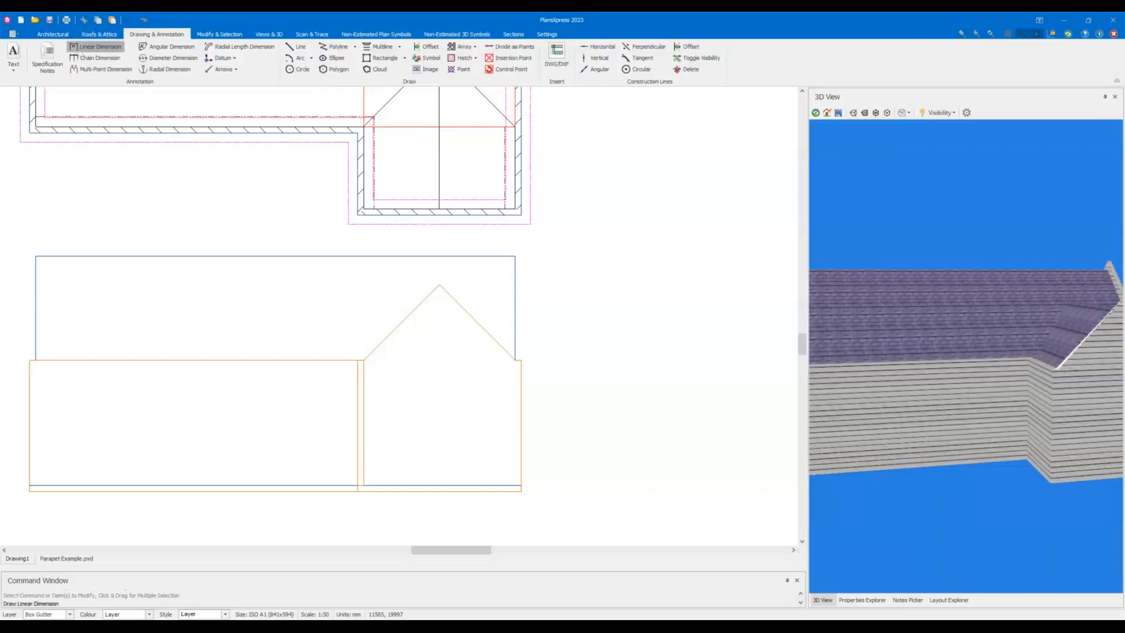
click(364, 359)
click(364, 485)
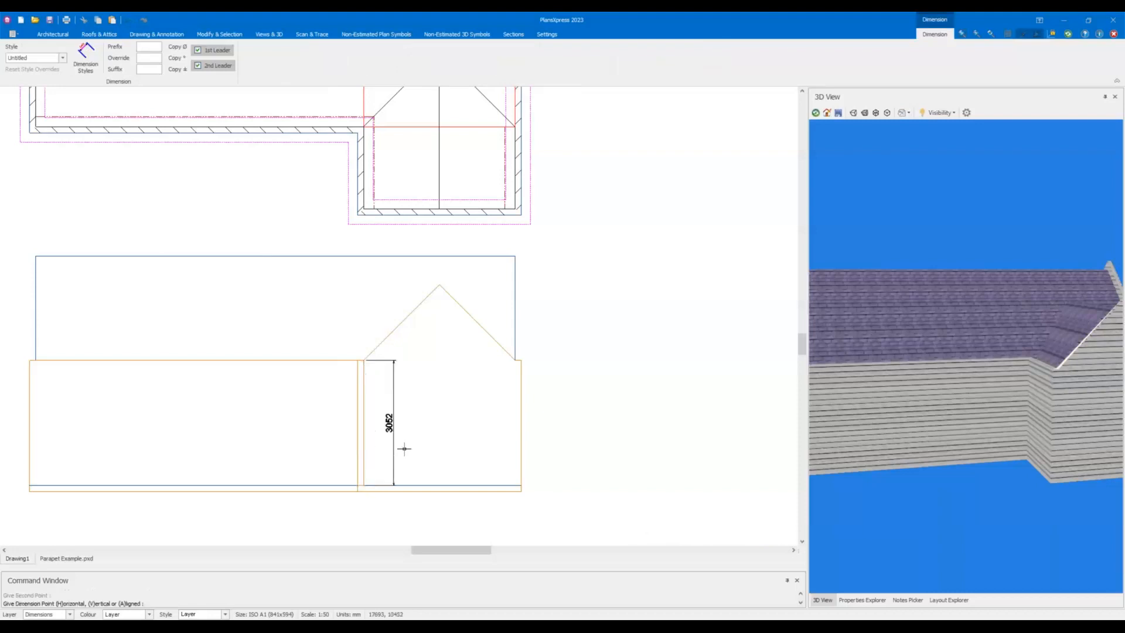
click(395, 449)
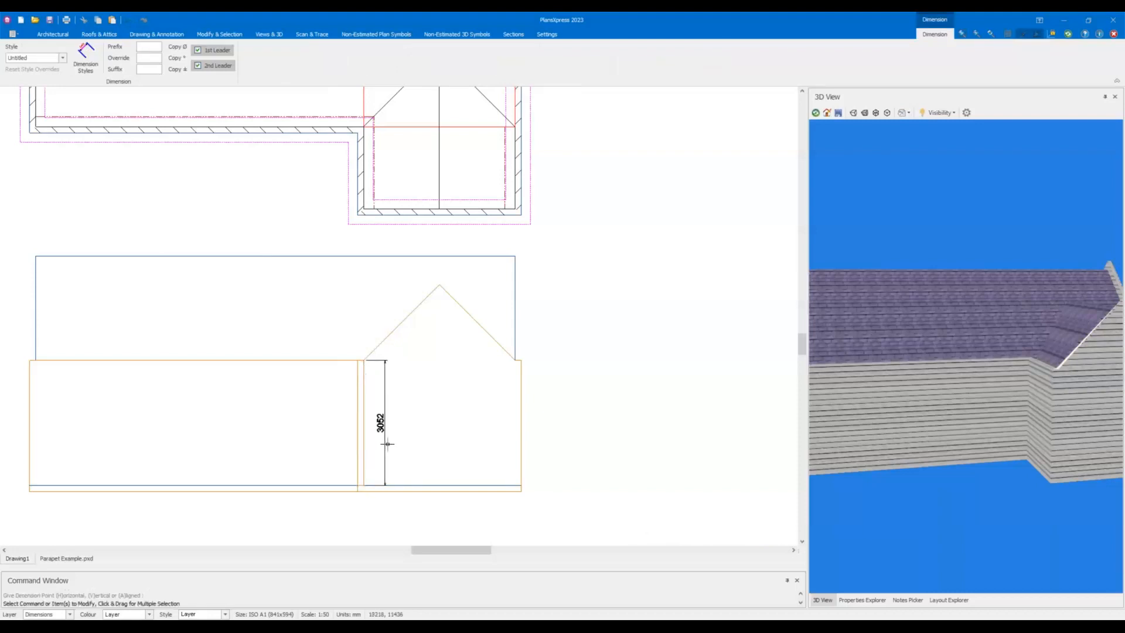
Add a vertical linear dimension in the elevation from the gable apex down to the base line.
right_click(430, 361)
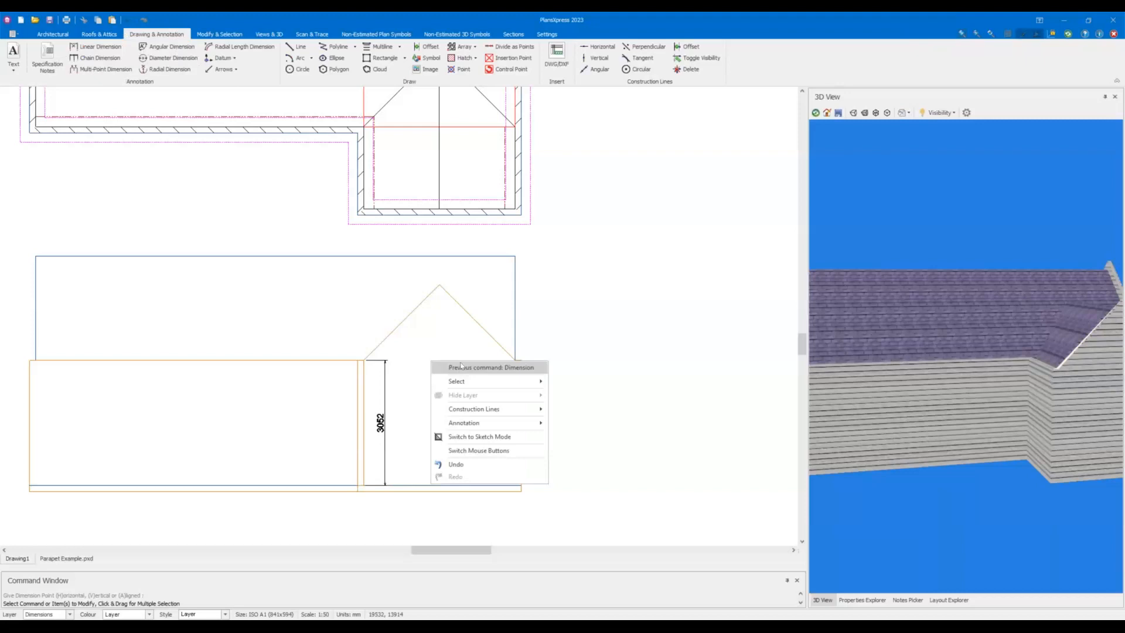
click(463, 368)
click(439, 284)
click(439, 485)
click(448, 422)
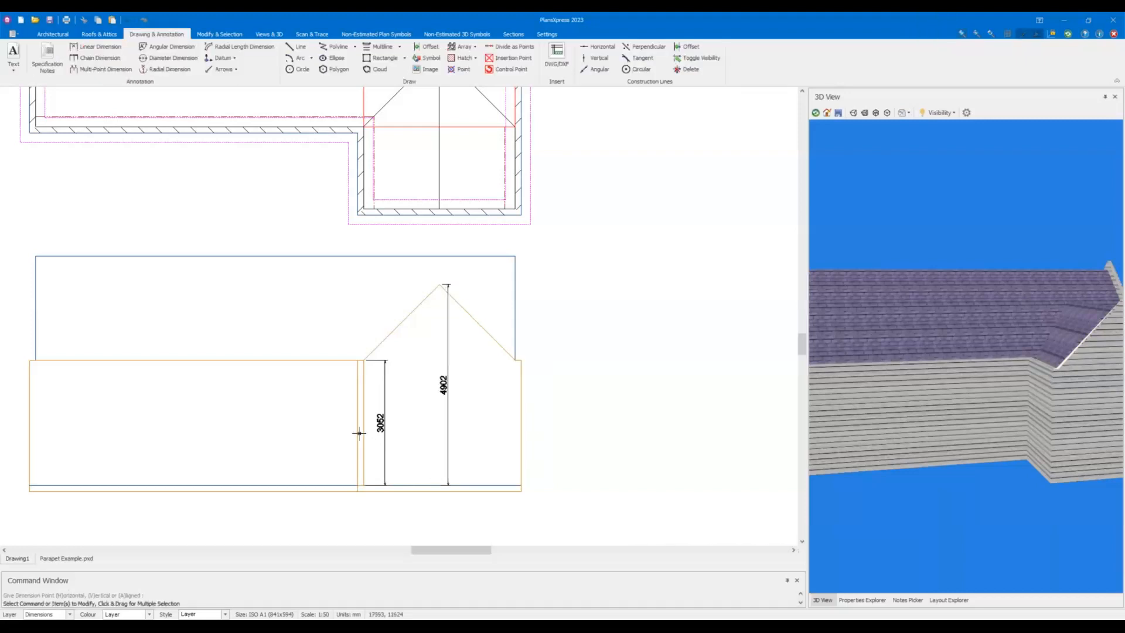
Check the main wall height and the parapet height above the finished roof in the main block's front wall dimensions.
scroll(359, 431, up, 5)
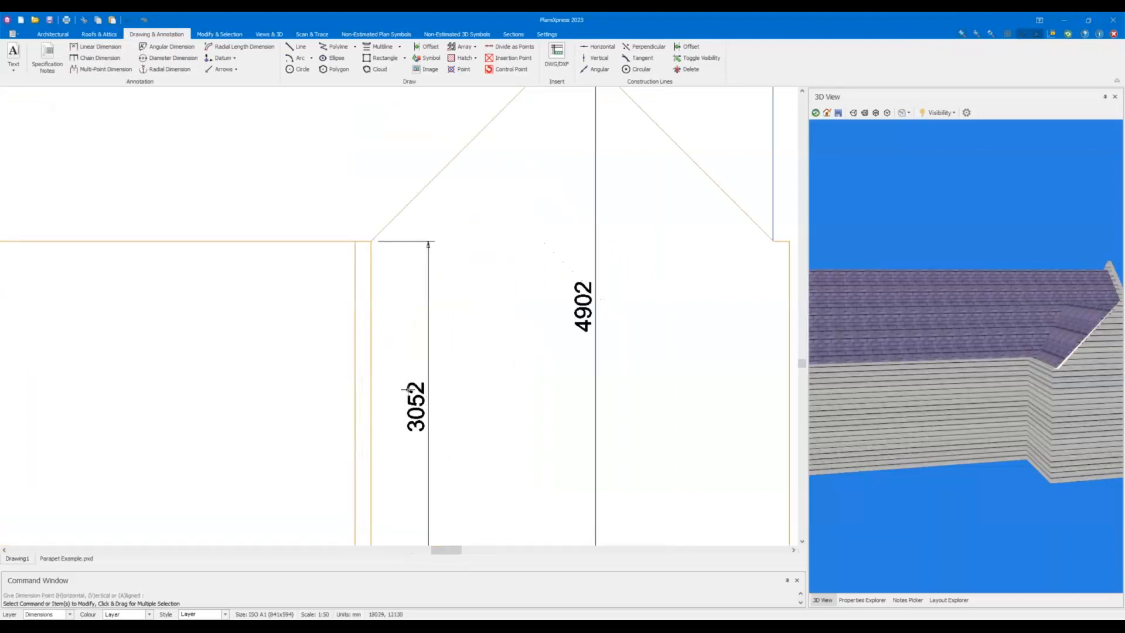
scroll(409, 389, down, 1)
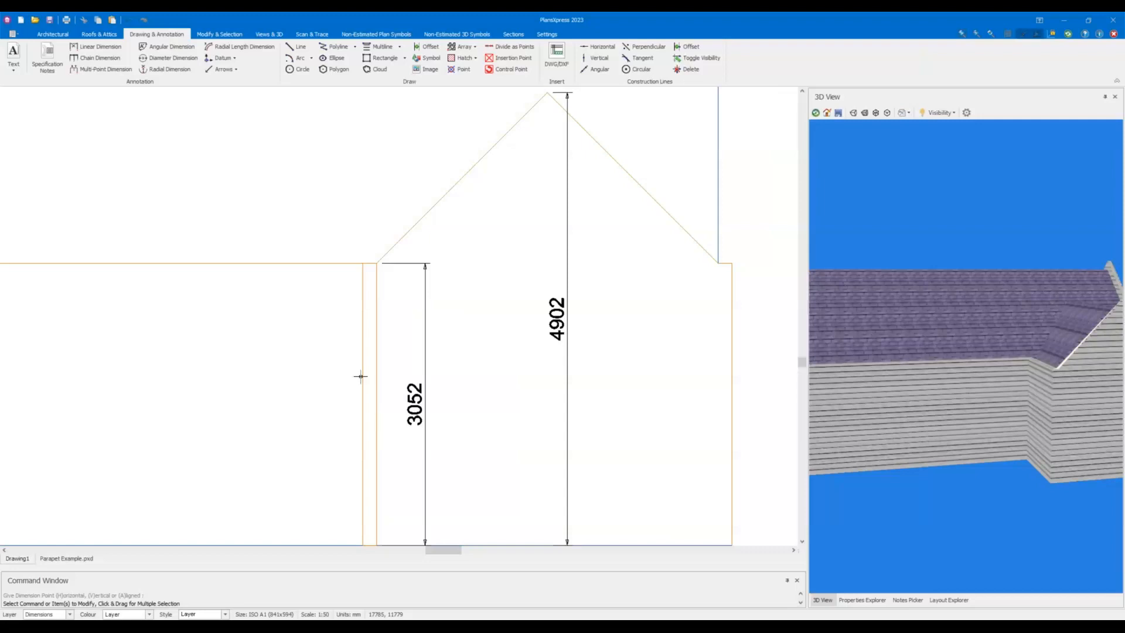
scroll(317, 352, down, 2)
drag(286, 343, 358, 380)
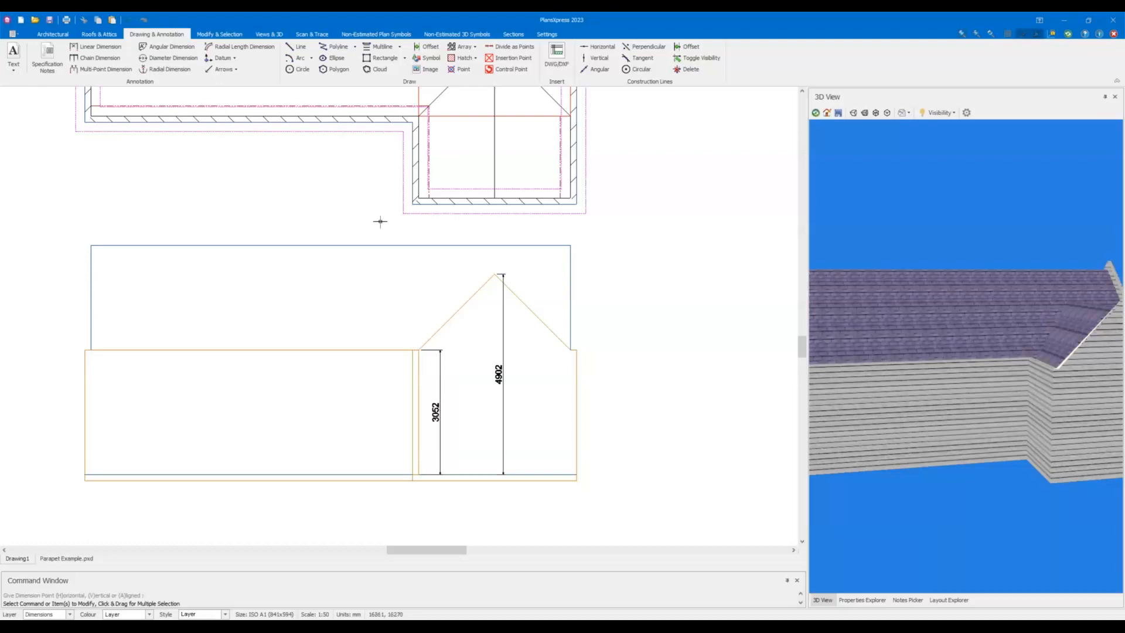
click(292, 121)
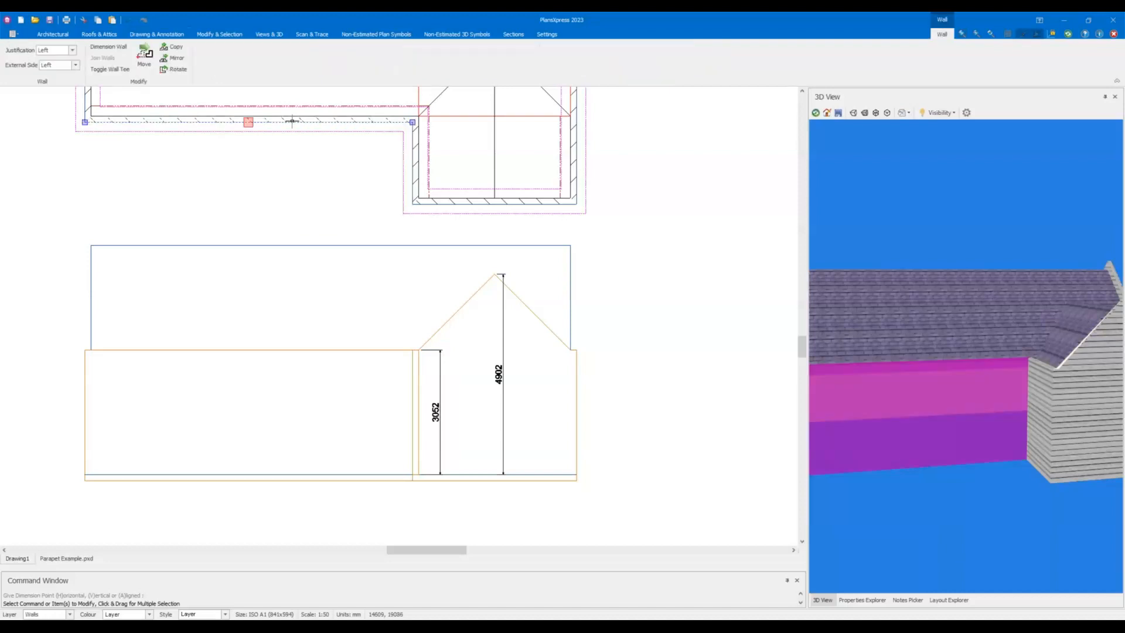
right_click(292, 122)
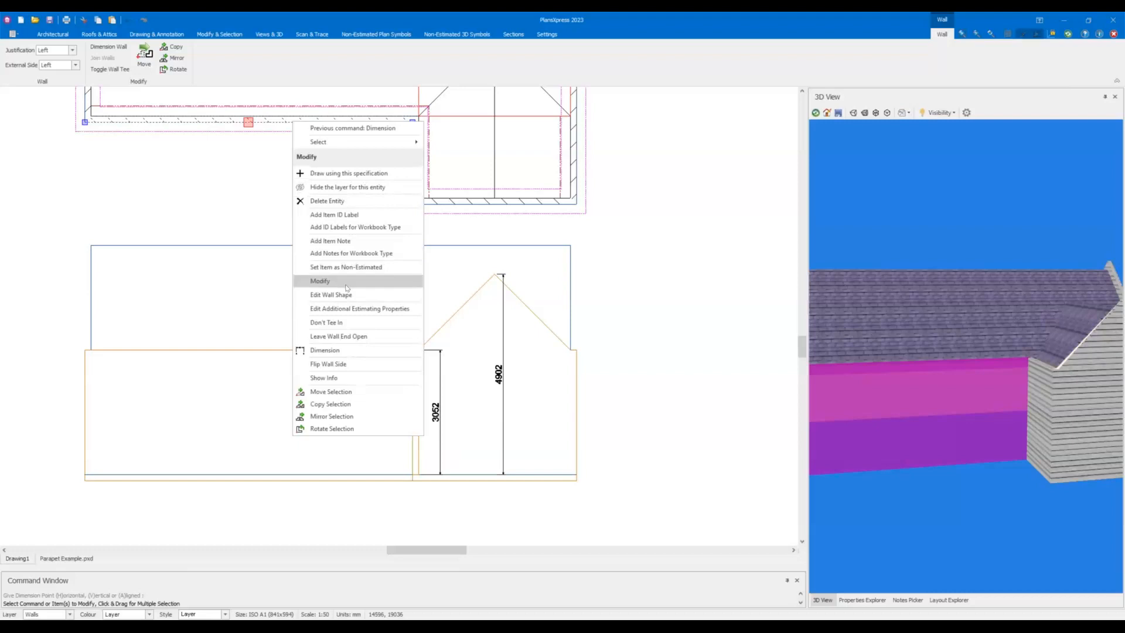
key(Escape)
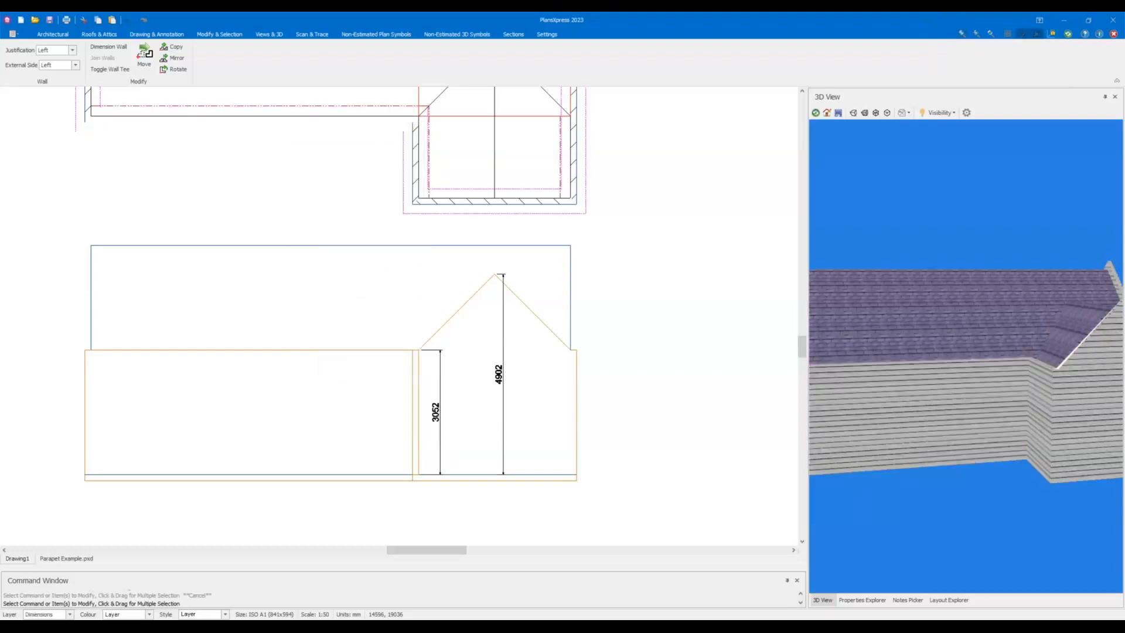
click(235, 124)
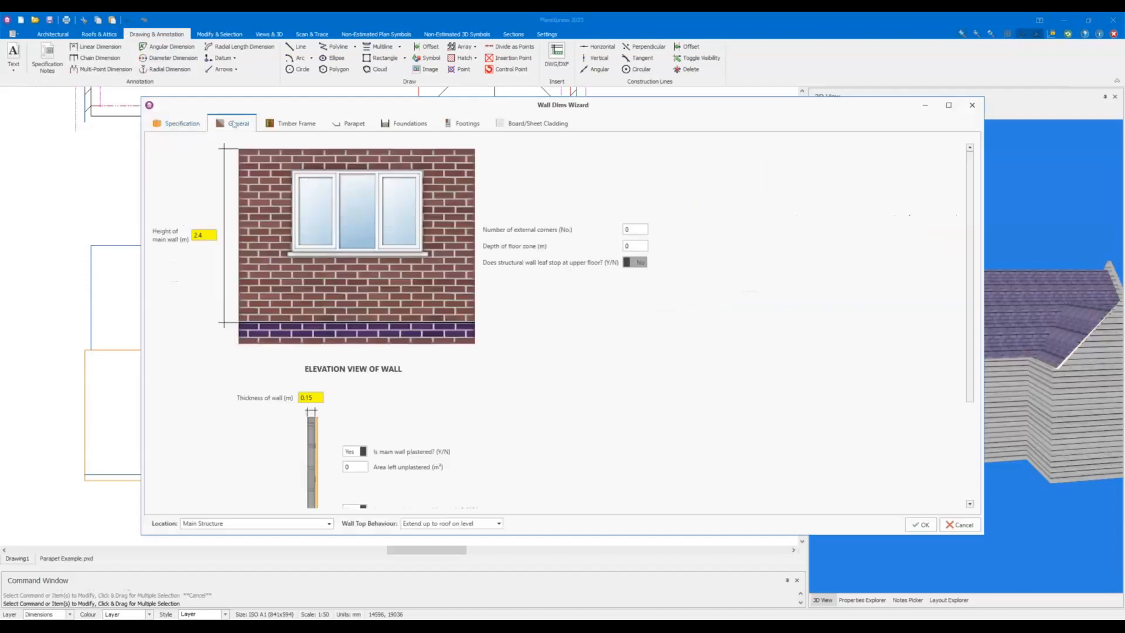
click(205, 234)
click(354, 124)
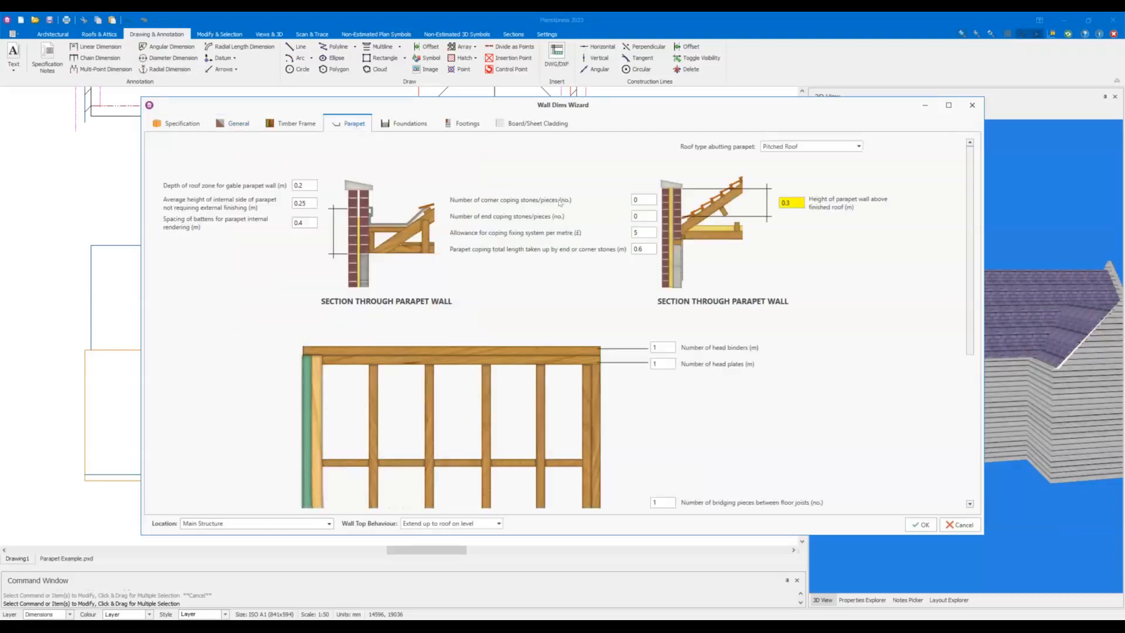
click(791, 202)
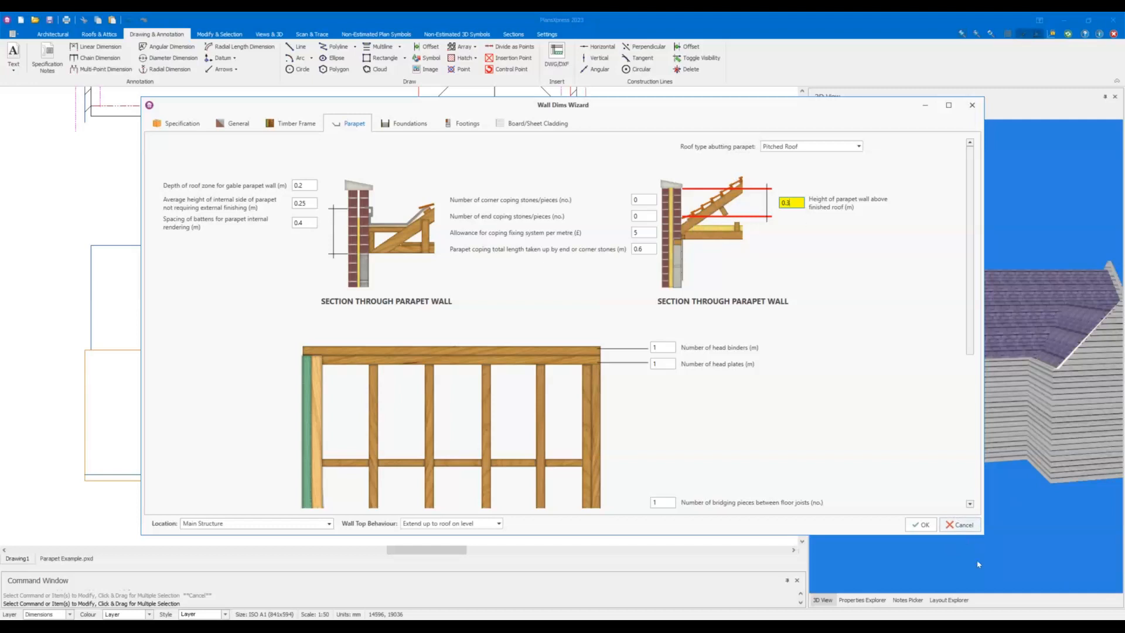
click(961, 530)
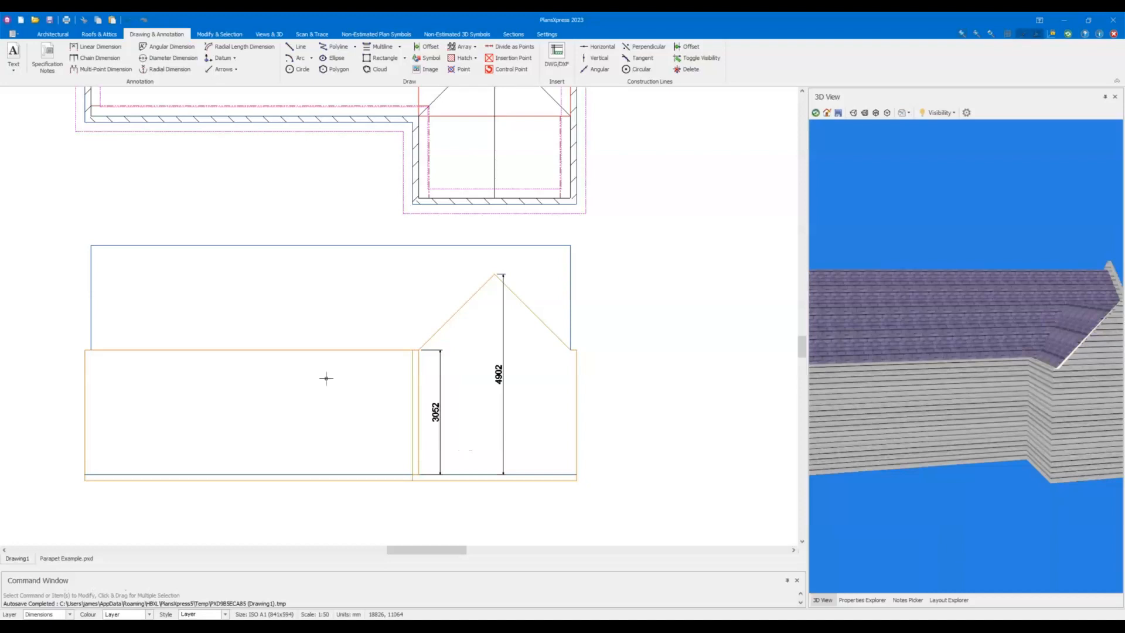
scroll(328, 336, down, 5)
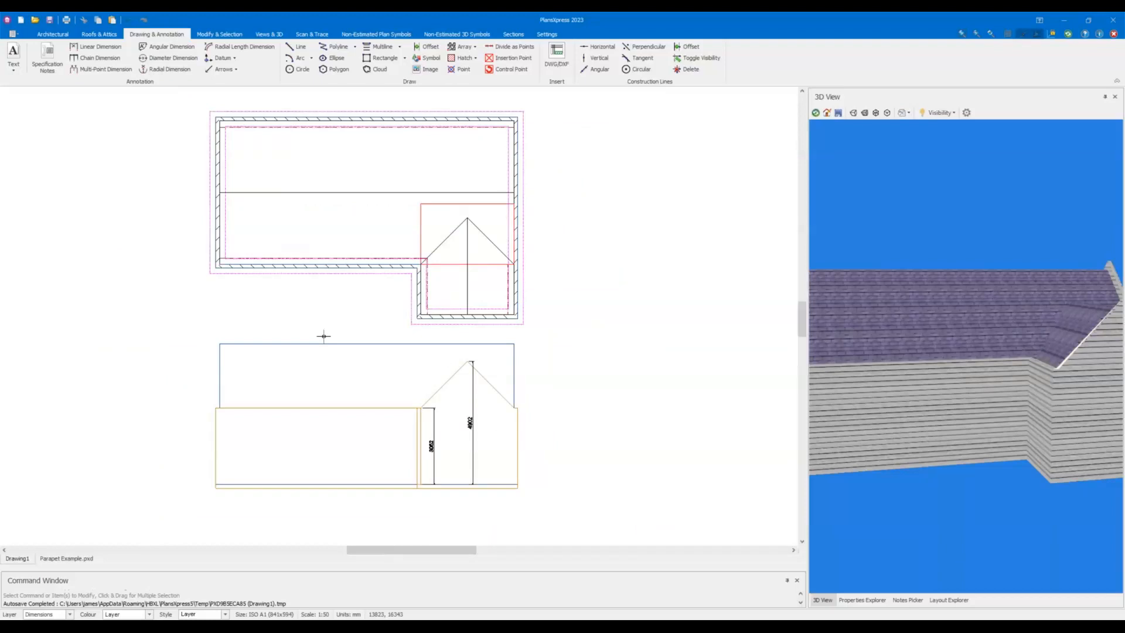
scroll(324, 336, up, 2)
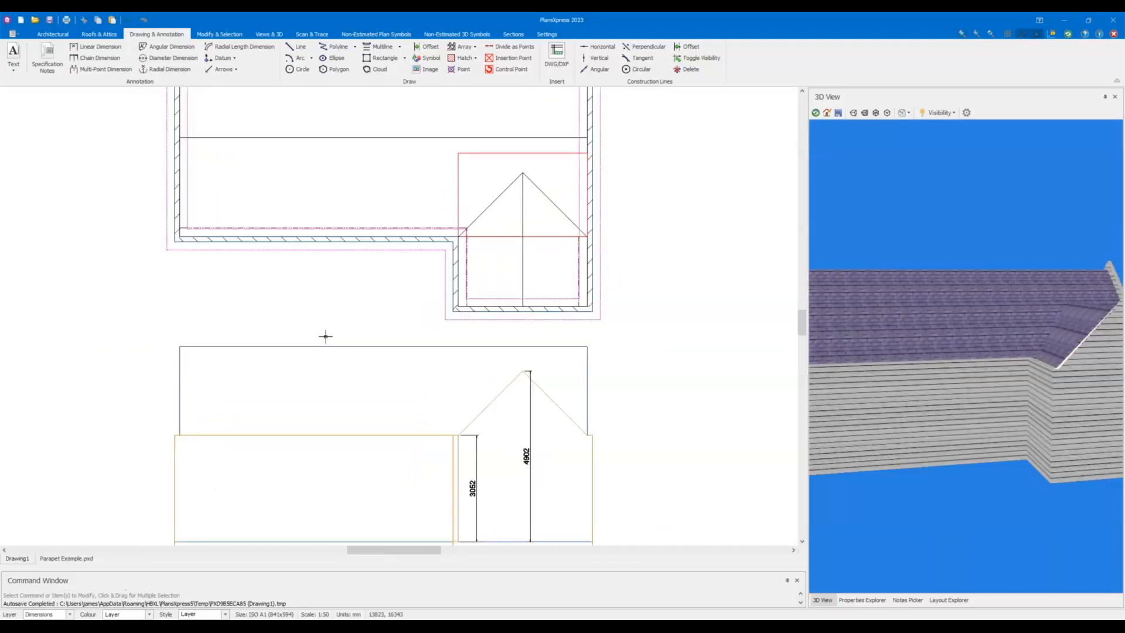
drag(316, 282, 347, 322)
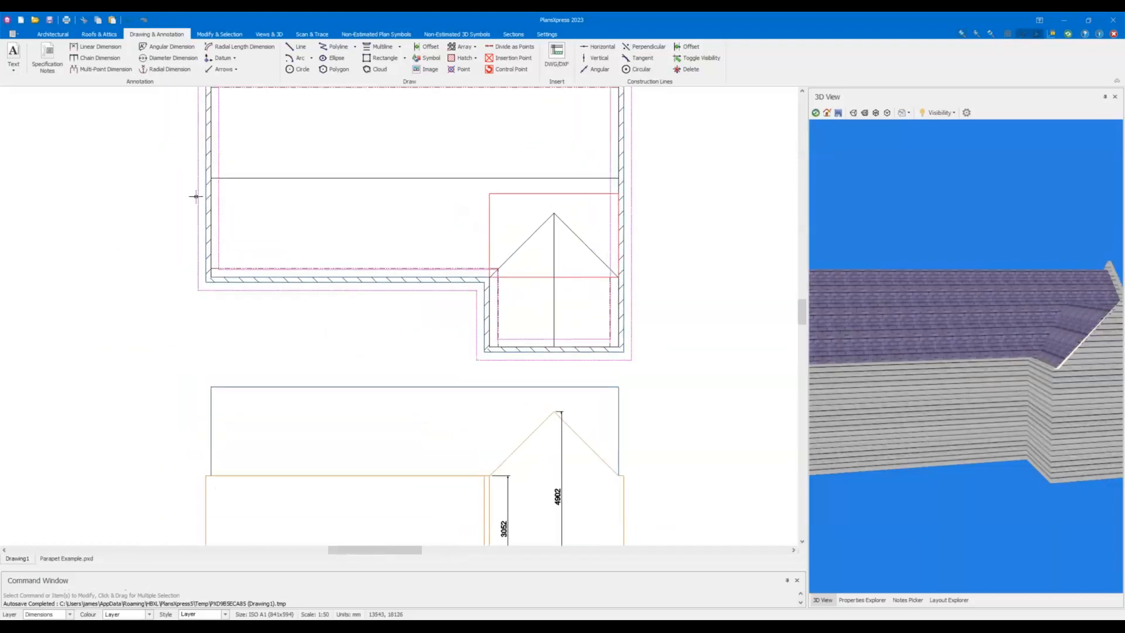
click(97, 46)
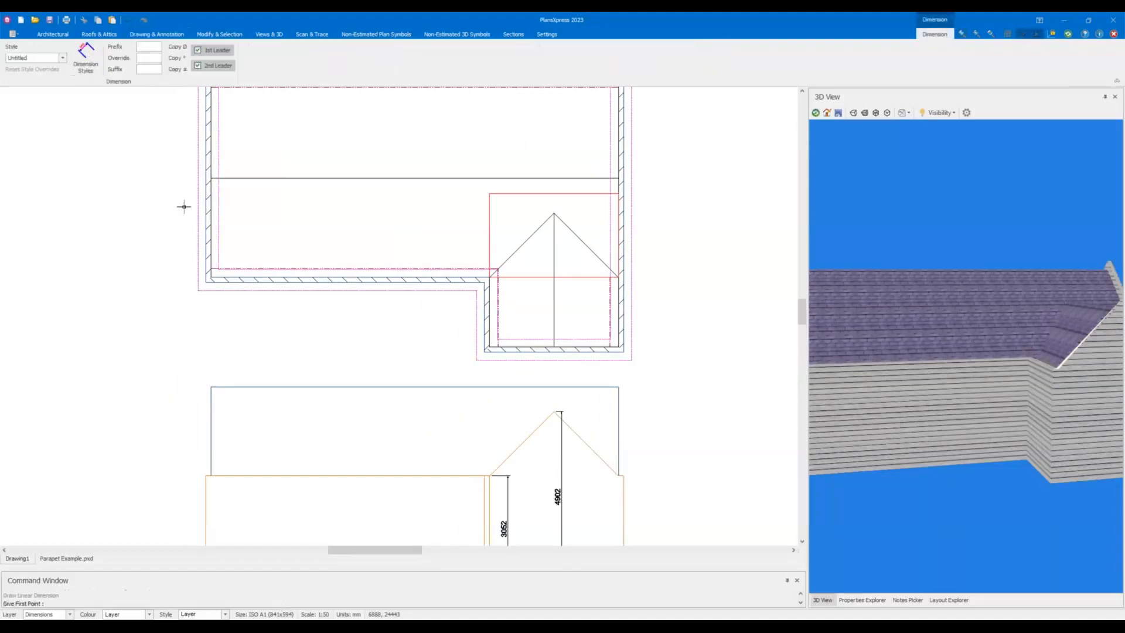
scroll(185, 217, up, 2)
click(211, 308)
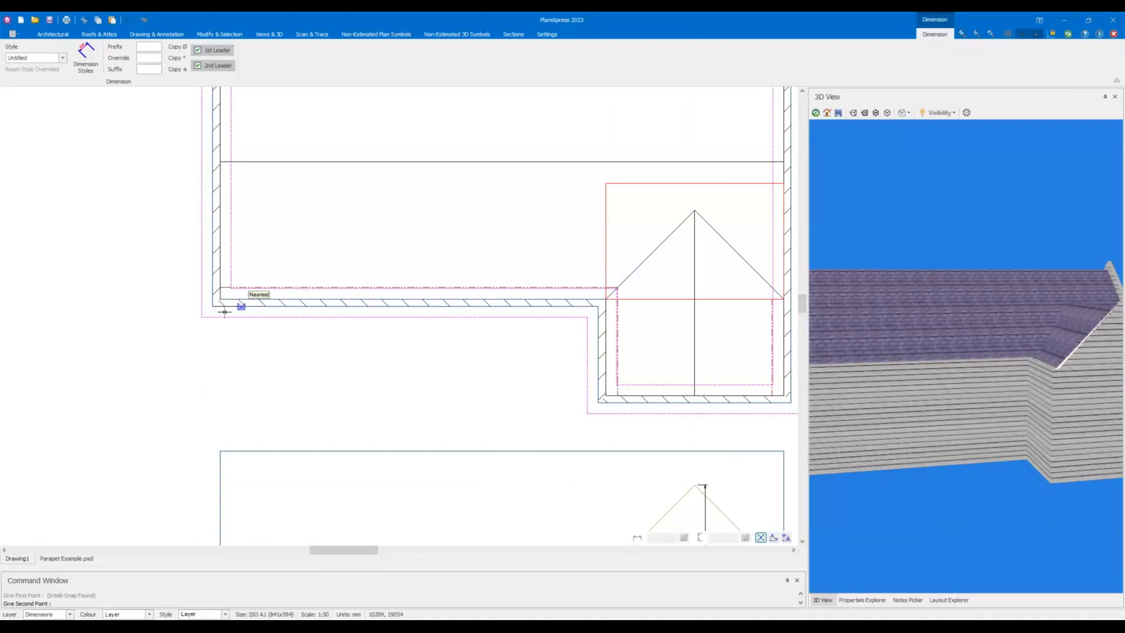
key(Escape)
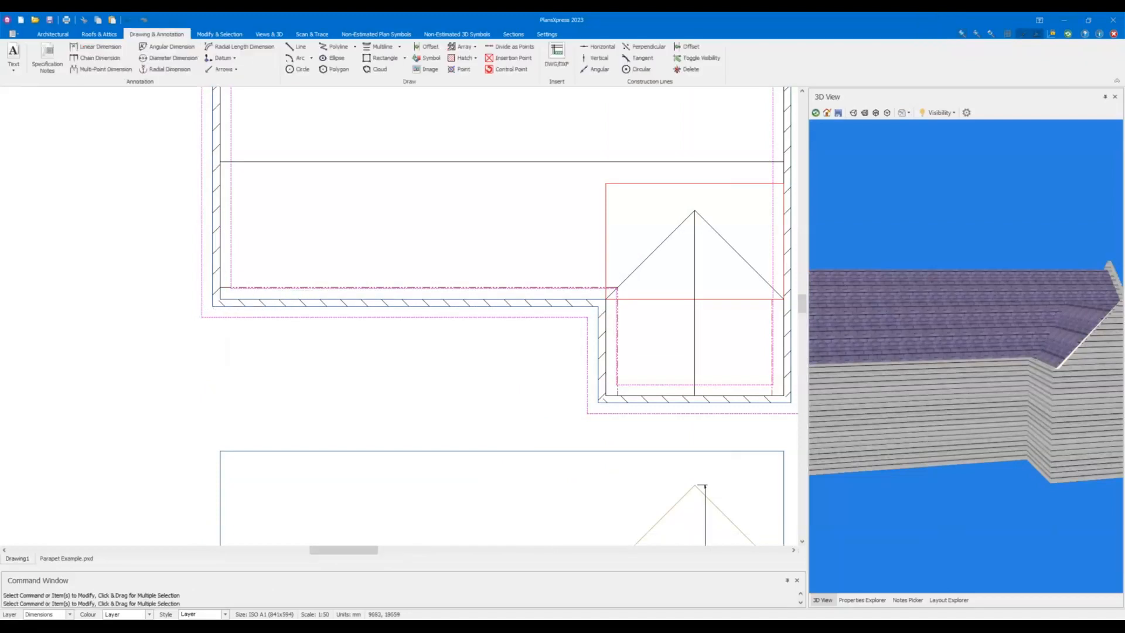
Add a horizontal linear dimension below the main block's front wall, from its outer corner to the inside face of the wing's side wall.
right_click(225, 354)
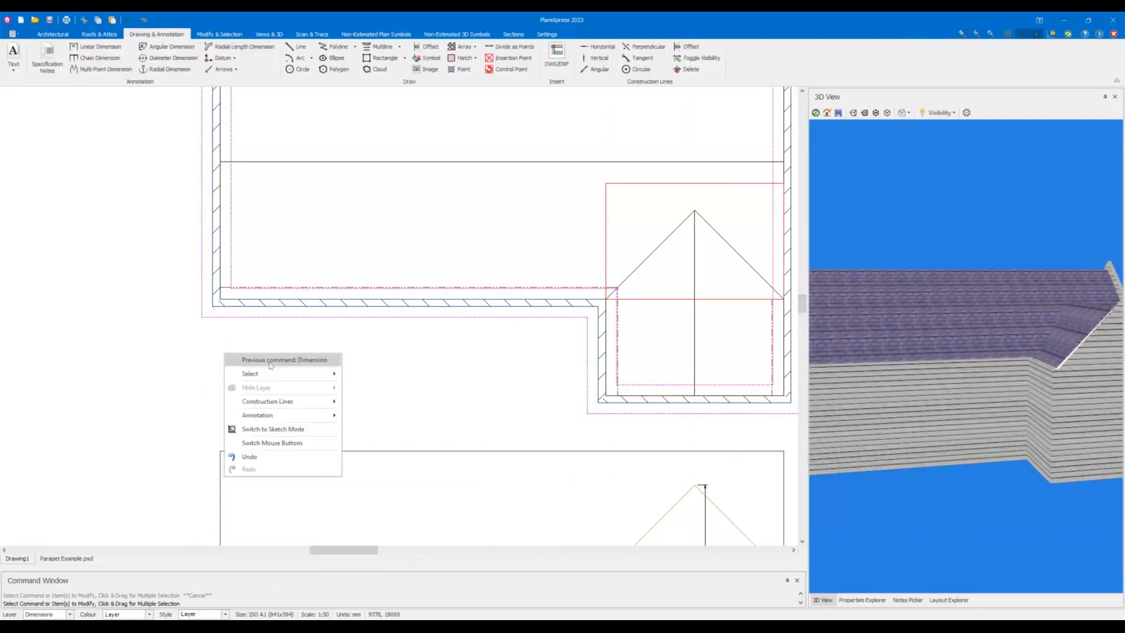
click(271, 360)
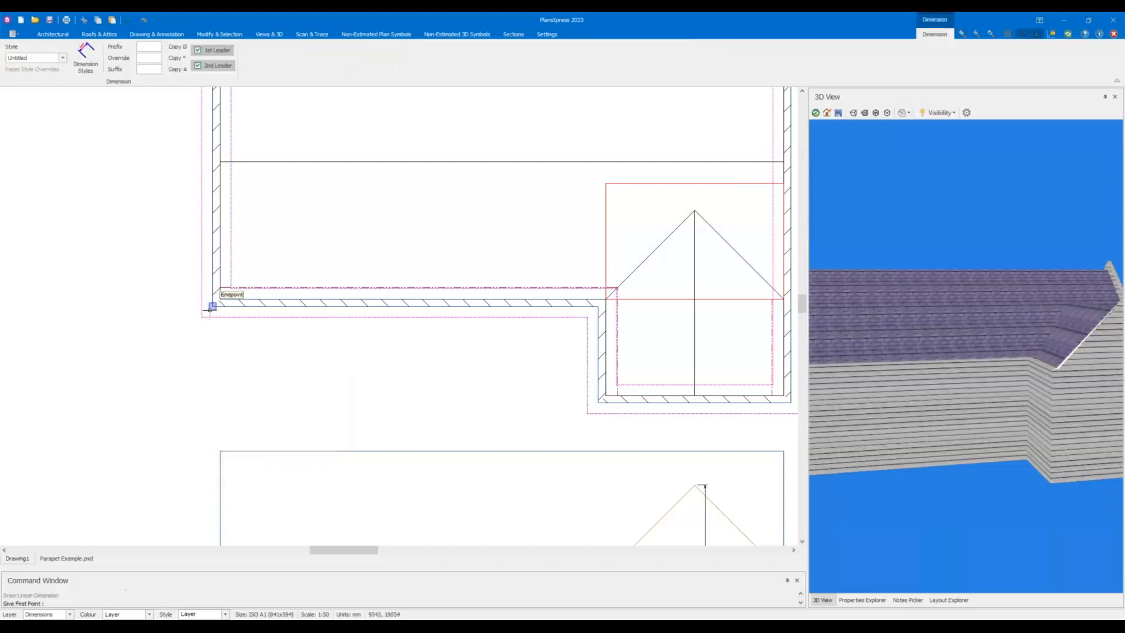
click(212, 306)
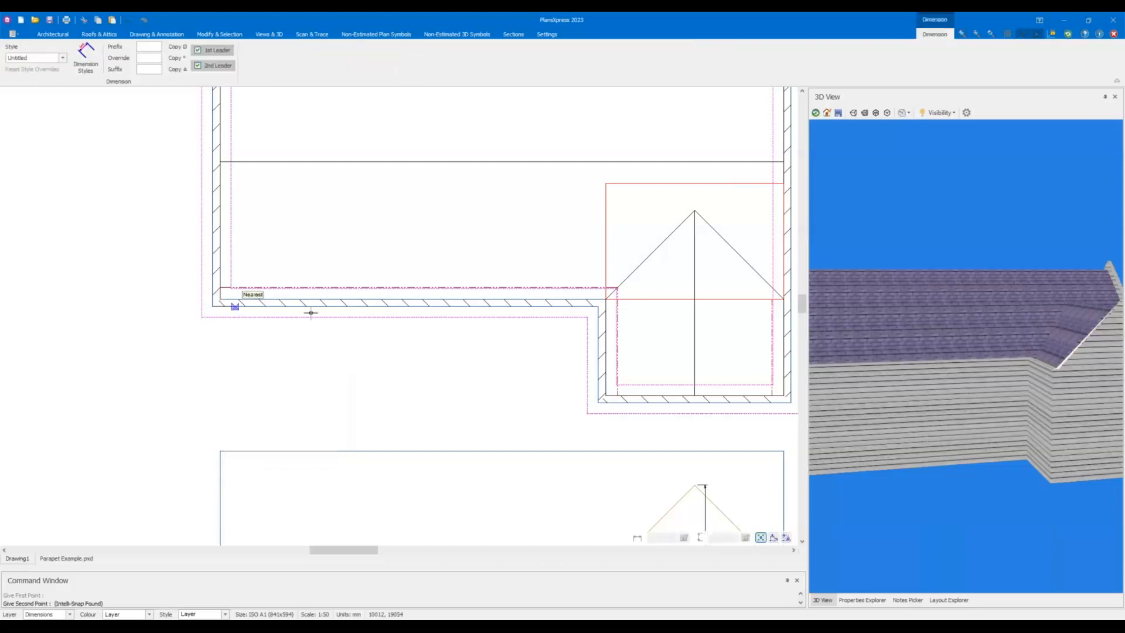
click(606, 299)
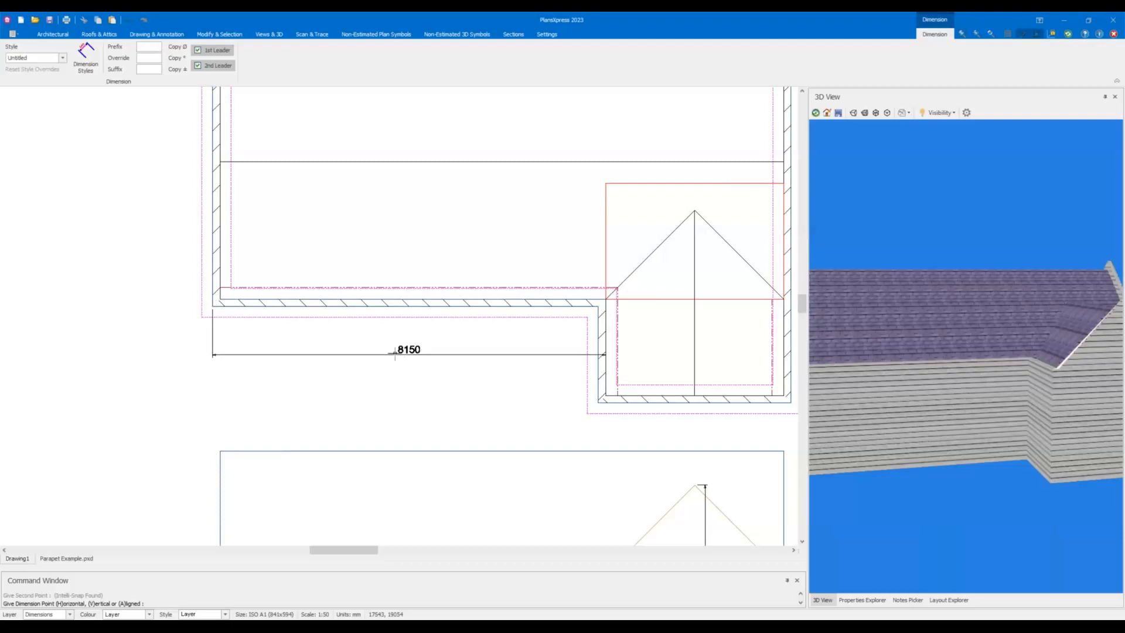
click(392, 339)
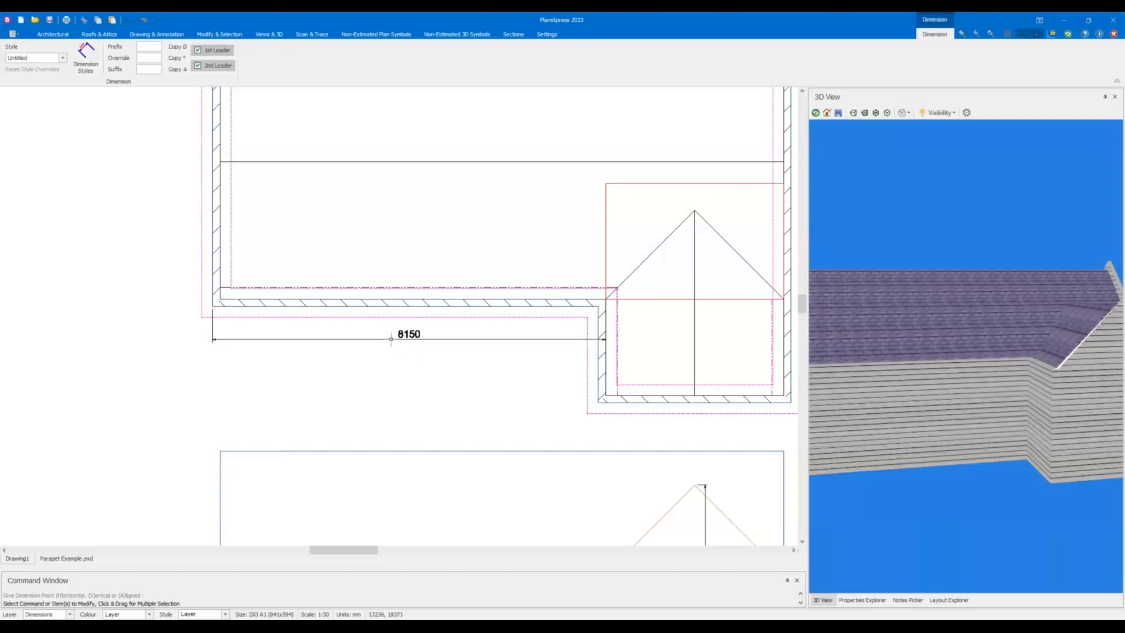
Add a vertical linear dimension along the wing's projecting side wall, from the L's inner corner to the wing's front corner.
right_click(540, 369)
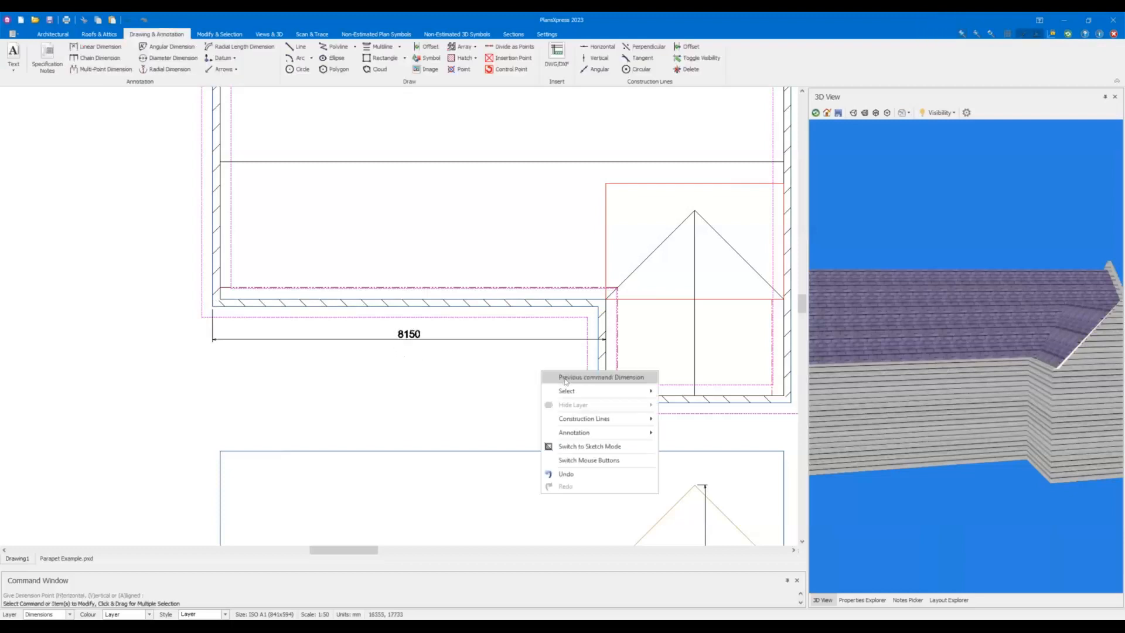
click(565, 380)
click(598, 306)
click(598, 402)
click(557, 396)
scroll(643, 414, up, 1)
Add a horizontal linear dimension below the wing's front wall, between its ridge line and the inside face of the side wall.
right_click(642, 412)
click(671, 421)
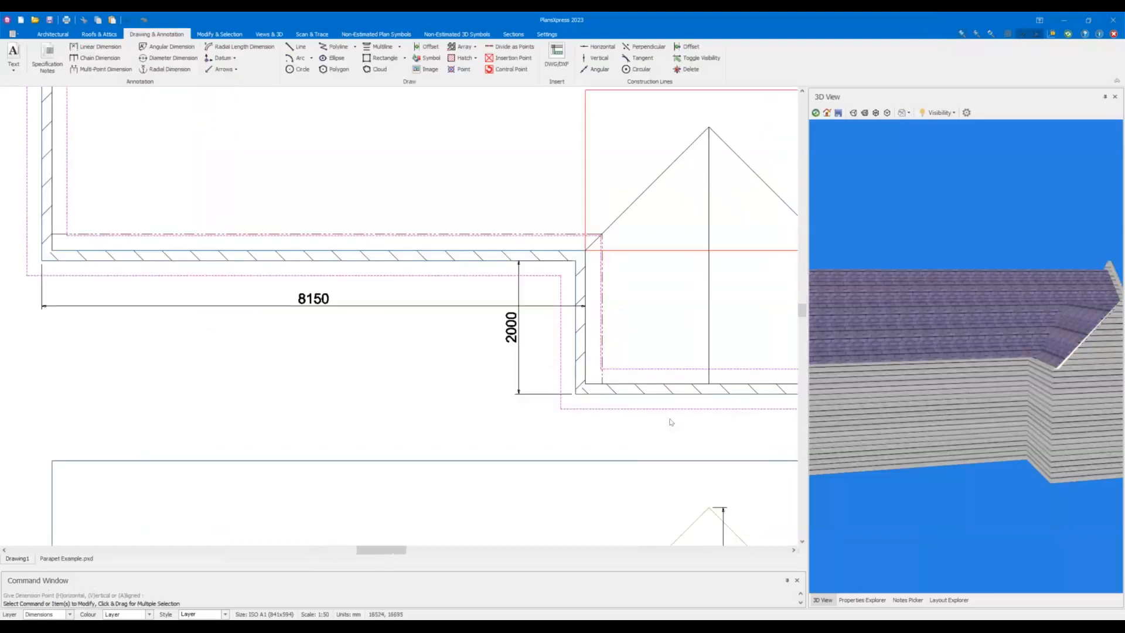
click(709, 385)
click(705, 402)
click(681, 435)
scroll(369, 385, down, 3)
drag(374, 319, 395, 270)
scroll(396, 310, up, 1)
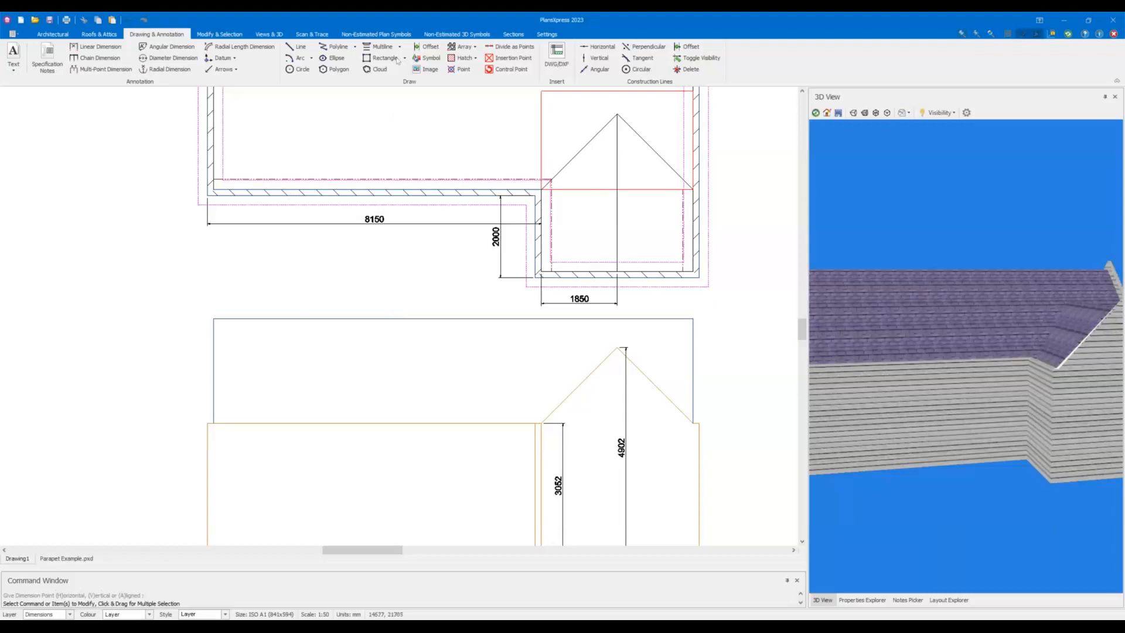
Choose the flat coping for sloping and horizontal wall from the Walls/Fencing category of the 3D architectural symbols library.
click(444, 36)
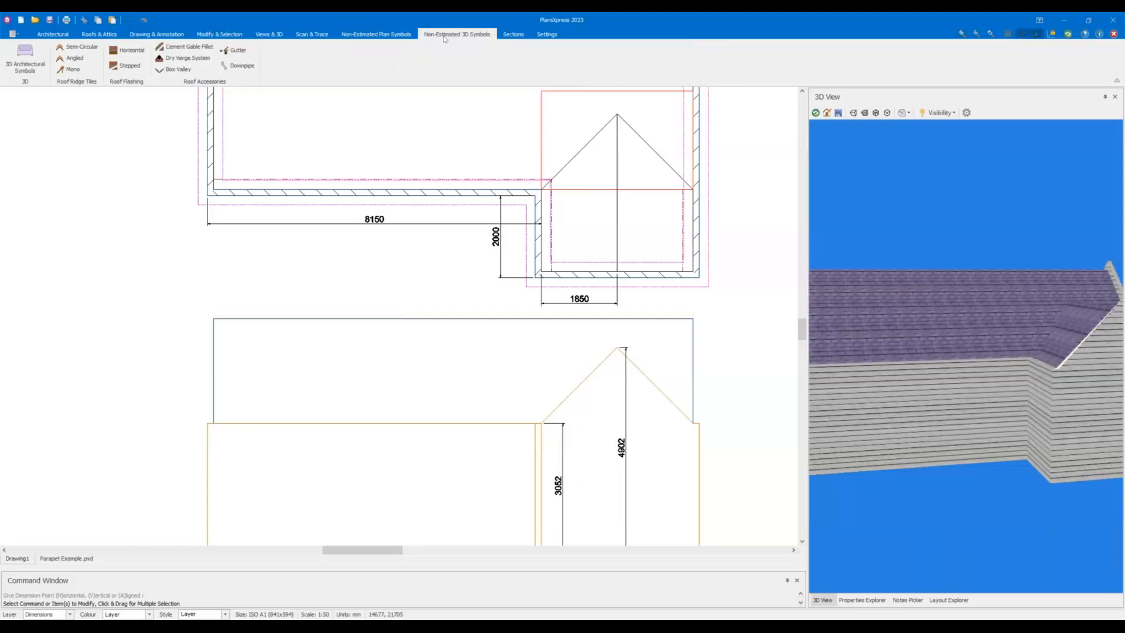
click(21, 70)
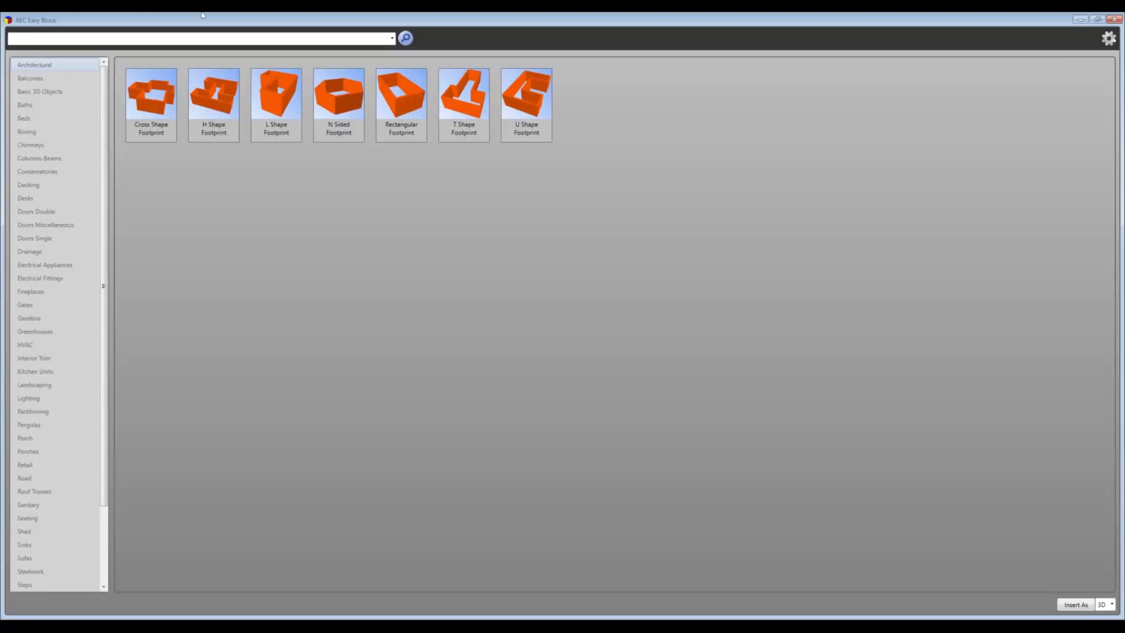
drag(495, 24, 499, 88)
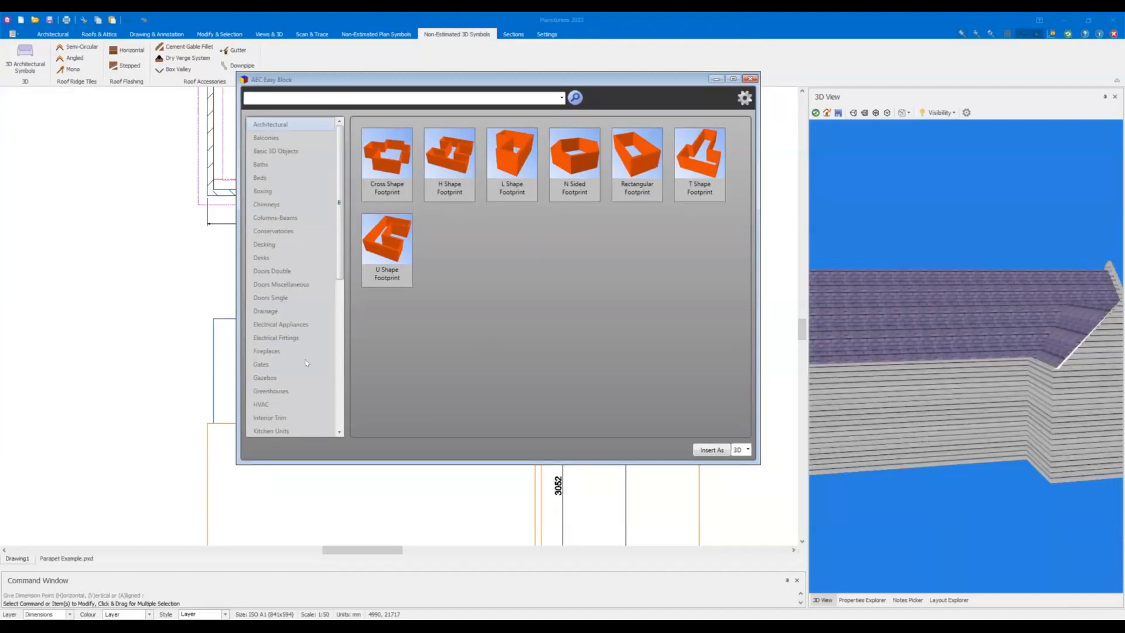
scroll(280, 234, down, 8)
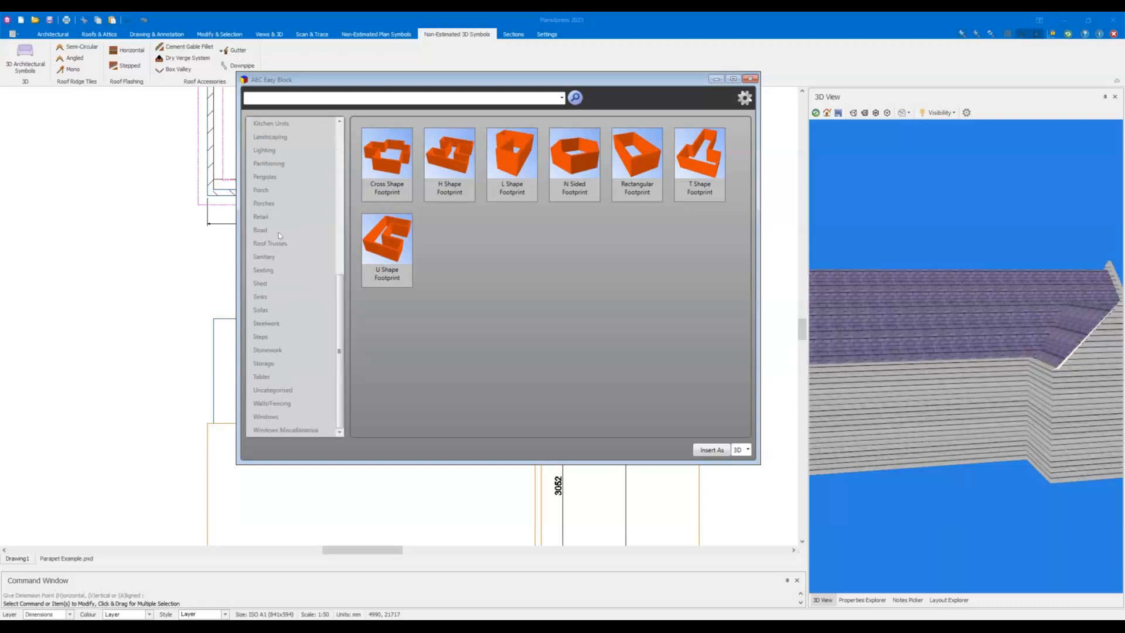
click(280, 403)
scroll(406, 269, down, 1)
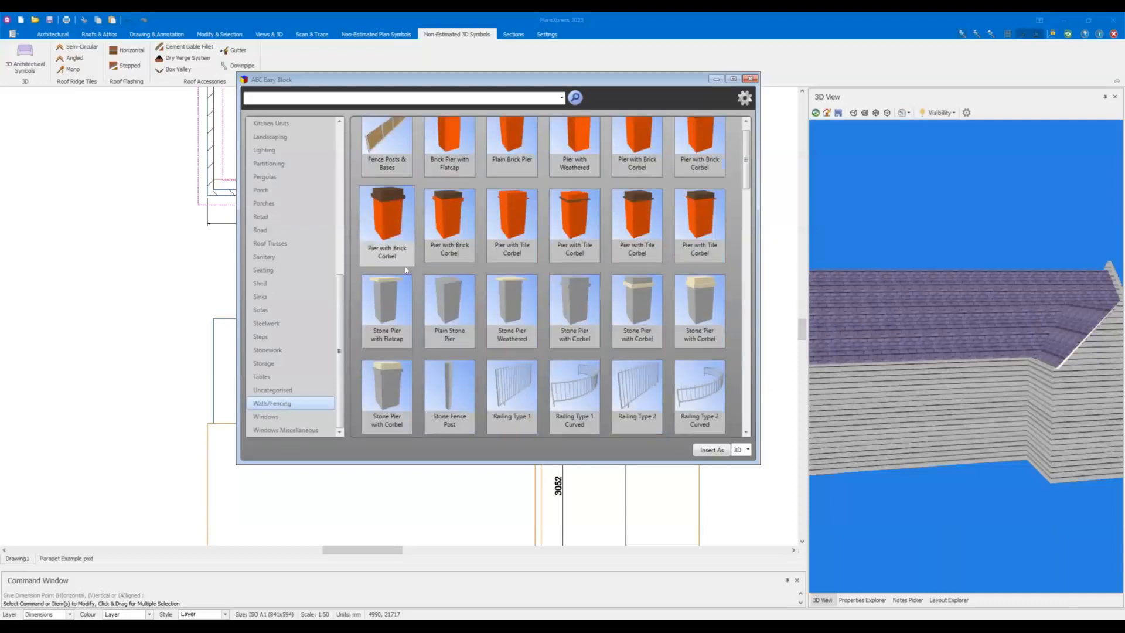
scroll(406, 269, down, 5)
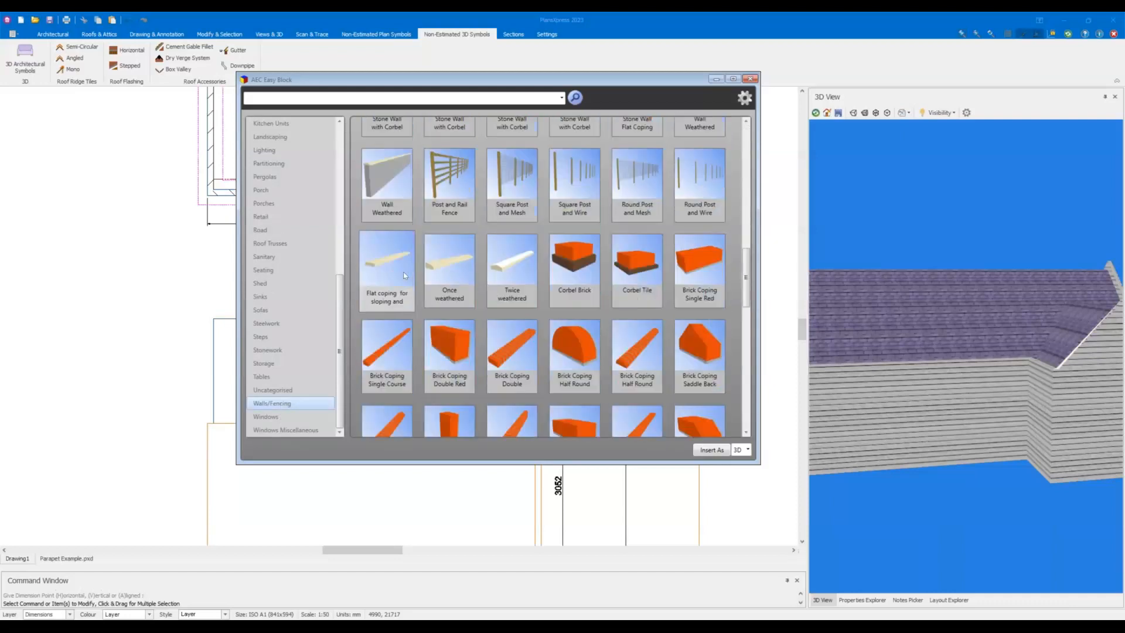
scroll(404, 275, down, 1)
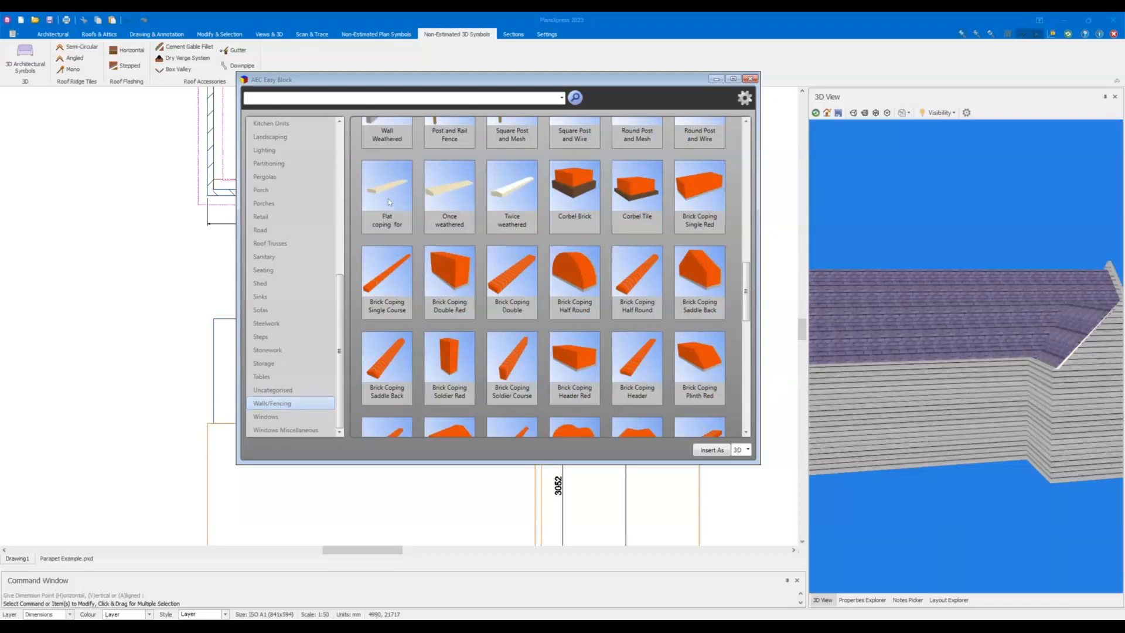
click(388, 198)
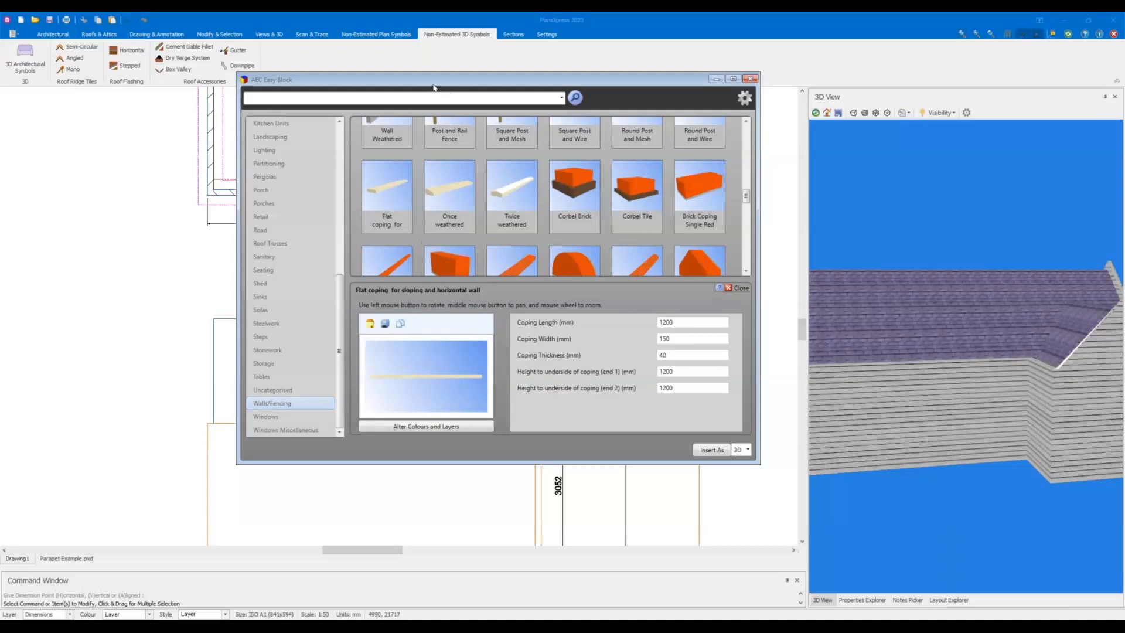
mouse_move(434, 80)
mouse_down()
mouse_move(437, 272)
mouse_move(418, 276)
mouse_move(400, 116)
mouse_up()
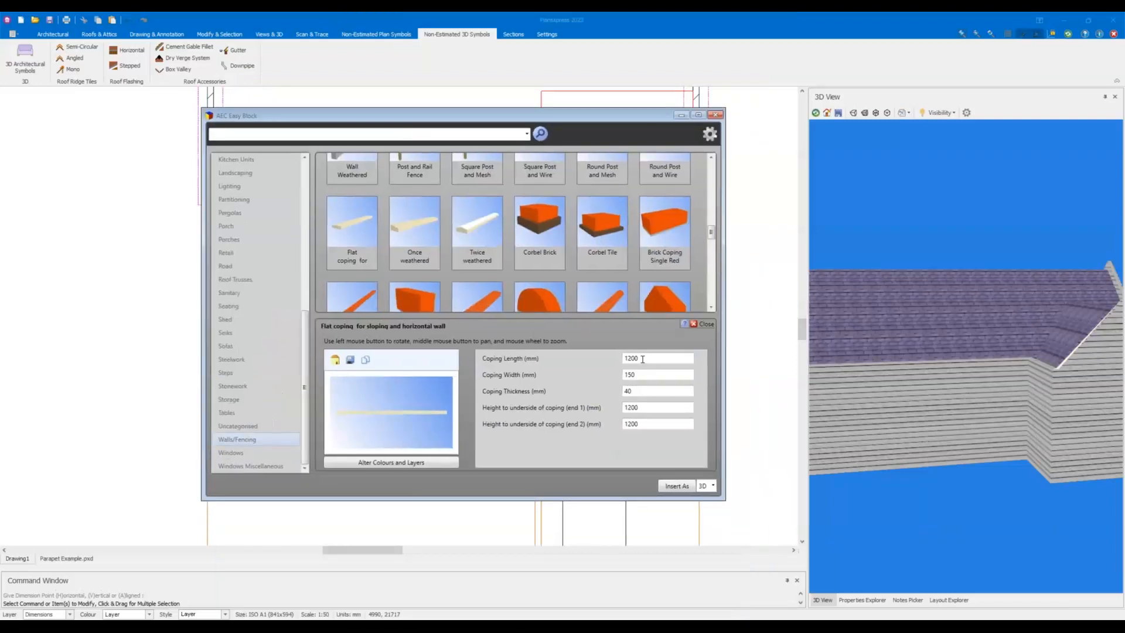
Set the coping length to 8175 mm, width to 175 mm and both end heights to 3052 mm, and insert it as 3D.
drag(641, 359, 536, 354)
text(8175)
key(Tab)
text(175)
key(Tab)
key(Tab)
text(3052)
key(Tab)
text(3052)
click(668, 487)
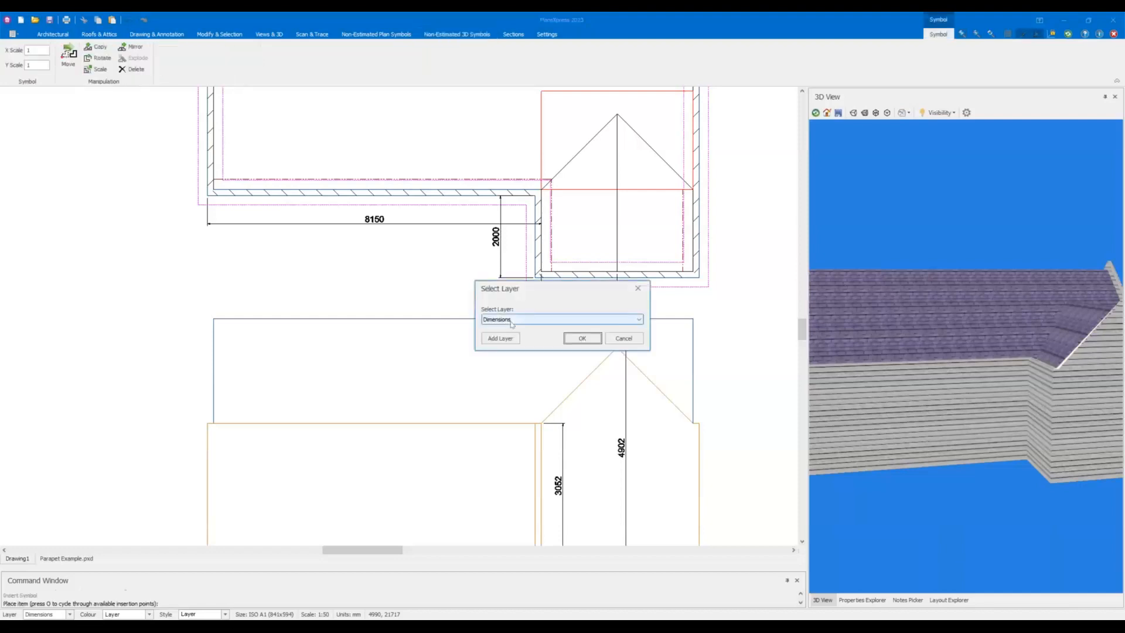
Assign the coping symbol to the Untitled layer.
click(511, 321)
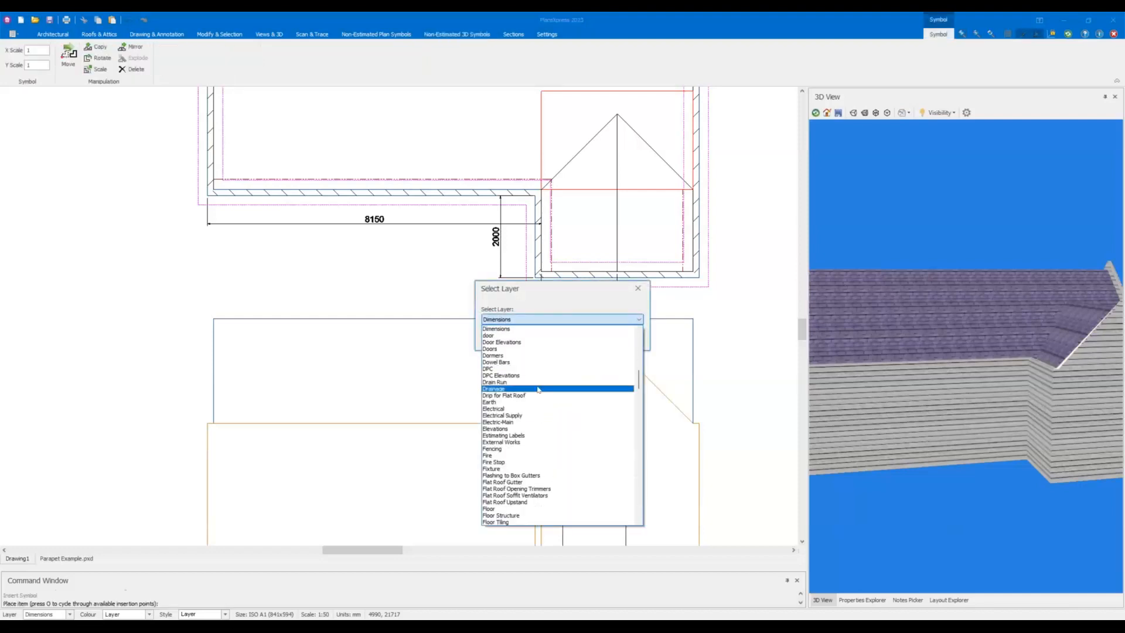
key(u)
scroll(538, 389, down, 2)
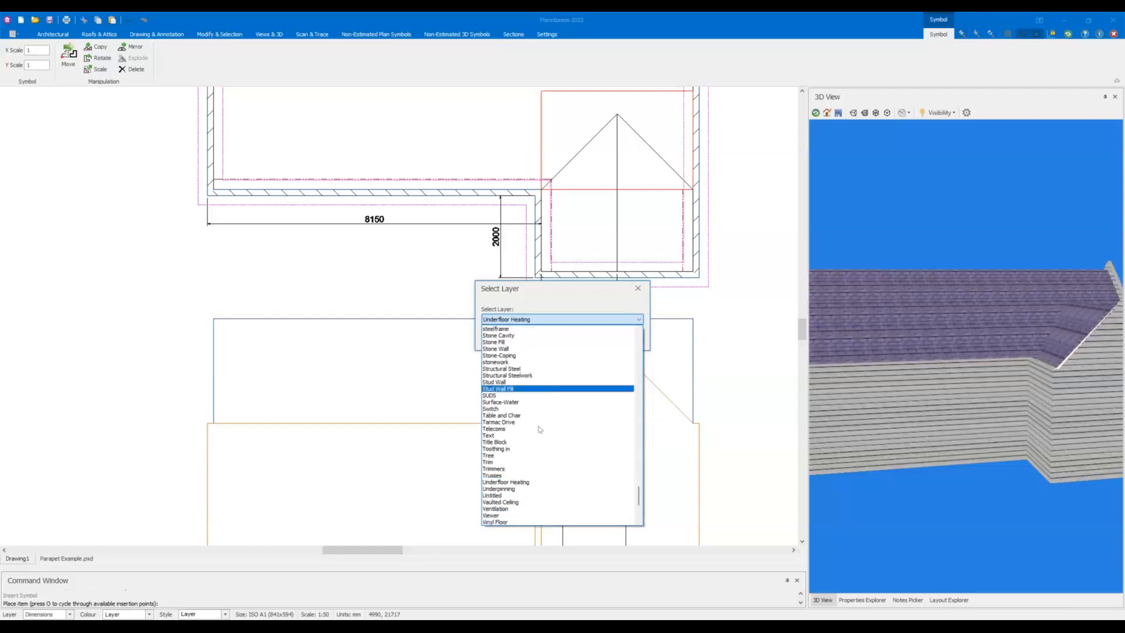
click(504, 496)
click(582, 339)
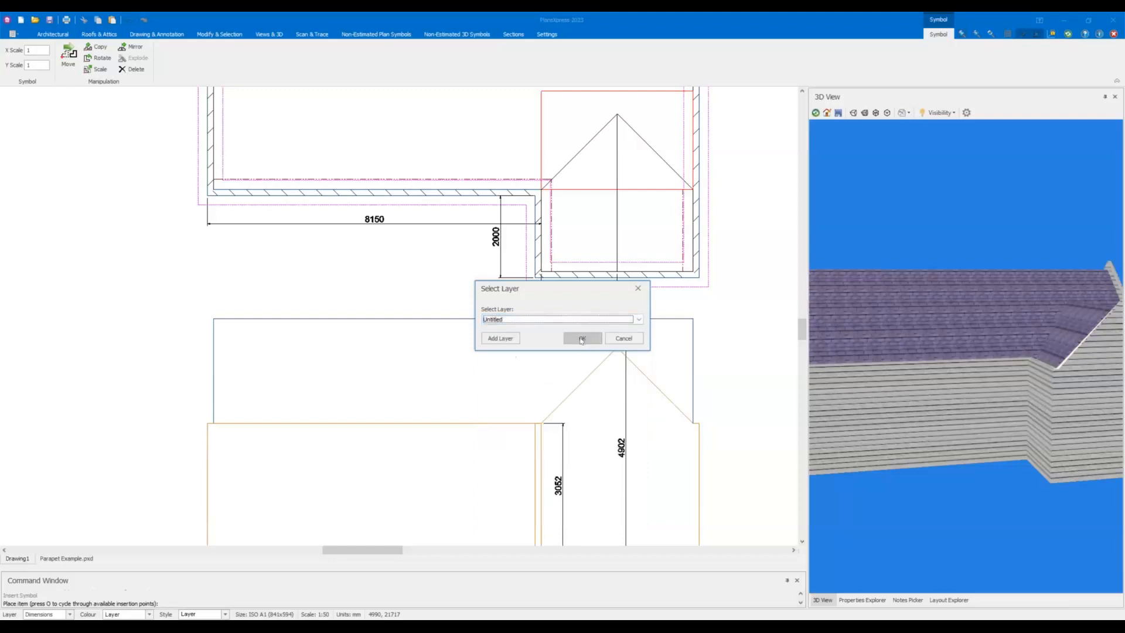
click(582, 341)
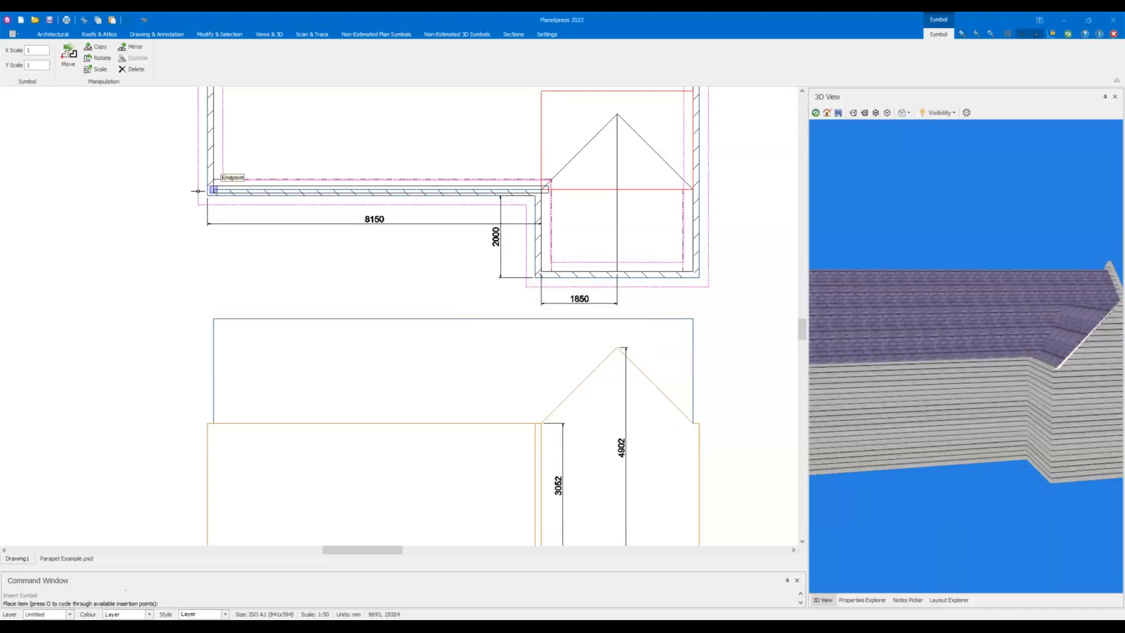
Place the coping horizontally in the free space between the main block's front wall and the elevation.
scroll(200, 191, up, 2)
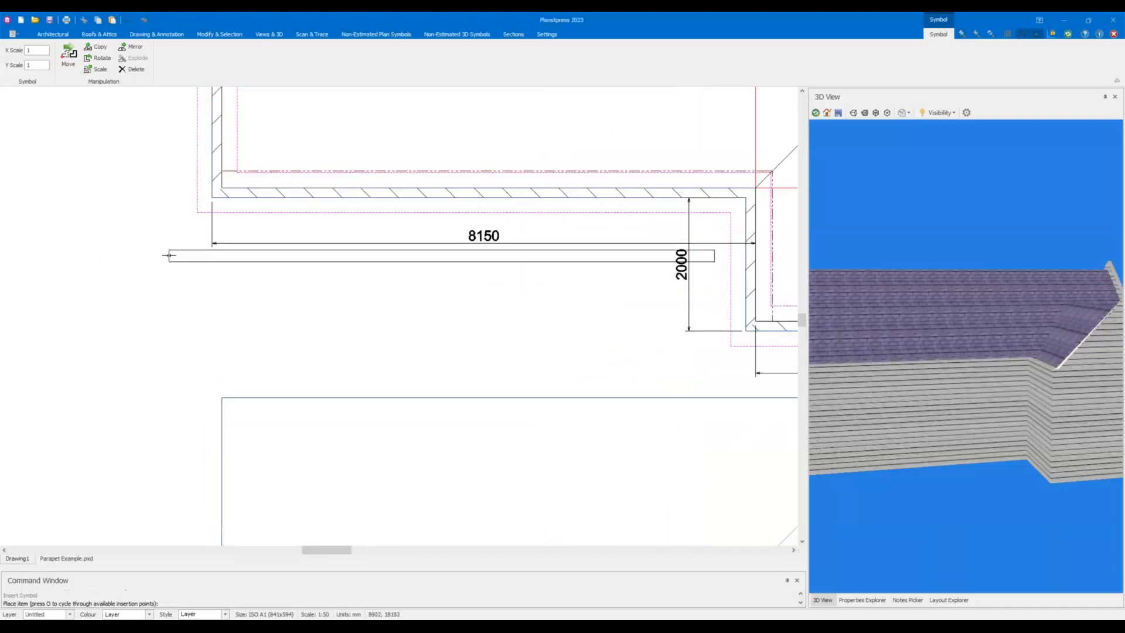
scroll(170, 276, down, 2)
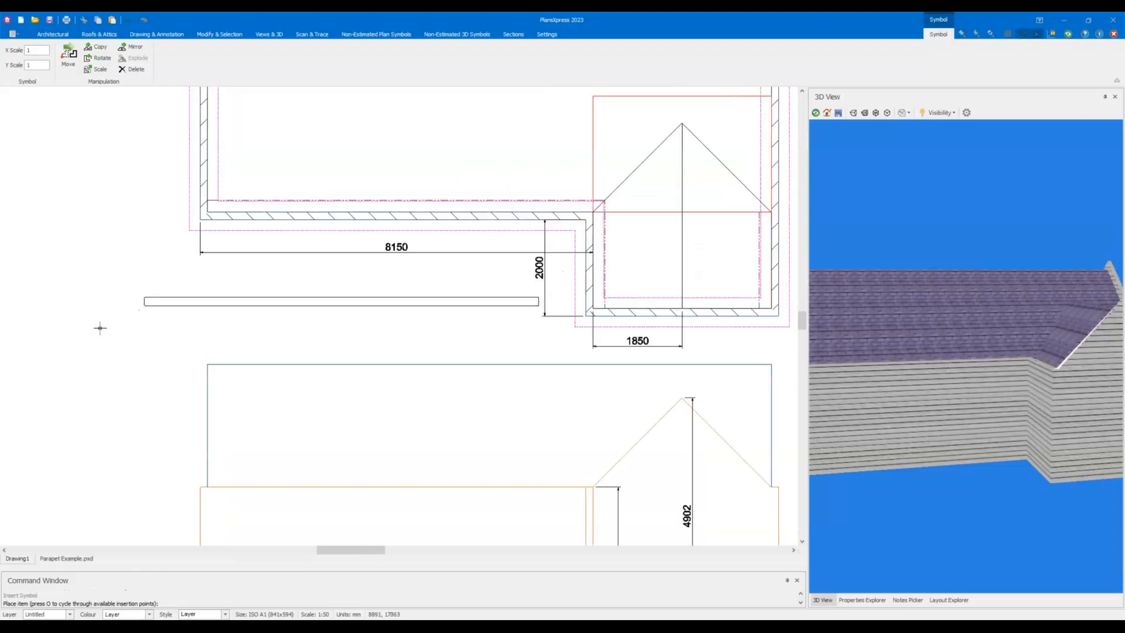
scroll(155, 293, up, 2)
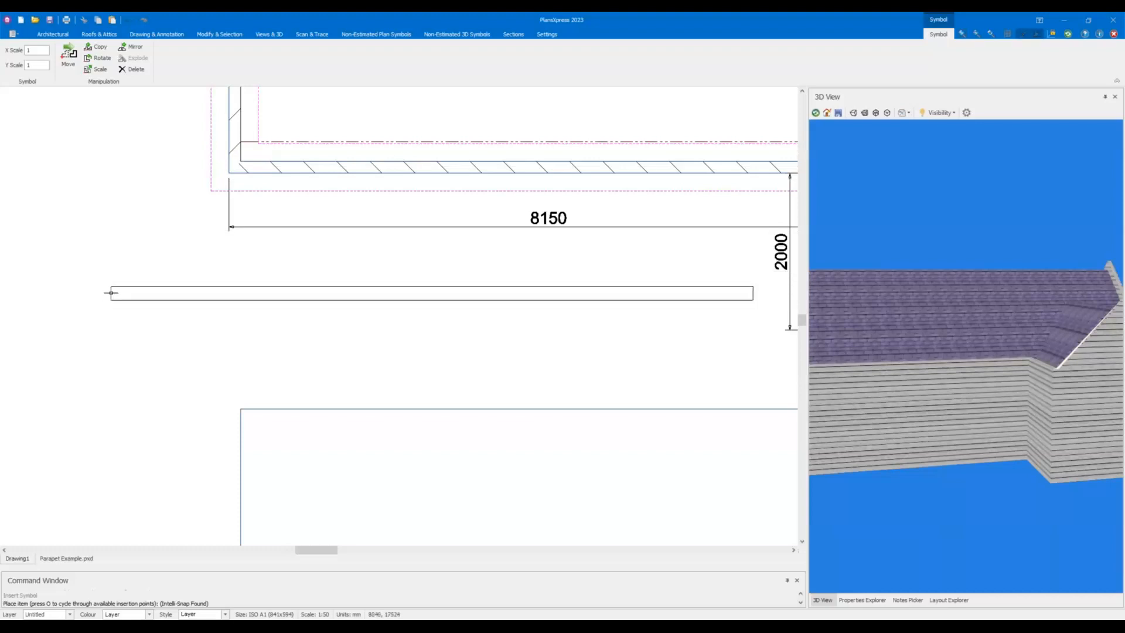
click(112, 293)
click(375, 294)
scroll(378, 290, down, 2)
drag(519, 279, 406, 287)
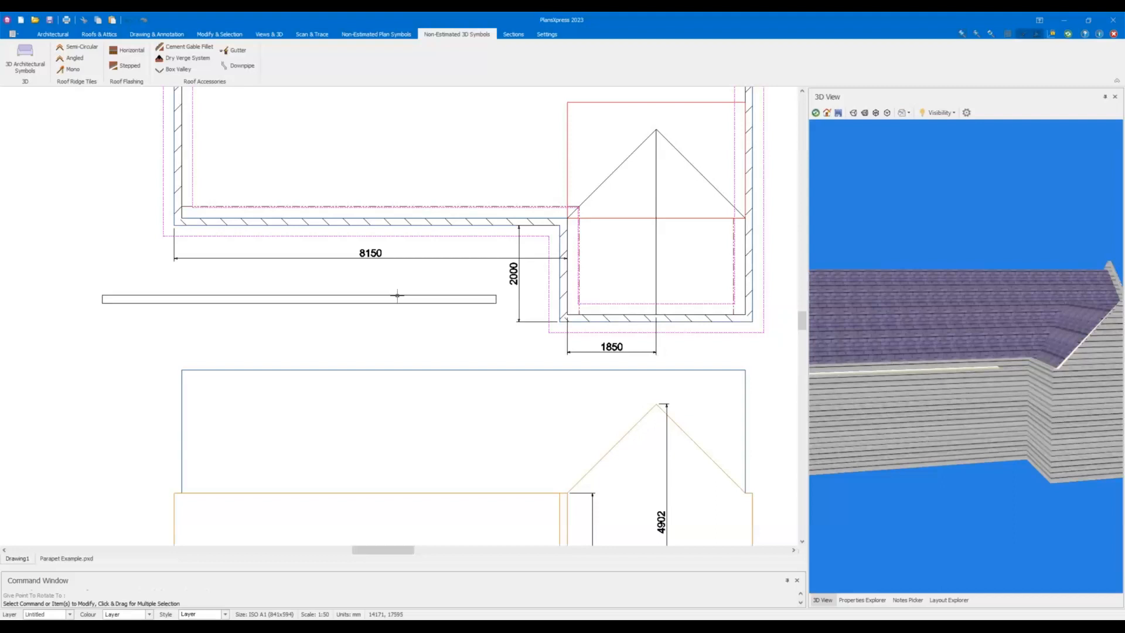
Move the coping onto the main block's front wall, snapping its upper end corner beside the wing to the inside wall corner.
click(397, 295)
right_click(397, 295)
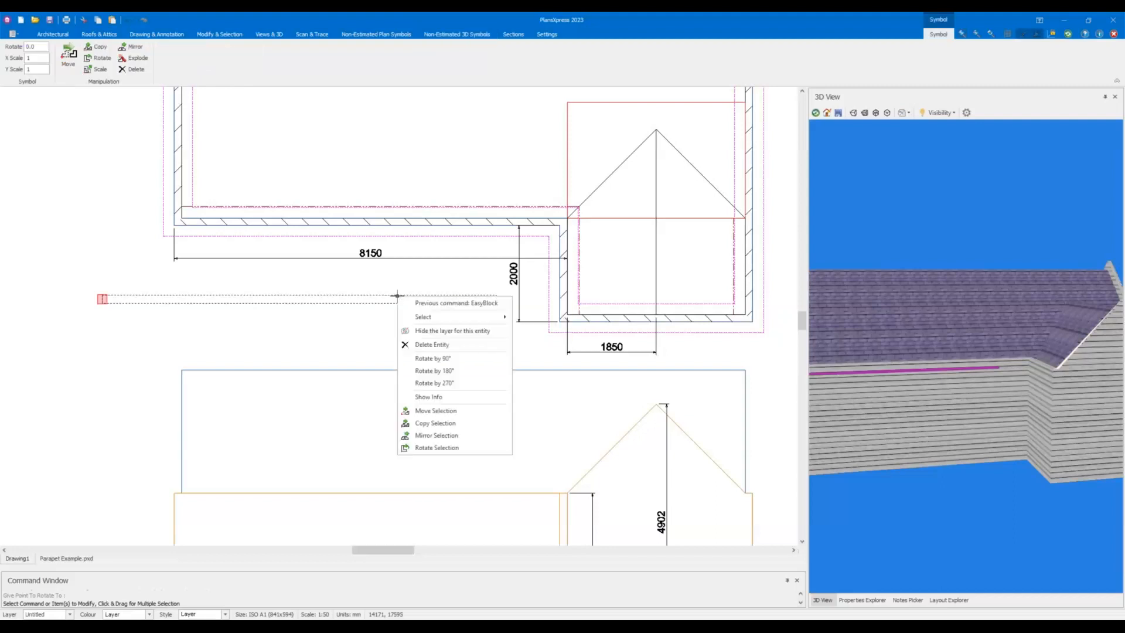
click(463, 409)
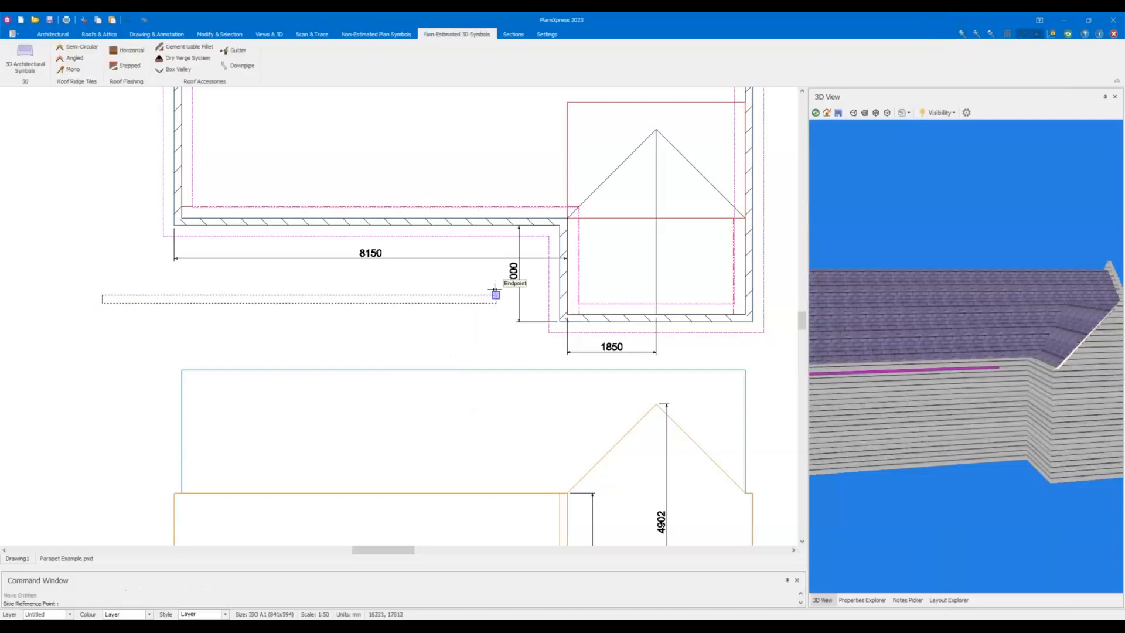
click(496, 295)
scroll(496, 294, up, 1)
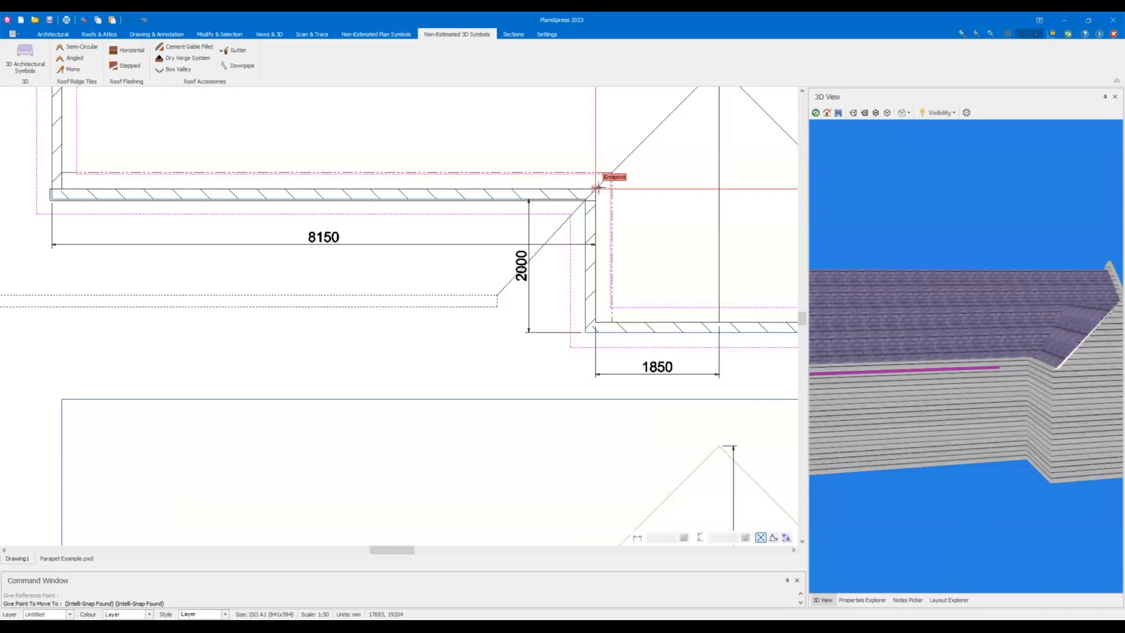
click(597, 188)
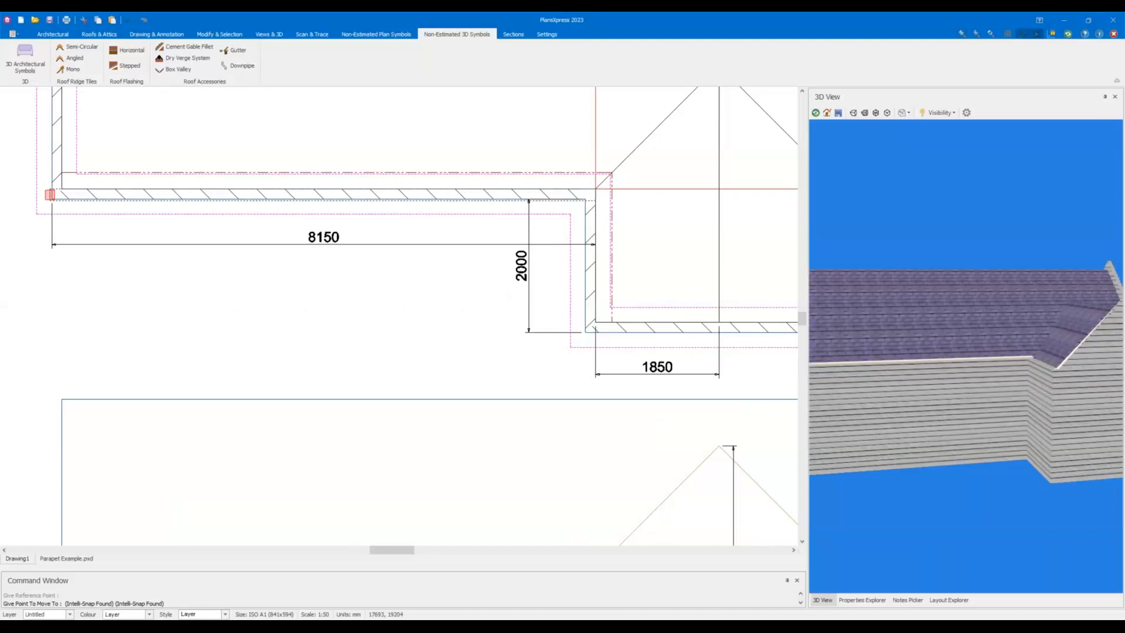
Examine the coping on the main block's front parapet and its end at the wing's inner corner in the 3D view.
scroll(919, 355, up, 5)
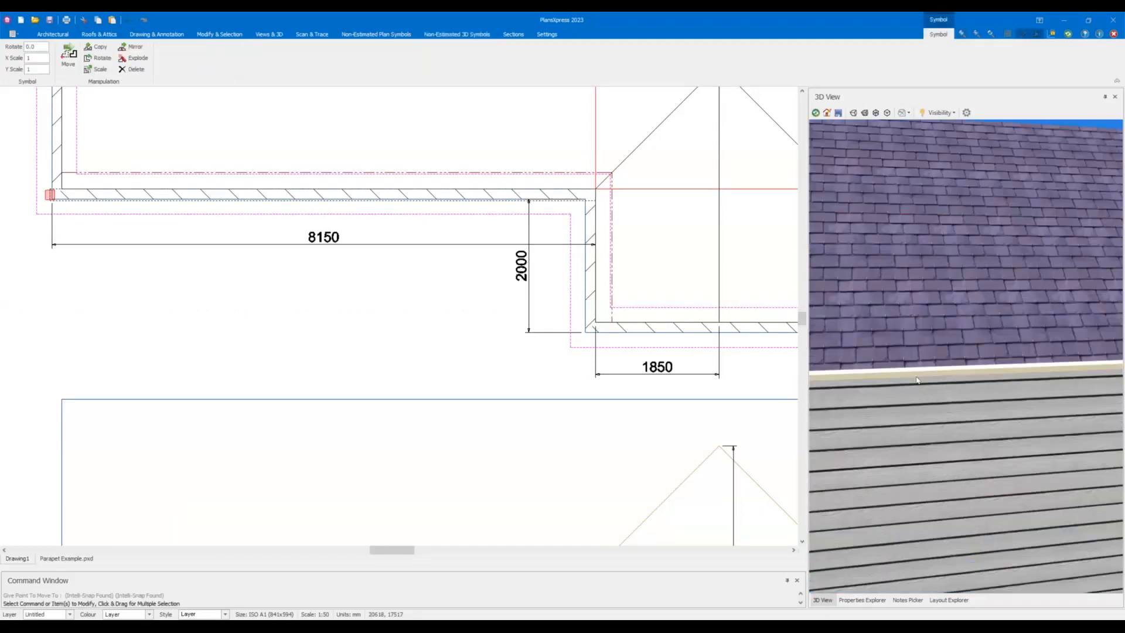
drag(941, 389, 850, 375)
scroll(927, 414, down, 2)
scroll(924, 369, down, 3)
drag(924, 369, 816, 397)
scroll(974, 368, up, 2)
scroll(957, 373, up, 2)
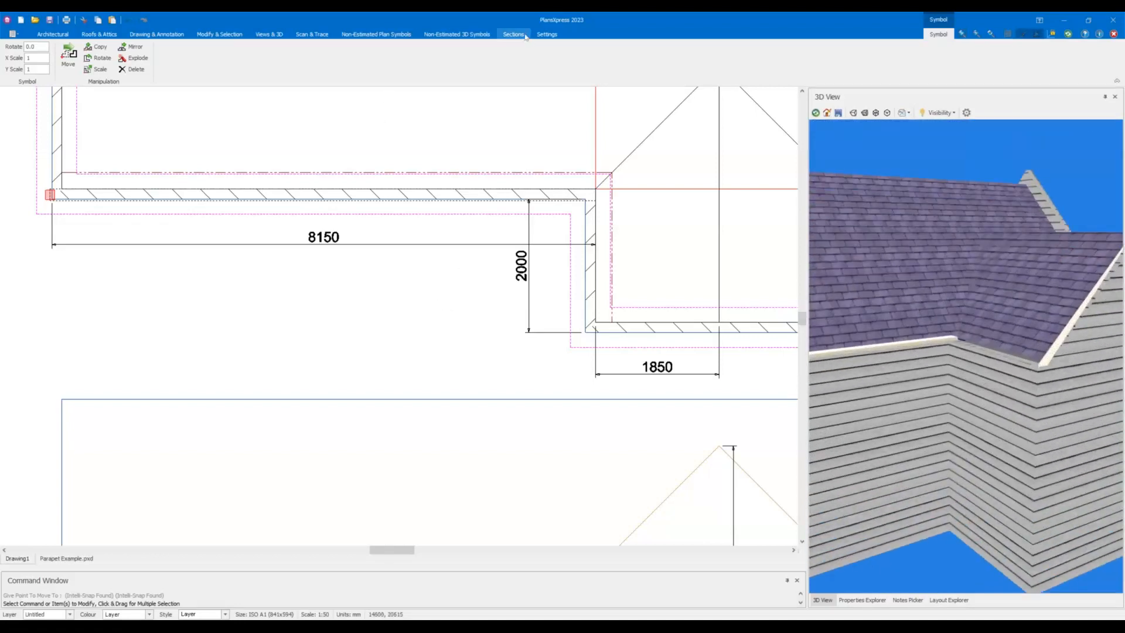
Reopen the flat coping symbol, set its length to 2000 mm and insert it.
click(457, 34)
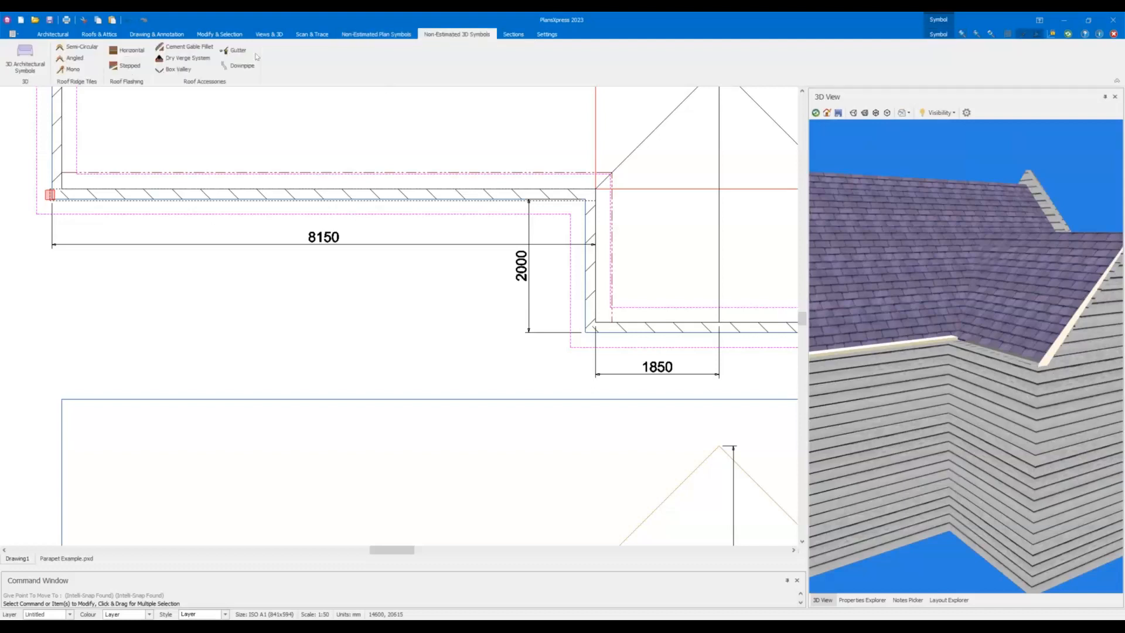
click(24, 64)
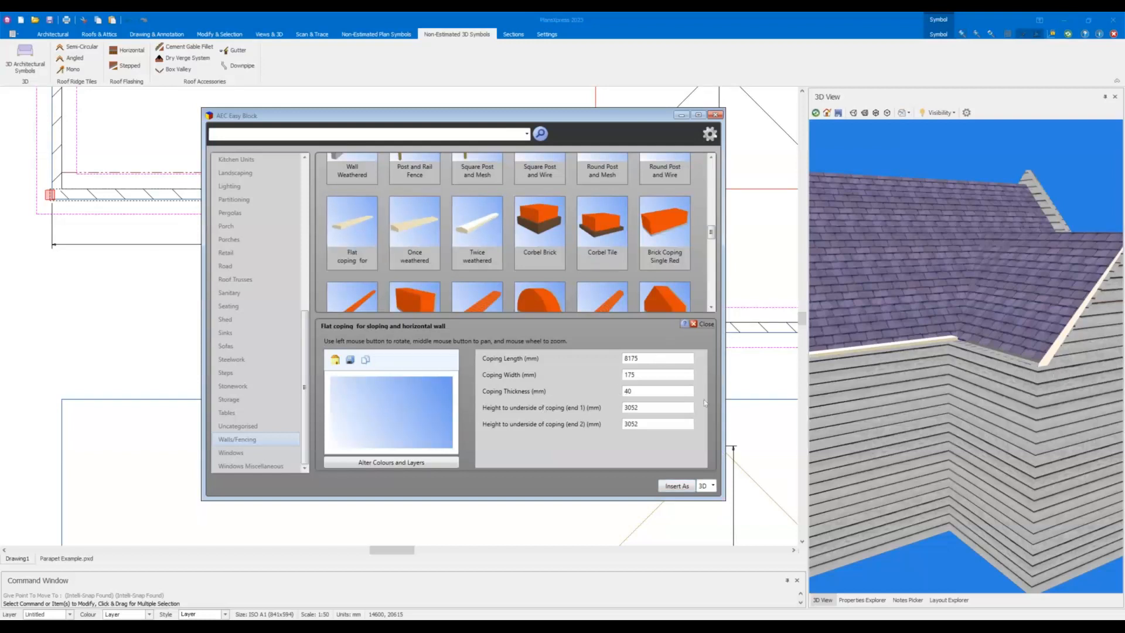
drag(652, 358, 556, 361)
text(2000)
key(Escape)
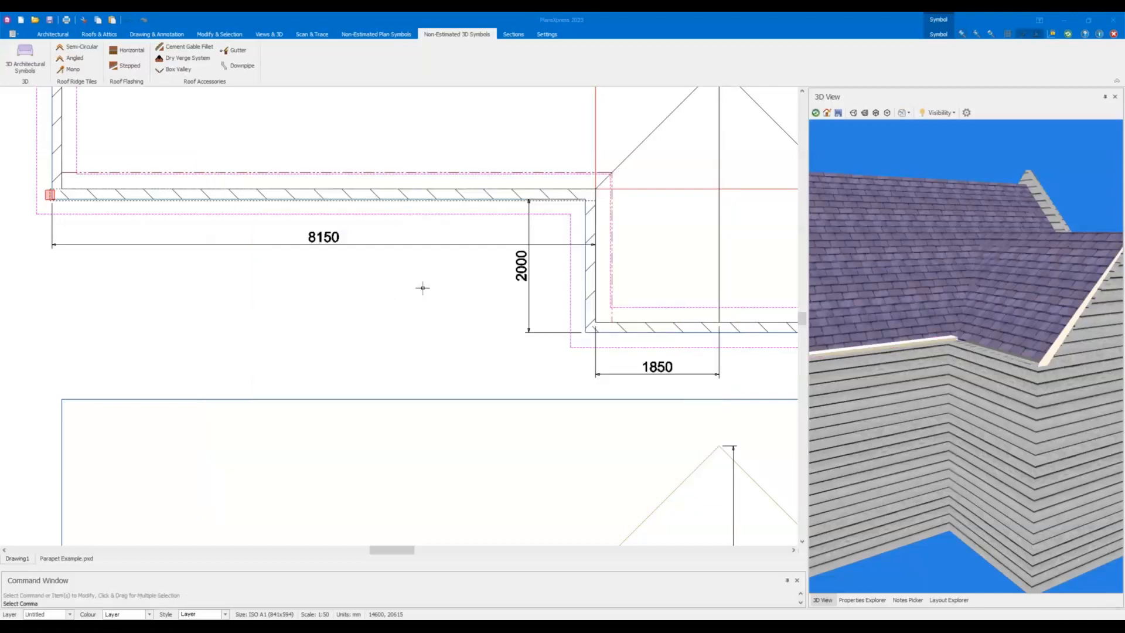
Assign the coping to the Untitled layer and place it vertically in the free space beside the wing.
click(582, 342)
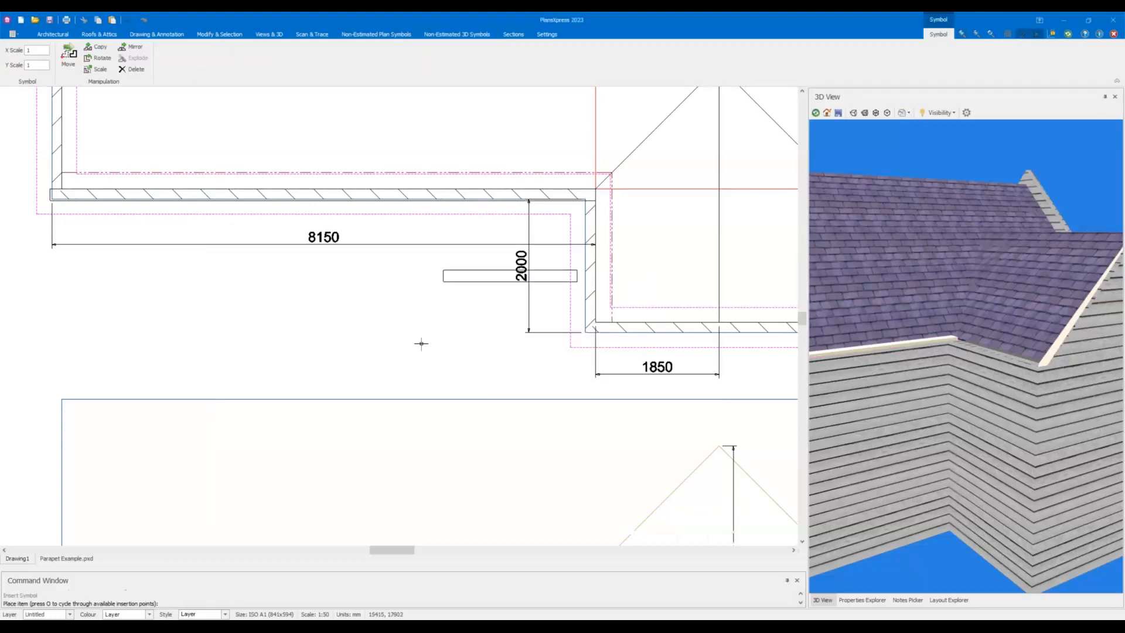
click(446, 342)
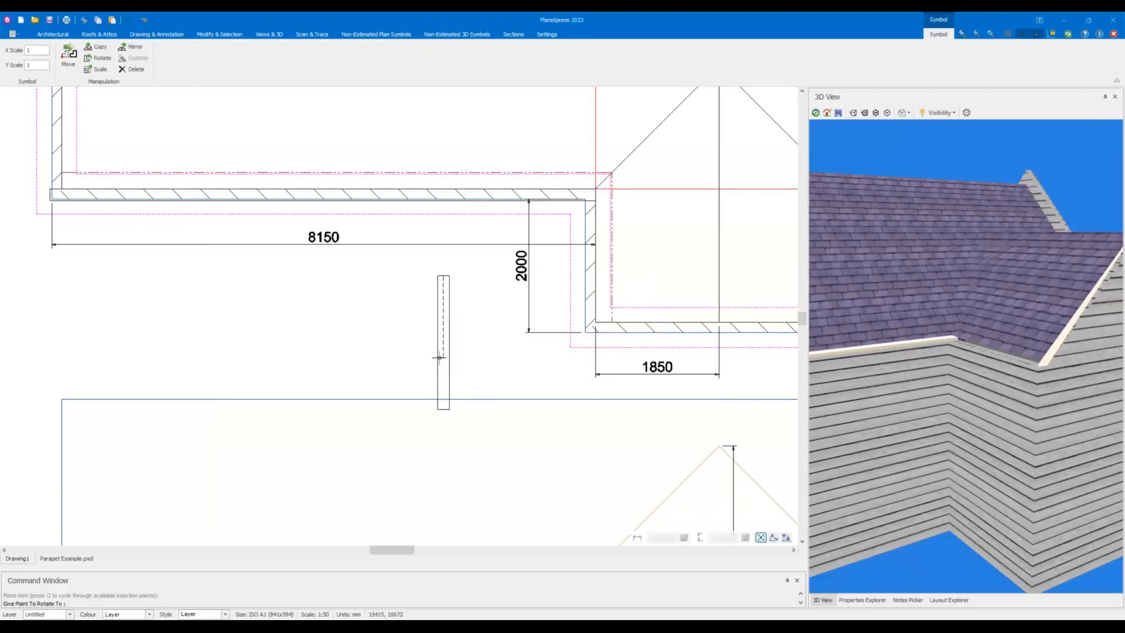
click(439, 357)
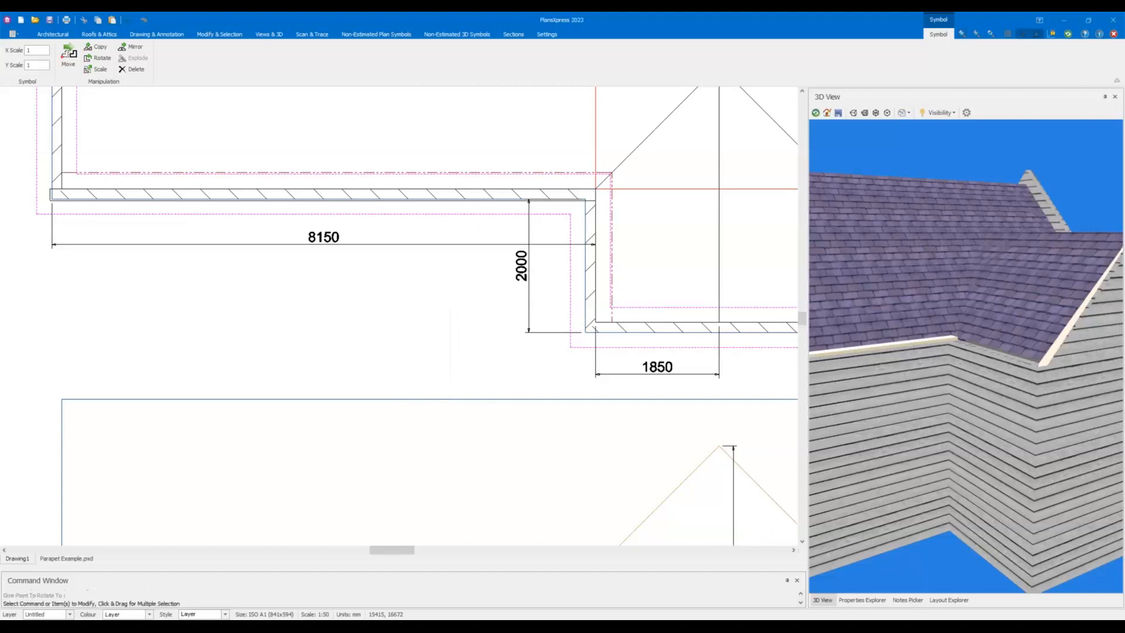
Move the vertical coping onto the wing's short side wall, snapping its upper inner corner to the end corner of the main block's front coping.
click(450, 297)
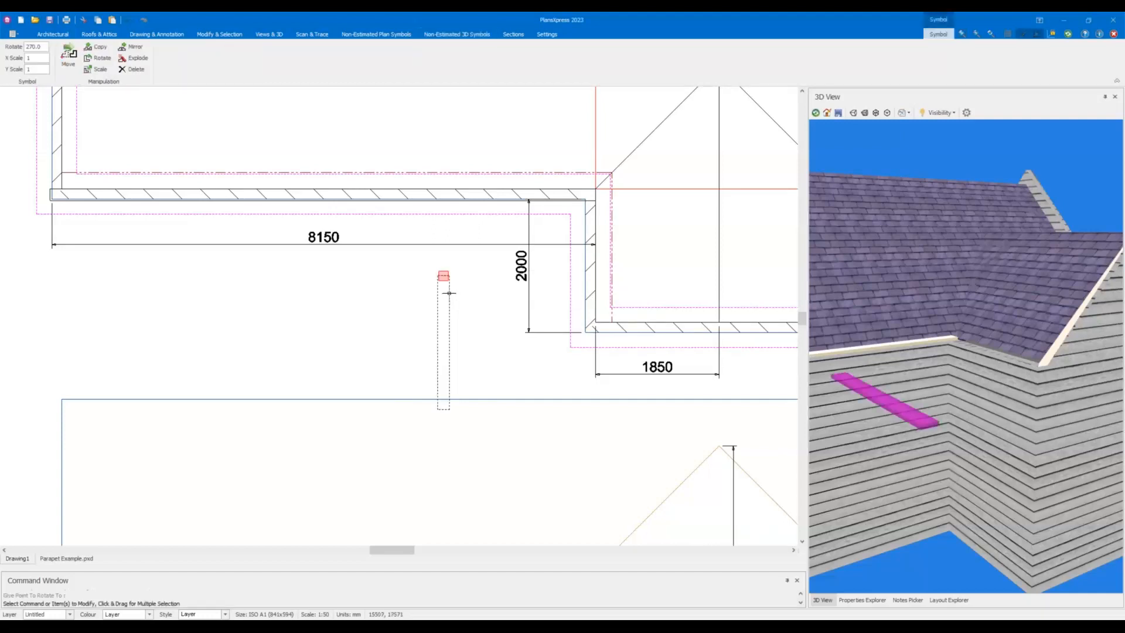
right_click(448, 288)
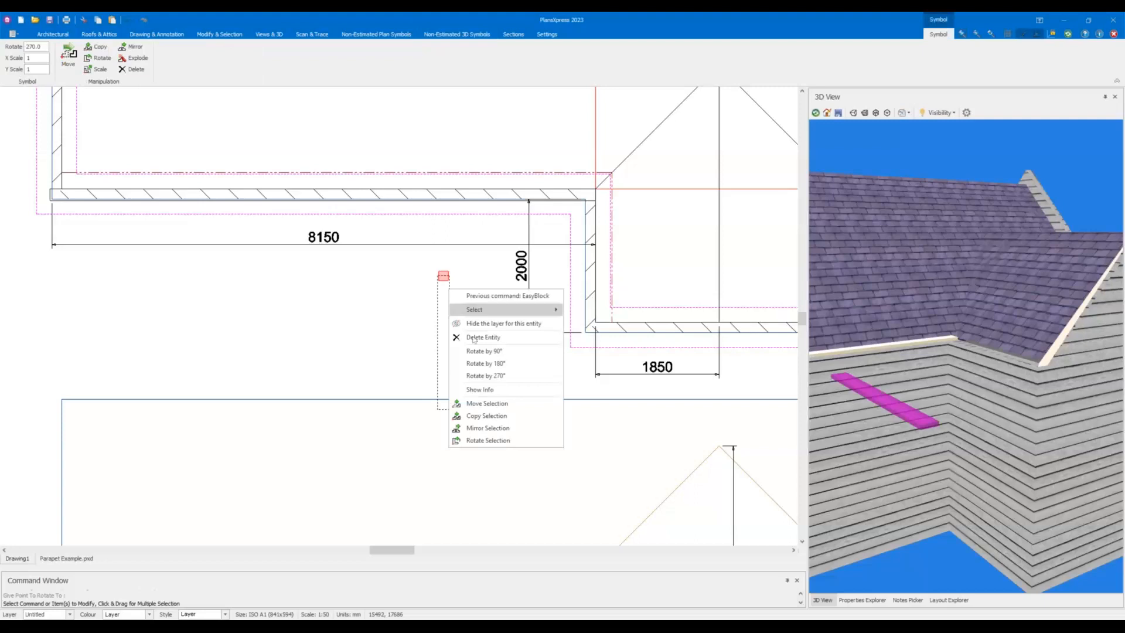
click(492, 402)
click(450, 276)
scroll(595, 199, up, 4)
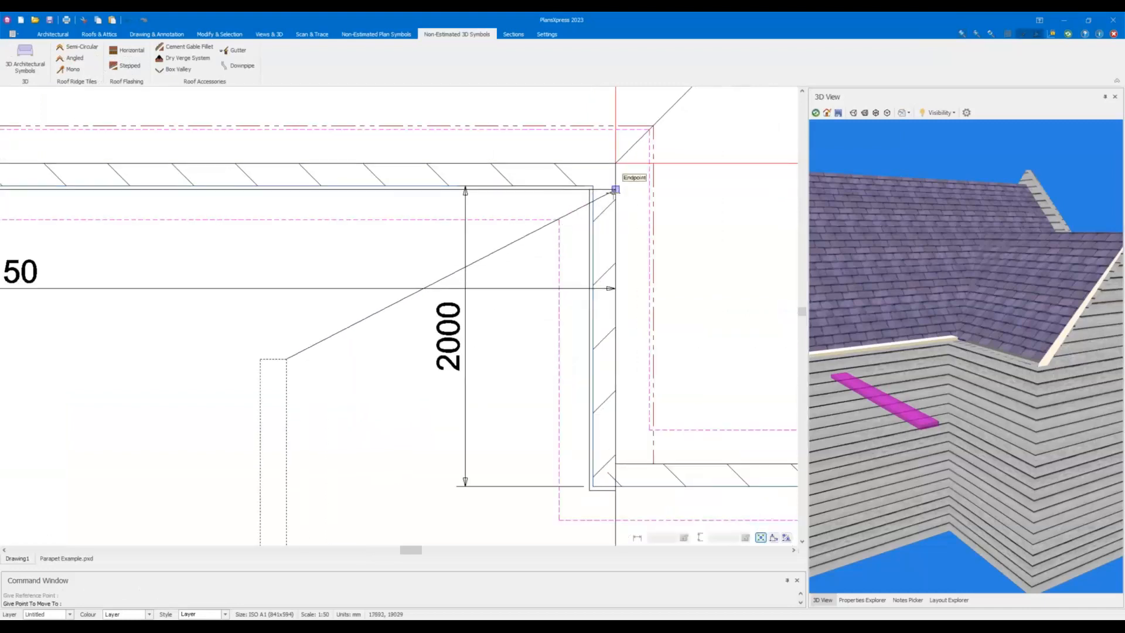
click(615, 190)
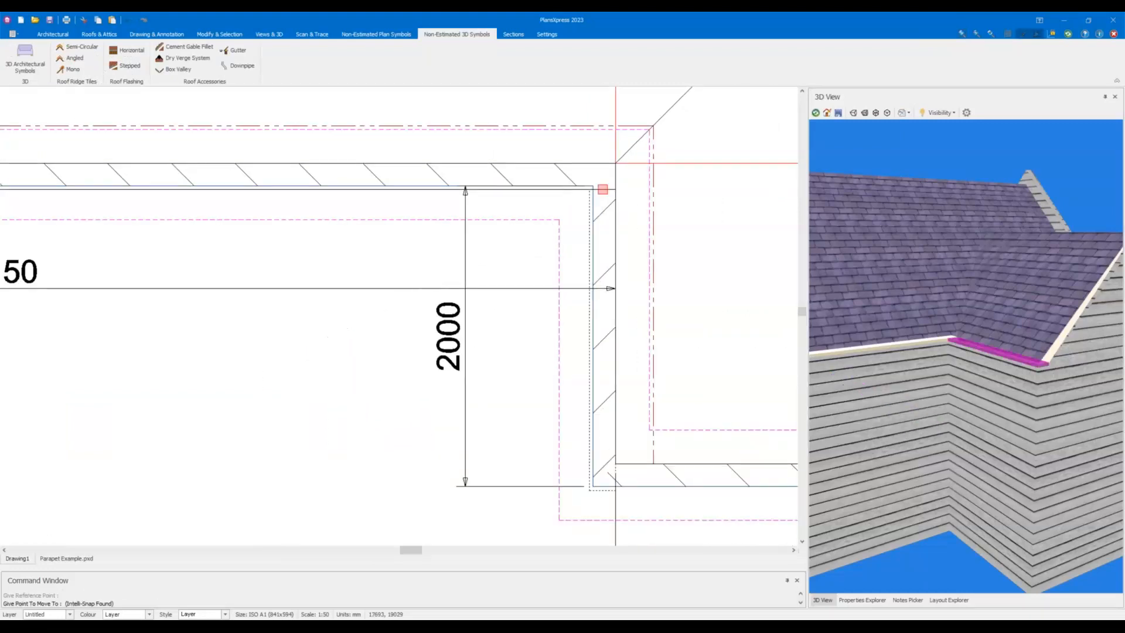
Reopen the flat coping symbol for the wing's gable and set its length to 1850 mm.
scroll(607, 196, down, 2)
drag(556, 262, 314, 277)
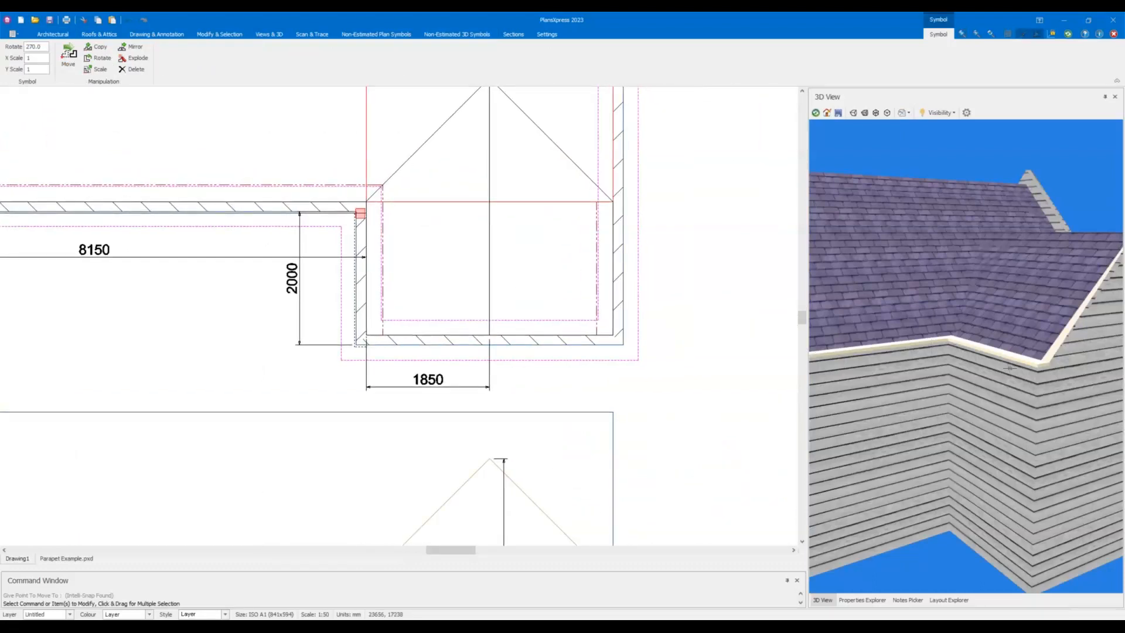
drag(1006, 355, 889, 397)
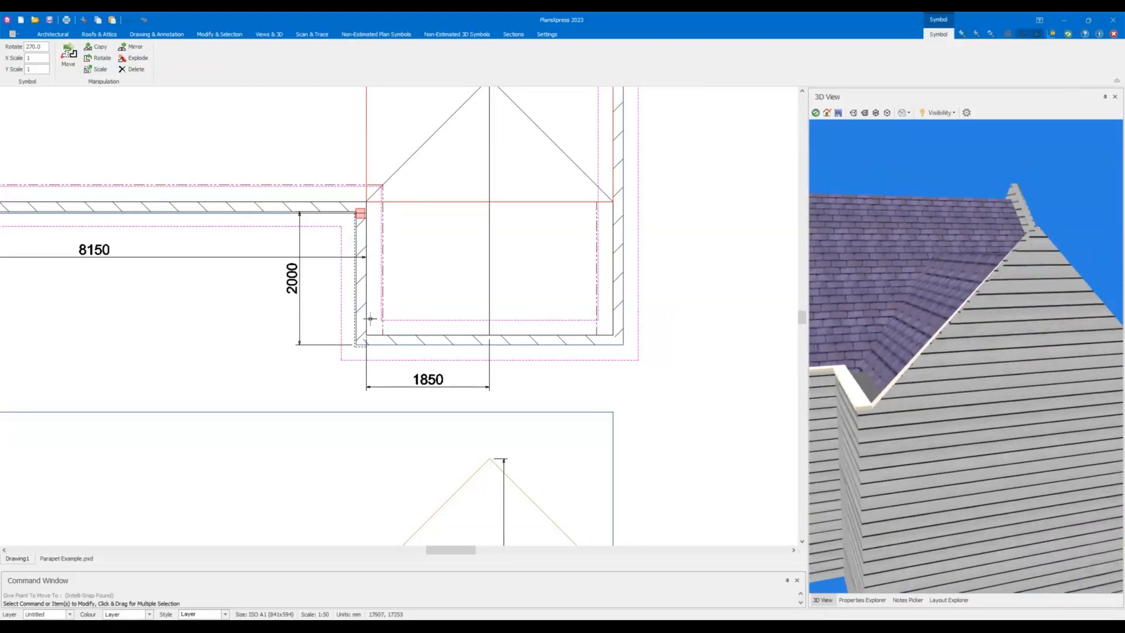
click(453, 35)
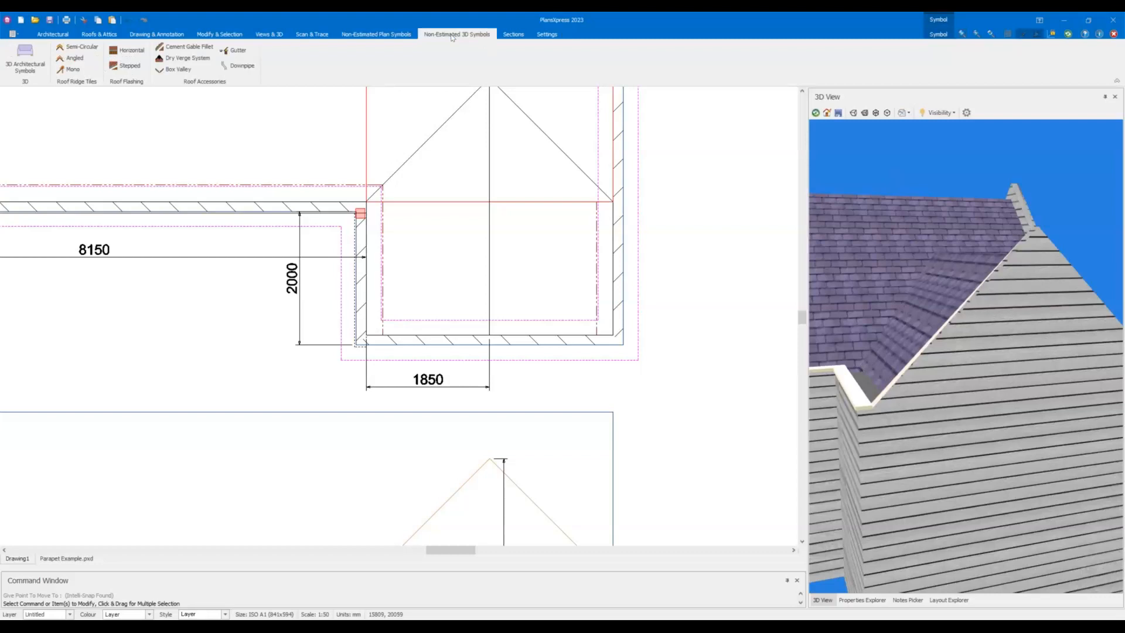
click(40, 74)
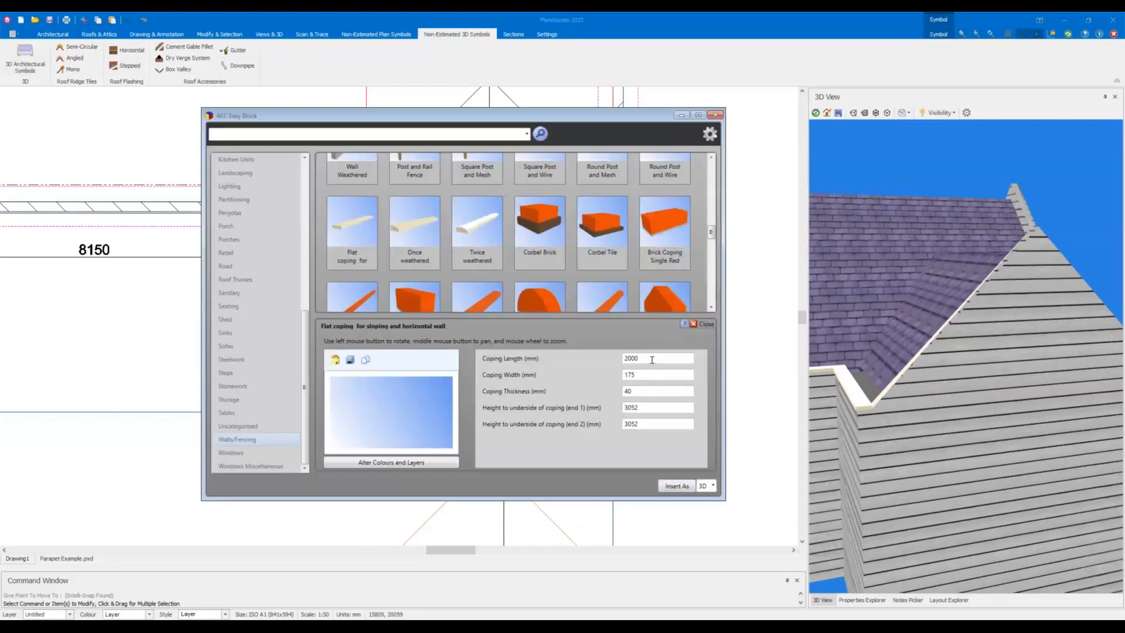
drag(672, 115, 979, 118)
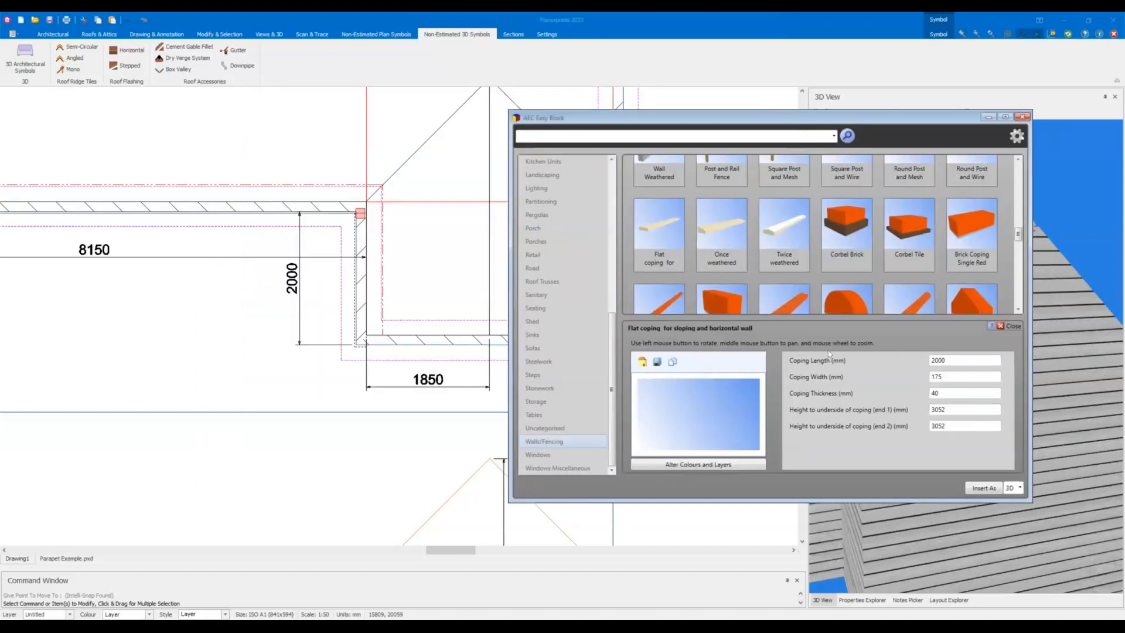
drag(962, 360, 813, 363)
text(1850)
Set the height to the underside of the coping at end 2 to 4902 mm.
drag(954, 426, 865, 427)
click(830, 432)
drag(780, 122, 655, 114)
drag(856, 417, 677, 412)
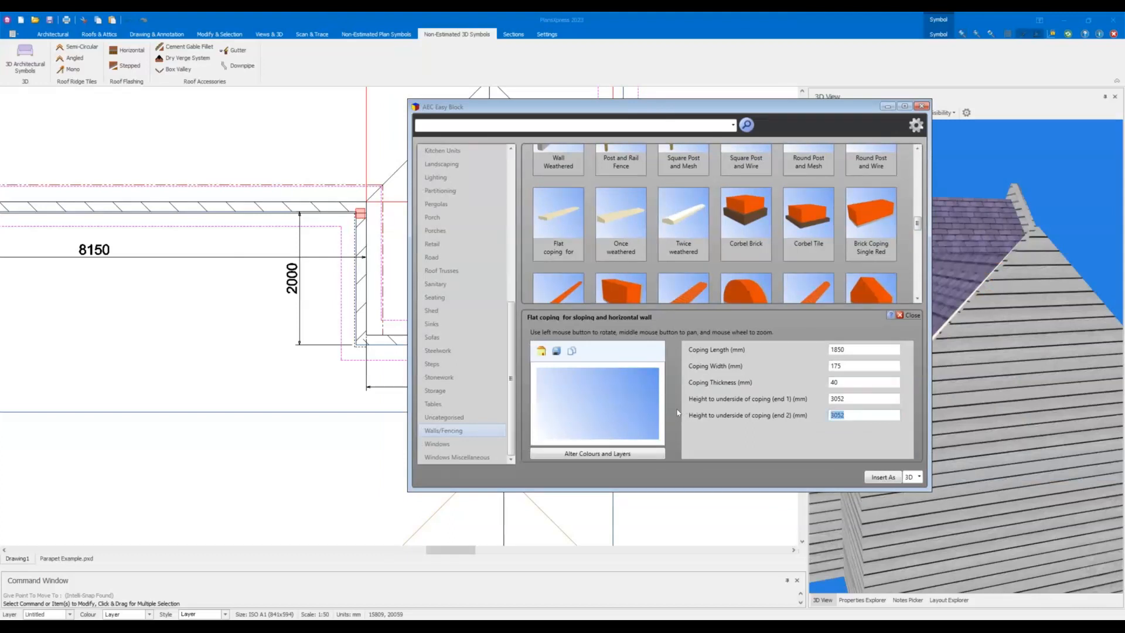
text(4902)
Insert the sloping coping on the Untitled layer, placing it horizontally in the free space between the wing's front wall and the elevation.
click(879, 477)
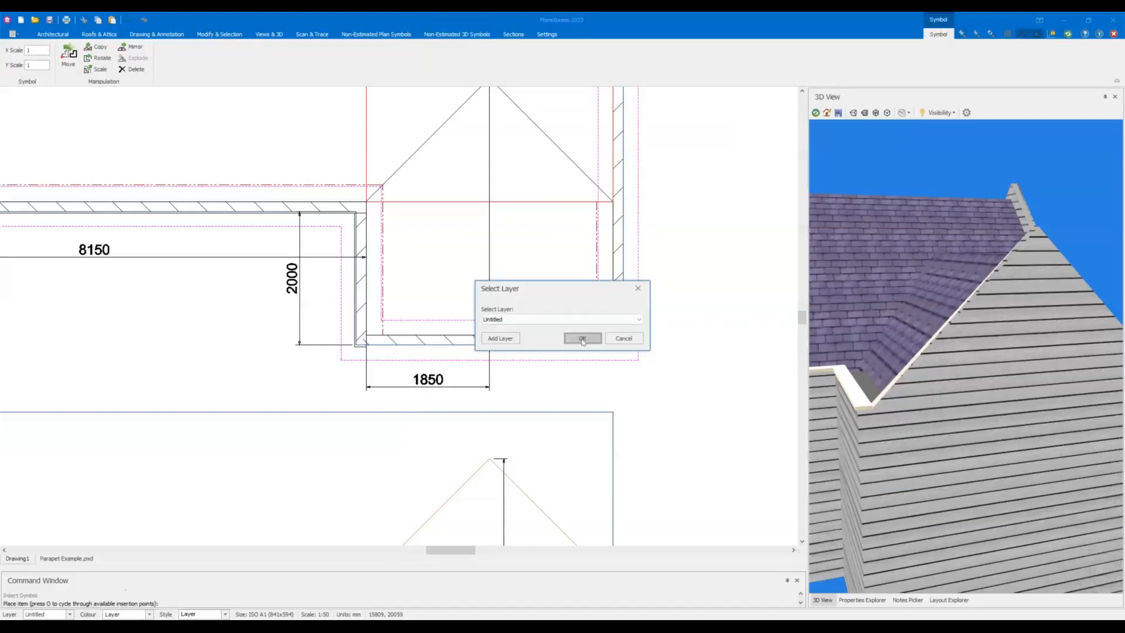
click(582, 339)
click(376, 400)
click(479, 404)
Move the sloping coping onto the wing's front wall, snapping the upper corner of its high end to the gable centre line.
scroll(491, 408, up, 2)
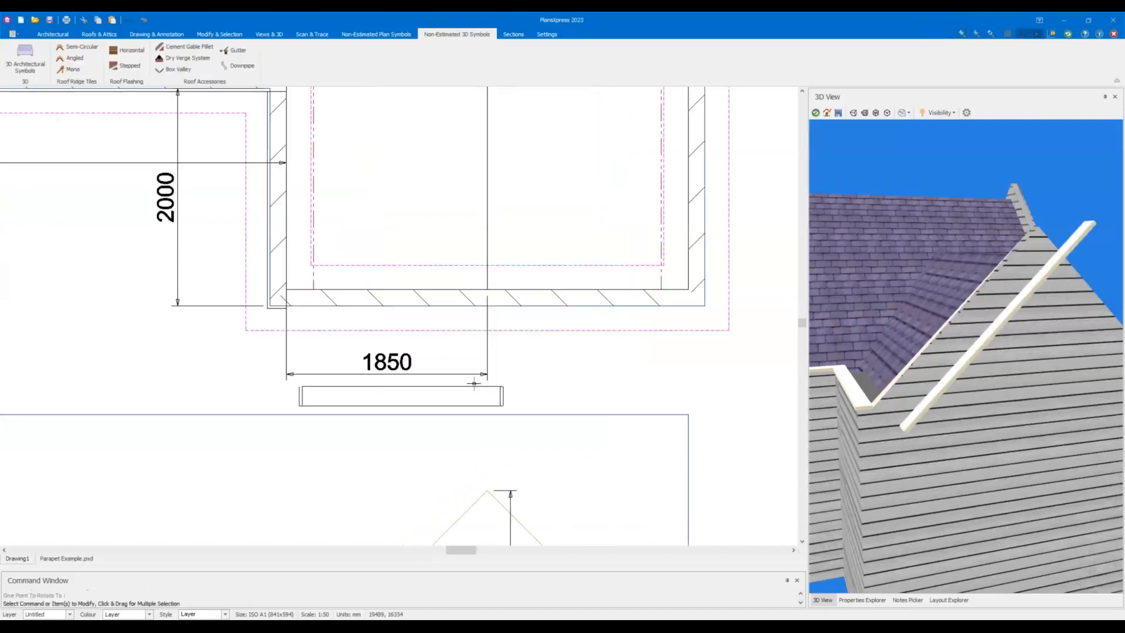
click(472, 385)
right_click(462, 390)
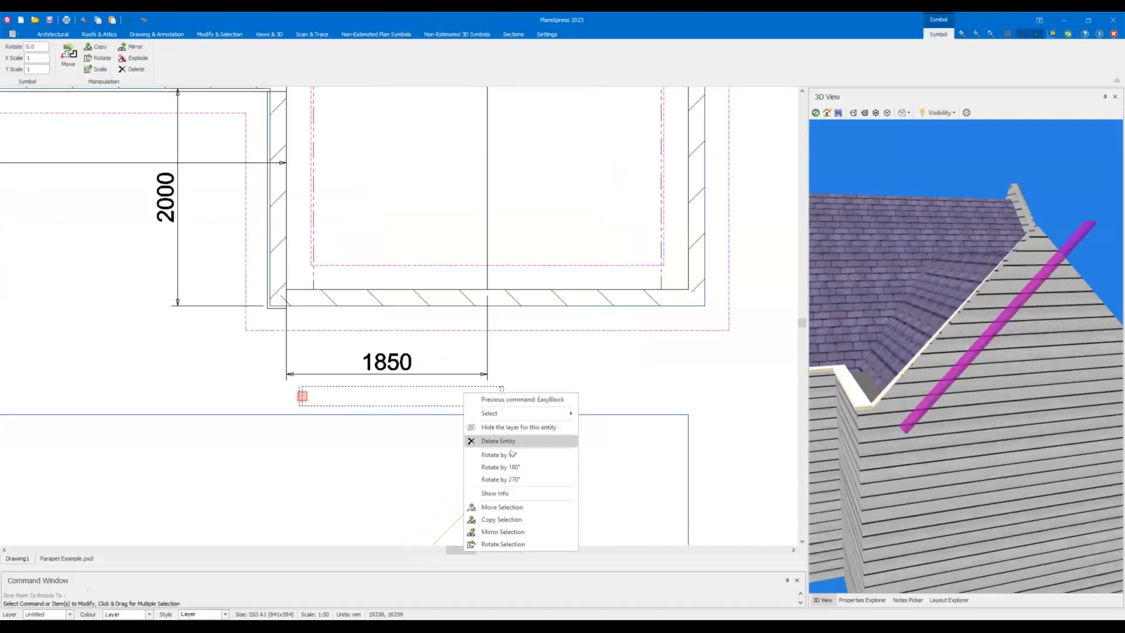
click(503, 507)
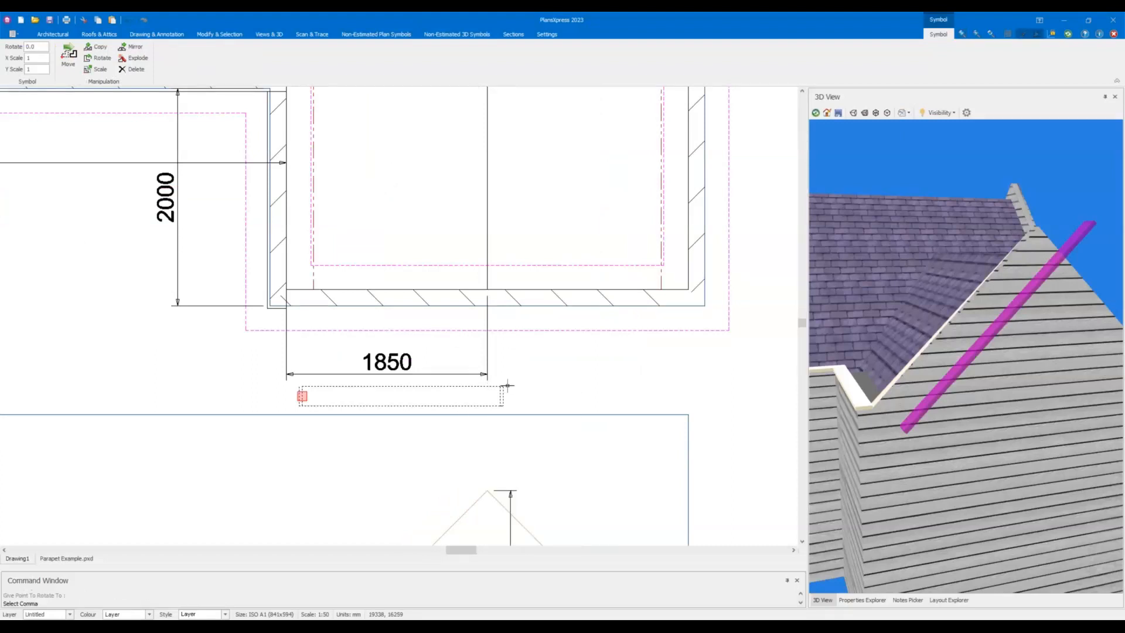
click(482, 298)
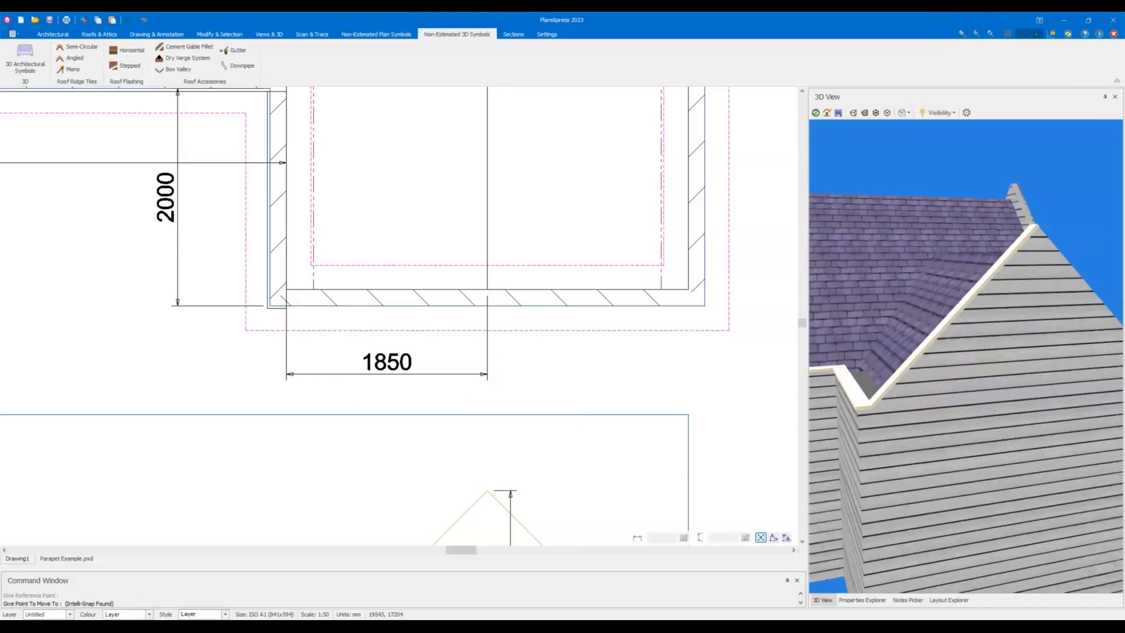
click(485, 292)
Examine the sloping coping on the wing's gable in the 3D view and its position in the plan and elevation.
drag(869, 382, 924, 380)
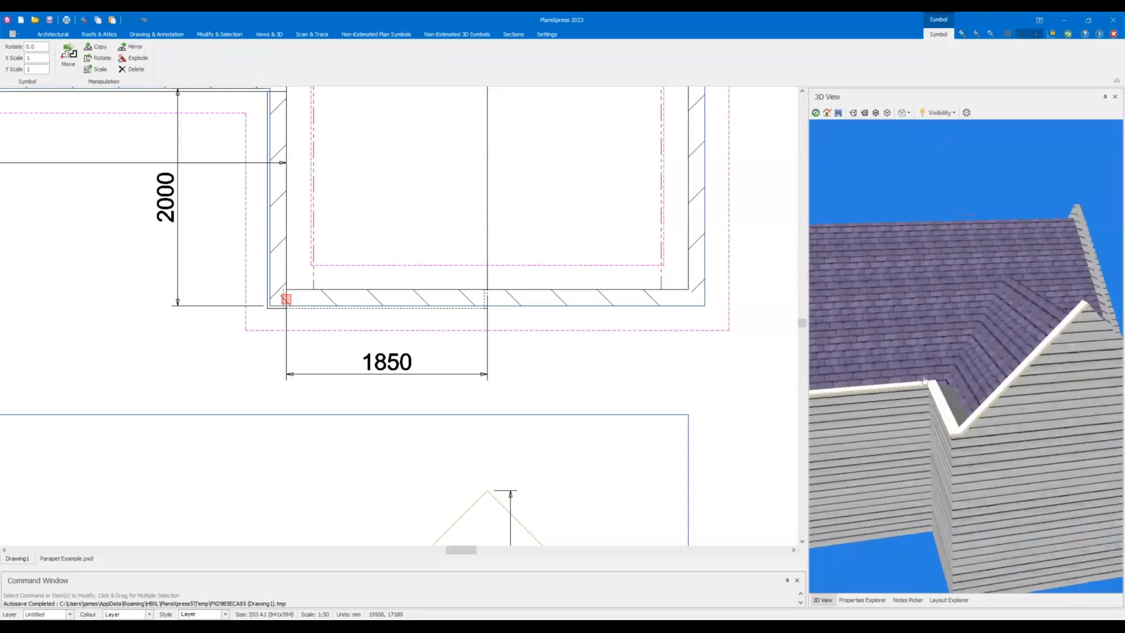
scroll(372, 339, down, 3)
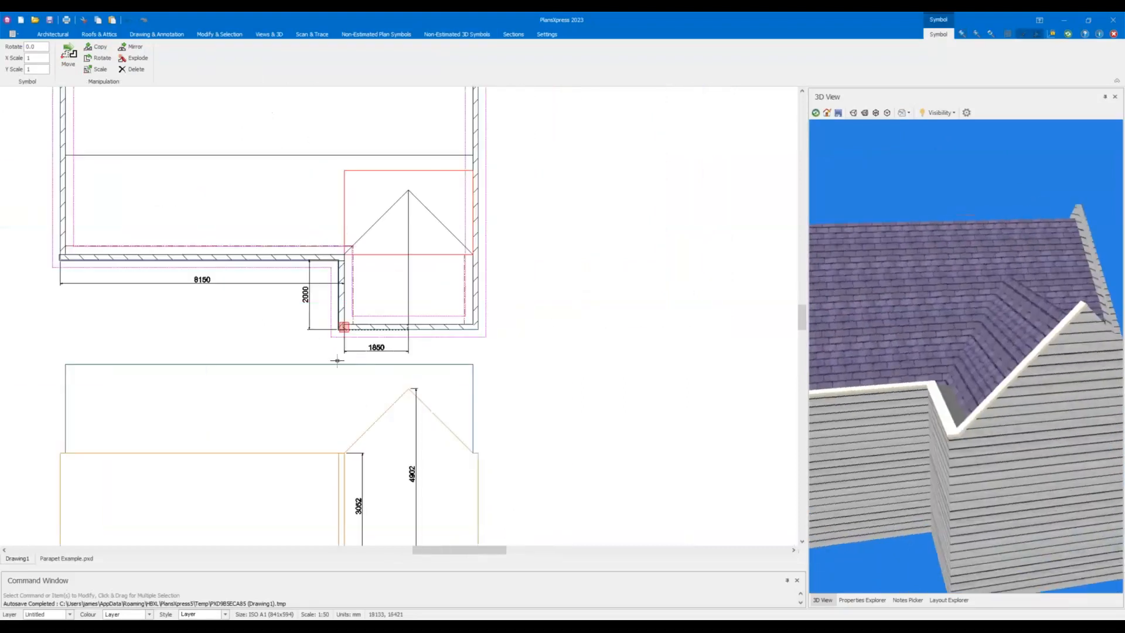
drag(337, 360, 417, 302)
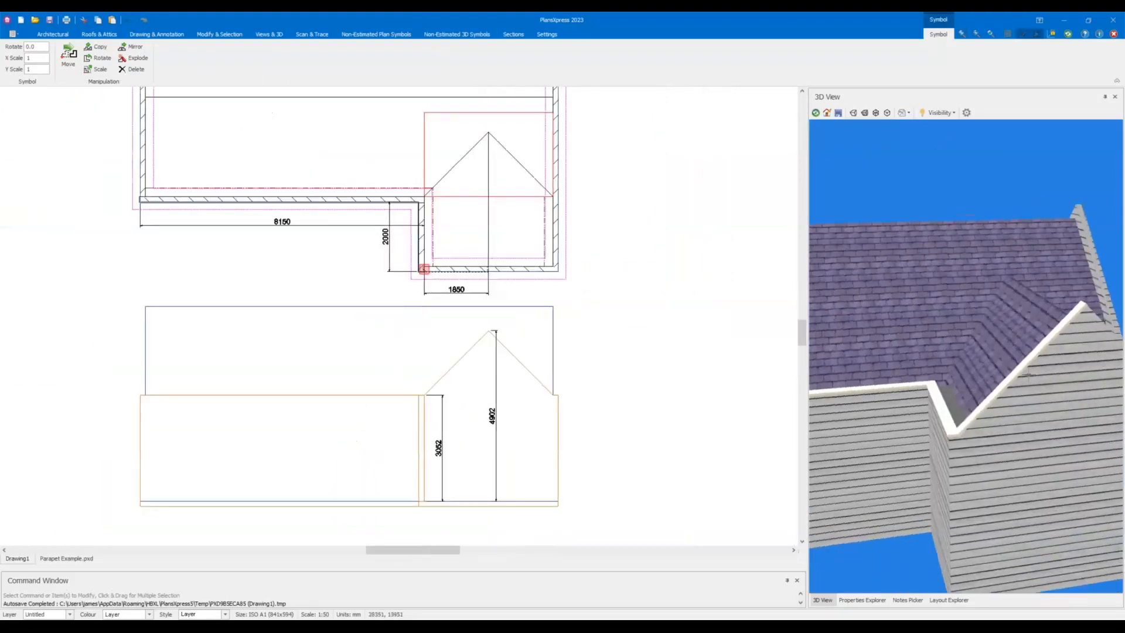
scroll(1025, 375, up, 5)
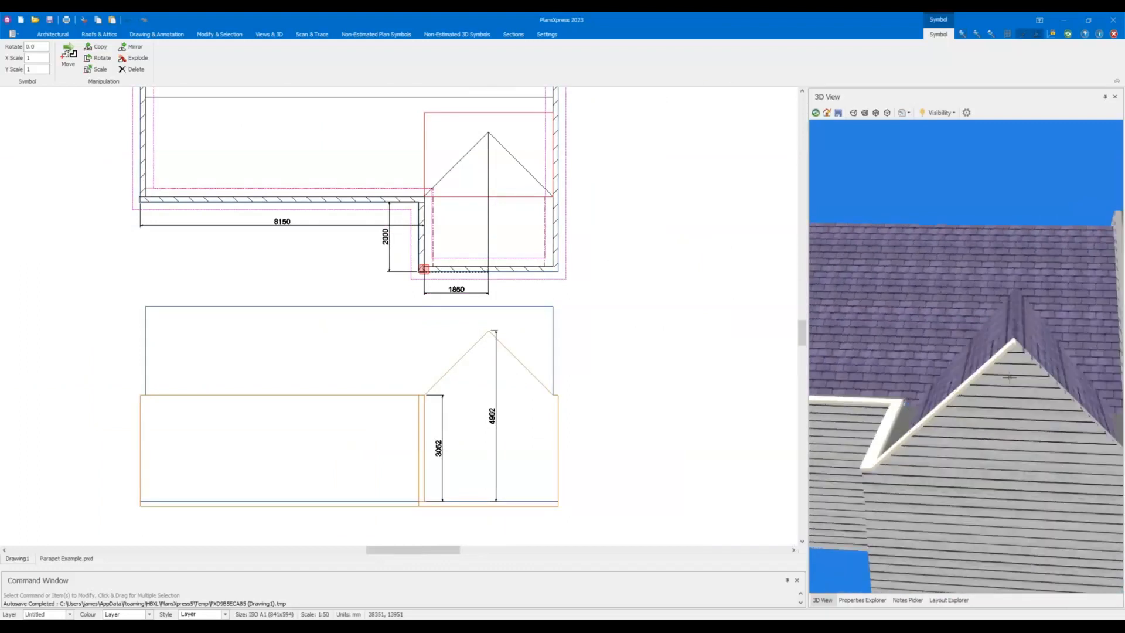
drag(1009, 378, 1026, 379)
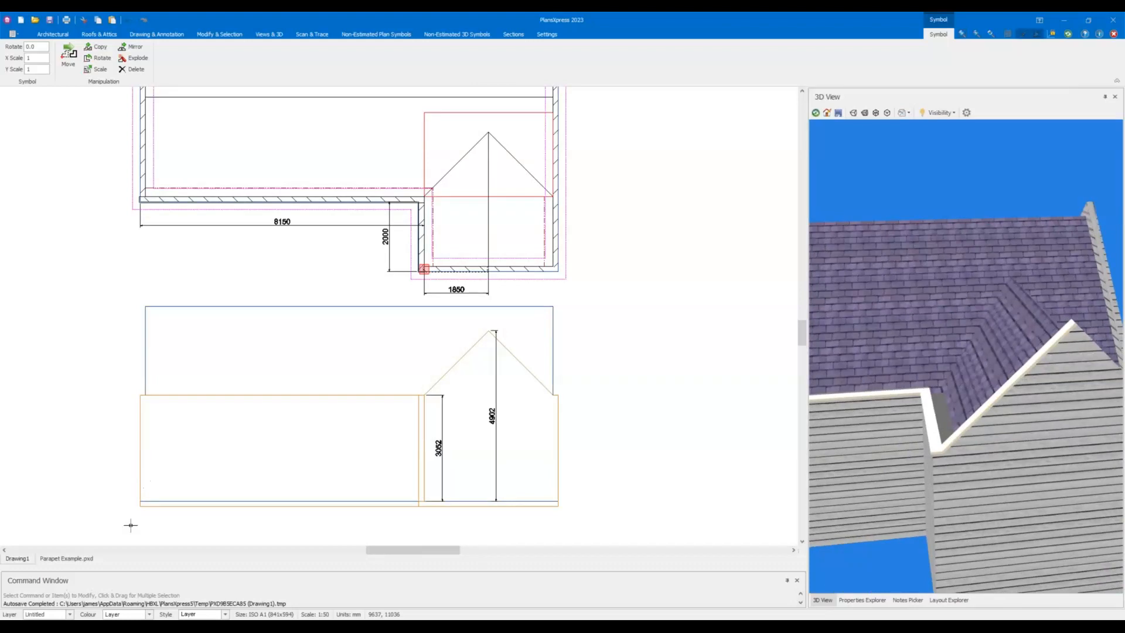
Switch to the Parapet Example.pxd drawing and examine its finished copings in the 3D view.
click(59, 563)
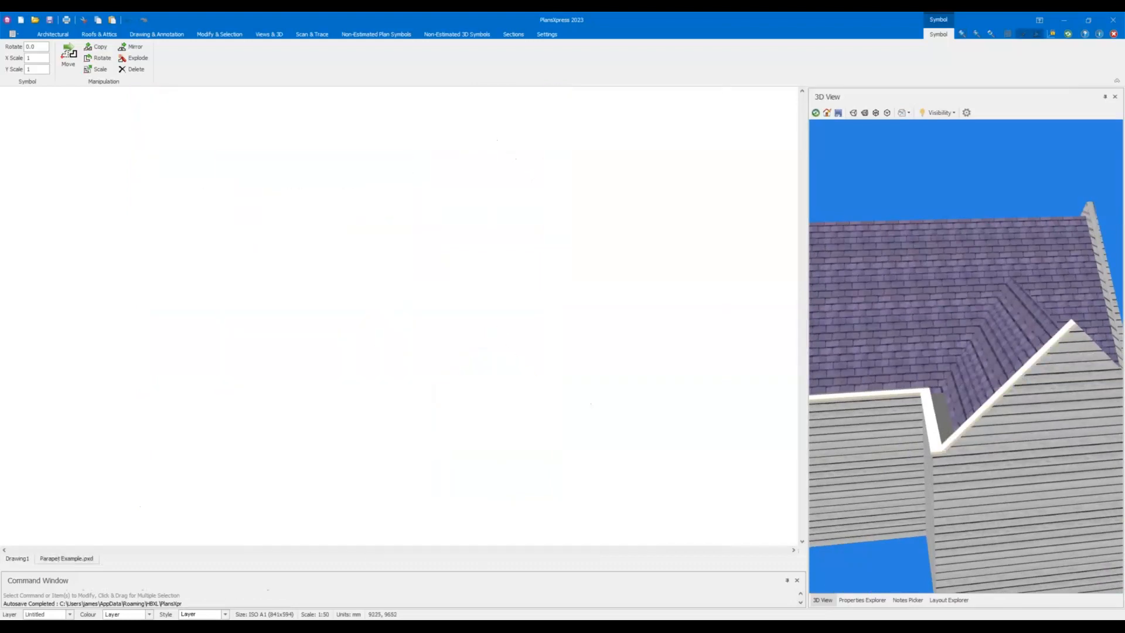
mouse_move(978, 386)
mouse_down()
mouse_move(921, 435)
mouse_move(838, 384)
mouse_move(884, 409)
mouse_move(993, 369)
mouse_move(1034, 375)
mouse_move(914, 378)
mouse_move(976, 352)
mouse_up()
scroll(978, 381, up, 6)
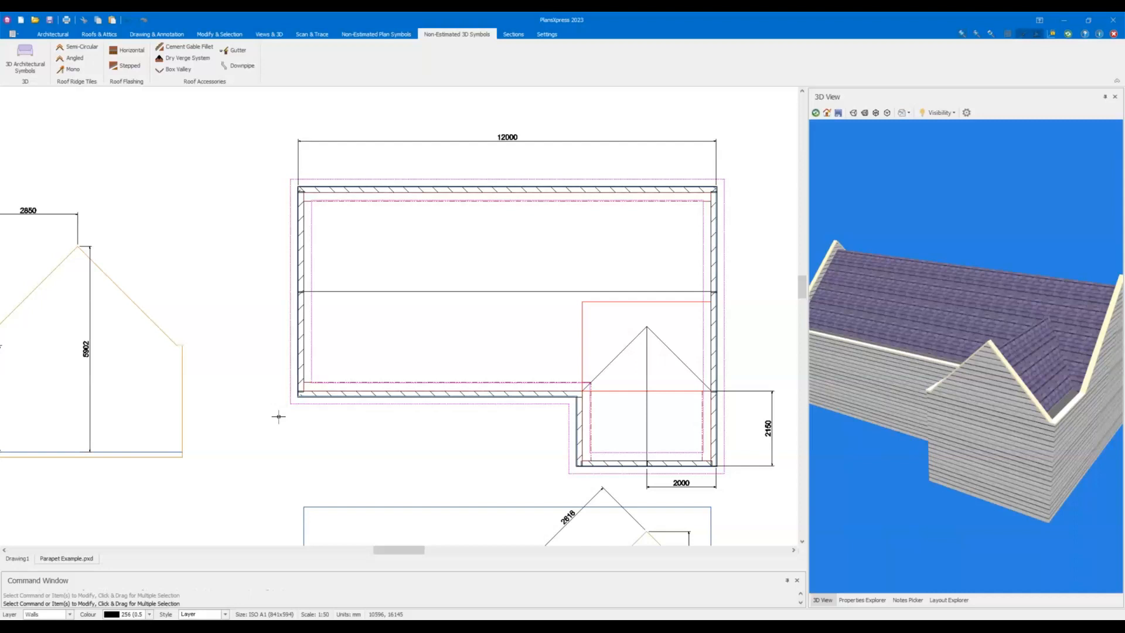
Review the wall types offered for single leaf internal walls, including Timber Frame, and close the wall wizard.
click(54, 34)
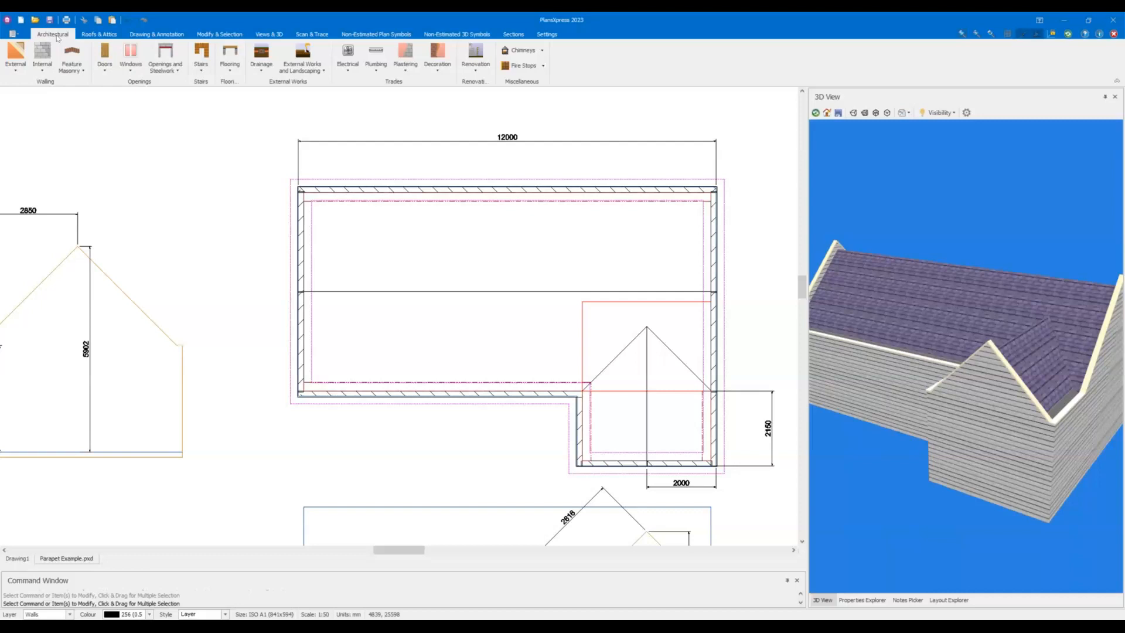
click(42, 67)
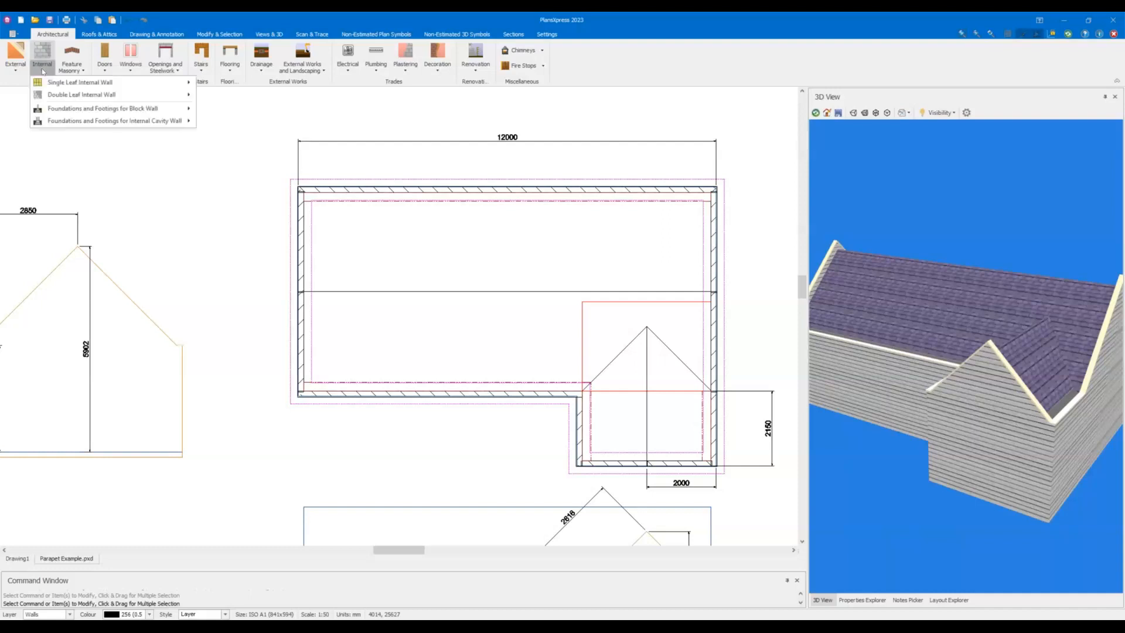
mouse_move(167, 88)
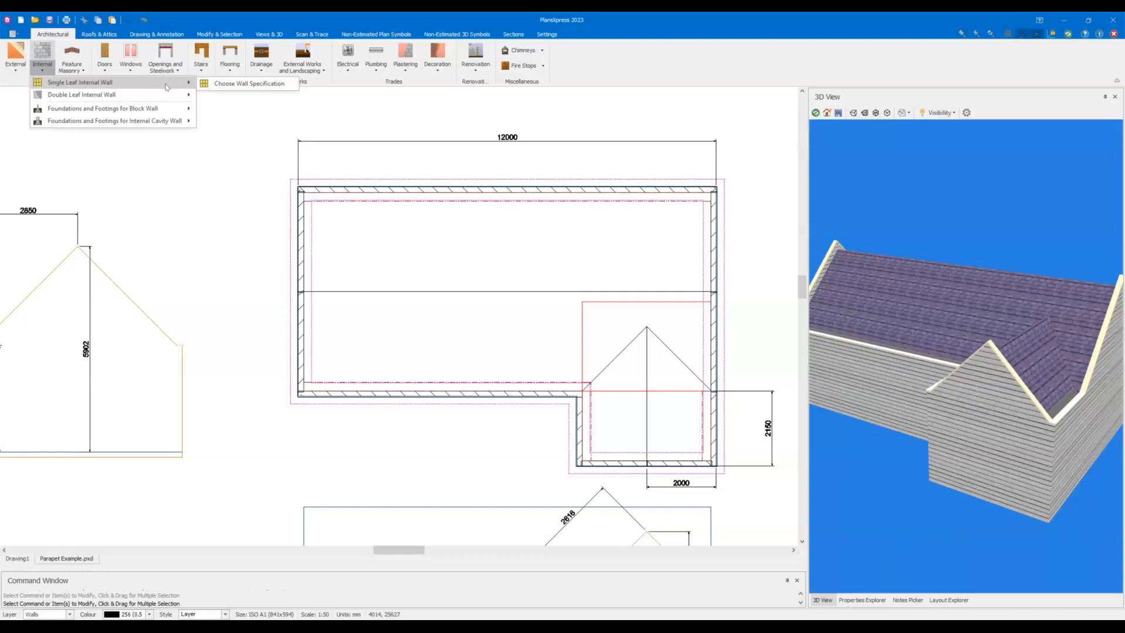
click(232, 84)
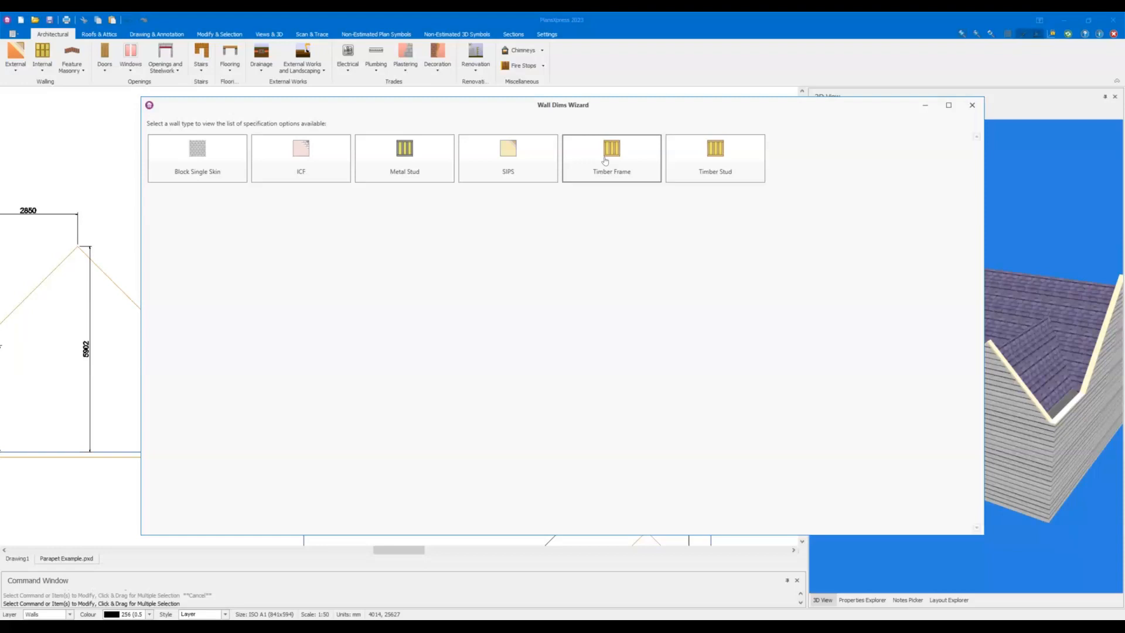
click(972, 106)
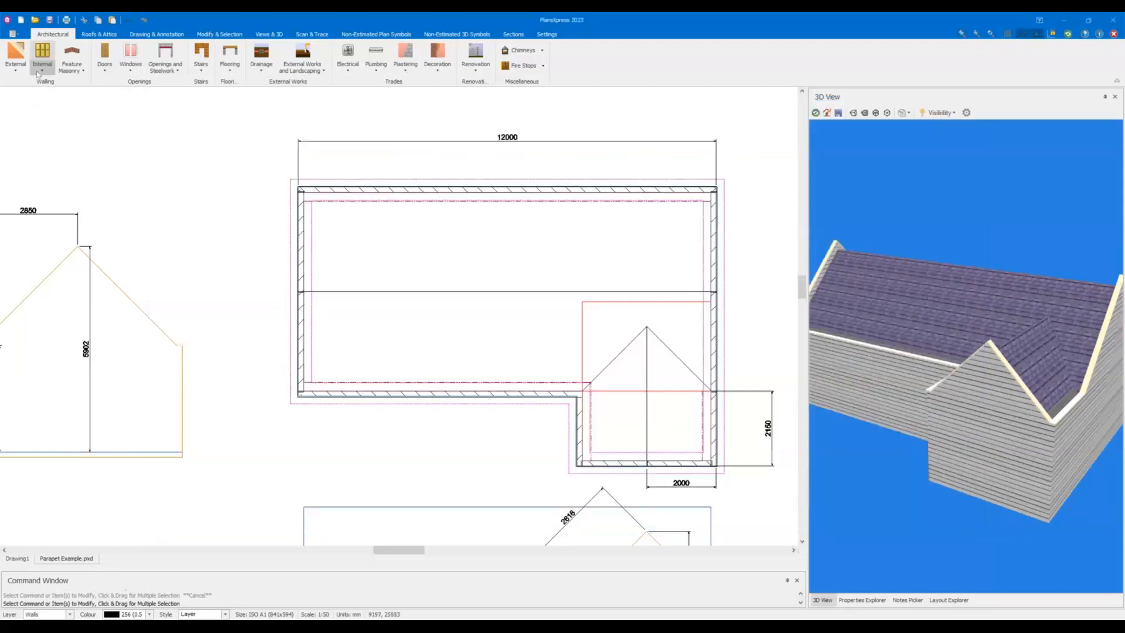
Display the wall types offered for double leaf internal walls, including Timber Frame Party Wall.
click(42, 59)
mouse_move(170, 94)
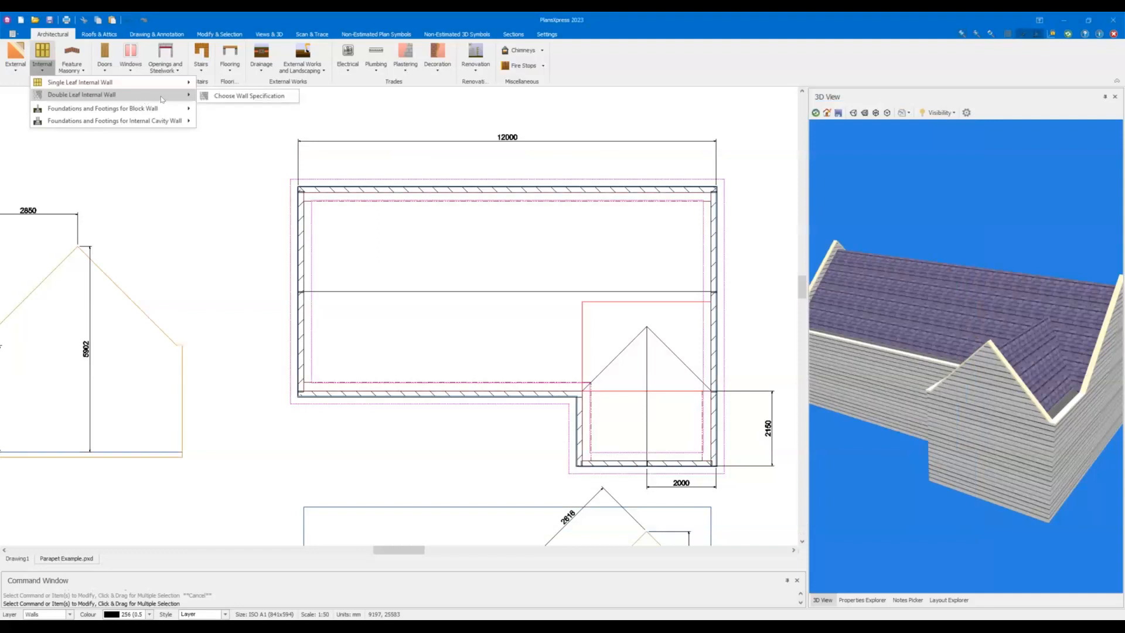
click(245, 98)
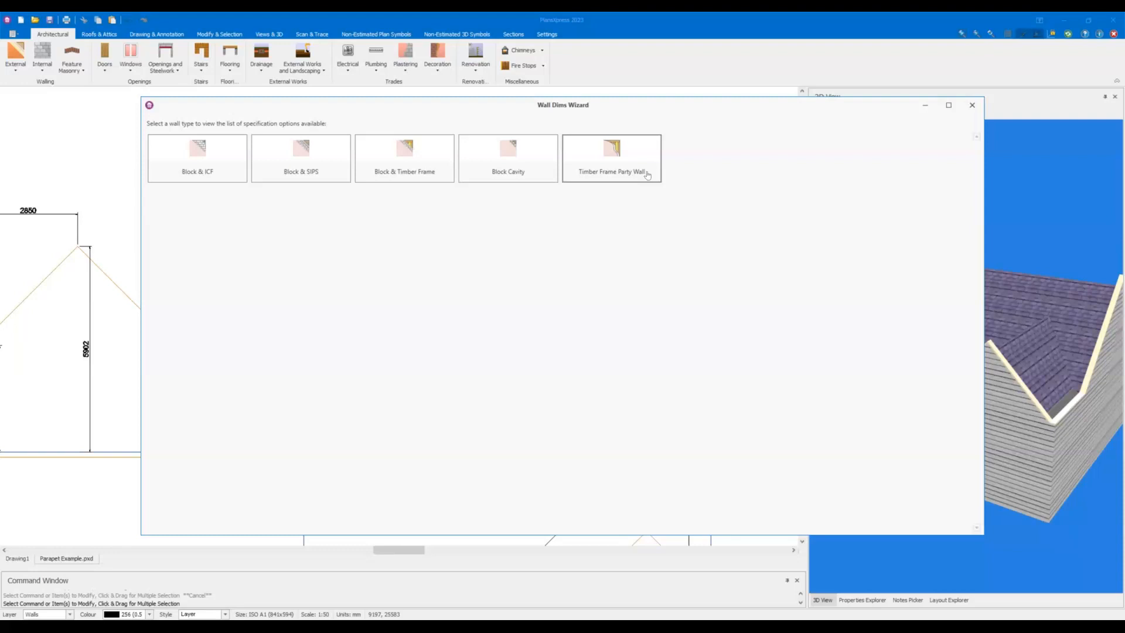
Close the wall wizard and examine the gable end of the main building in the 3D view.
click(971, 109)
drag(930, 300, 987, 325)
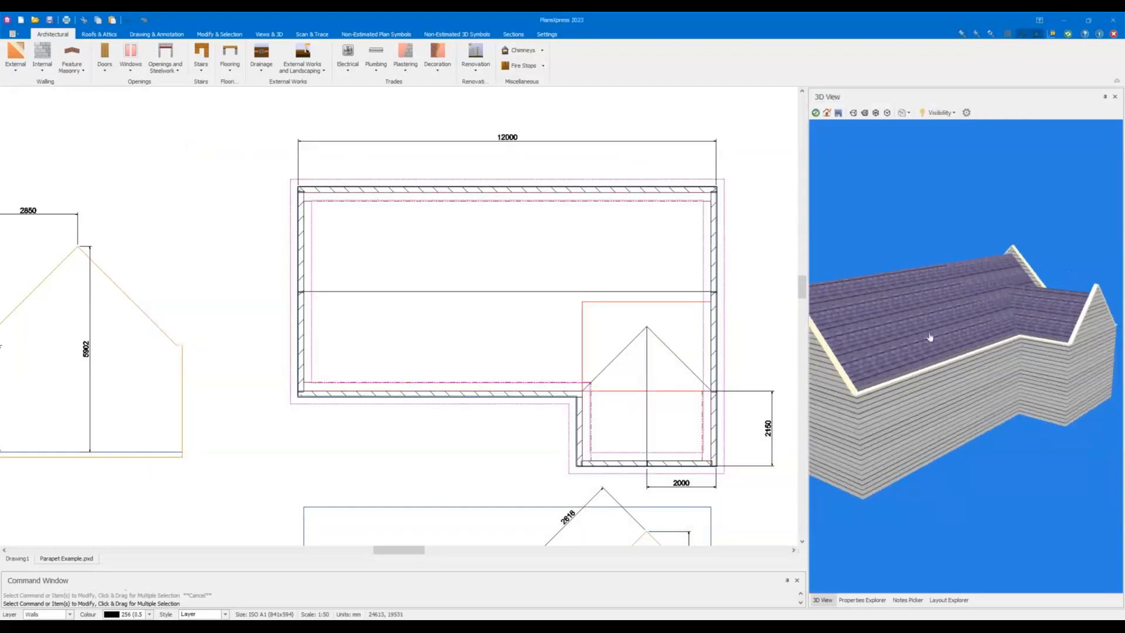
drag(896, 339, 990, 337)
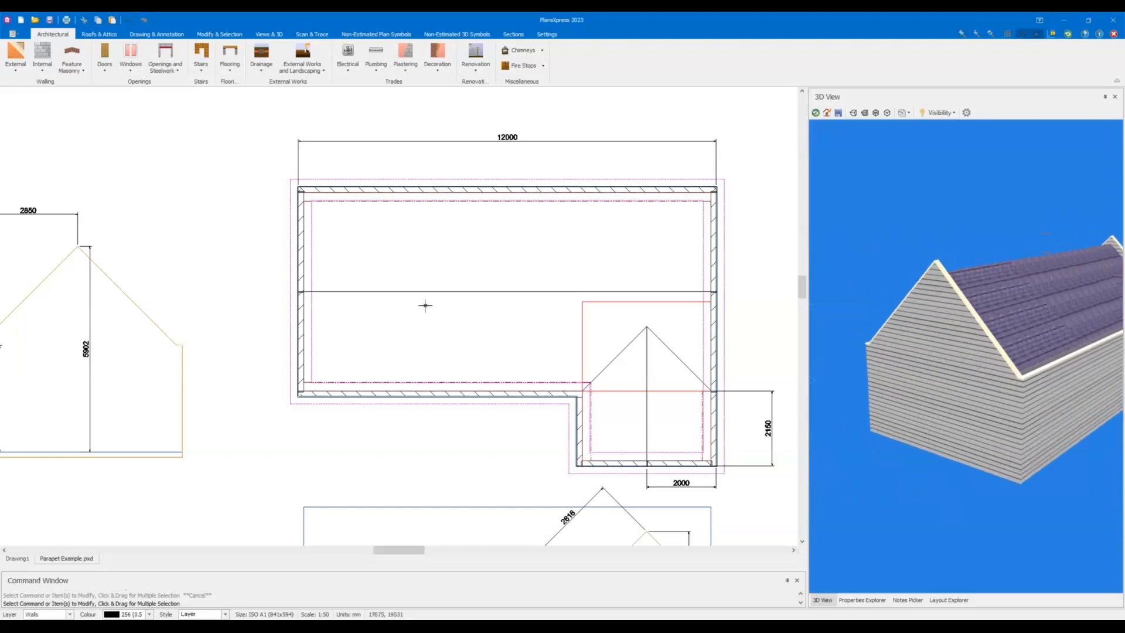
Set the external finish of the main building's 6000 mm gable wall to Clay Plain Tiles 140mm Lathe Spacing.
click(301, 313)
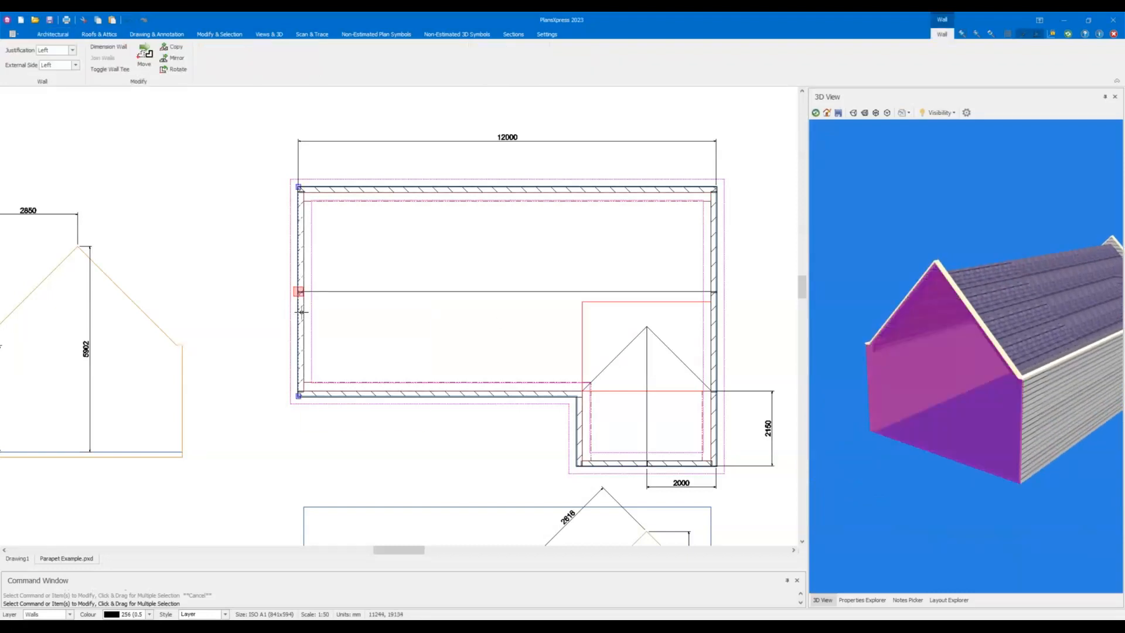
right_click(302, 310)
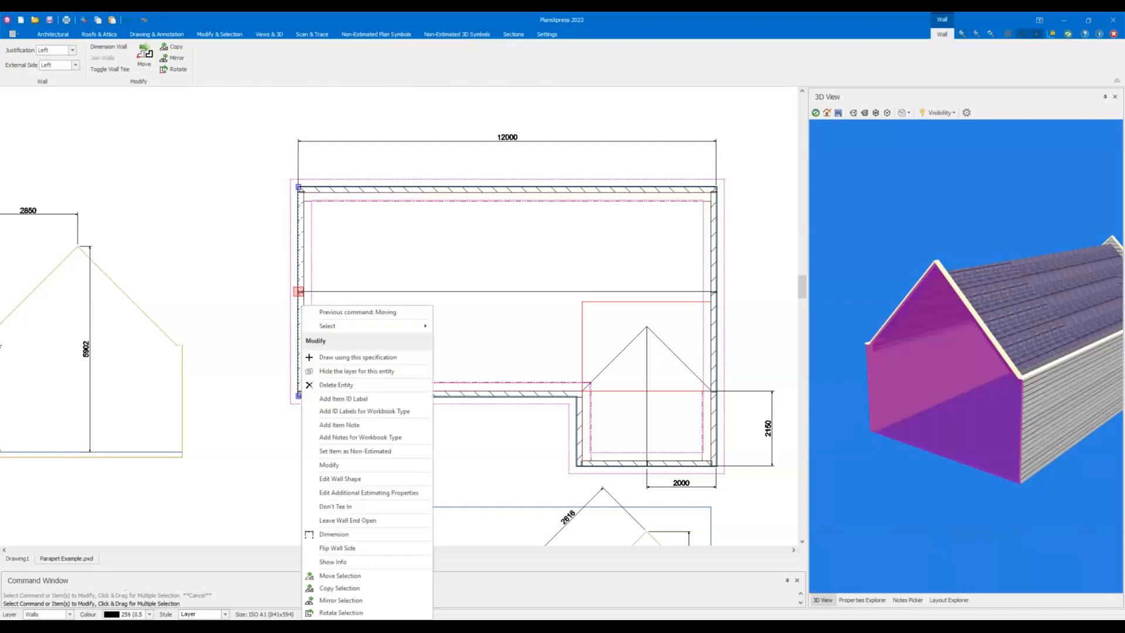
click(340, 466)
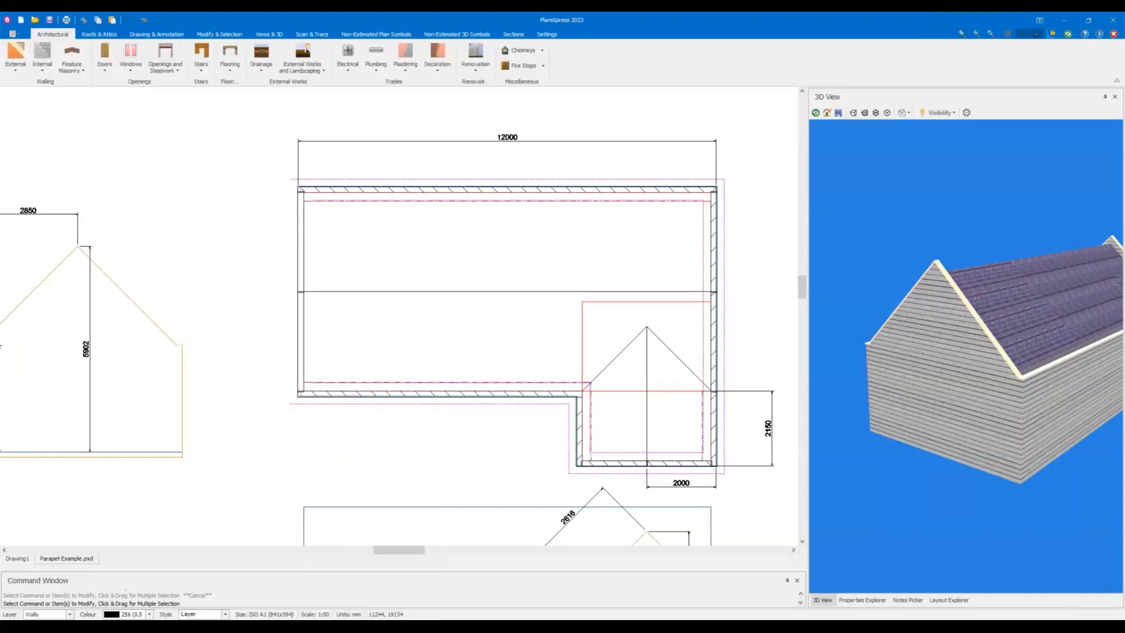
double_click(289, 321)
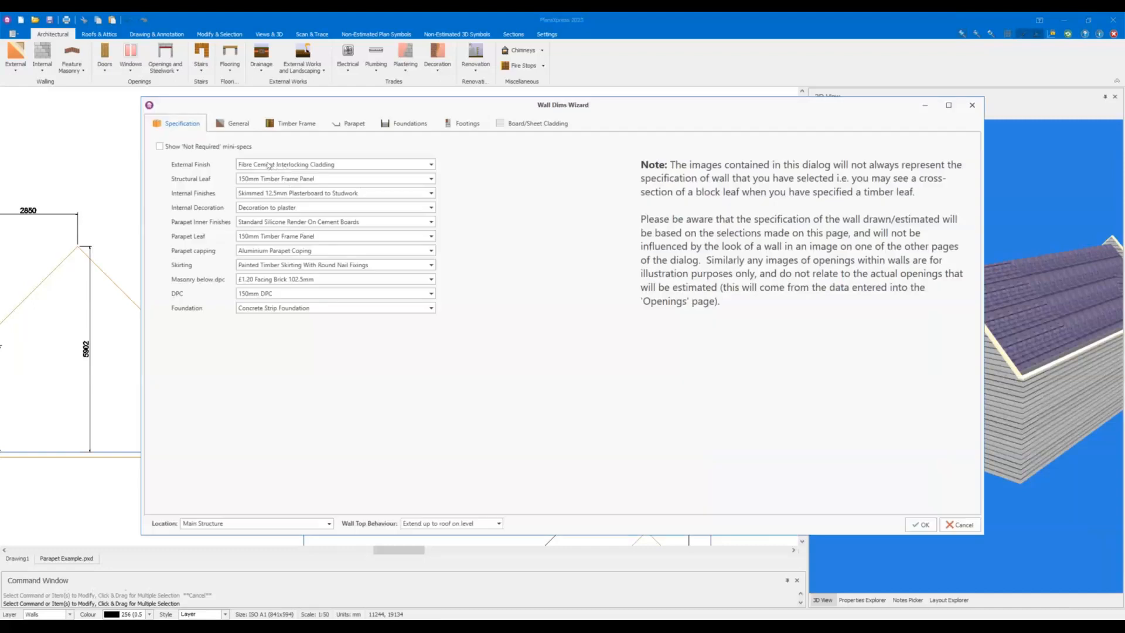
click(269, 165)
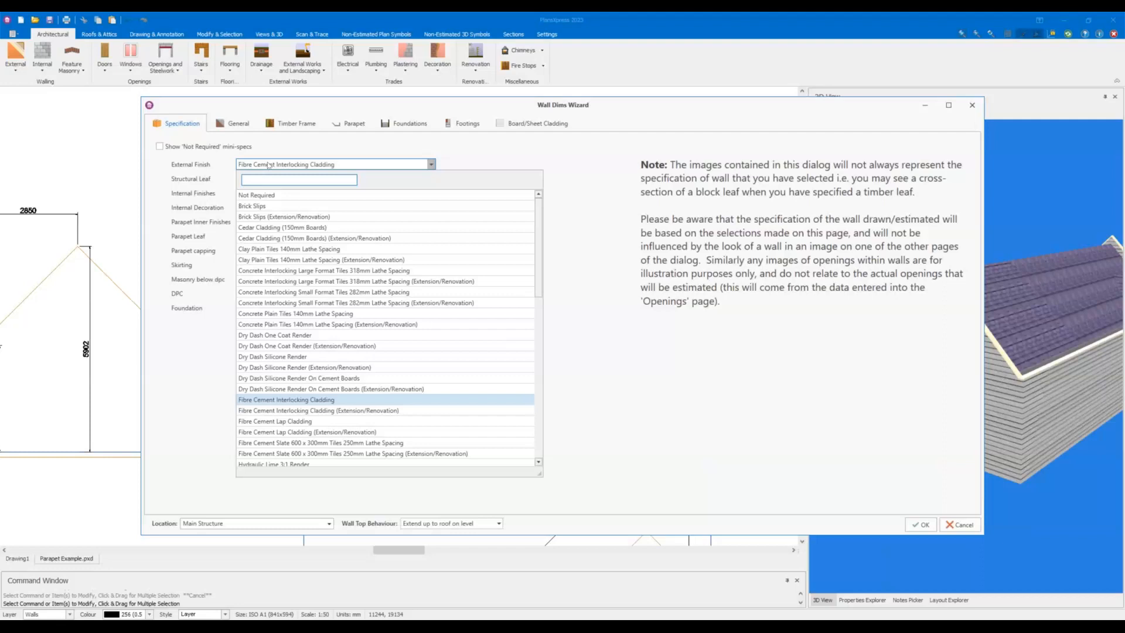
click(288, 250)
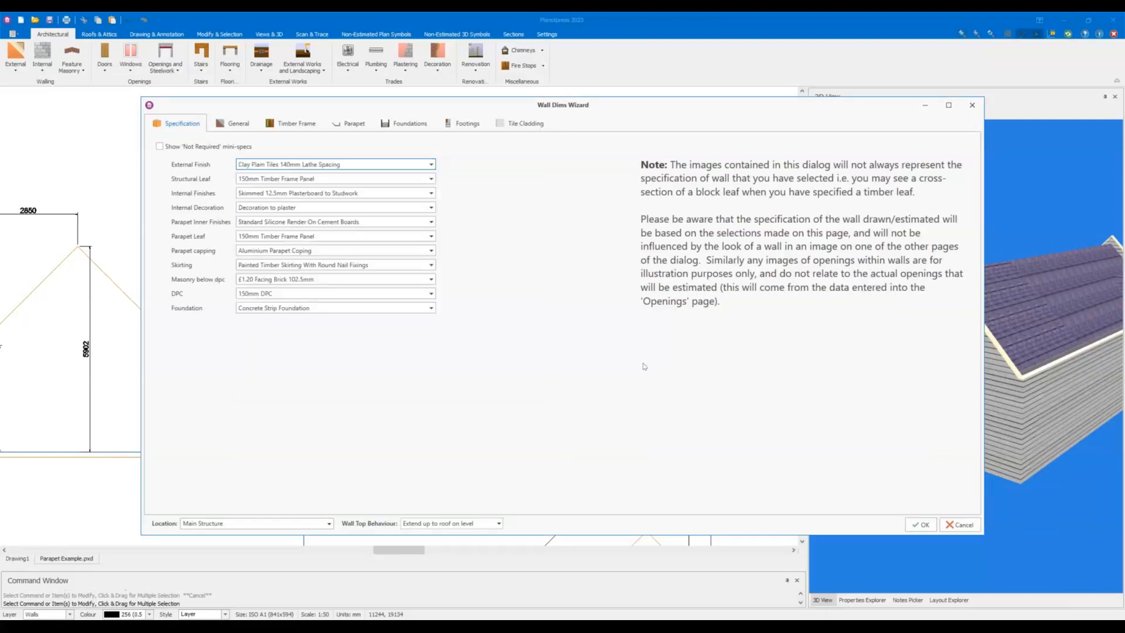
click(918, 528)
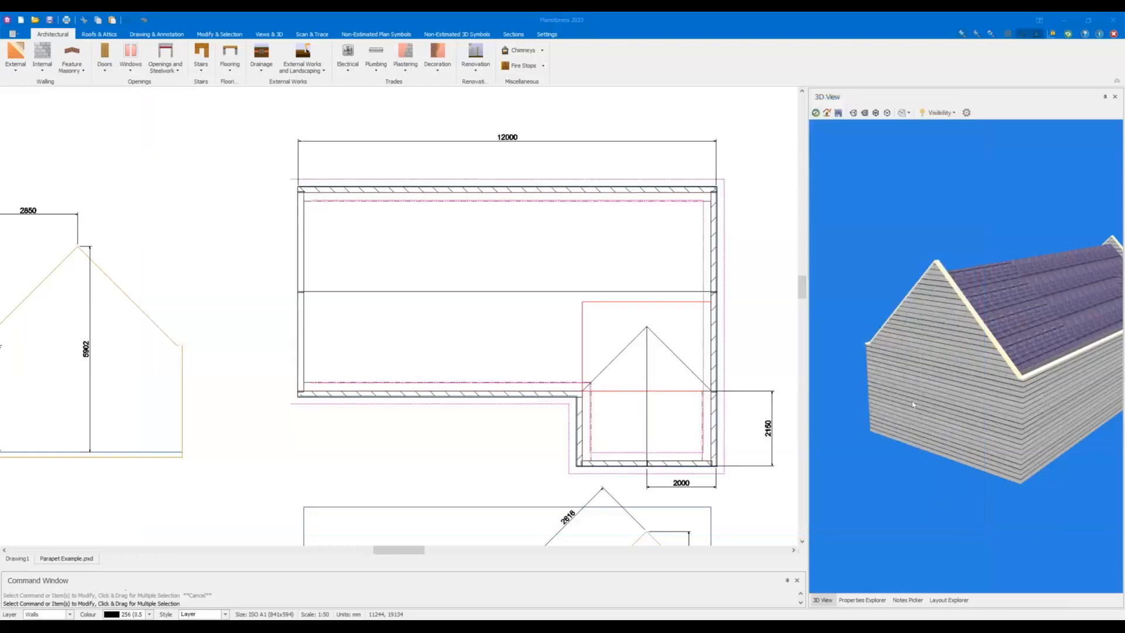
scroll(940, 388, up, 5)
scroll(937, 401, down, 2)
drag(936, 402, 924, 396)
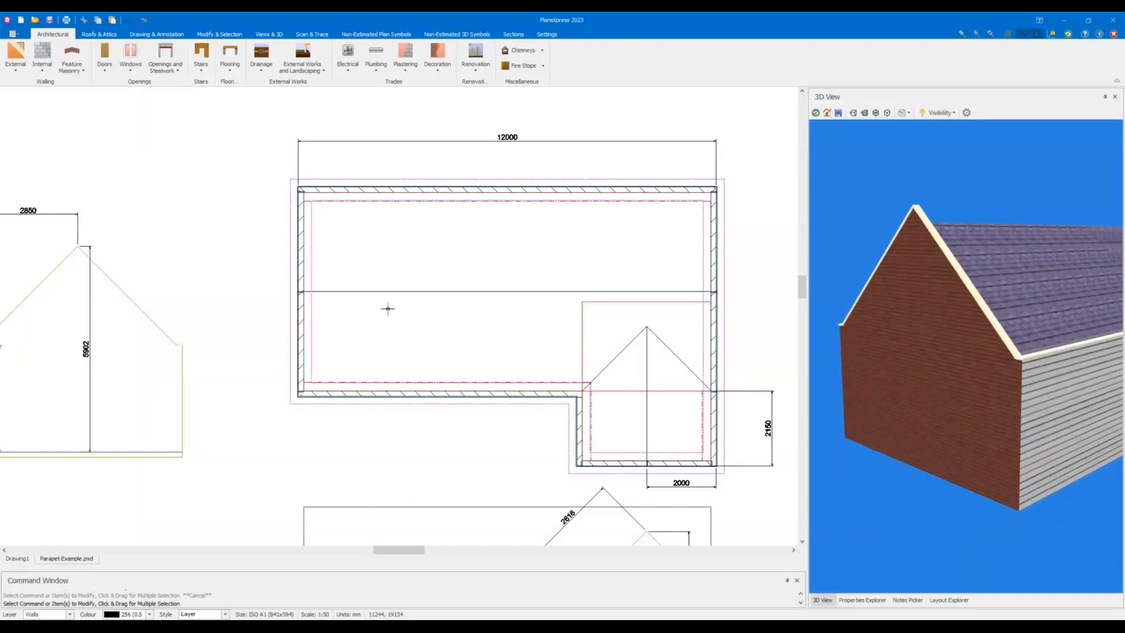
Override the gable wall's external texture with the manhole texture from the Metals group and check it in 3D.
click(299, 318)
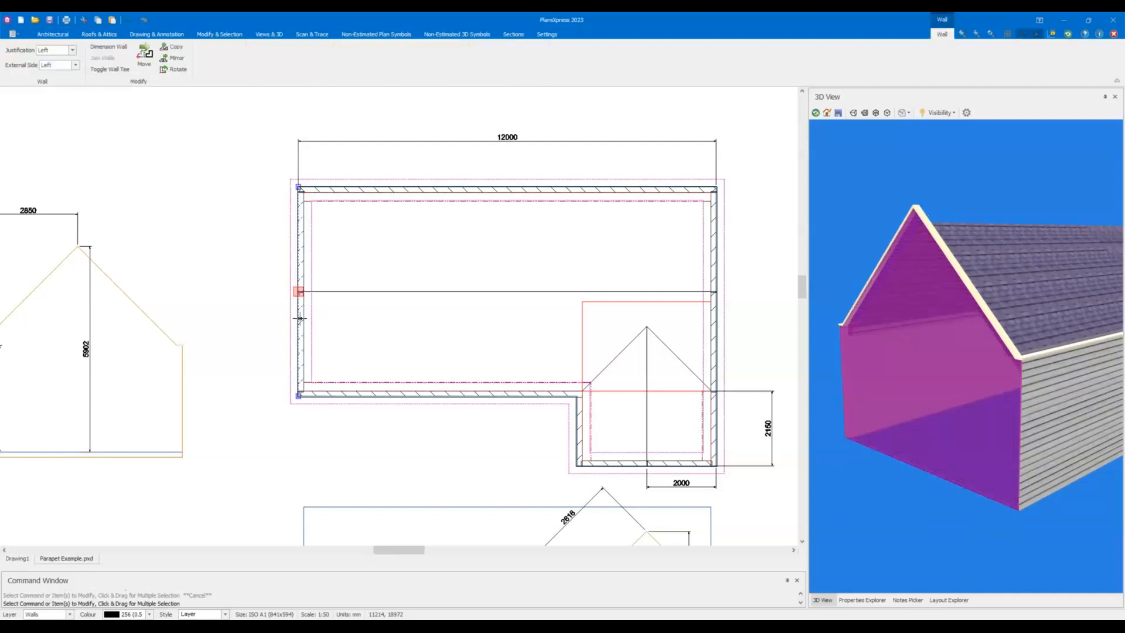
click(862, 600)
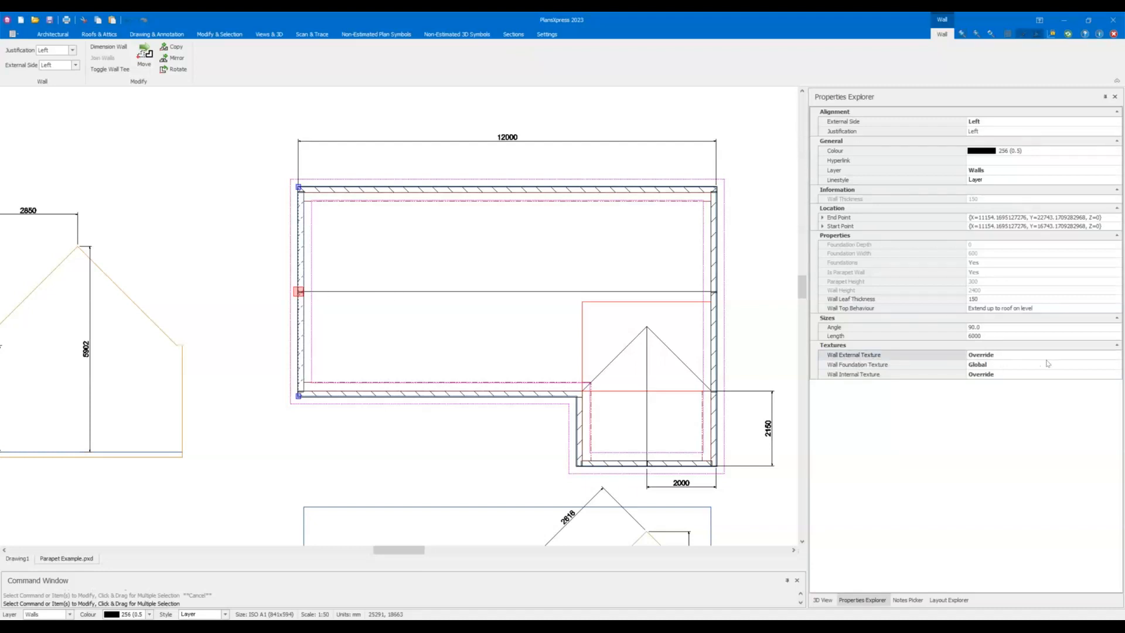
click(1117, 359)
click(1116, 356)
drag(95, 33, 254, 99)
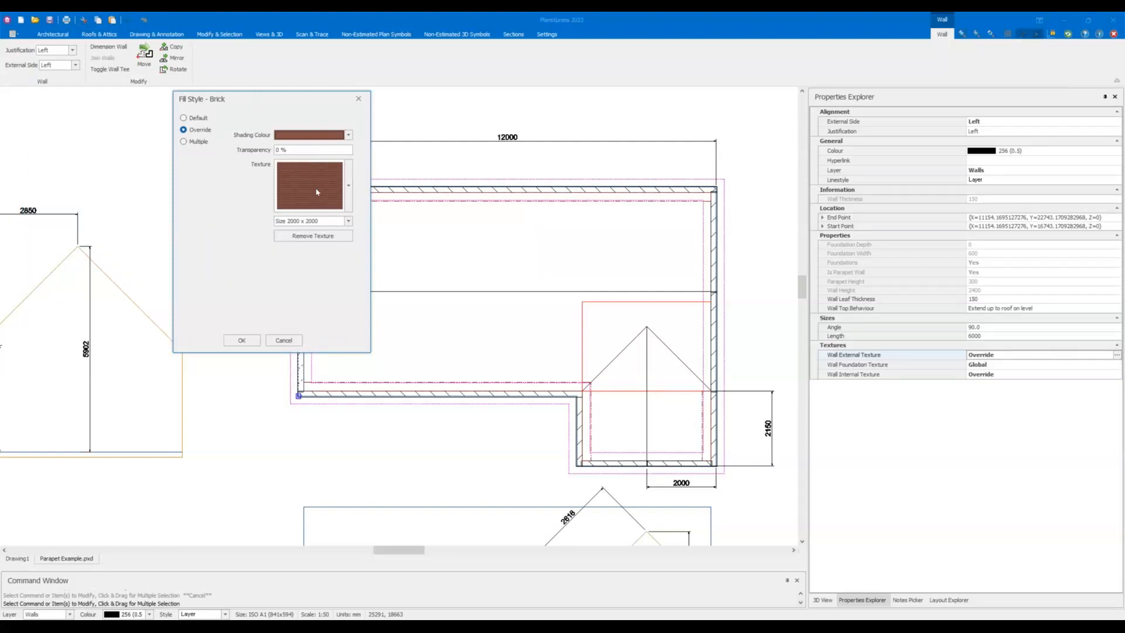
click(316, 192)
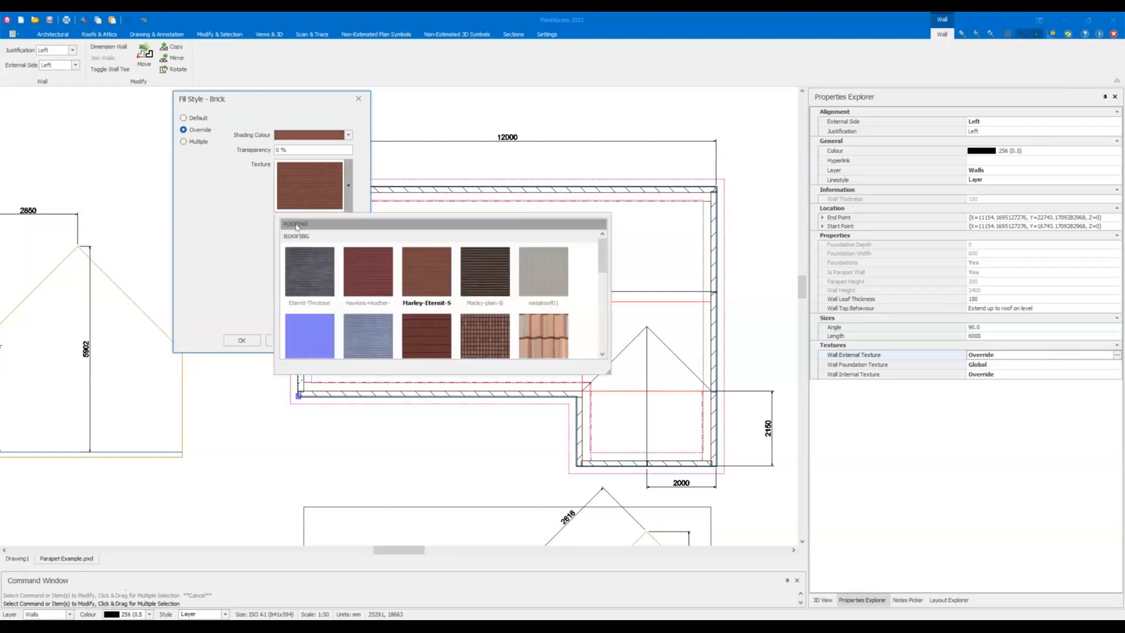
click(297, 224)
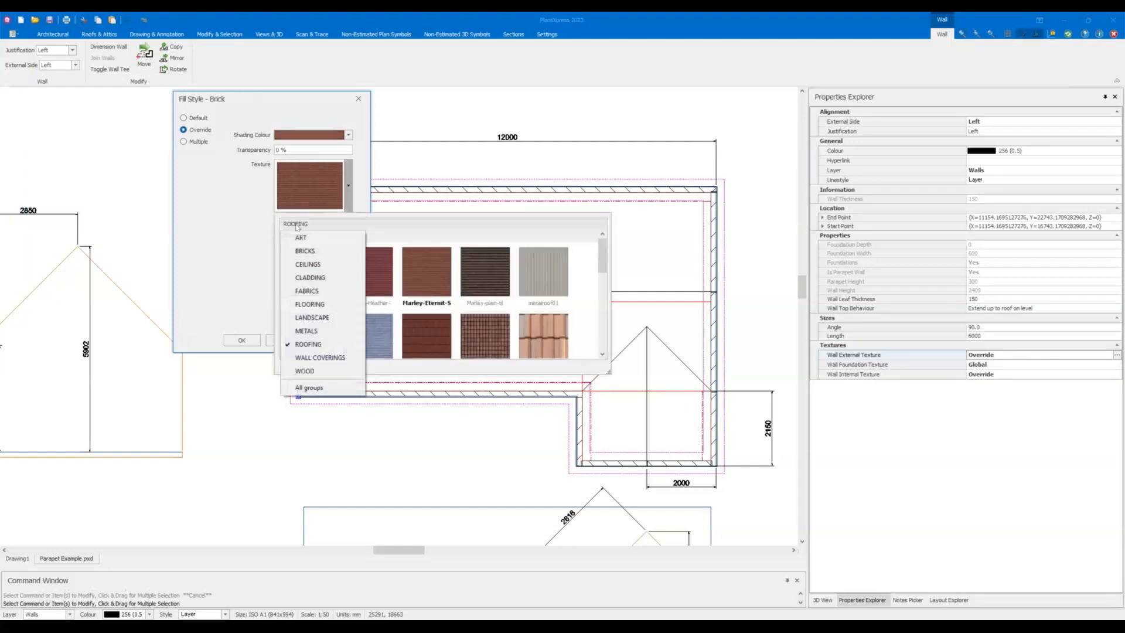
click(315, 331)
scroll(418, 281, down, 1)
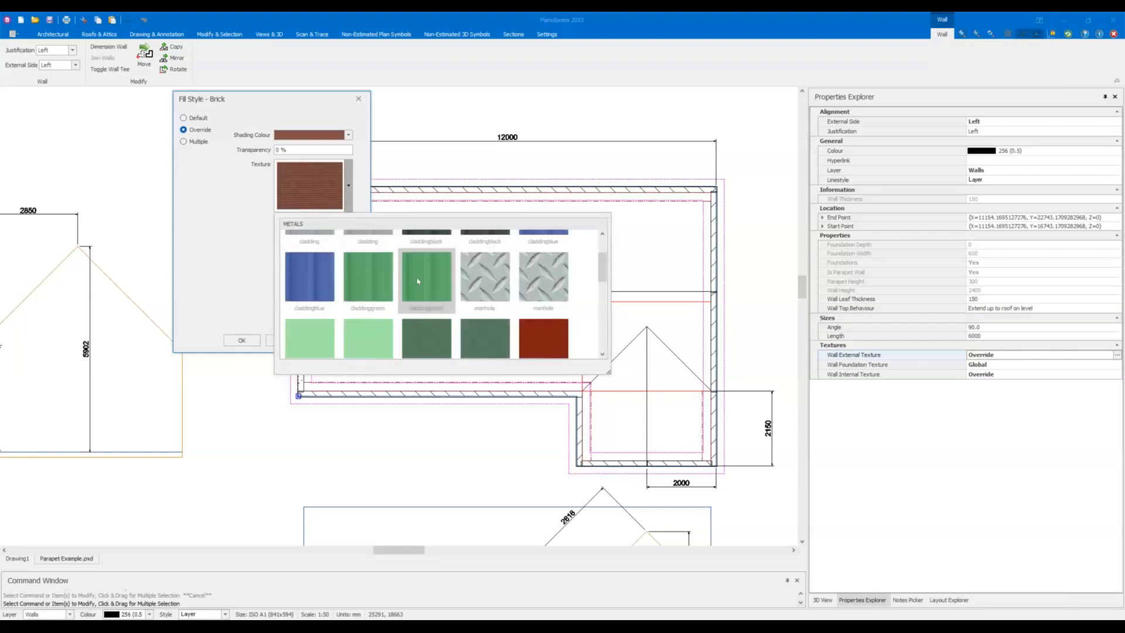
click(490, 280)
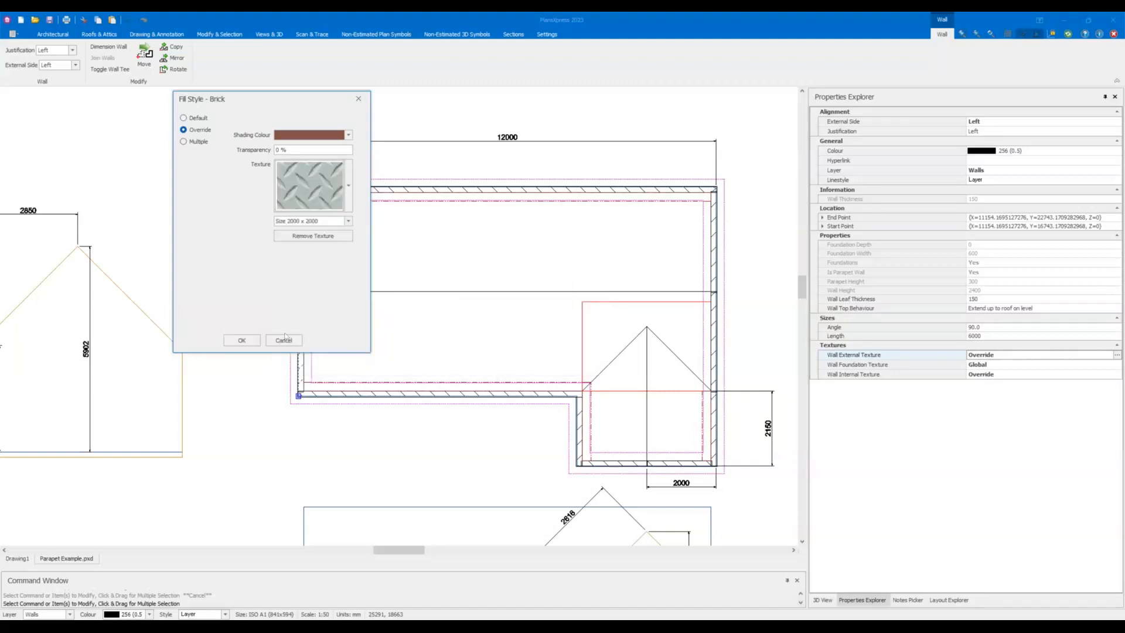
click(240, 340)
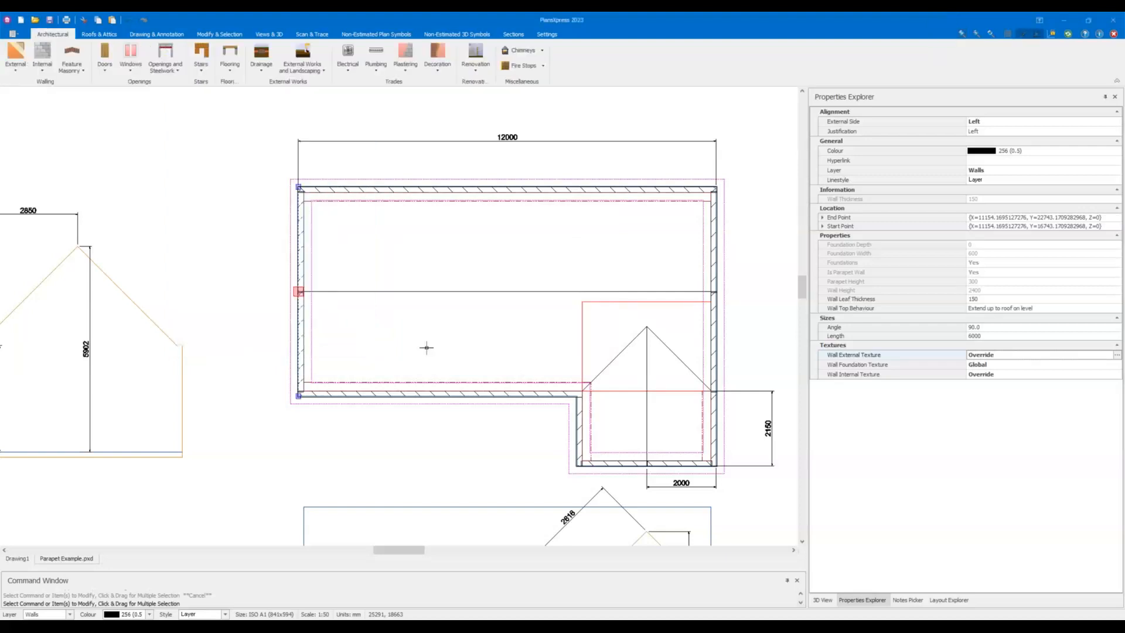
click(824, 600)
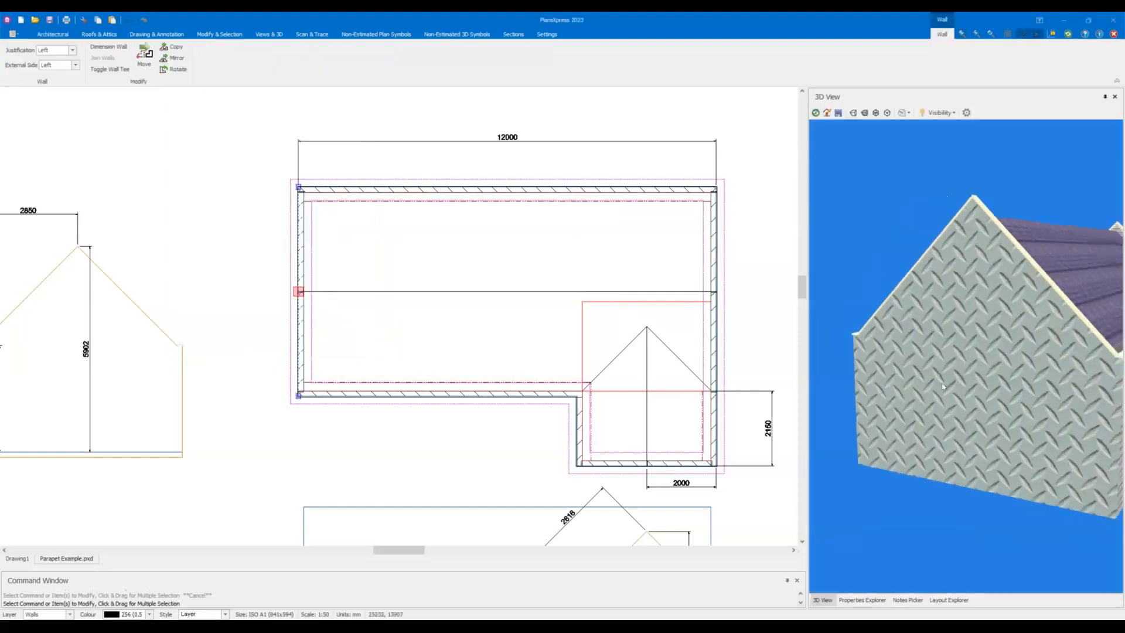
drag(908, 390, 923, 383)
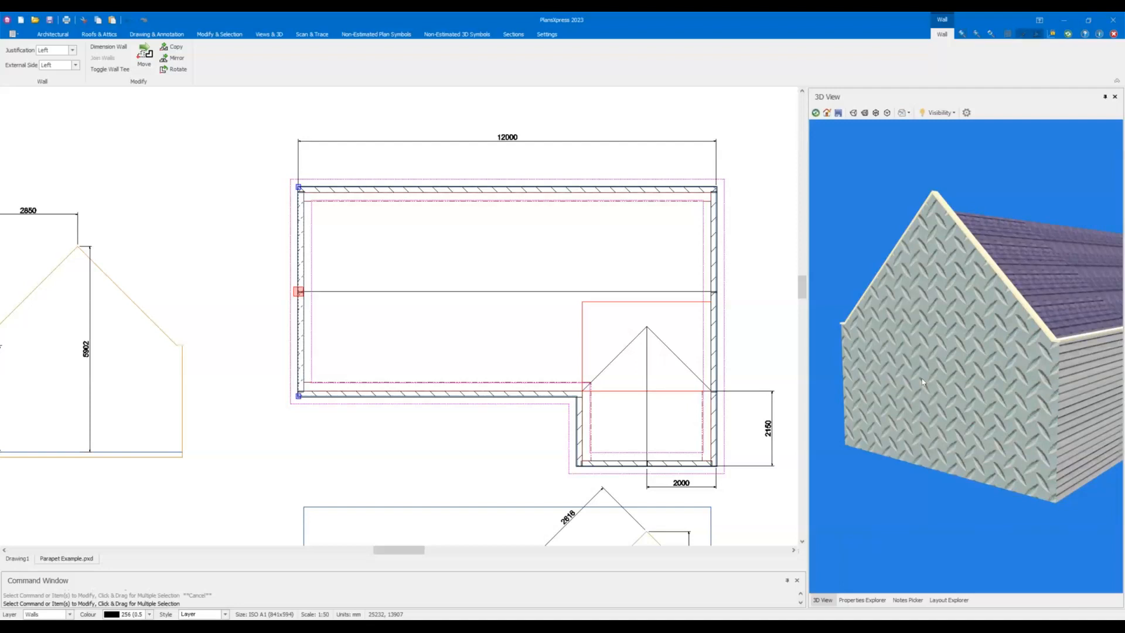
Reapply the gable wall's specification with the Clay Plain Tiles 140mm Lathe Spacing finish to replace the texture override.
right_click(300, 267)
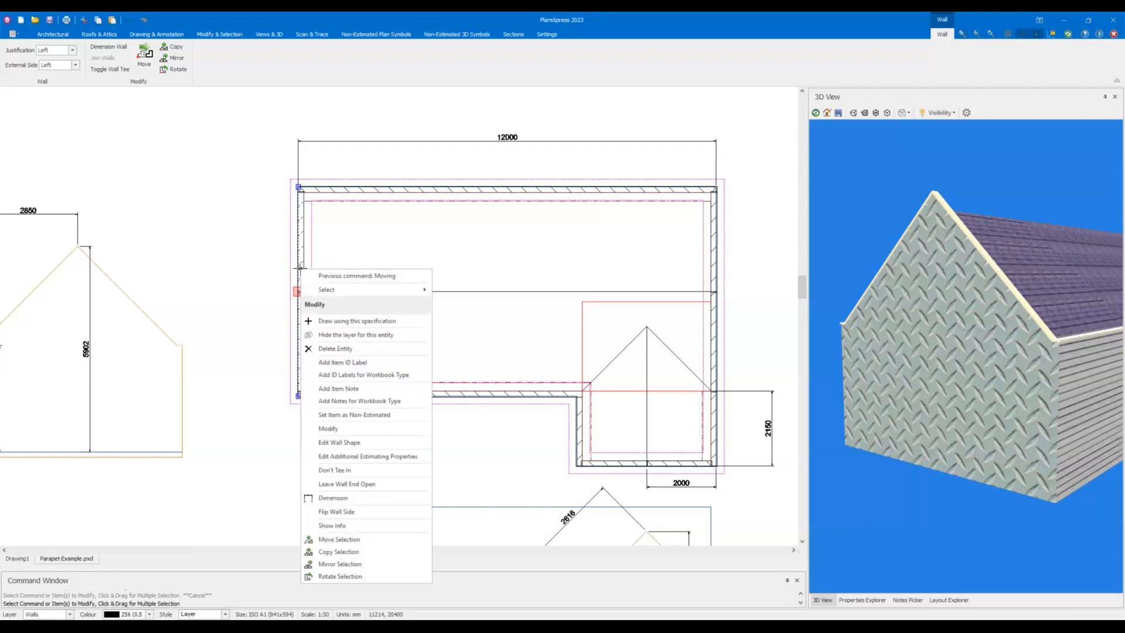
click(346, 431)
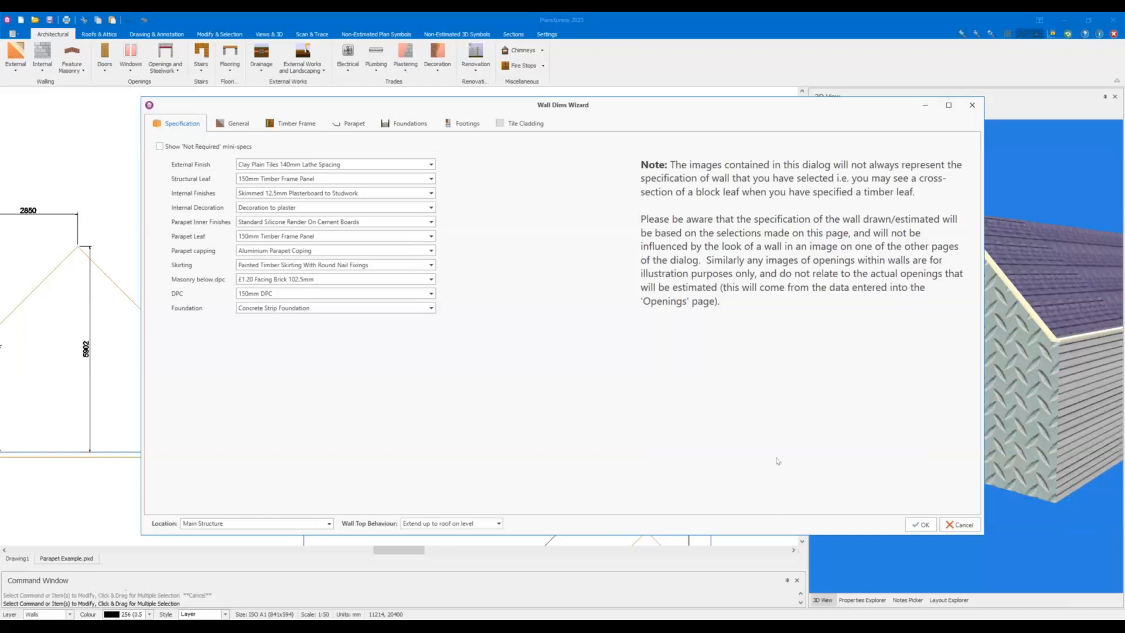
click(918, 525)
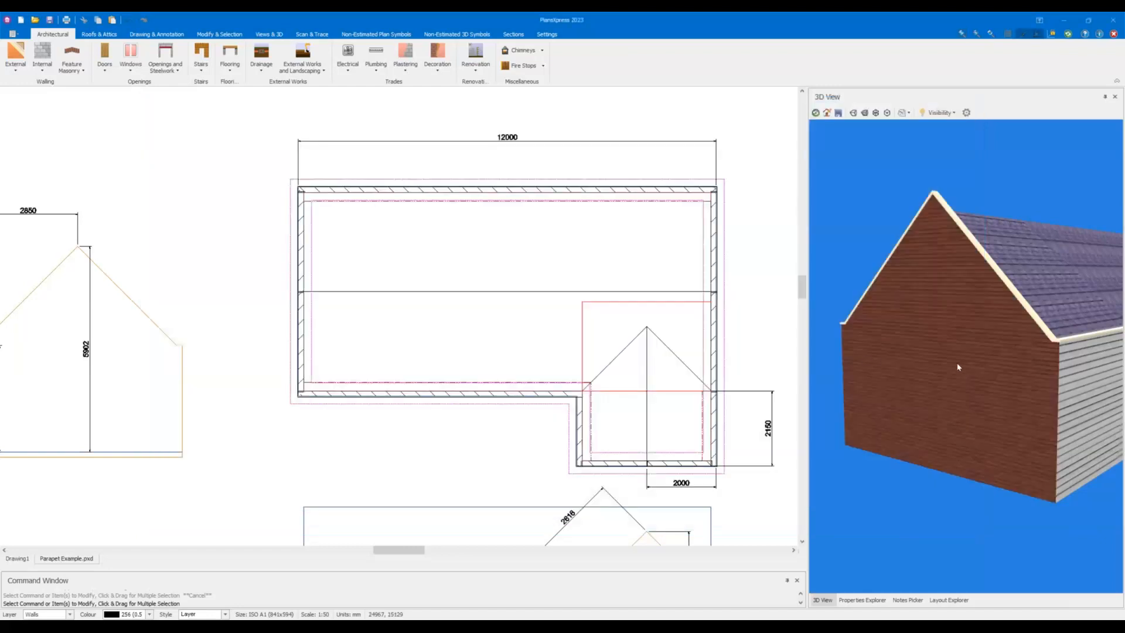
mouse_move(968, 351)
mouse_down()
mouse_move(950, 354)
mouse_move(968, 350)
mouse_up()
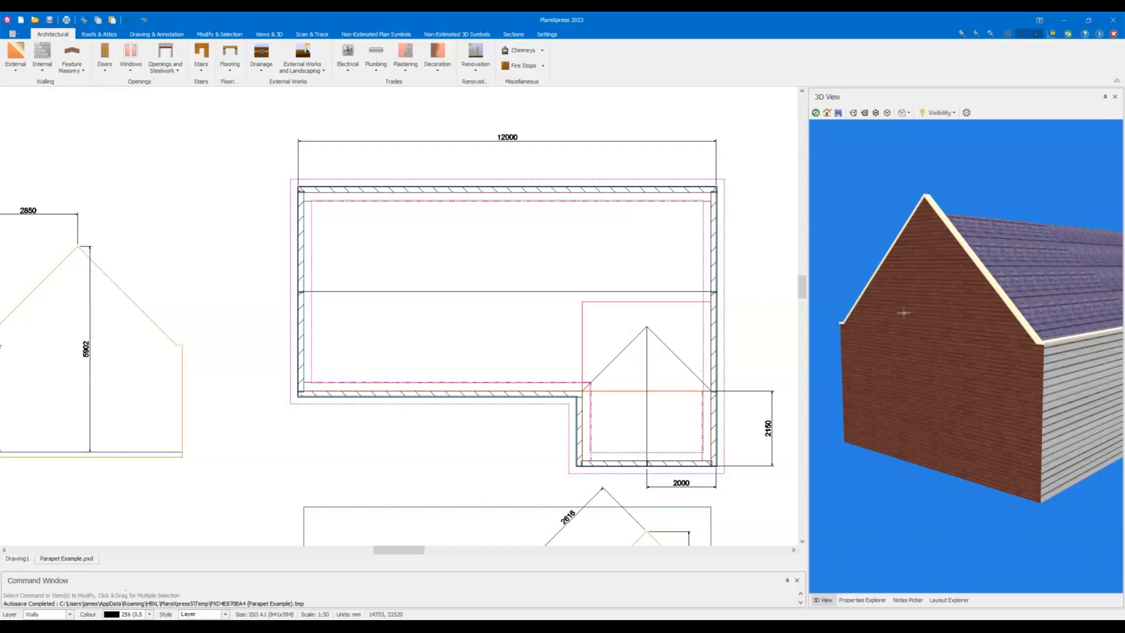
Review the Alternative External Finish options in the 12000 mm long wall's additional estimating properties and close the wizard.
drag(878, 306, 961, 216)
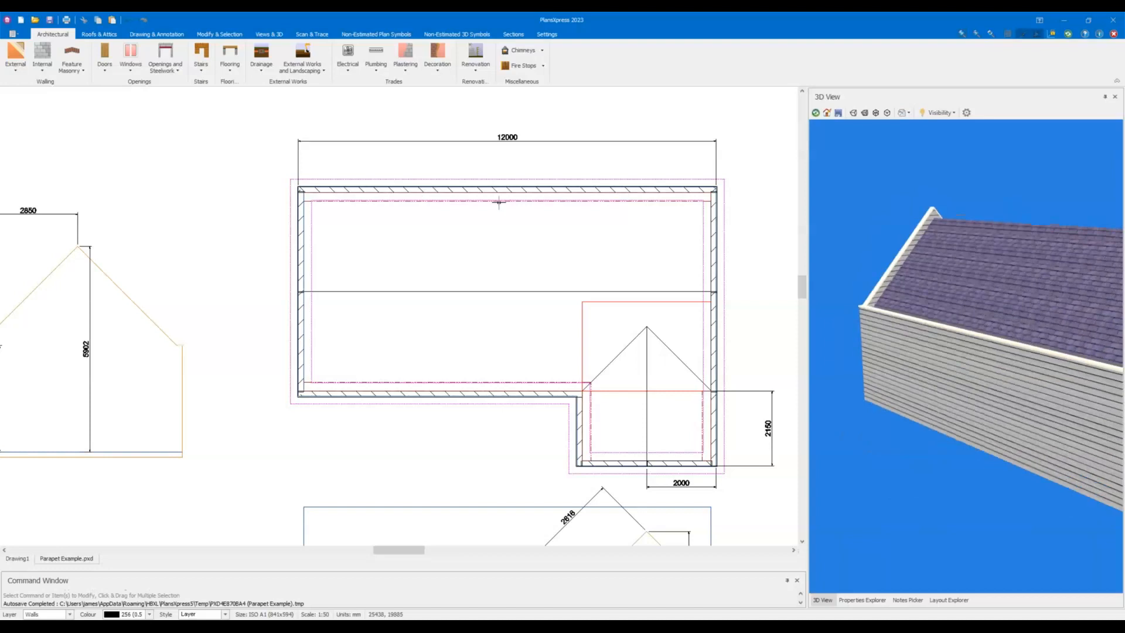
click(463, 191)
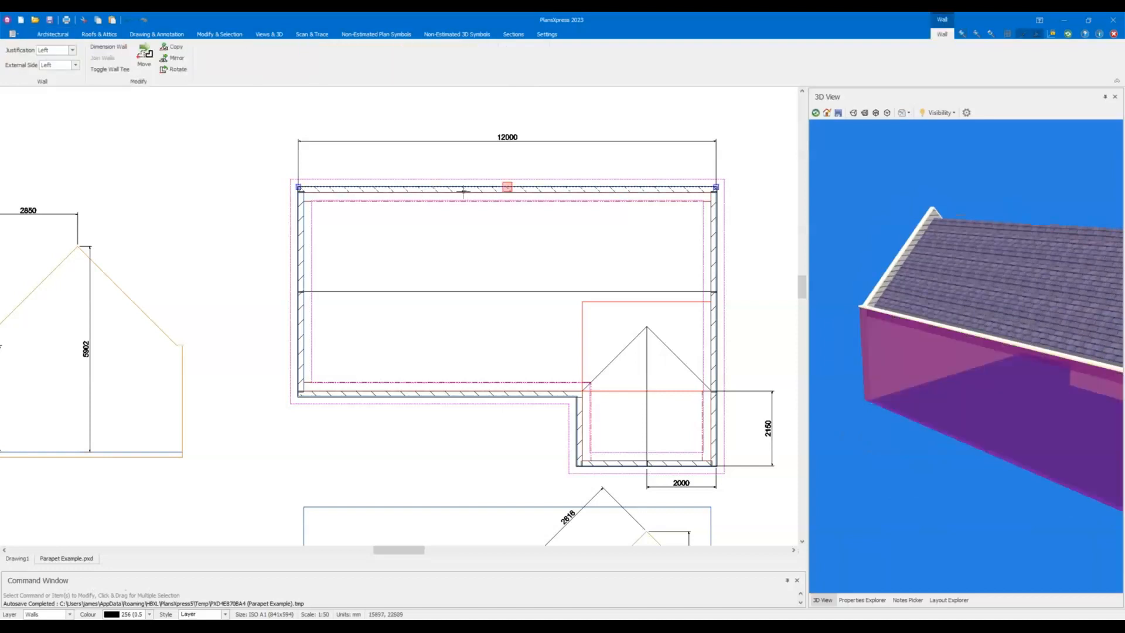
right_click(463, 191)
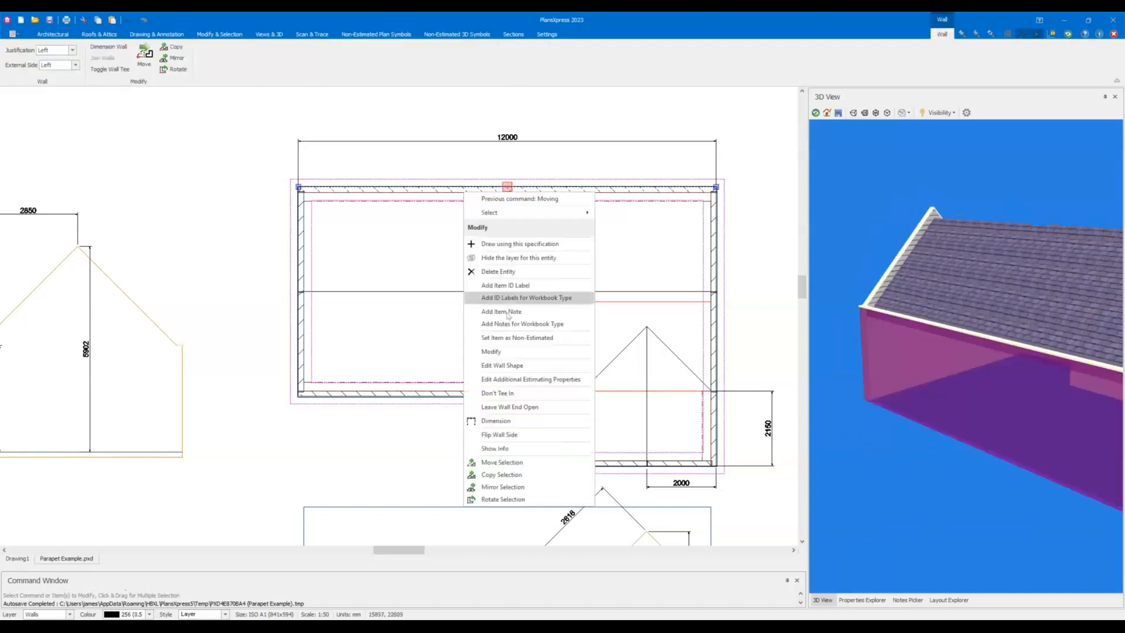
click(520, 381)
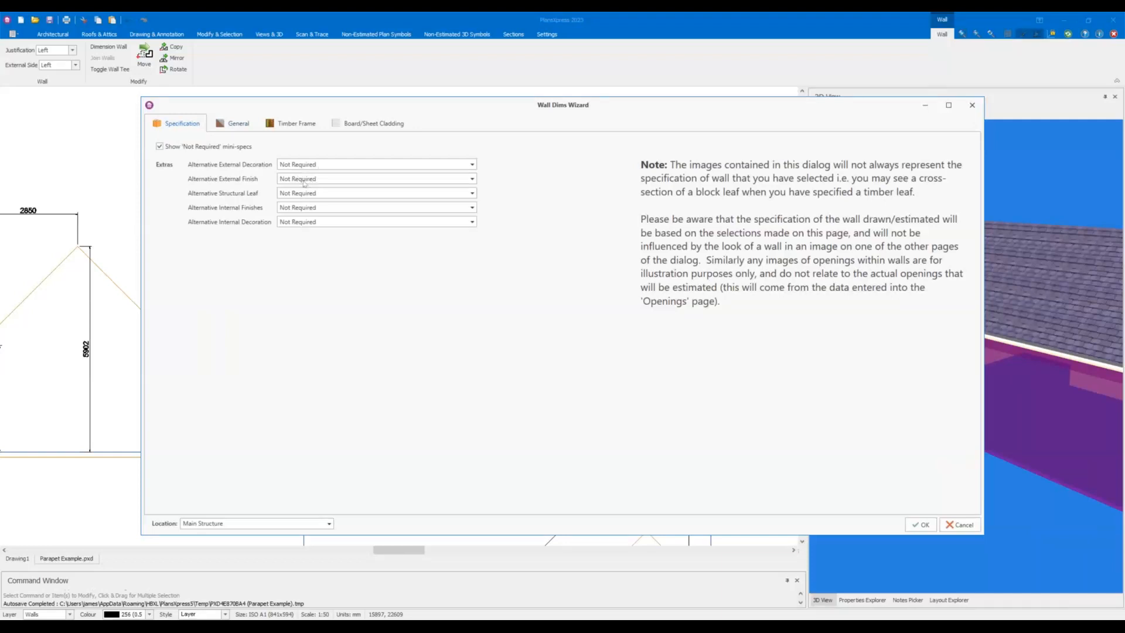
click(305, 181)
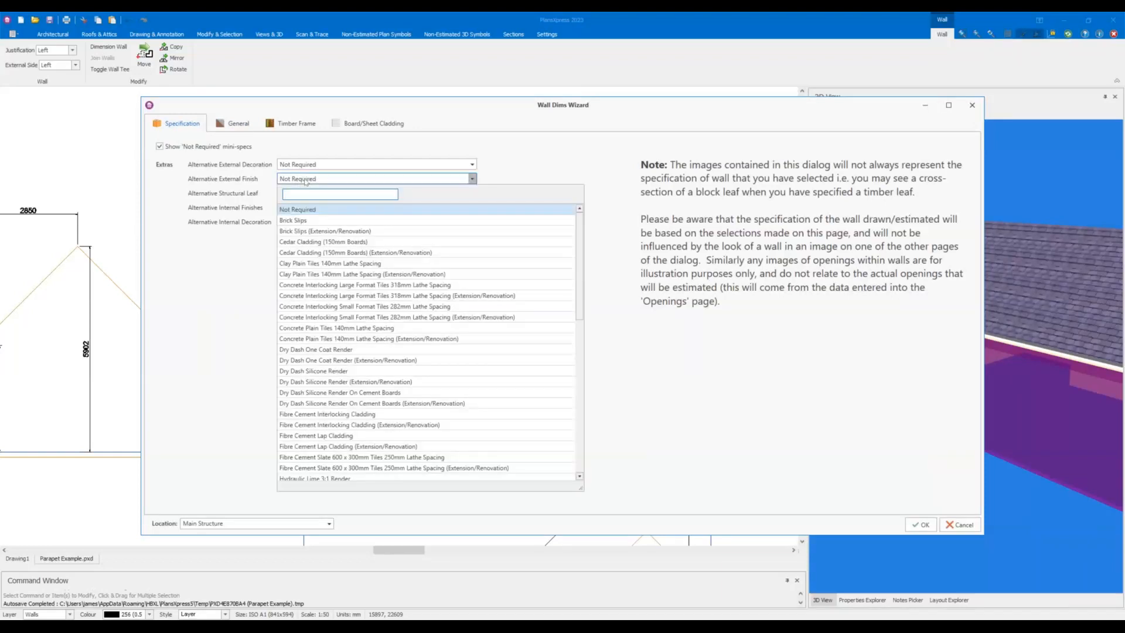
click(306, 180)
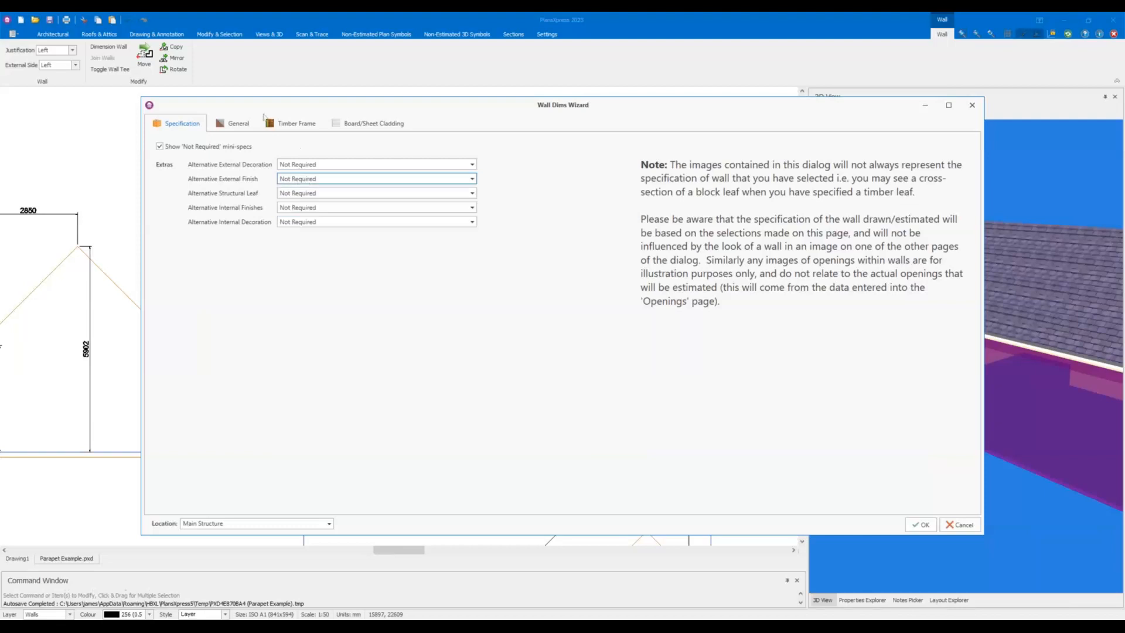
click(308, 181)
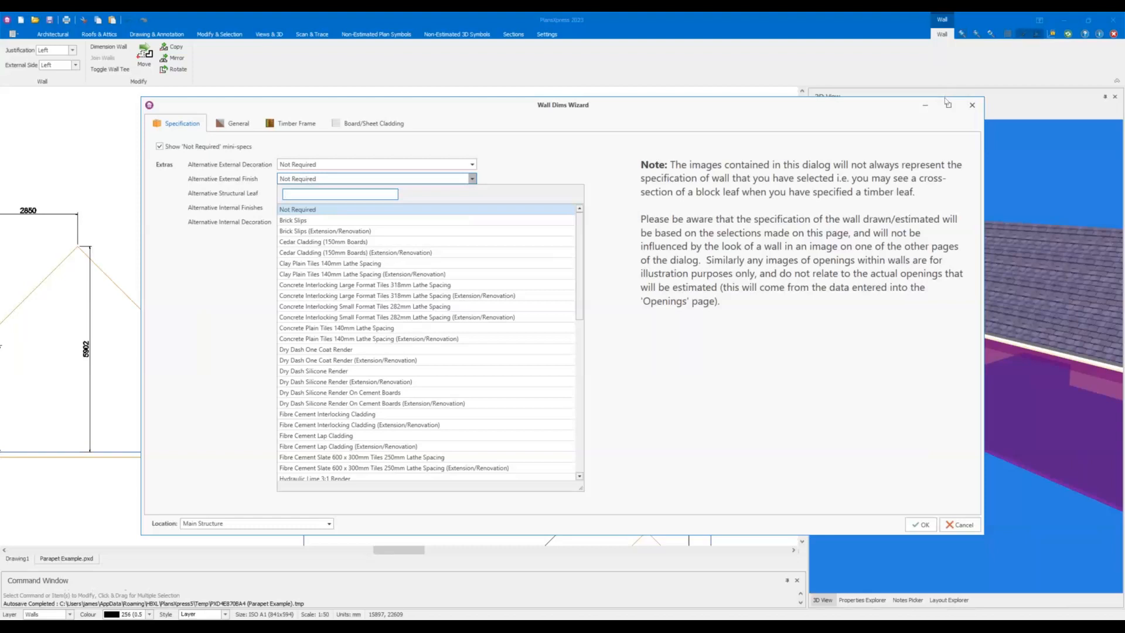
click(975, 108)
click(975, 107)
Start a Brick & Block double leaf external wall with the Brick and Block Cavity Wall - Strip Foundation specification.
scroll(292, 228, down, 6)
mouse_move(292, 235)
mouse_down()
mouse_move(232, 156)
mouse_move(232, 197)
mouse_up()
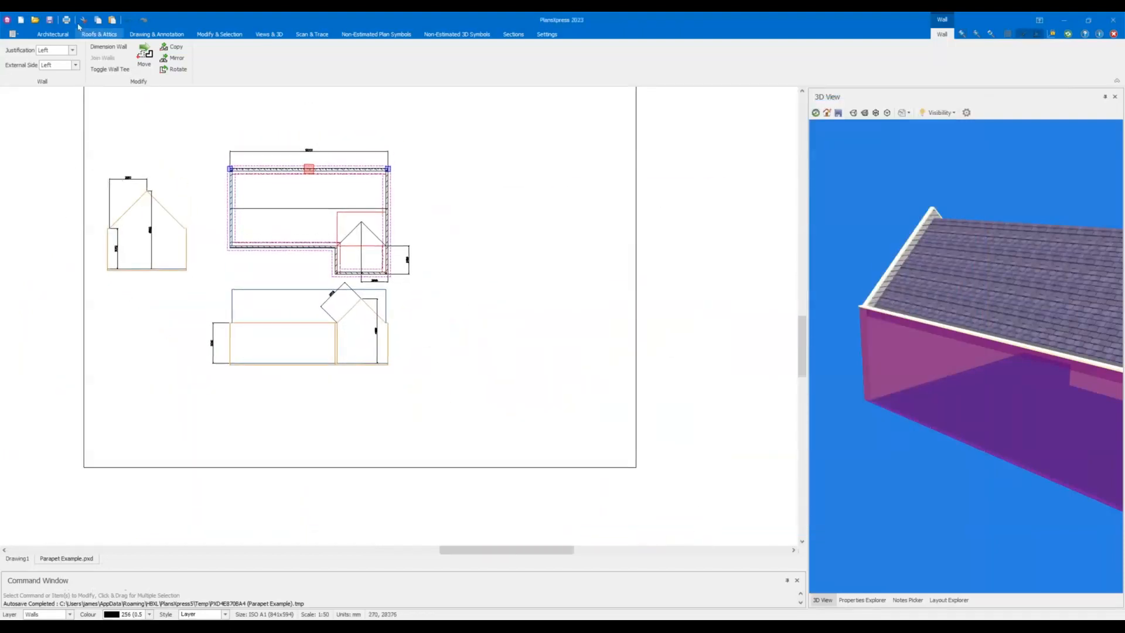
click(56, 35)
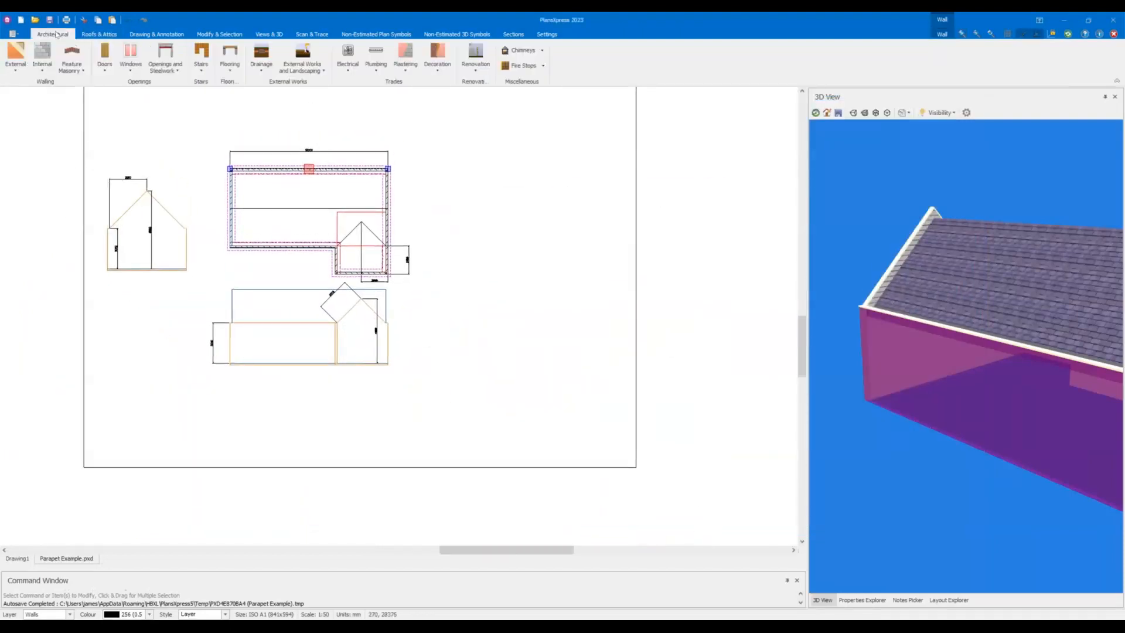
click(14, 71)
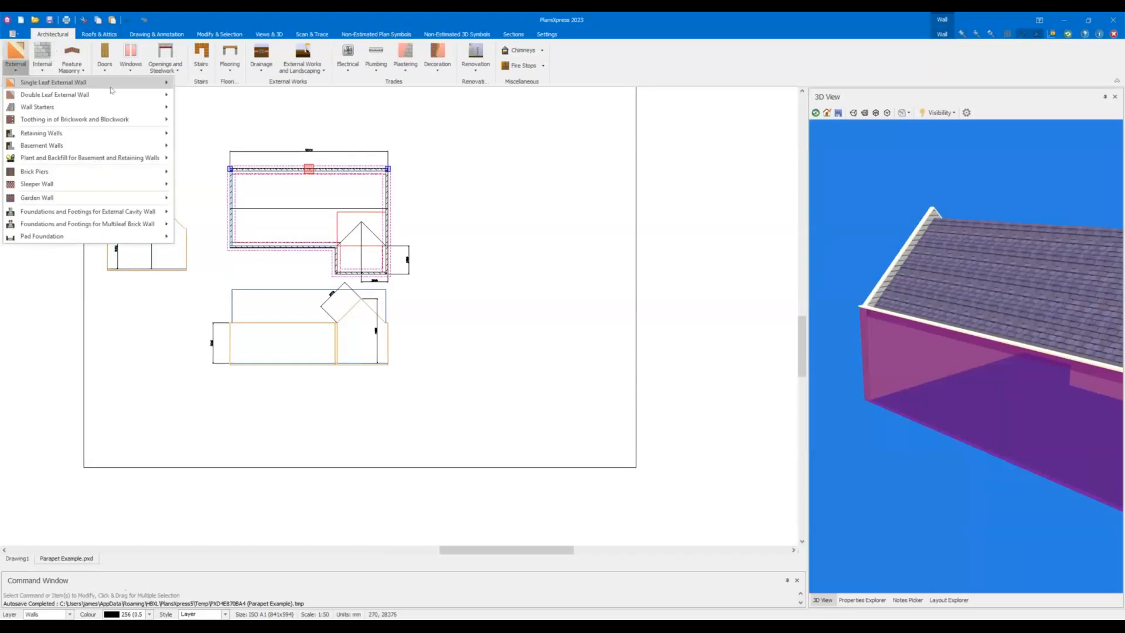
mouse_move(113, 89)
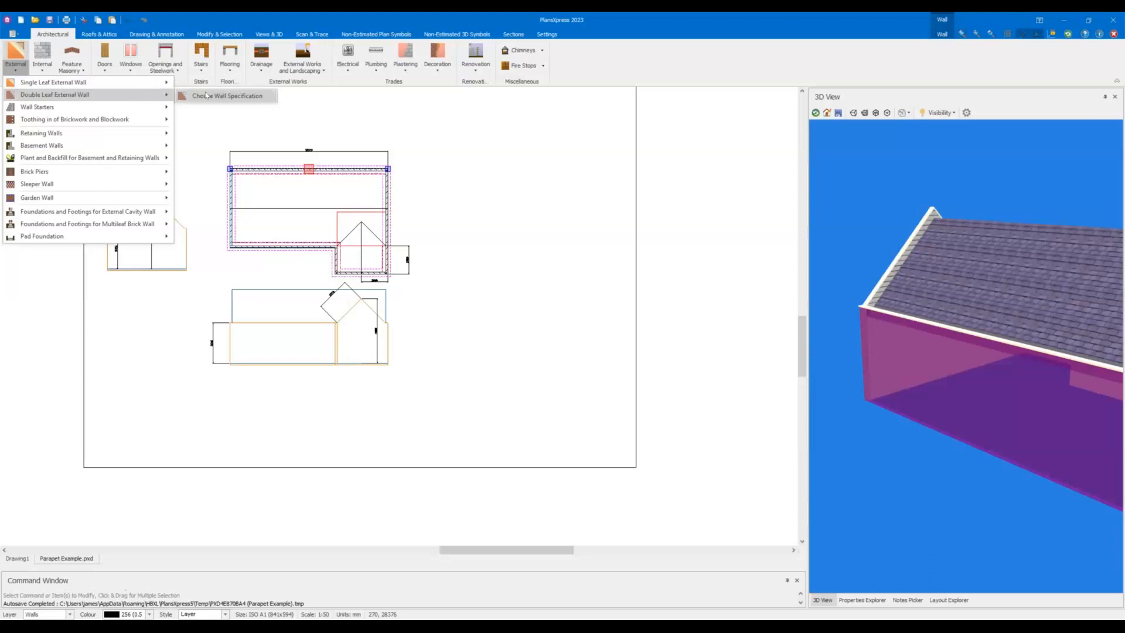
click(206, 96)
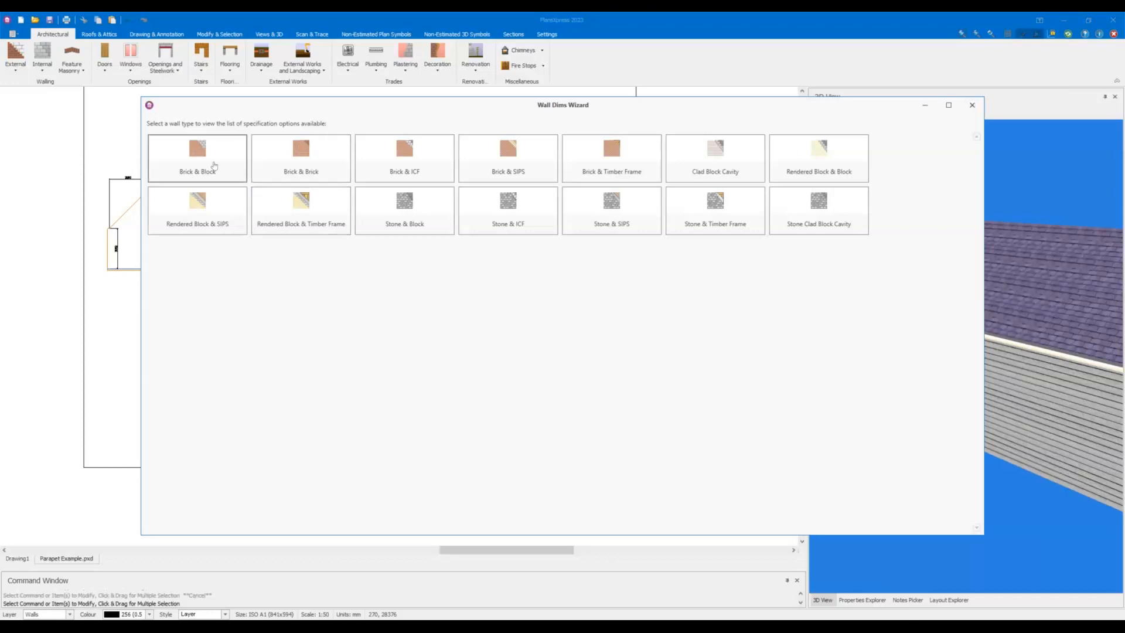
click(214, 166)
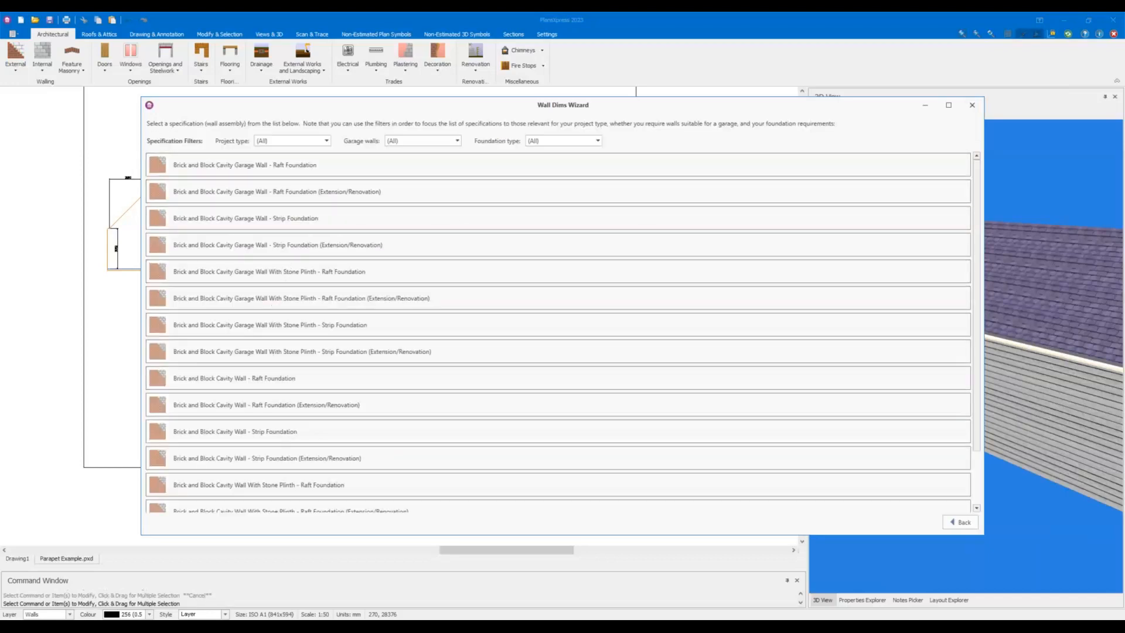
click(261, 433)
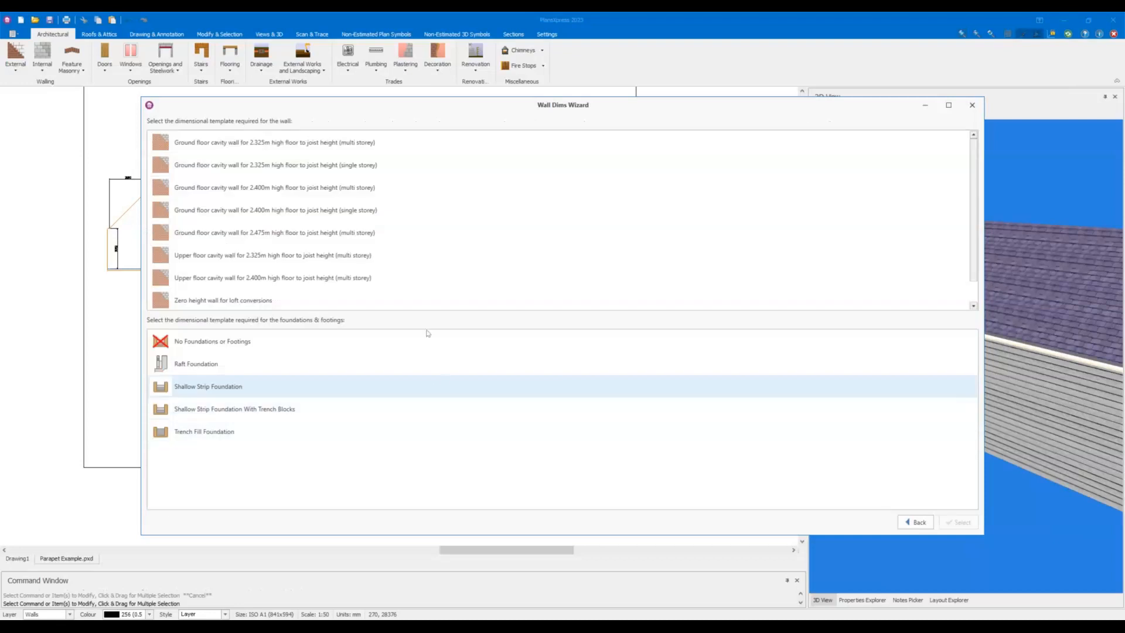
Use the single-storey 2.400m ground floor cavity wall template with Shallow Strip Foundation and accept the default wall specification.
click(274, 212)
click(959, 522)
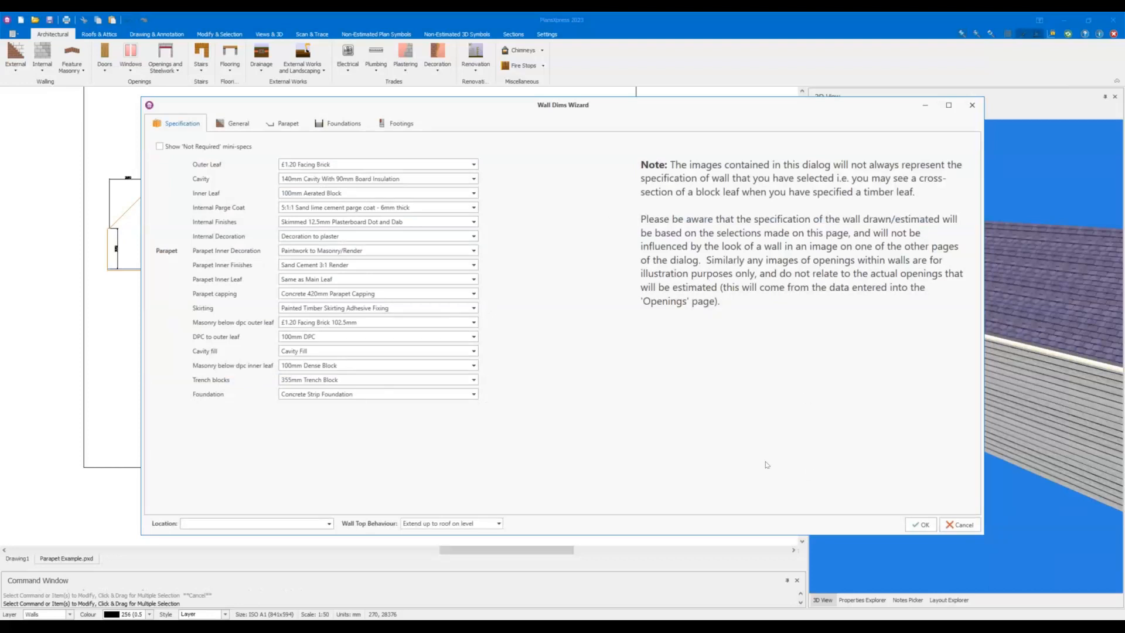
click(920, 525)
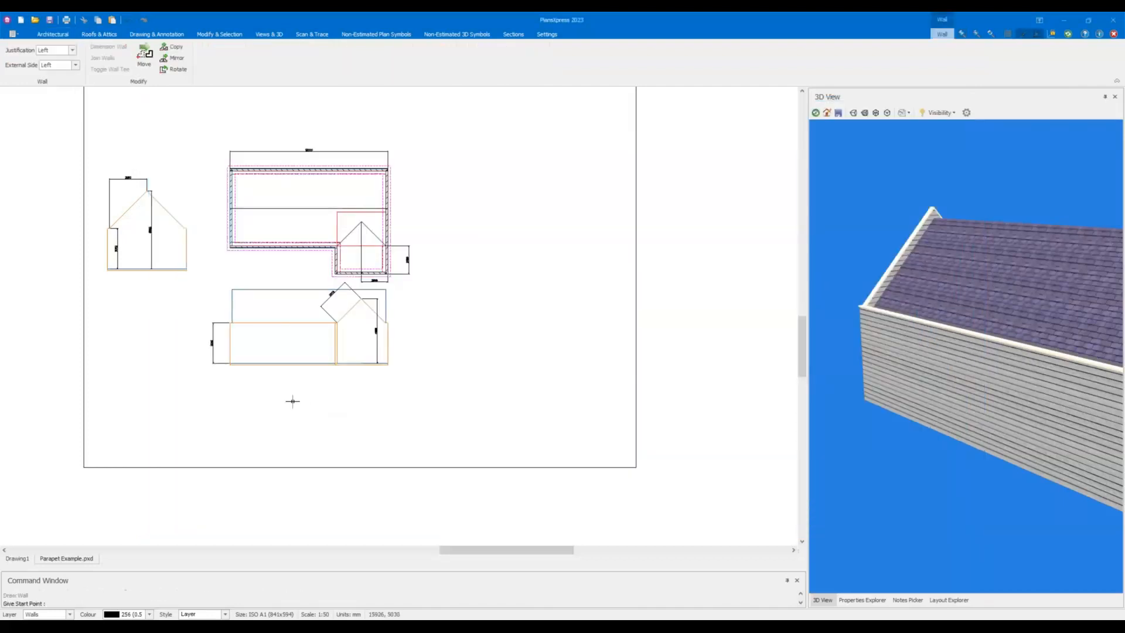
Draw a horizontal wall about 10.77 m long below the front elevation, toggling its justification so the external side is Right.
scroll(264, 403, up, 2)
click(226, 407)
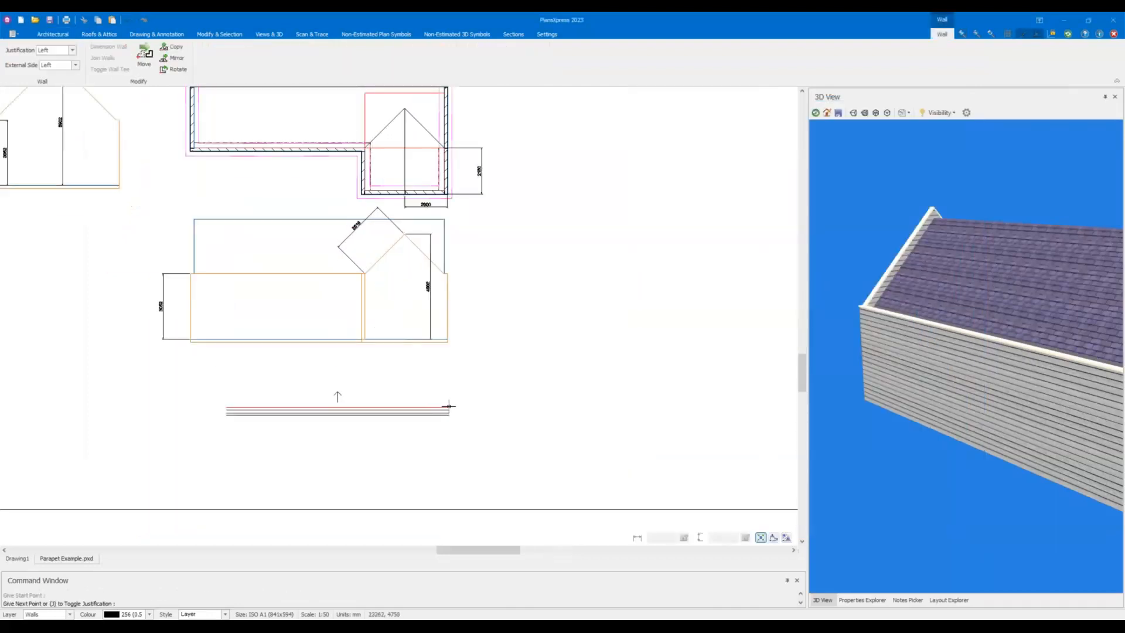
key(j)
click(457, 406)
key(Escape)
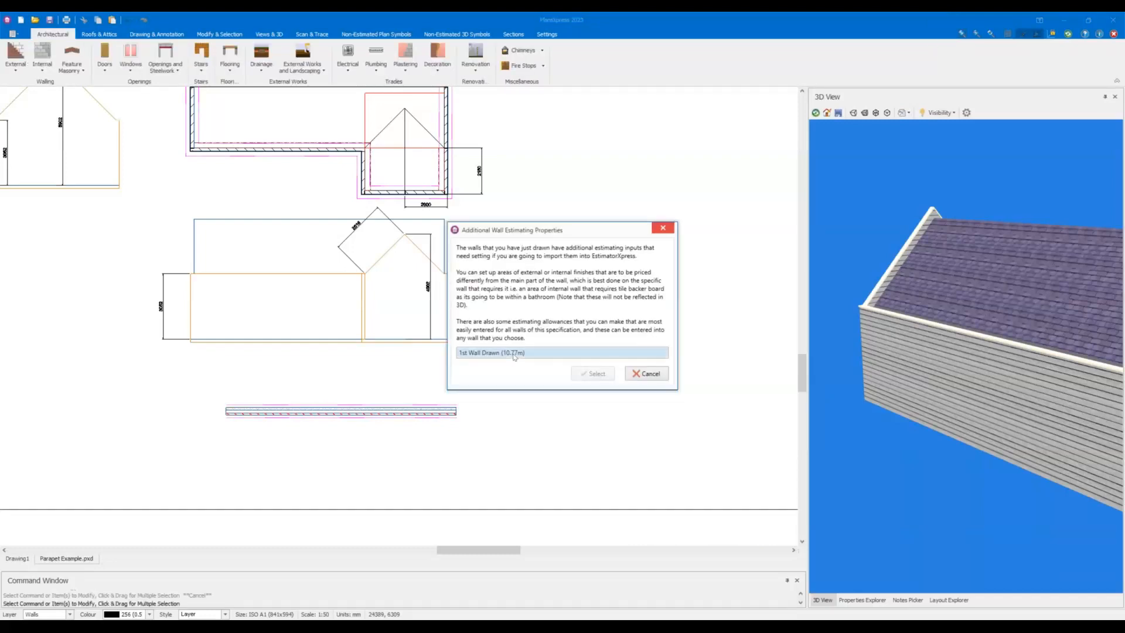
In the new wall's additional estimating properties, set the Alternative External Finish to Timber Cladding (125mm Boards).
click(589, 374)
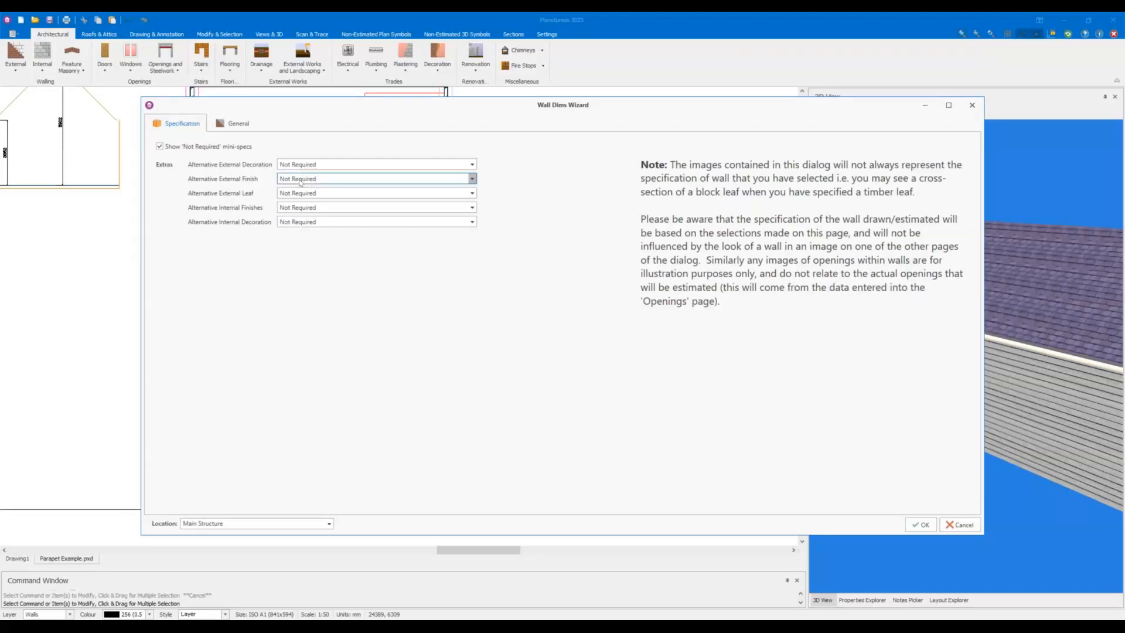
click(301, 180)
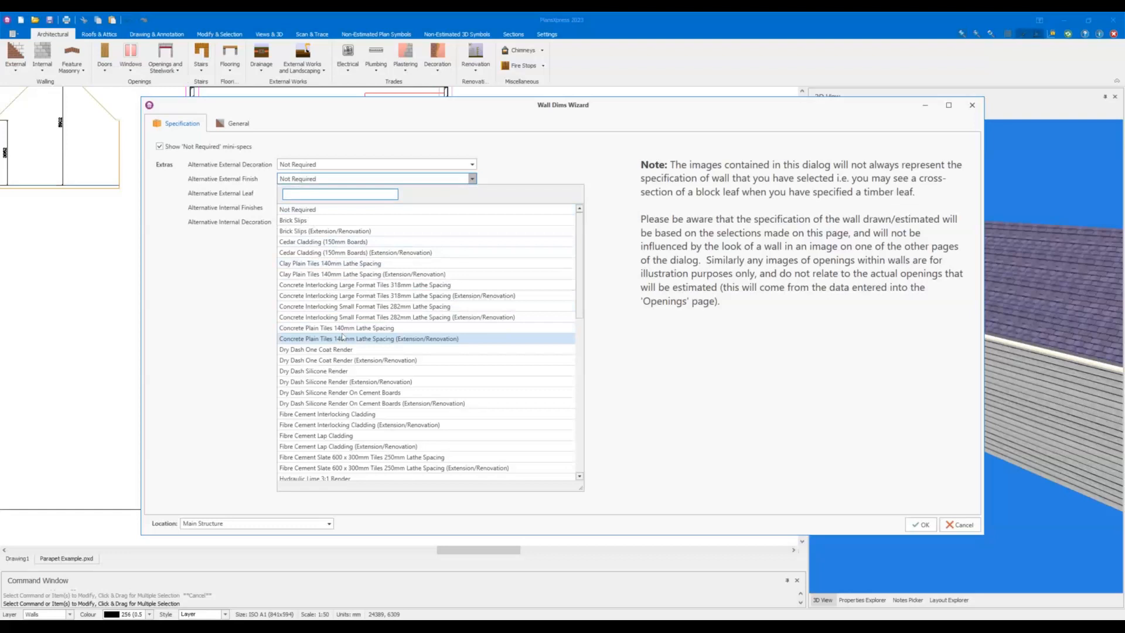
scroll(343, 338, down, 7)
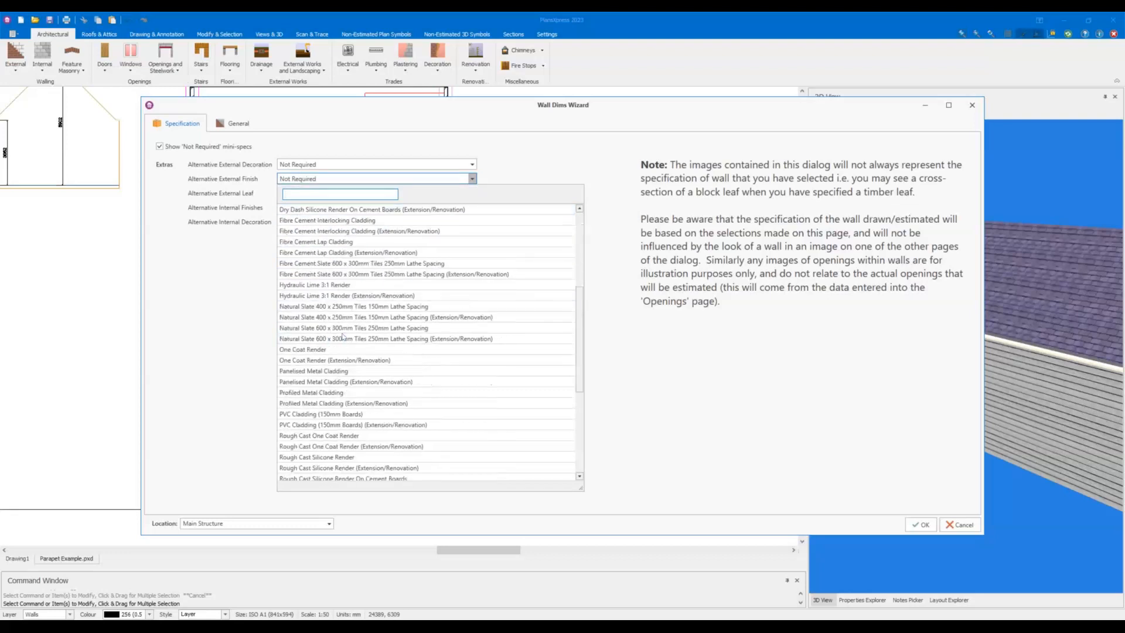
scroll(343, 337, down, 3)
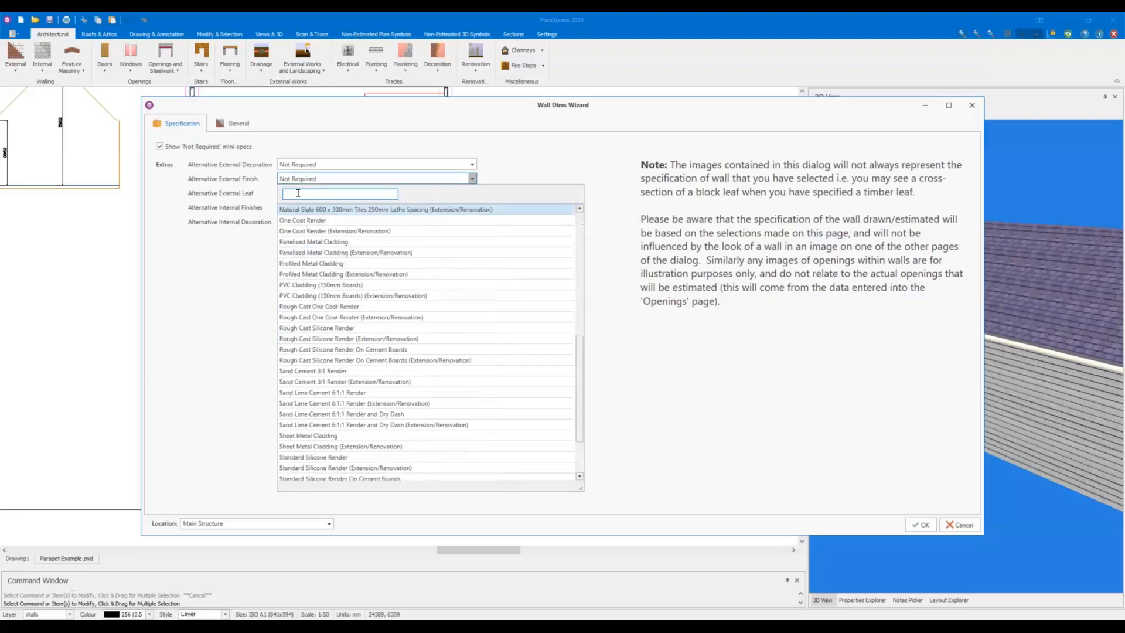
text(cladding)
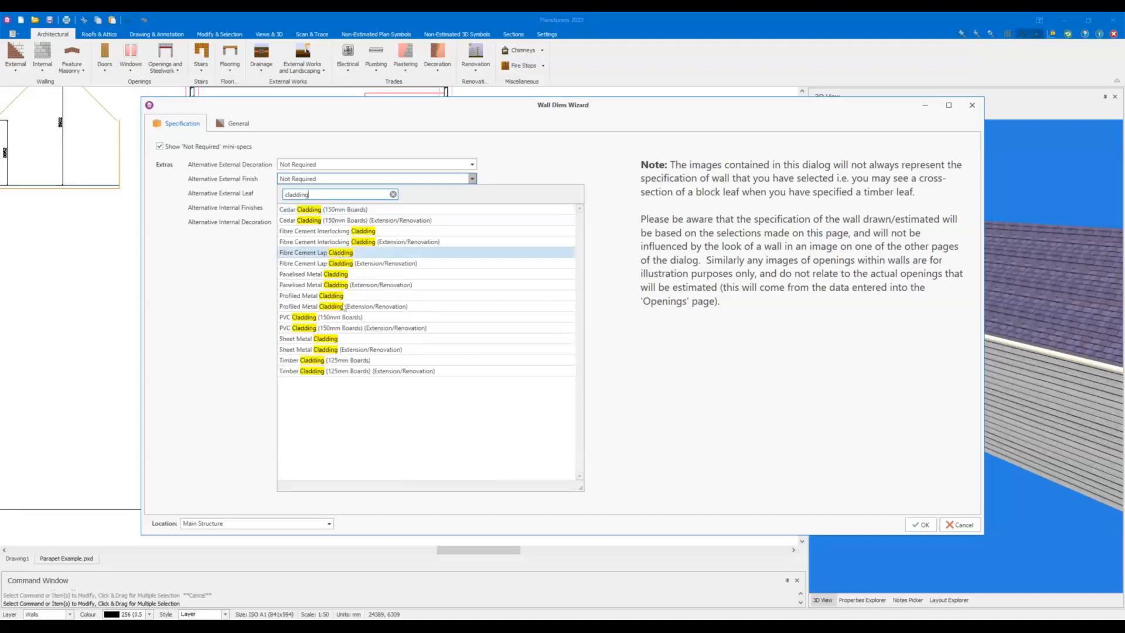
click(347, 361)
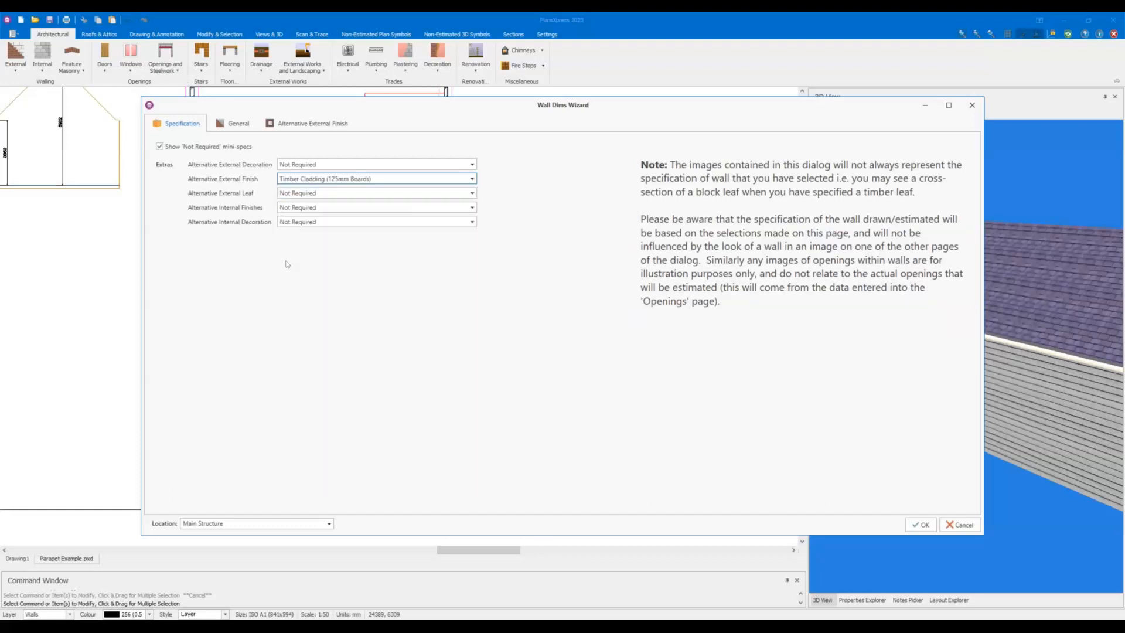
Set the wall's Alternative External Leaf to 100mm Dense Block.
click(307, 195)
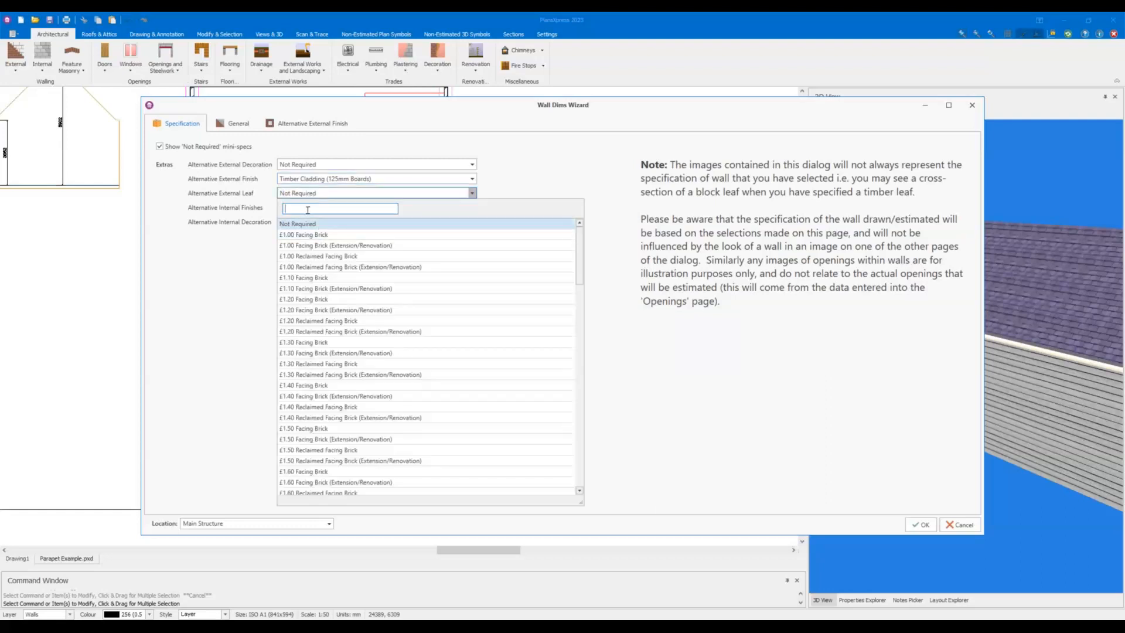
text(block)
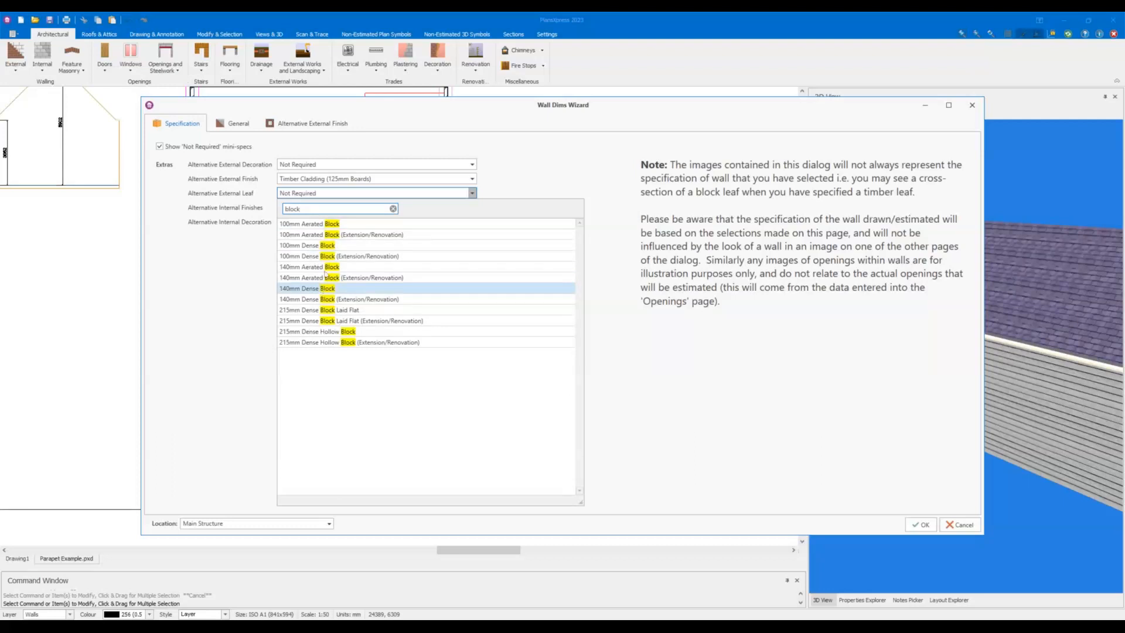
click(321, 245)
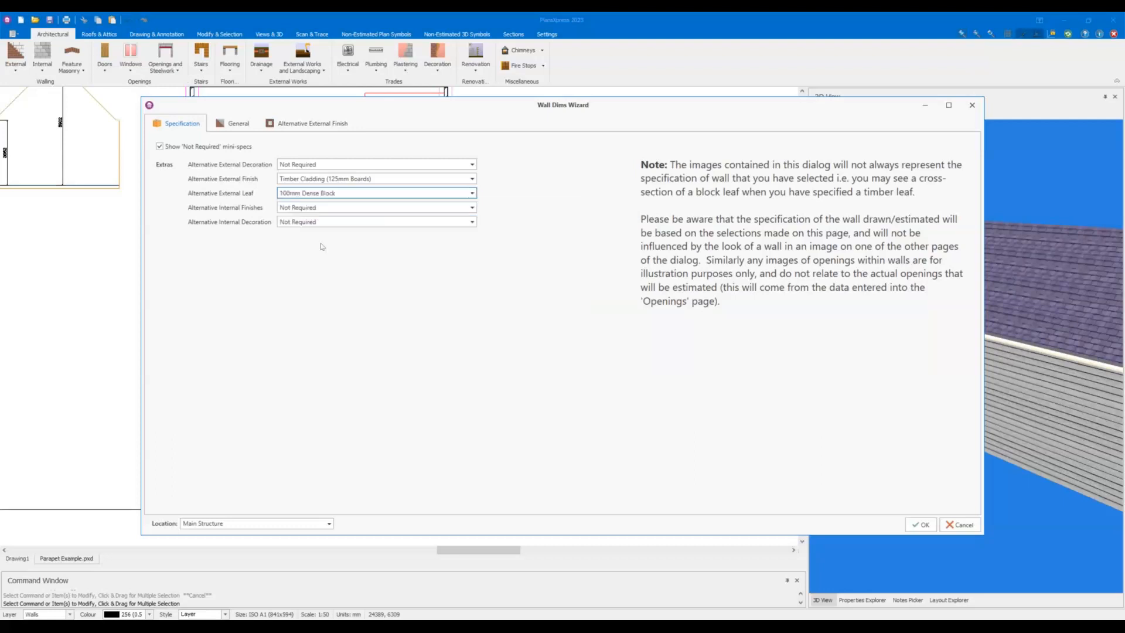
Add a 1.4 m high horizontal alternative finish band along the wall's length, requiring the alternative external leaf, and finish the estimating properties.
click(303, 125)
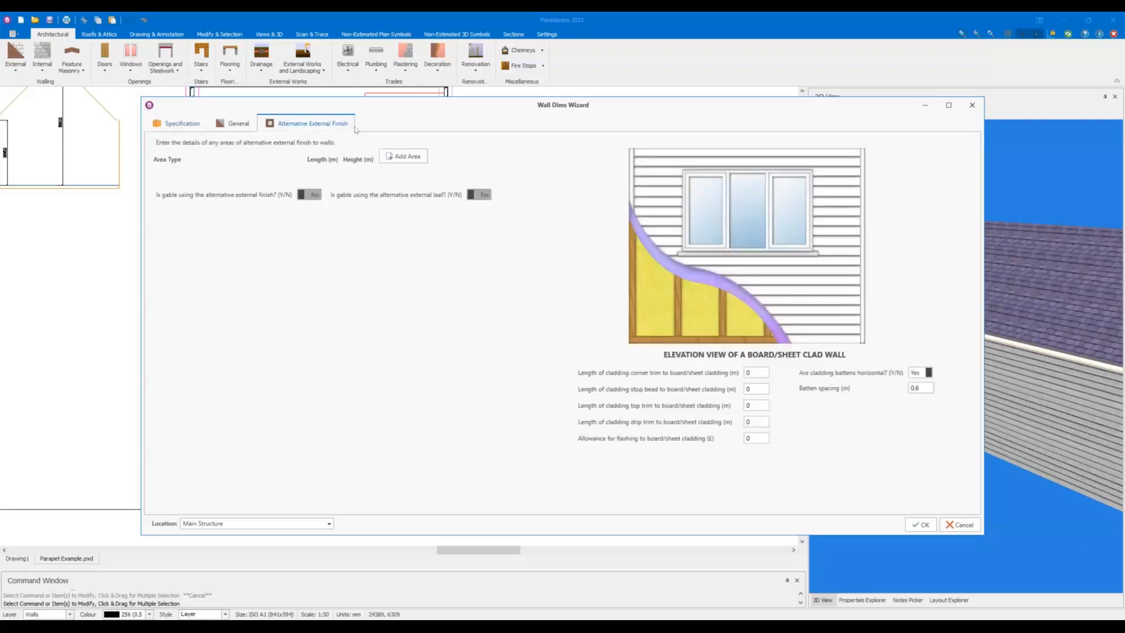
click(402, 156)
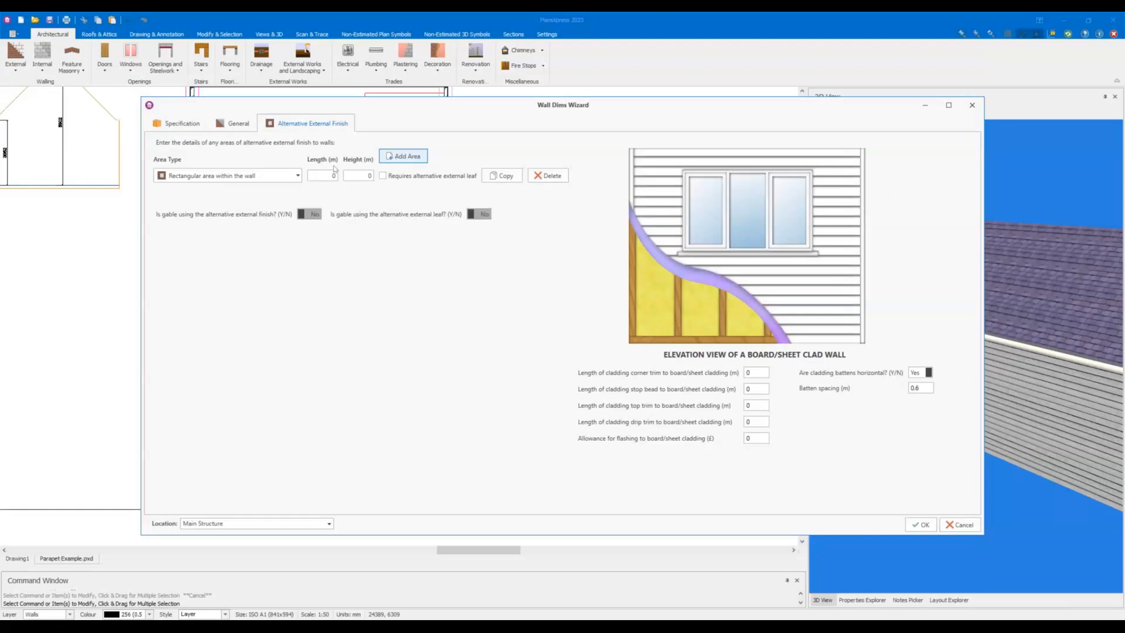
click(298, 176)
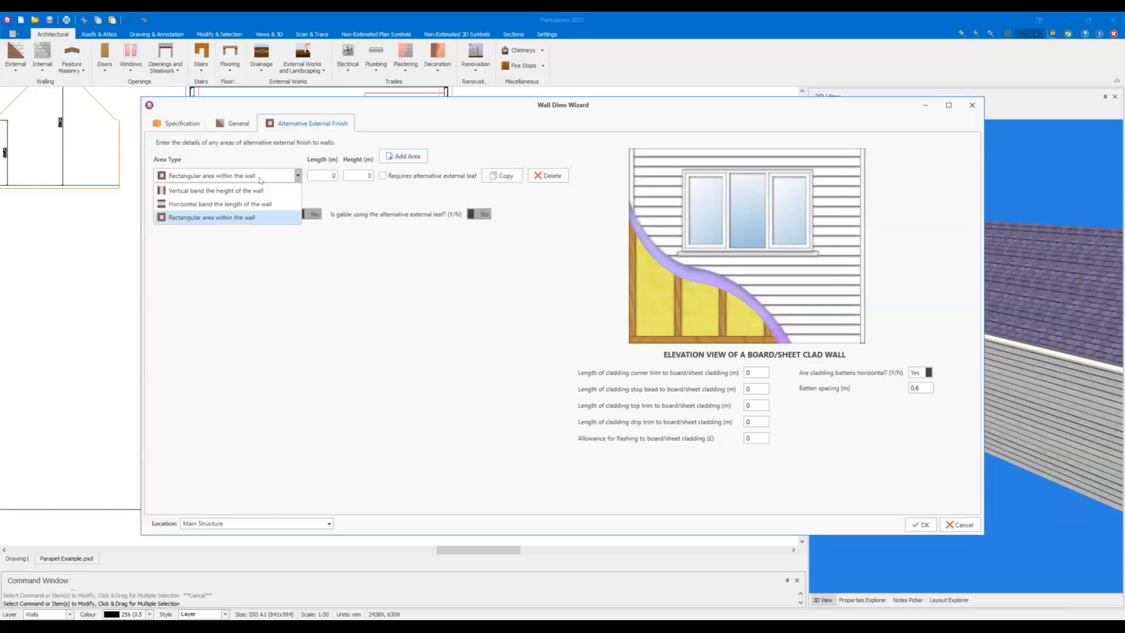
click(222, 204)
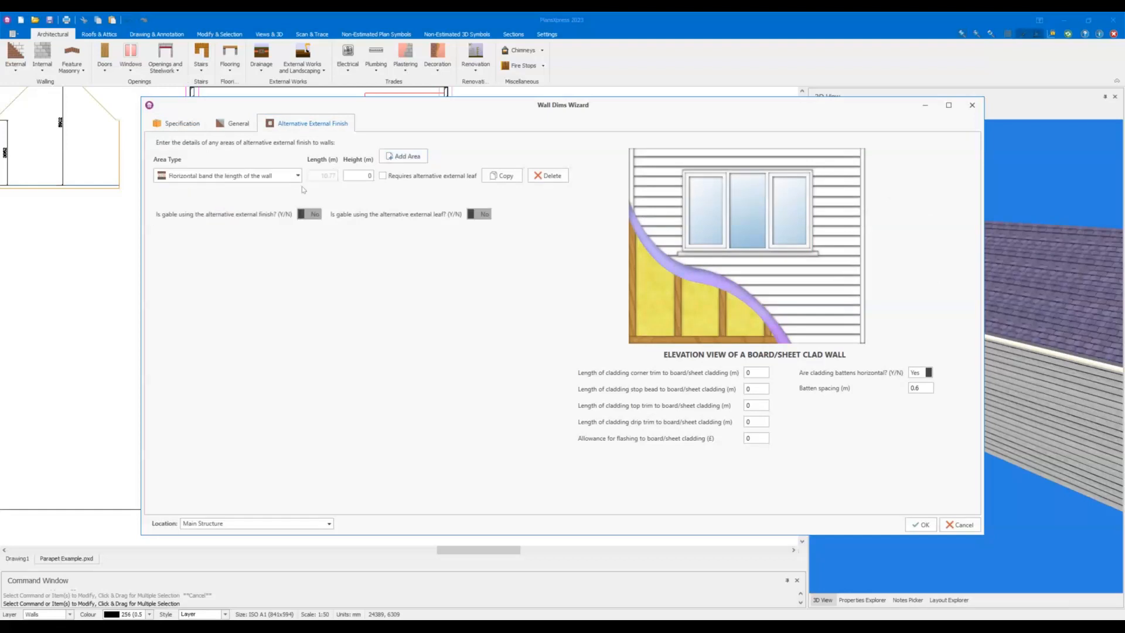
click(359, 175)
text(1.4)
click(400, 179)
click(923, 527)
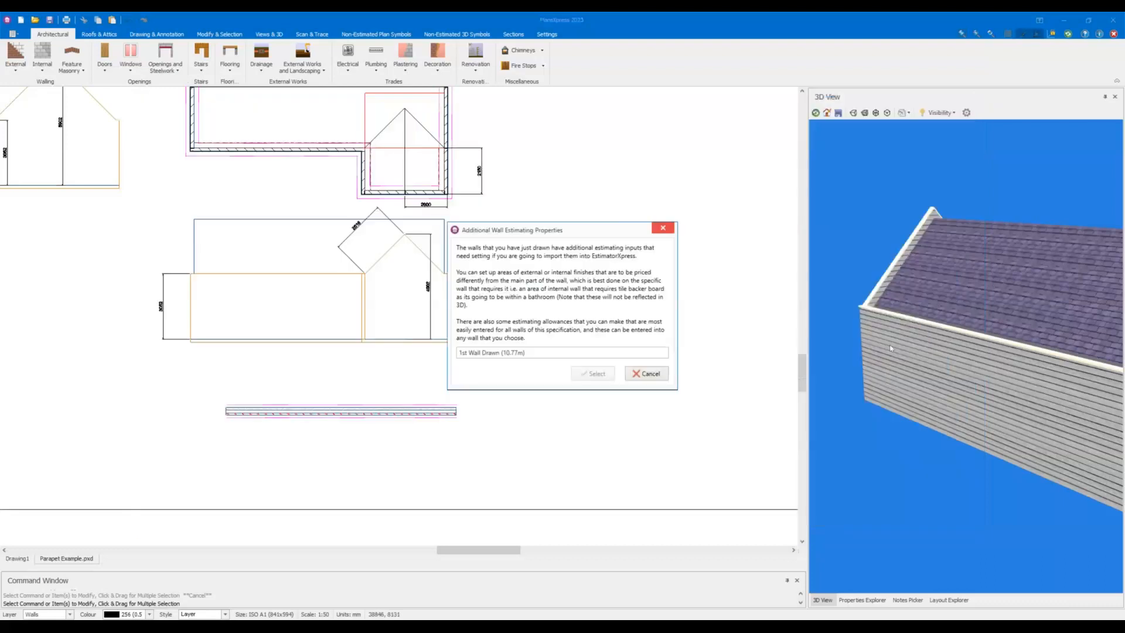
click(647, 374)
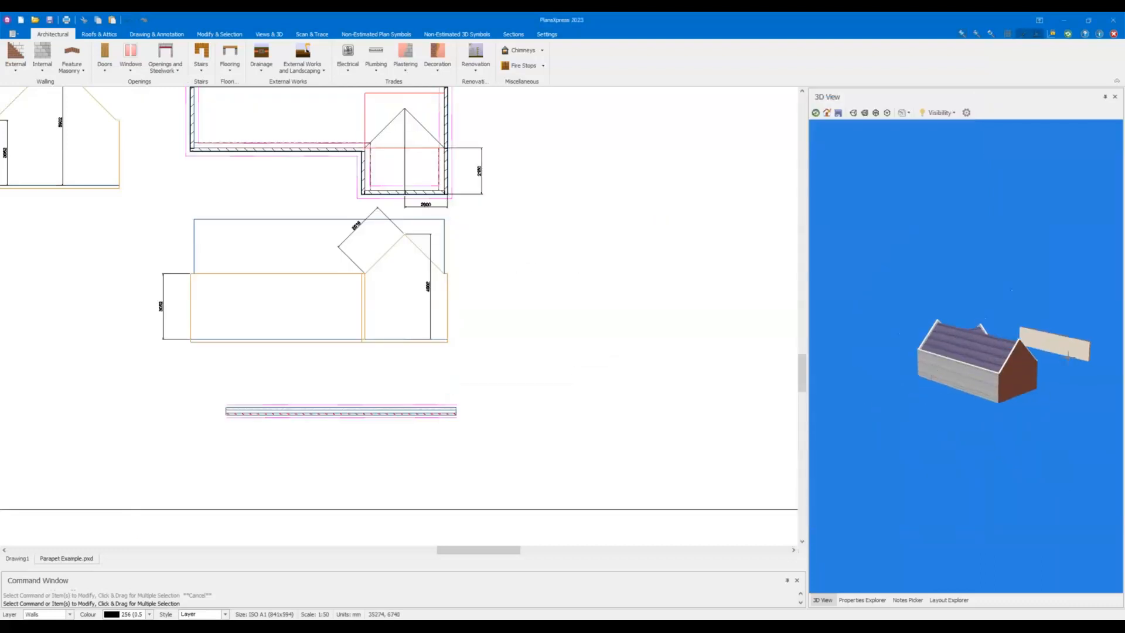
Inspect the new brick wall in 3D, switch its external texture fill to Multiple and add a second style.
drag(988, 359, 845, 337)
scroll(1070, 379, up, 5)
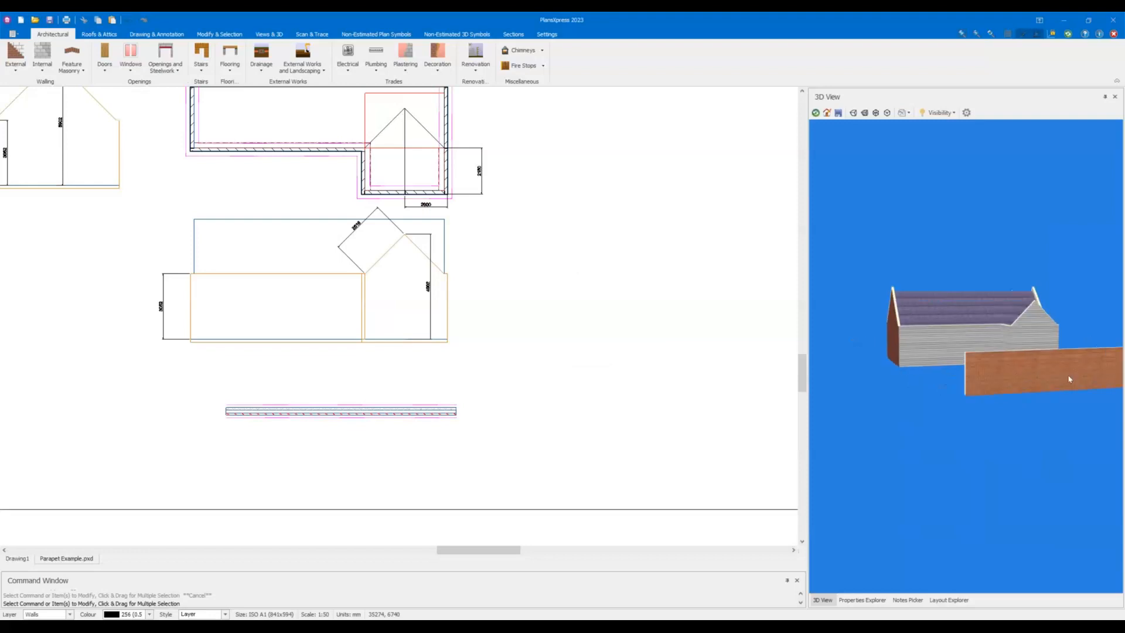
drag(1070, 378, 928, 385)
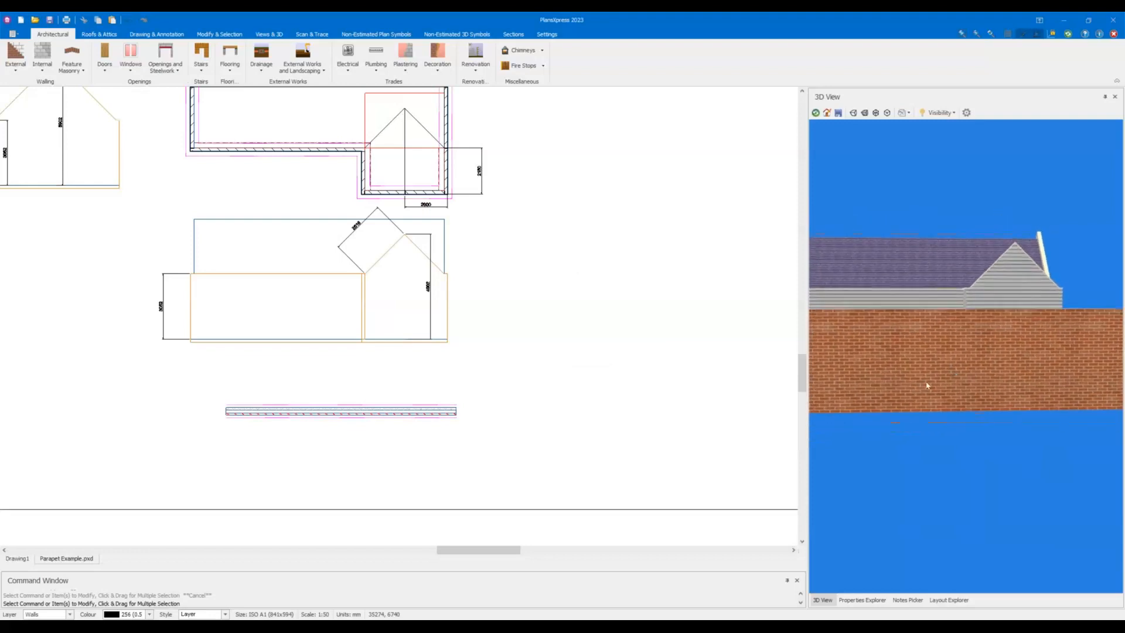
click(394, 417)
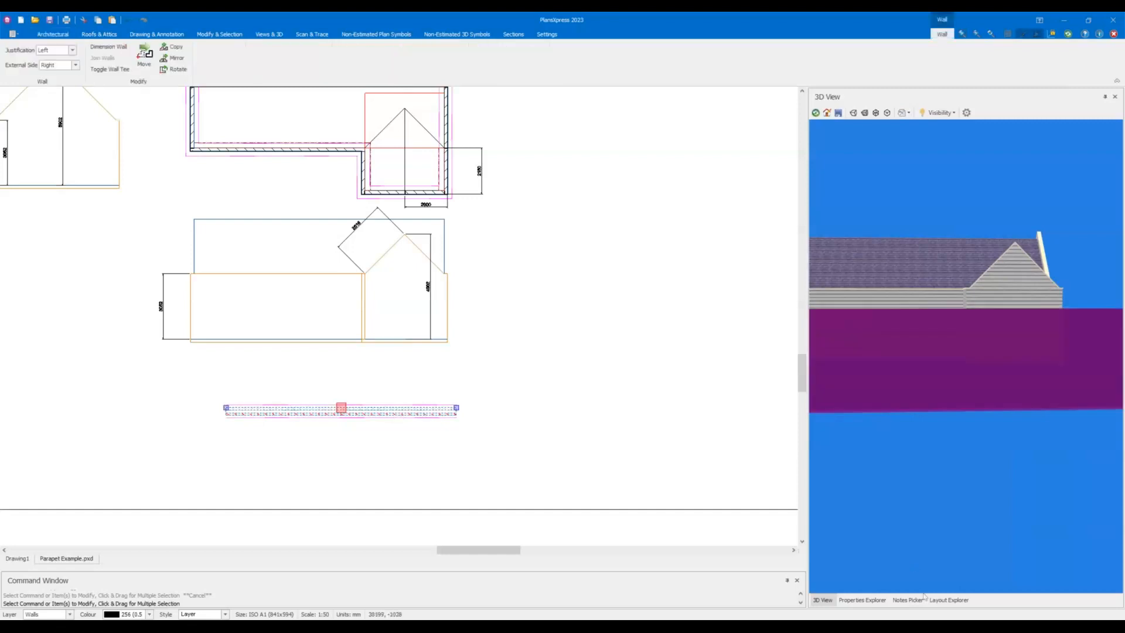
click(870, 600)
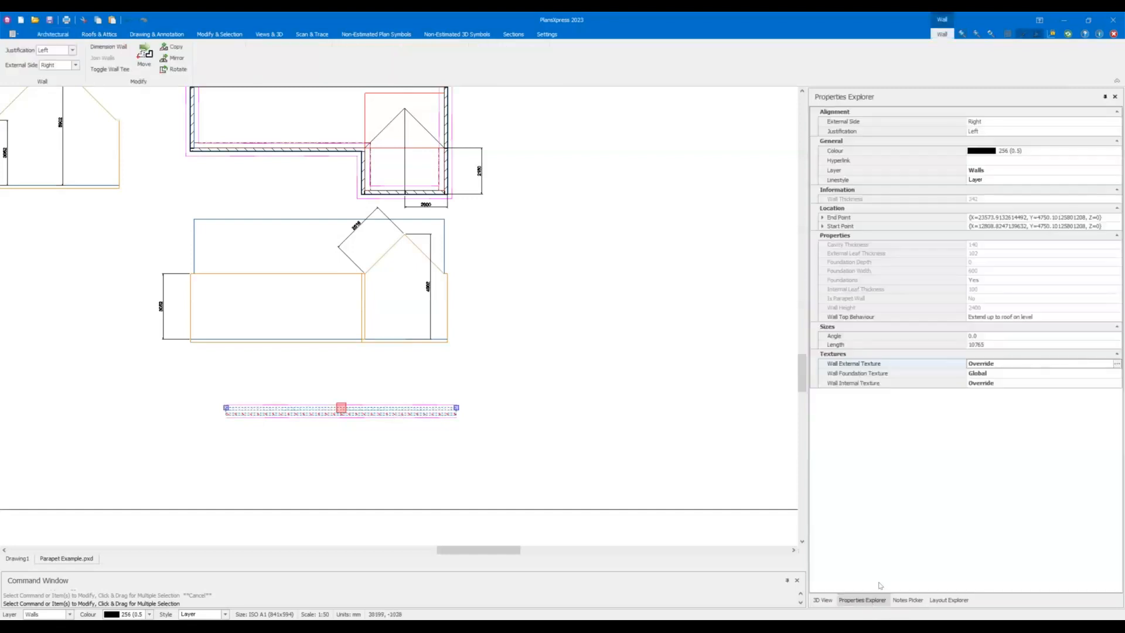
click(1117, 364)
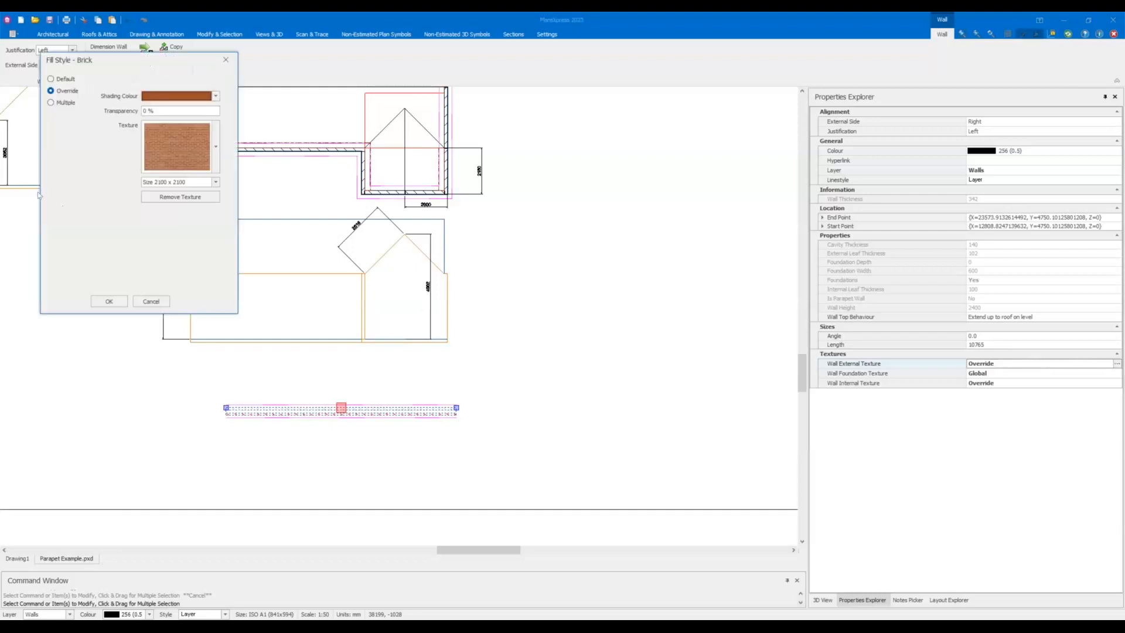
click(51, 102)
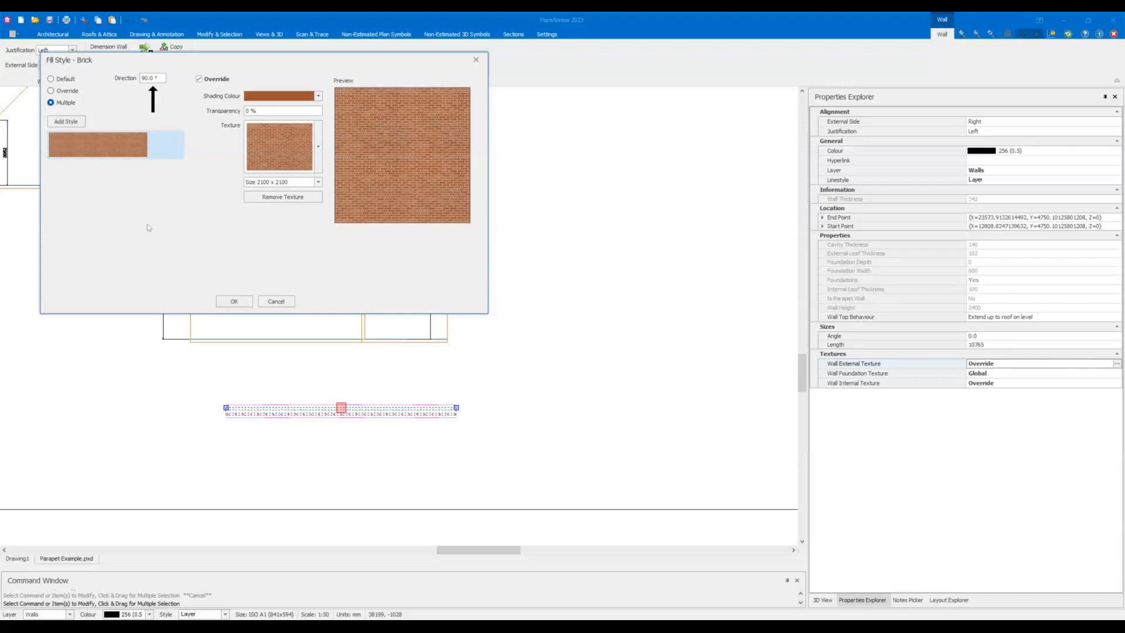
click(66, 121)
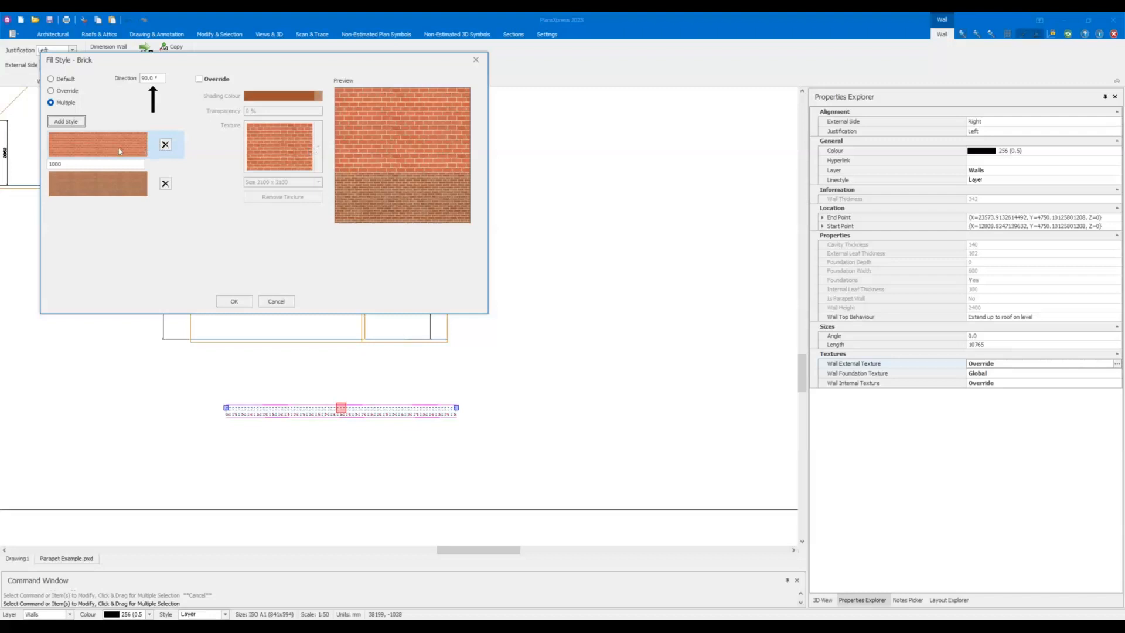
Override the upper style's texture in the wall's multiple fill with the horizontal 25-v-125-western cladding.
click(100, 186)
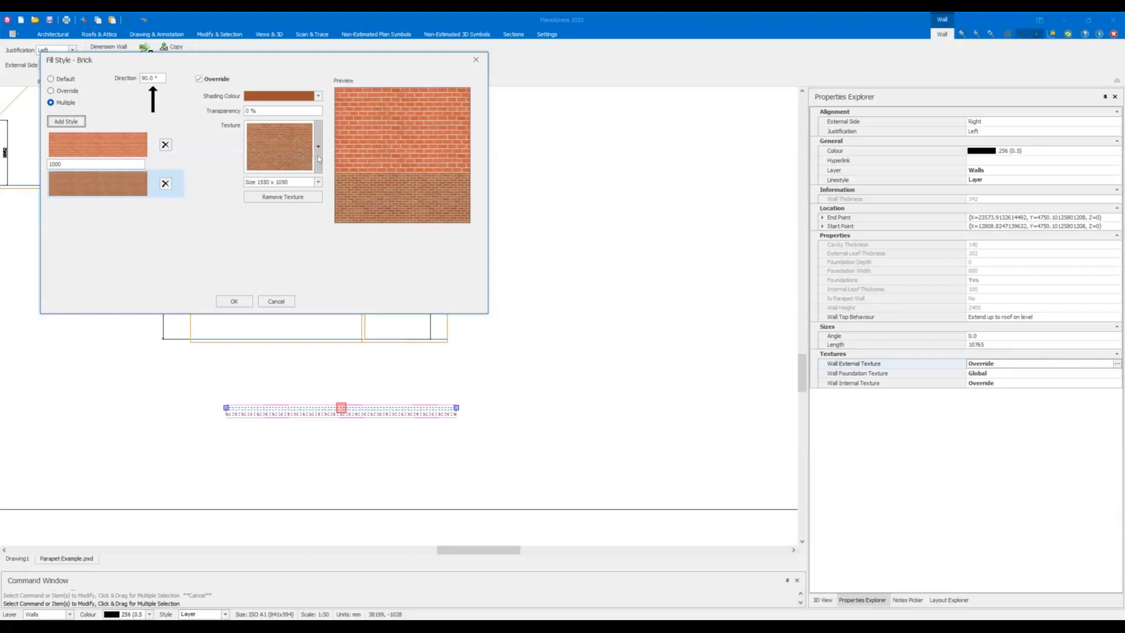
click(113, 143)
click(214, 82)
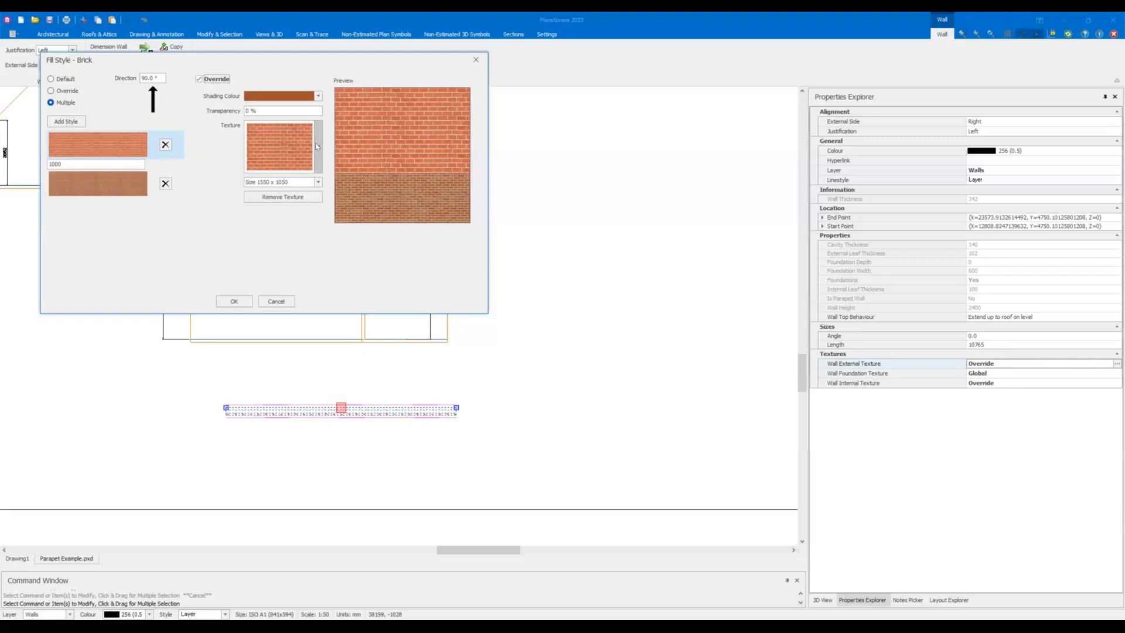
click(317, 145)
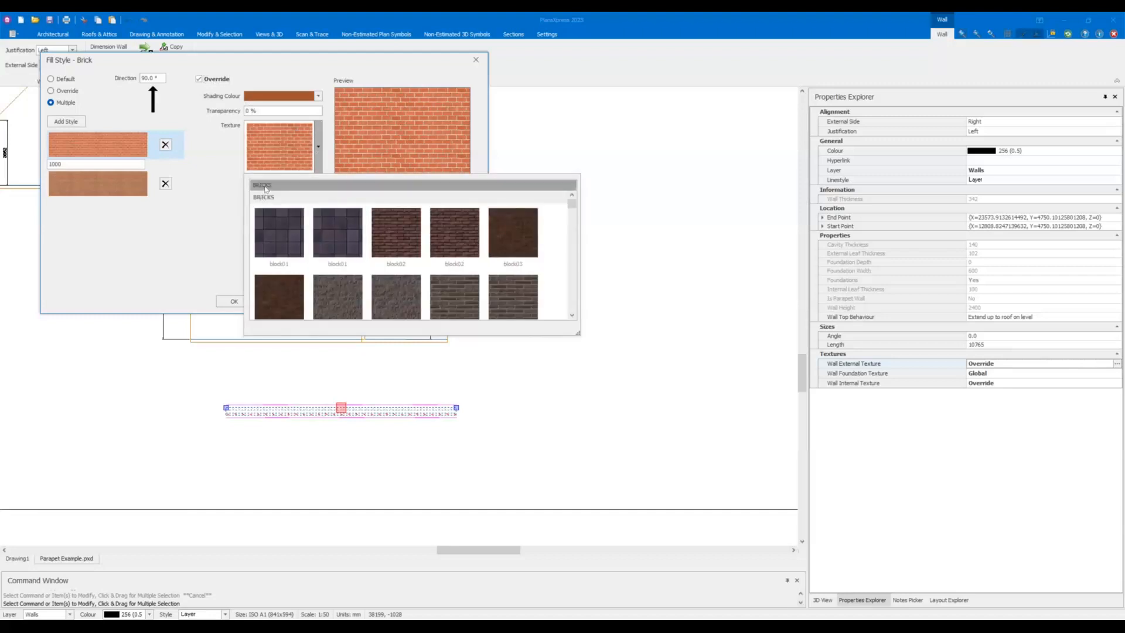
click(265, 189)
click(293, 238)
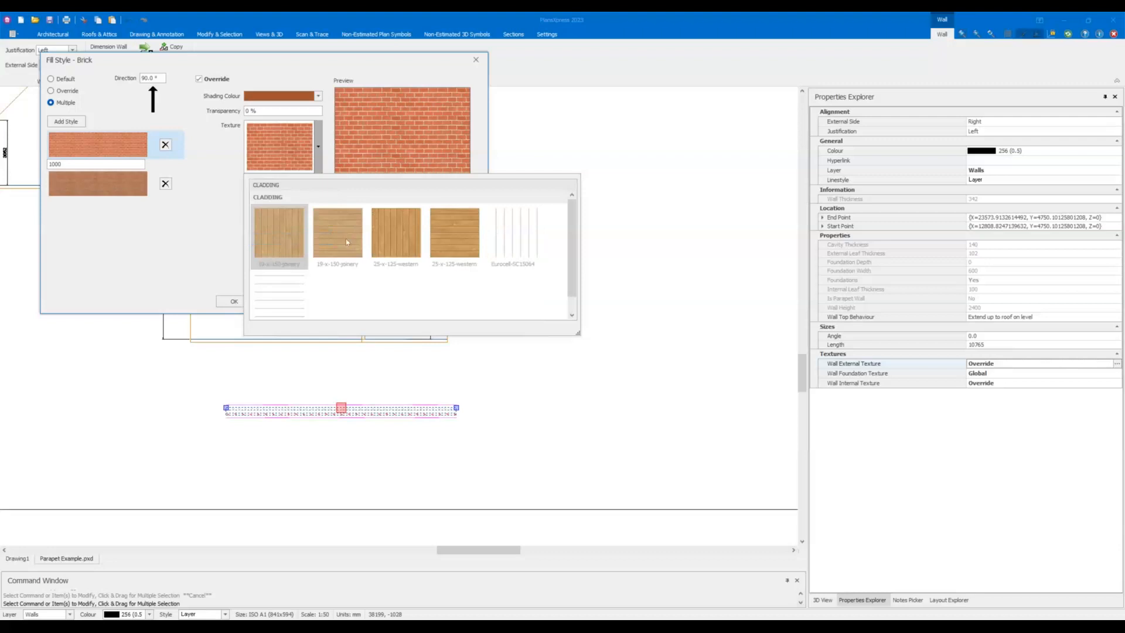
click(457, 246)
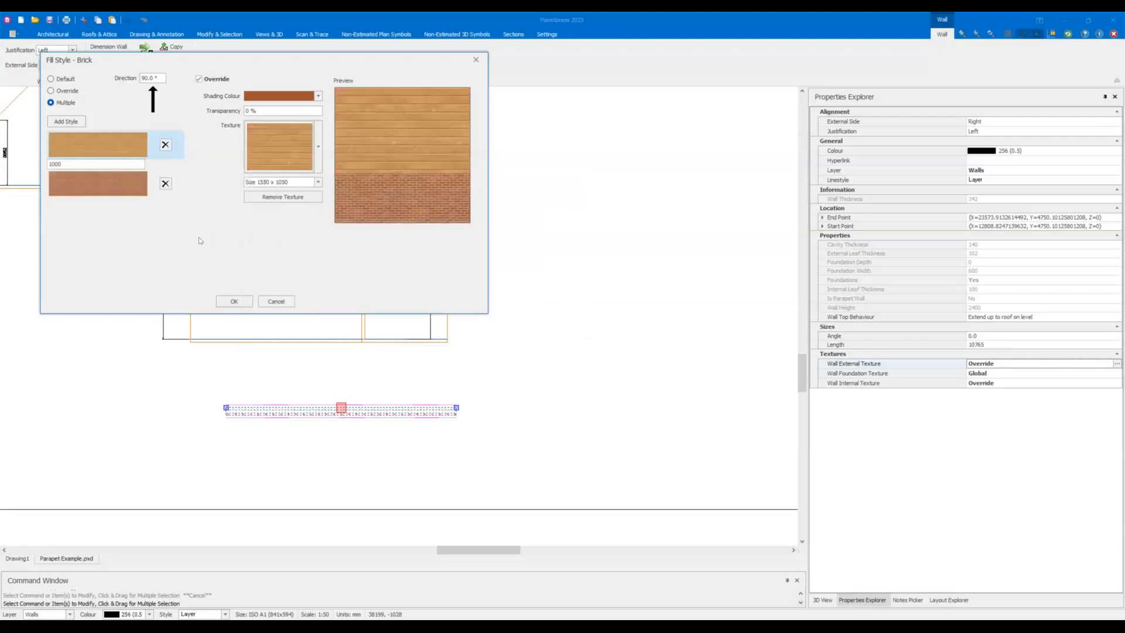
Apply the two-texture fill to the wall's external face and inspect the wall in 3D.
click(81, 183)
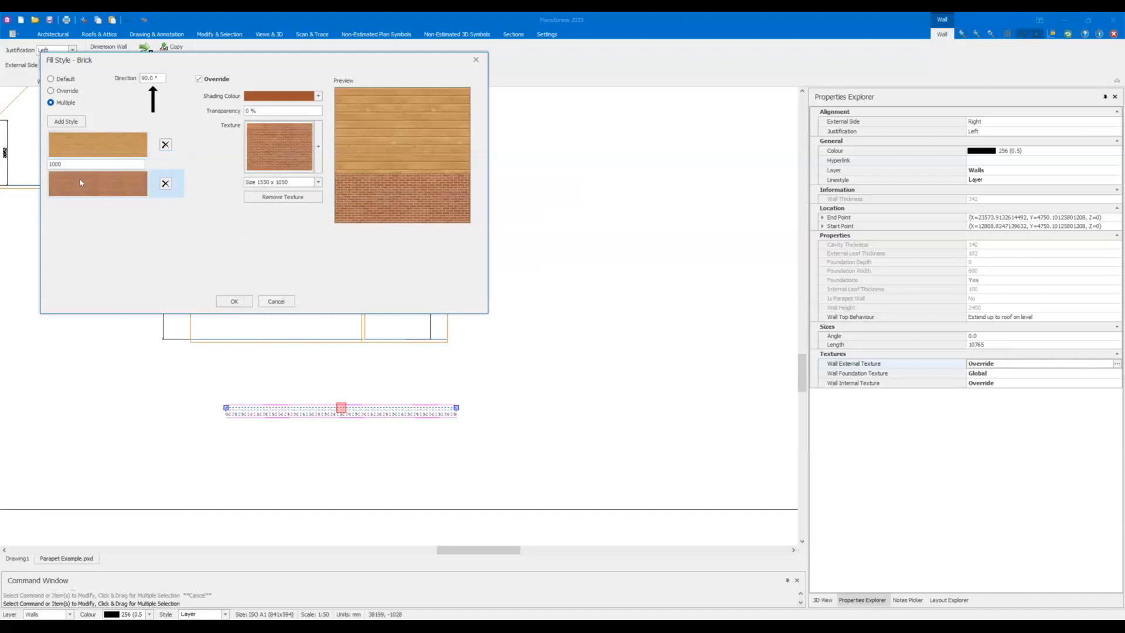
double_click(62, 165)
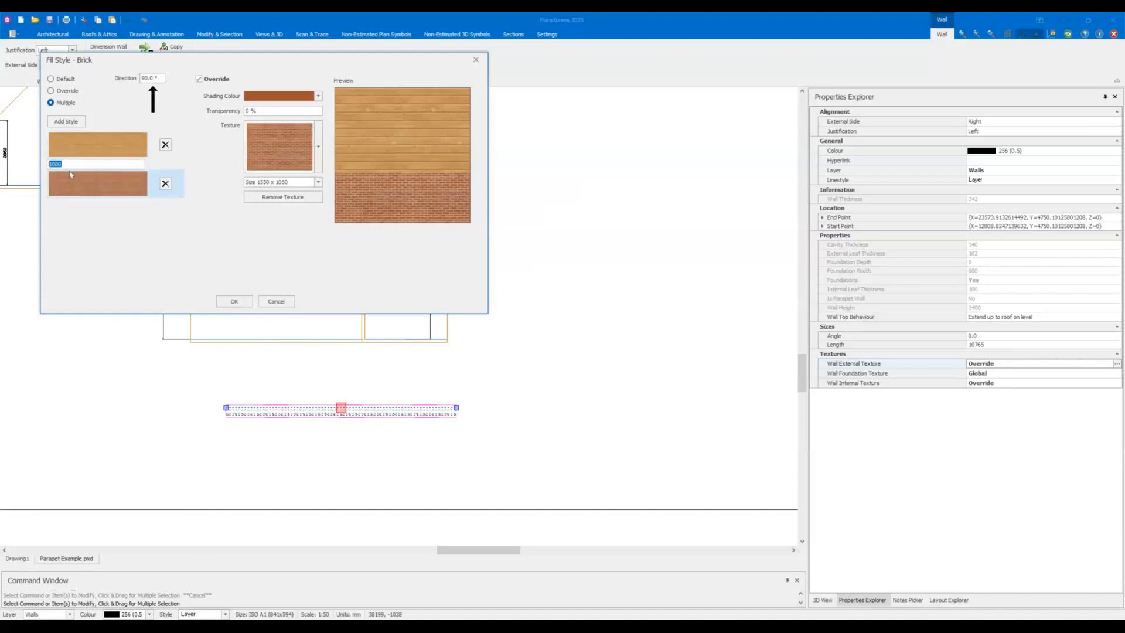
click(73, 150)
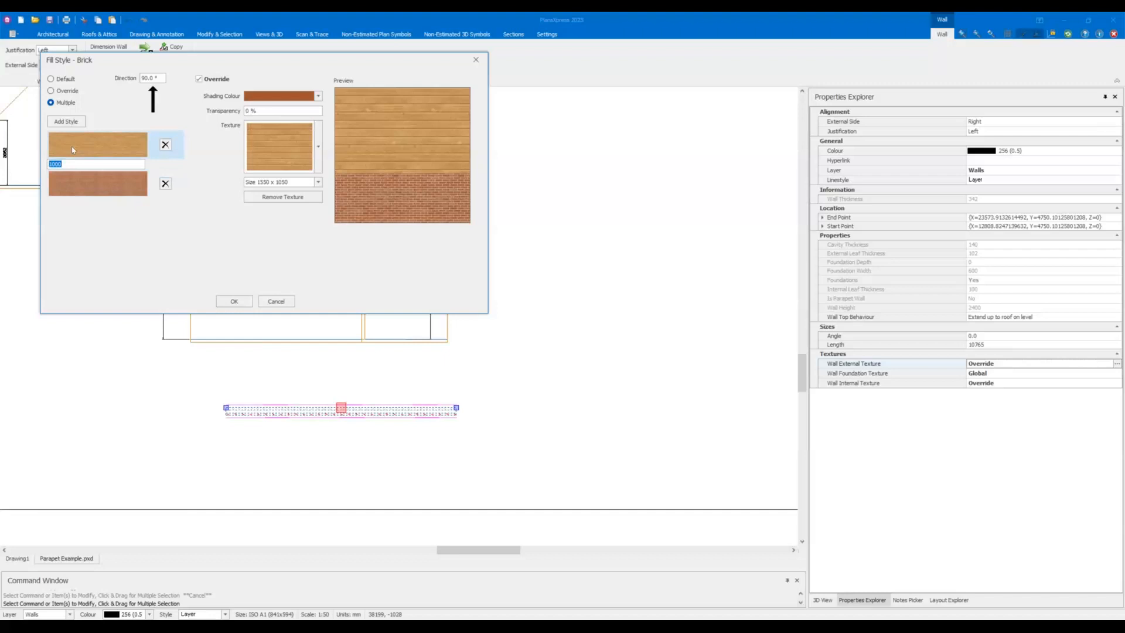
click(233, 301)
click(233, 302)
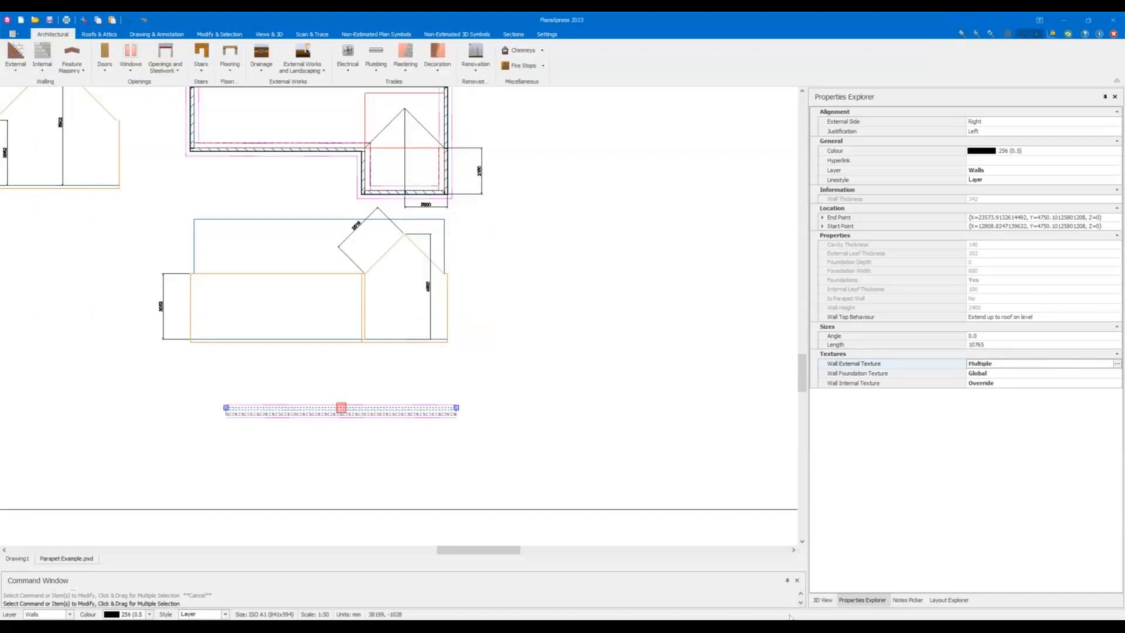
click(822, 600)
drag(899, 355, 939, 373)
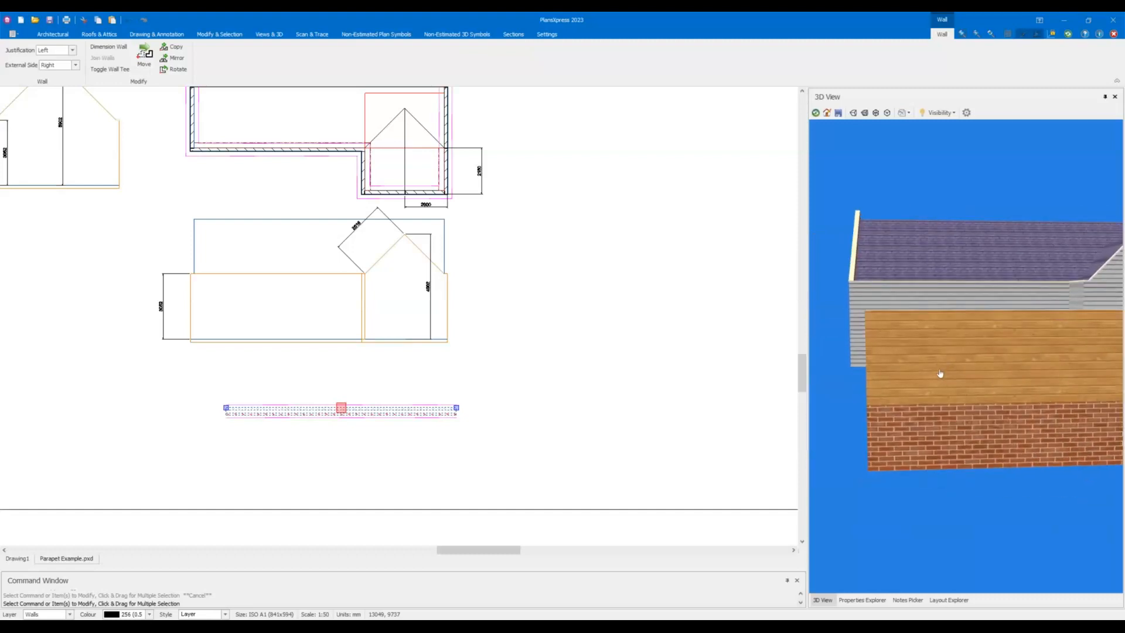
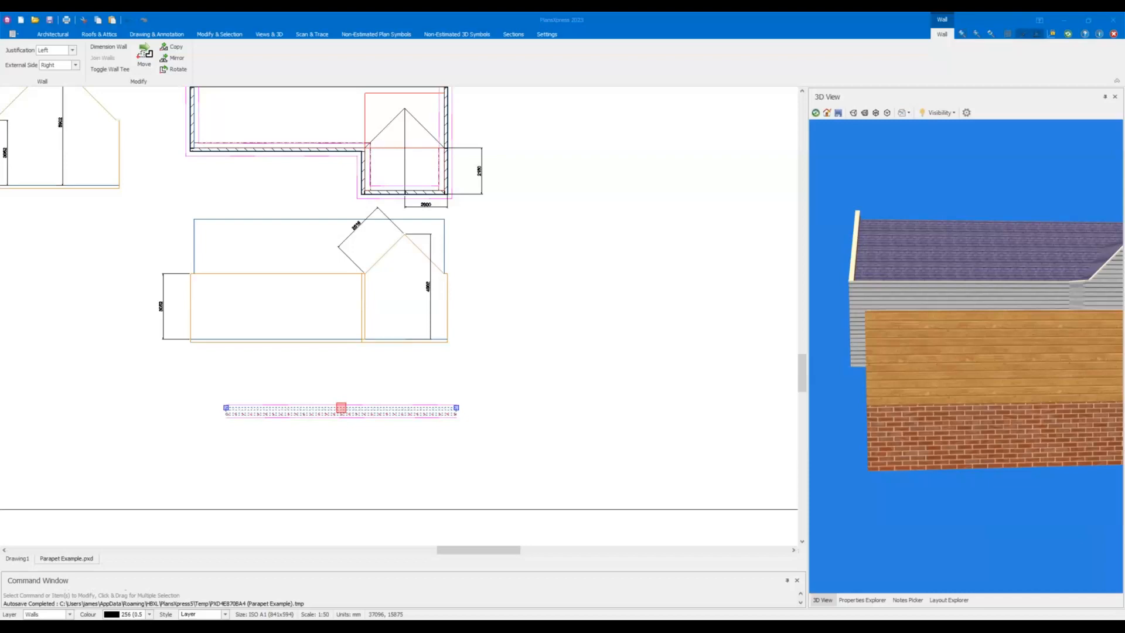
Start a double leaf external Brick & Block wall with the Brick and Block Cavity Garage Wall - Strip Foundation specification.
click(47, 35)
click(16, 59)
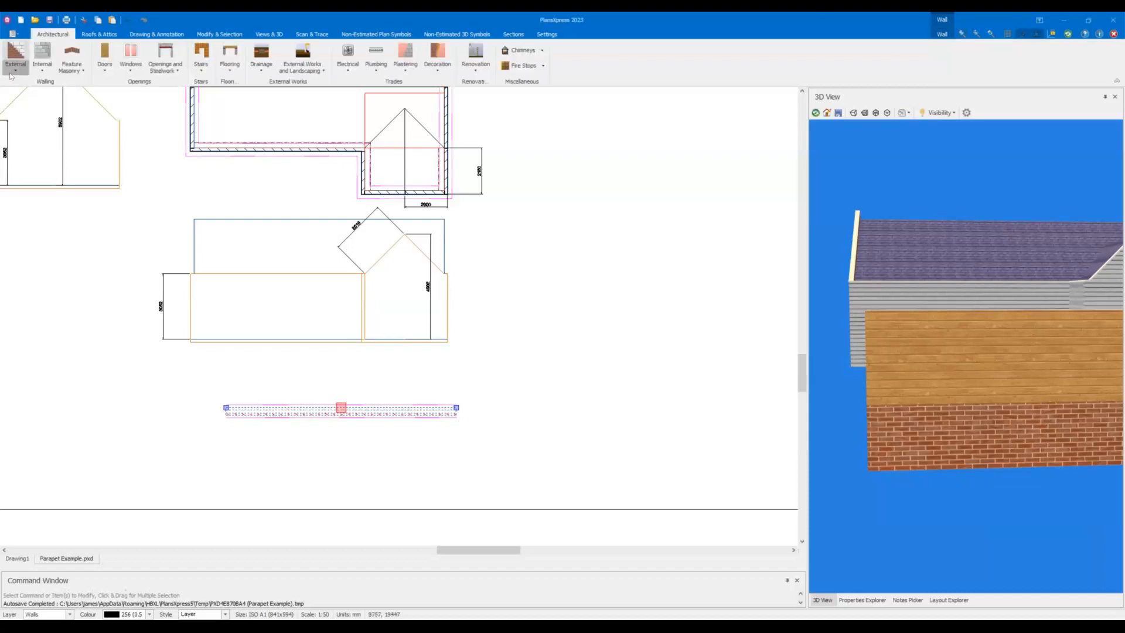
mouse_move(133, 97)
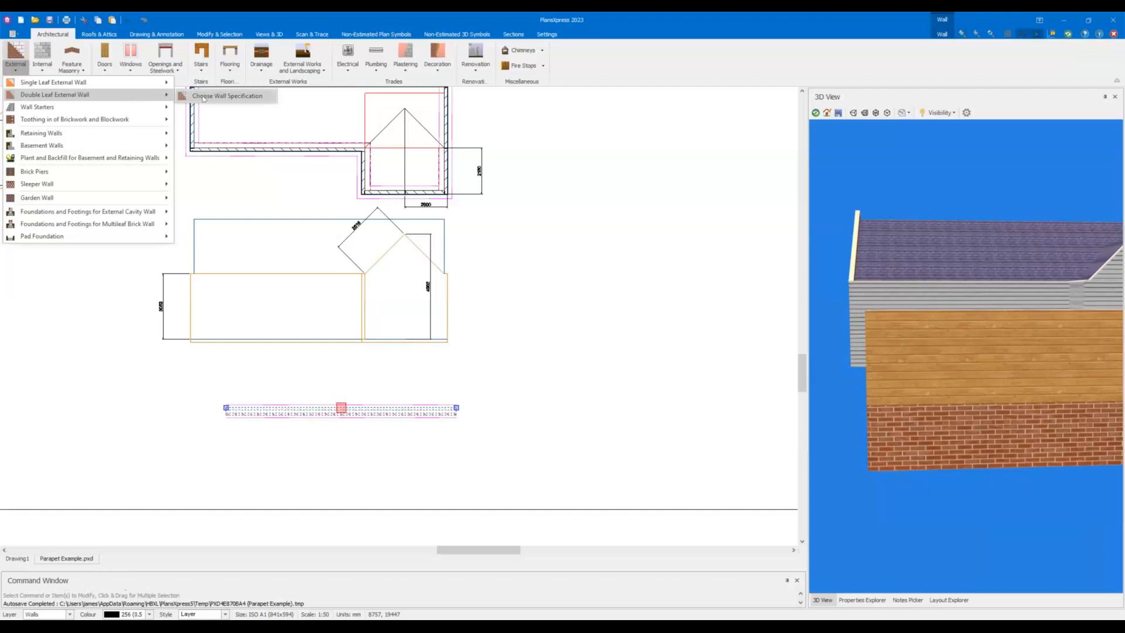
click(203, 96)
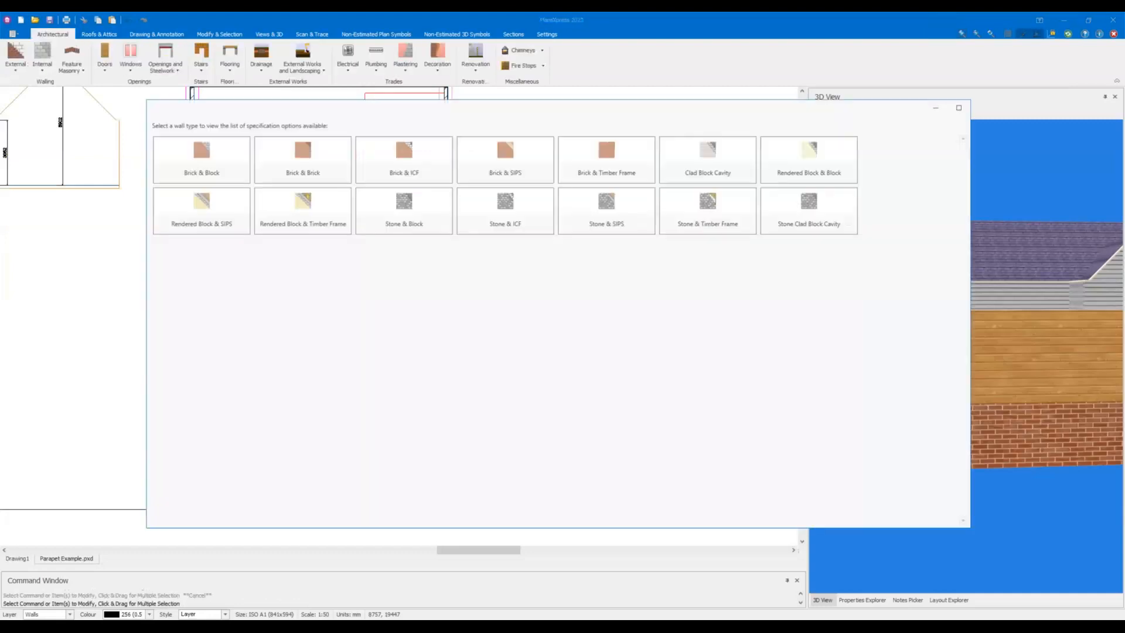
click(207, 162)
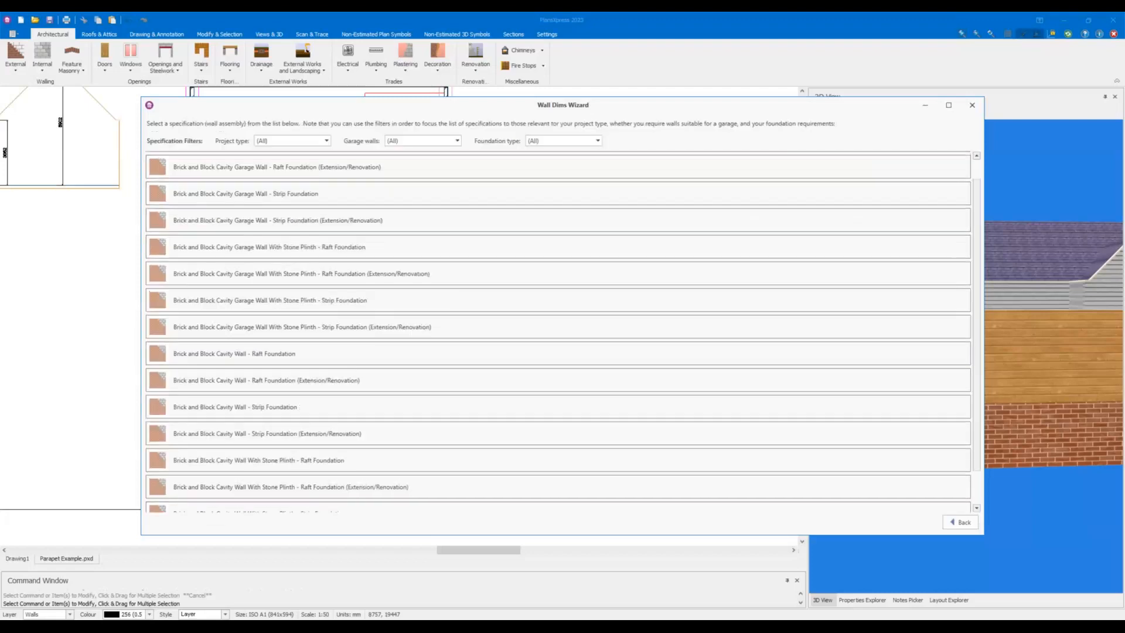
scroll(332, 343, up, 1)
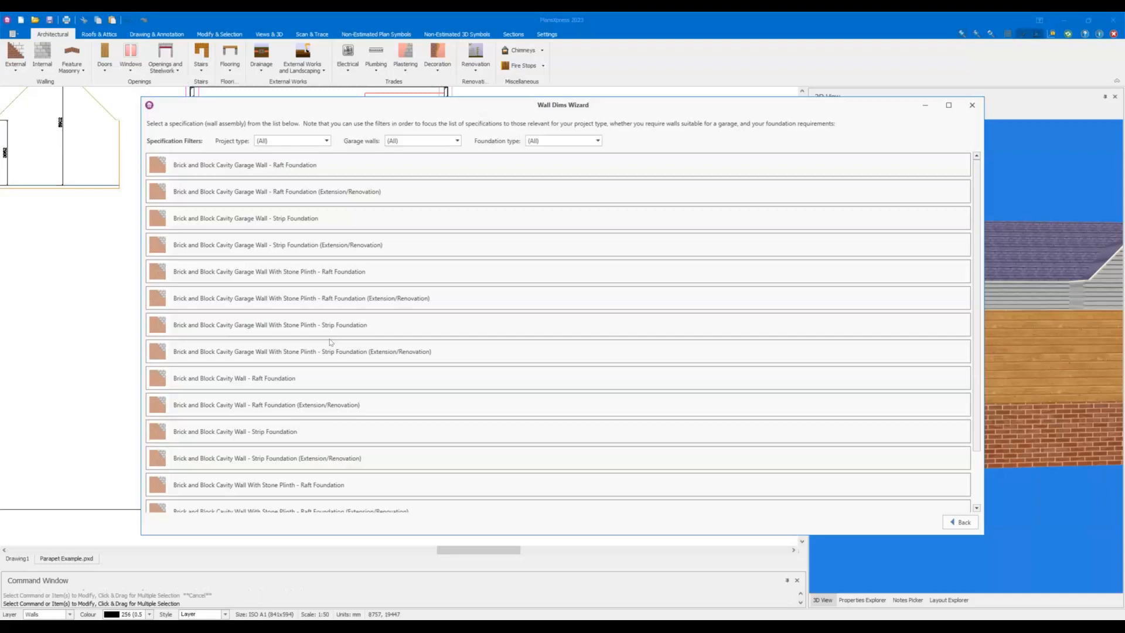
double_click(319, 218)
click(303, 215)
click(958, 522)
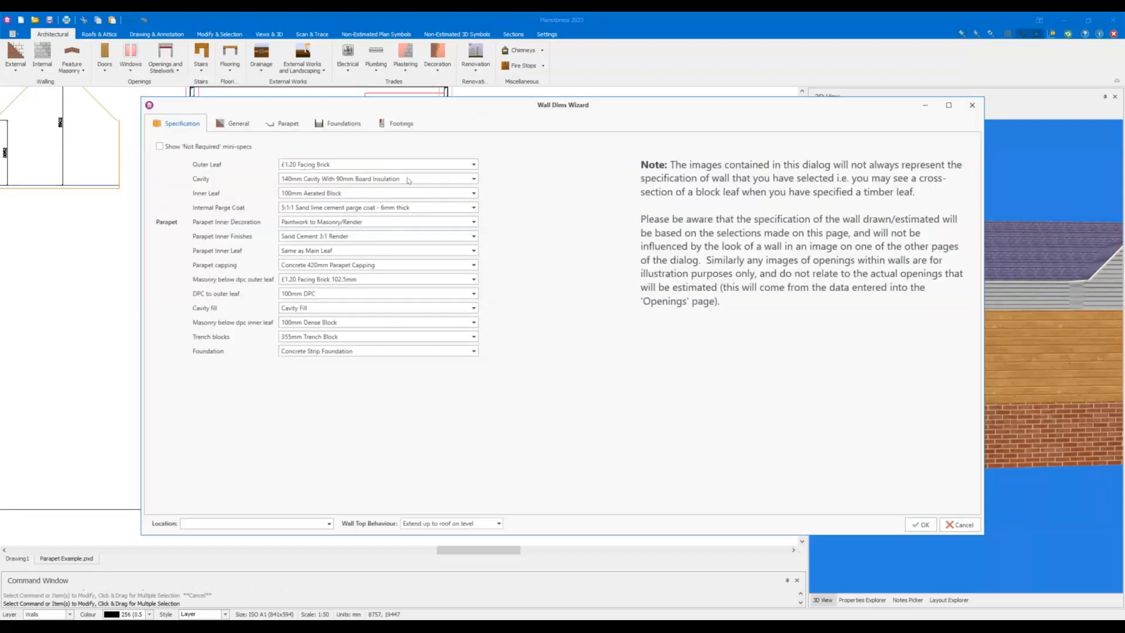
Review the available outer leaf and inner leaf options in the wall's specification.
click(398, 169)
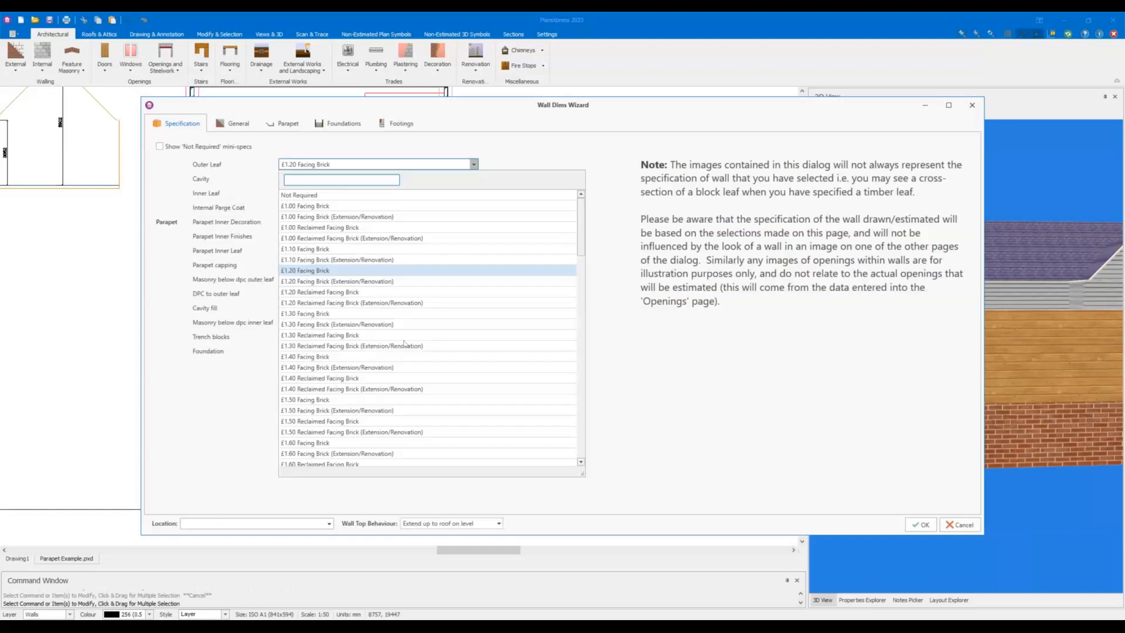
click(392, 166)
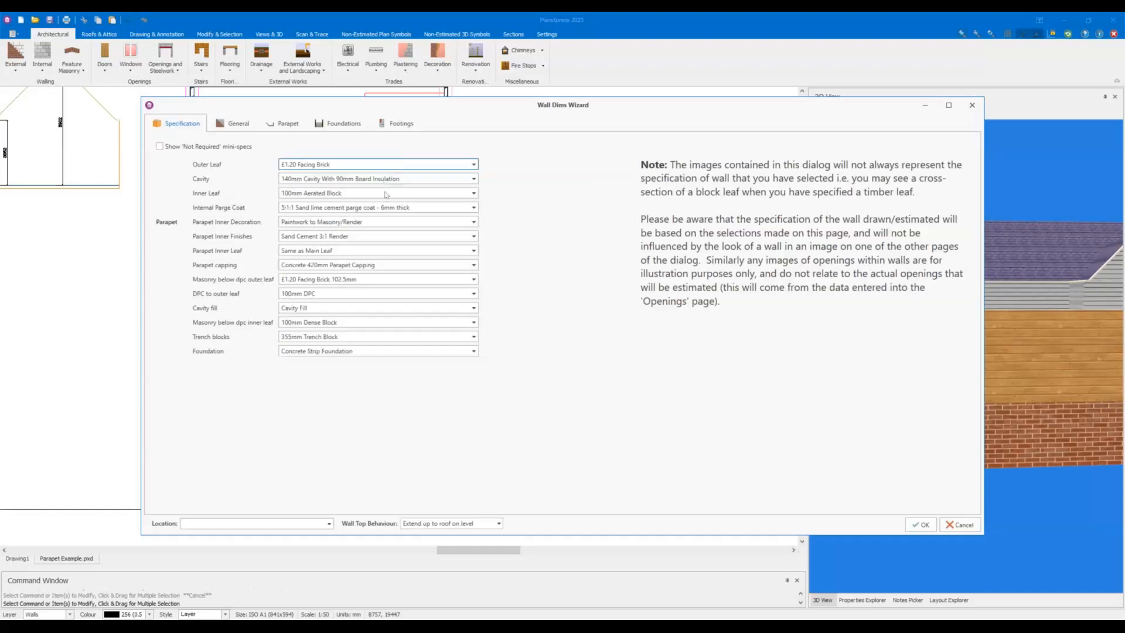
click(384, 196)
click(423, 193)
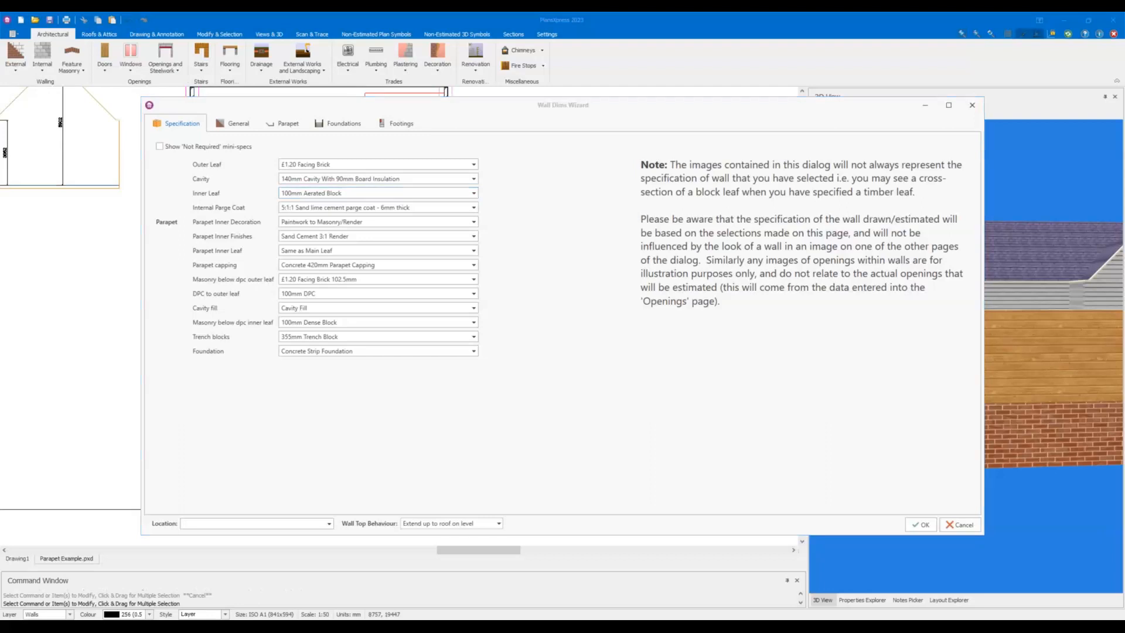
Switch to the HBXL Support site in the browser and open the PlansXpress 2023 Updates article from Software Updates.
drag(1123, 196, 381, 14)
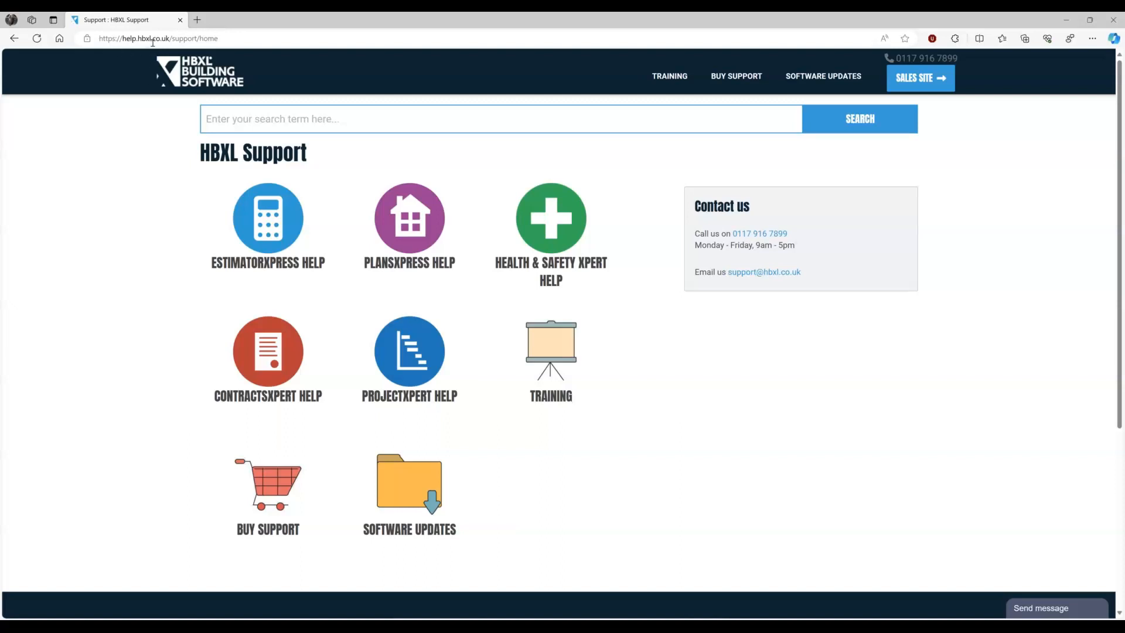
click(404, 488)
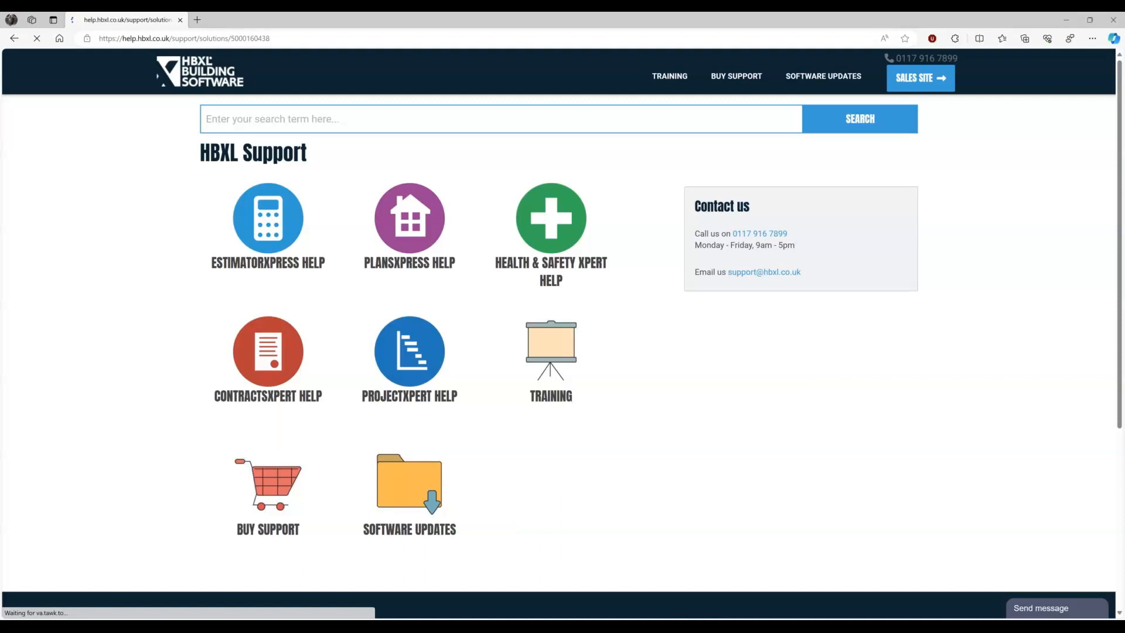
scroll(112, 303, down, 3)
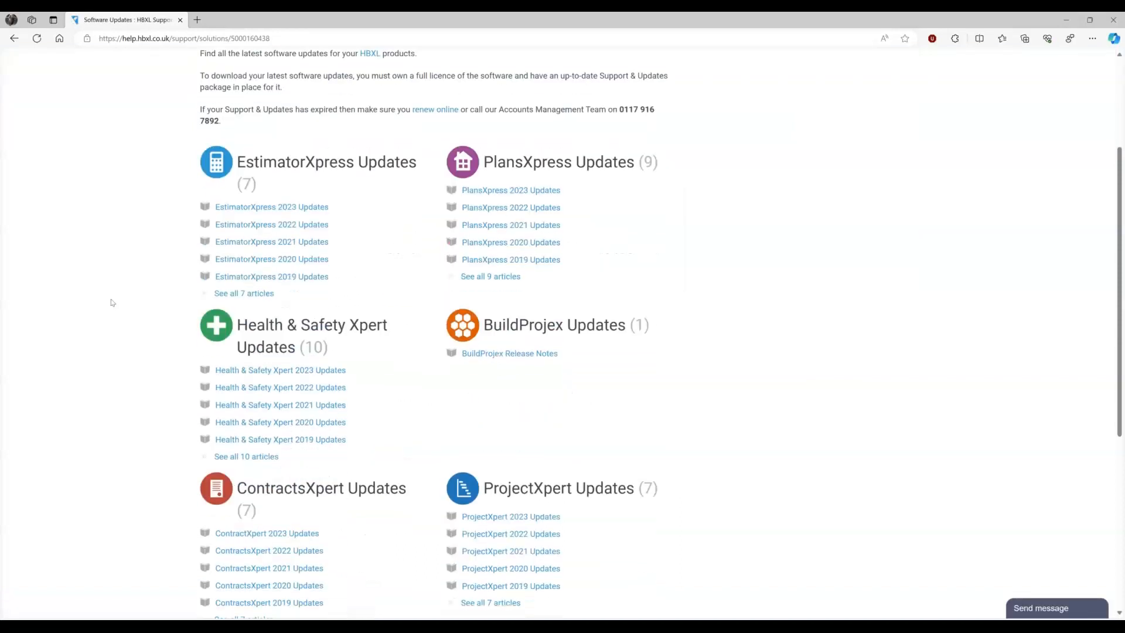
scroll(112, 302, up, 2)
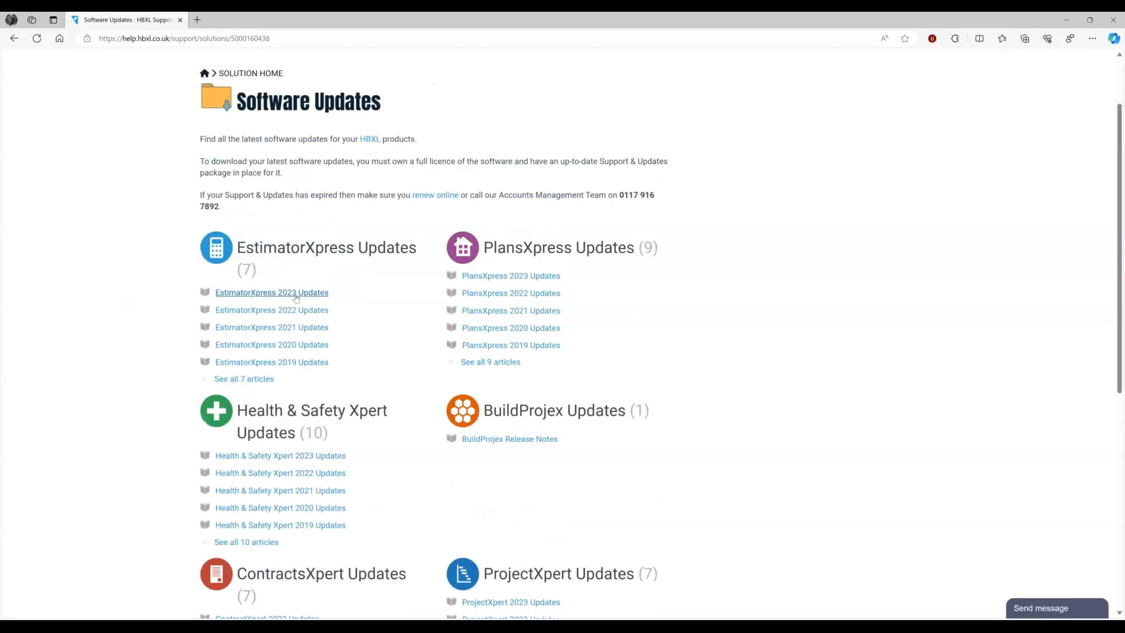
click(524, 276)
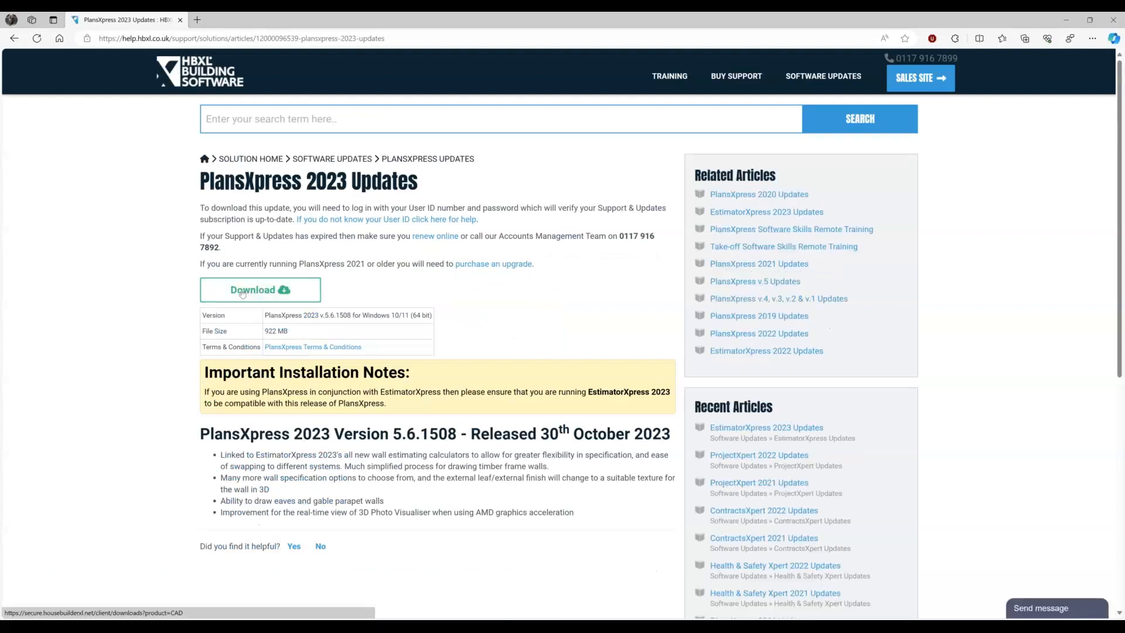
View the login page for the PlansXpress 2023 download and return to the update article.
click(242, 292)
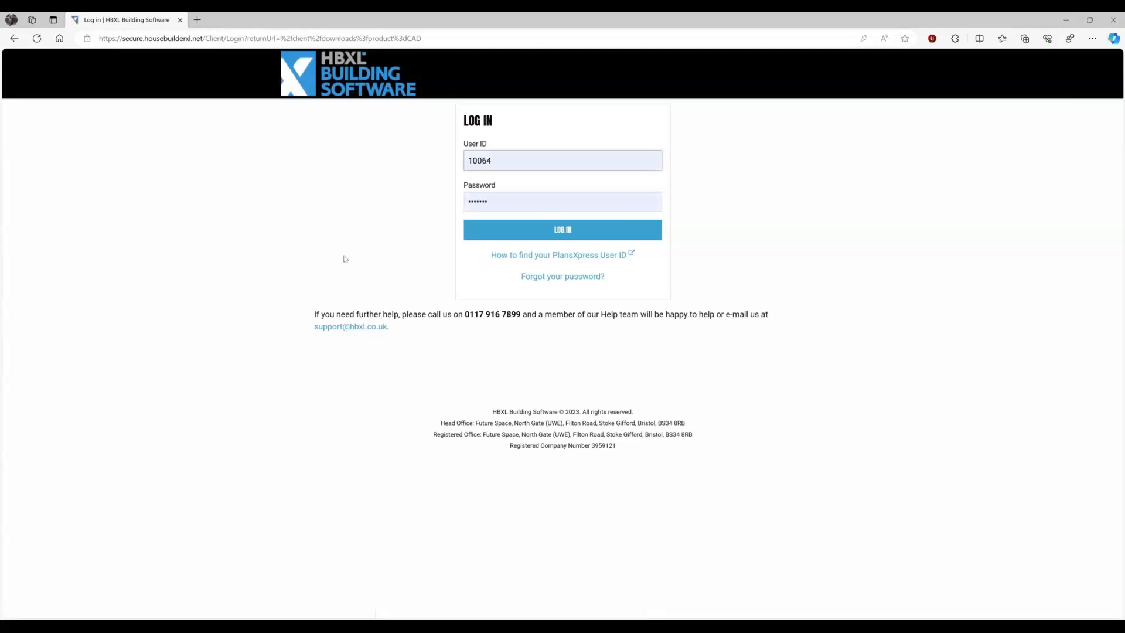
key(alt+Left)
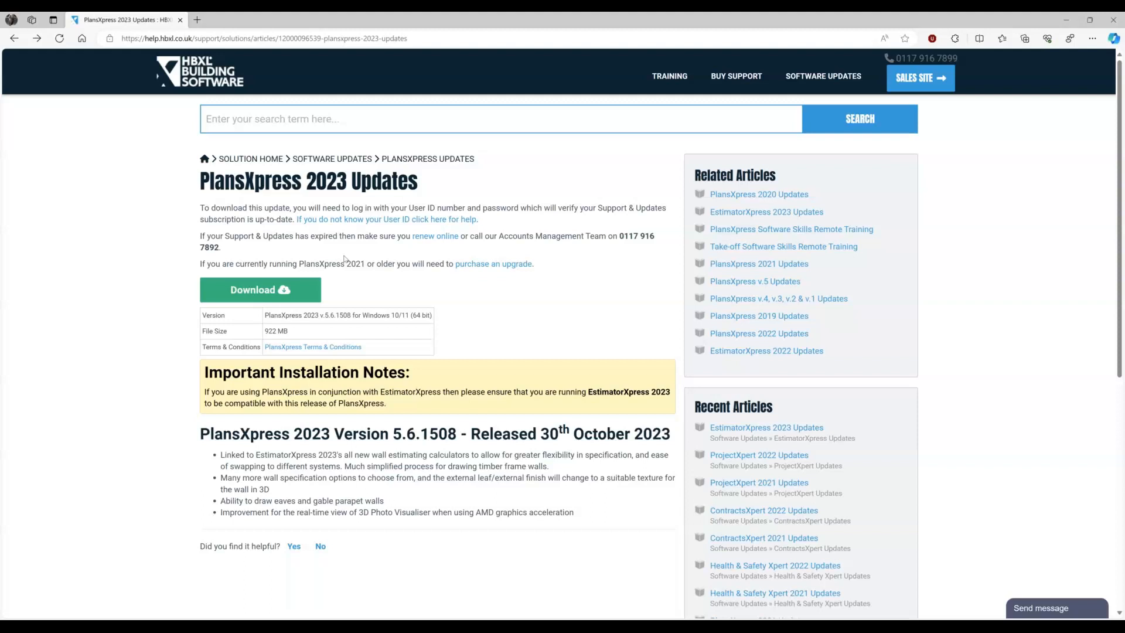
click(269, 291)
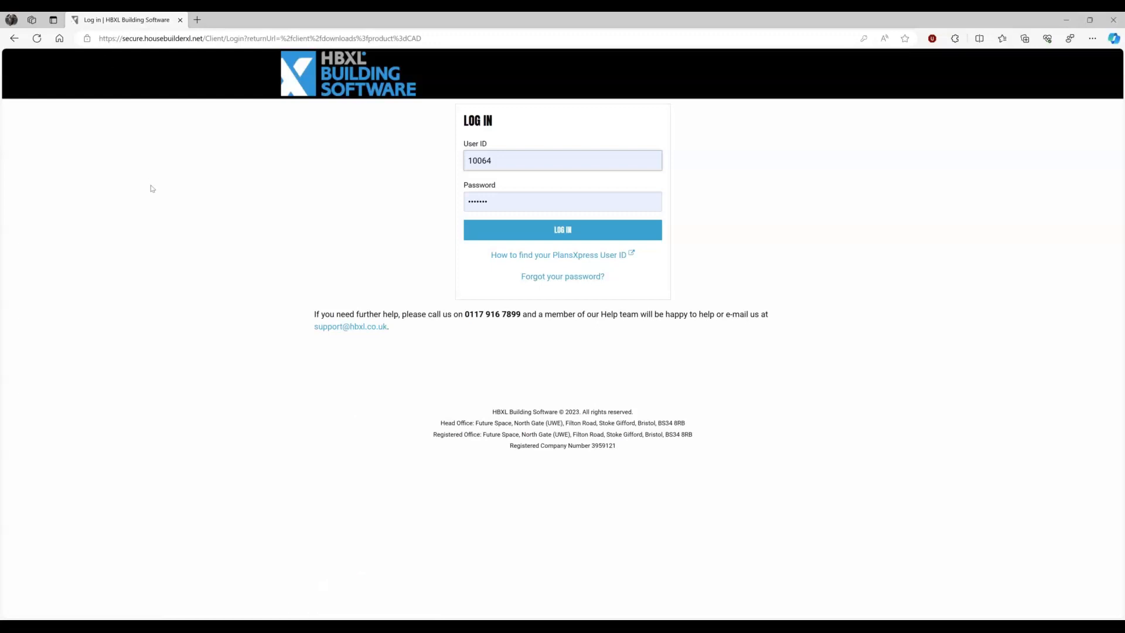
key(alt+Left)
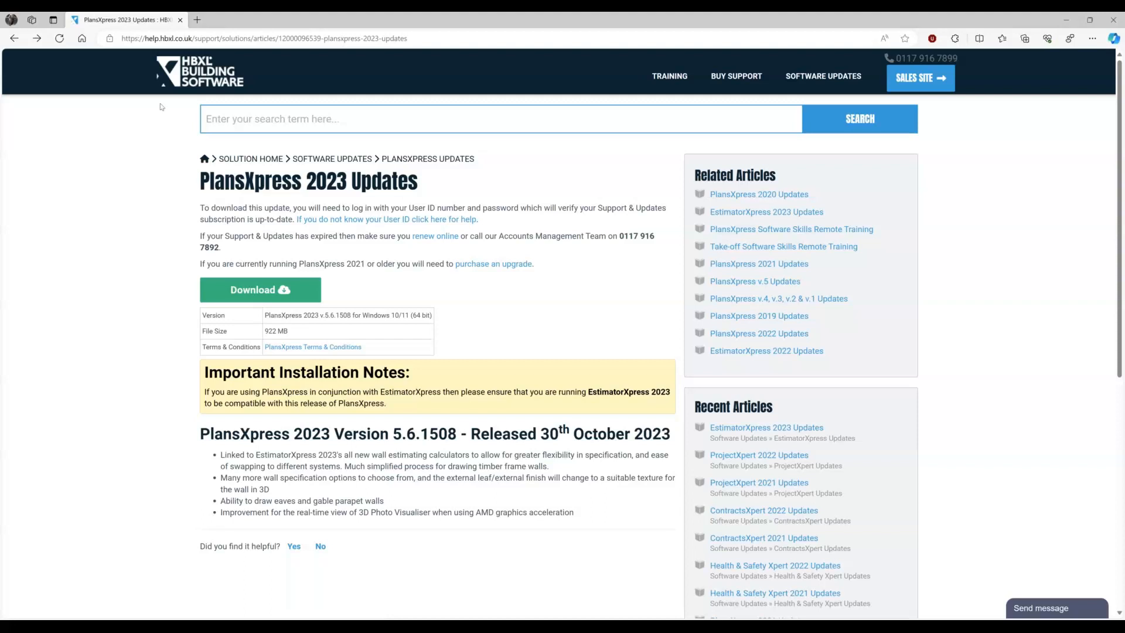
Go to hbxl.co.uk and open the User Zone's Latest releases page.
click(158, 38)
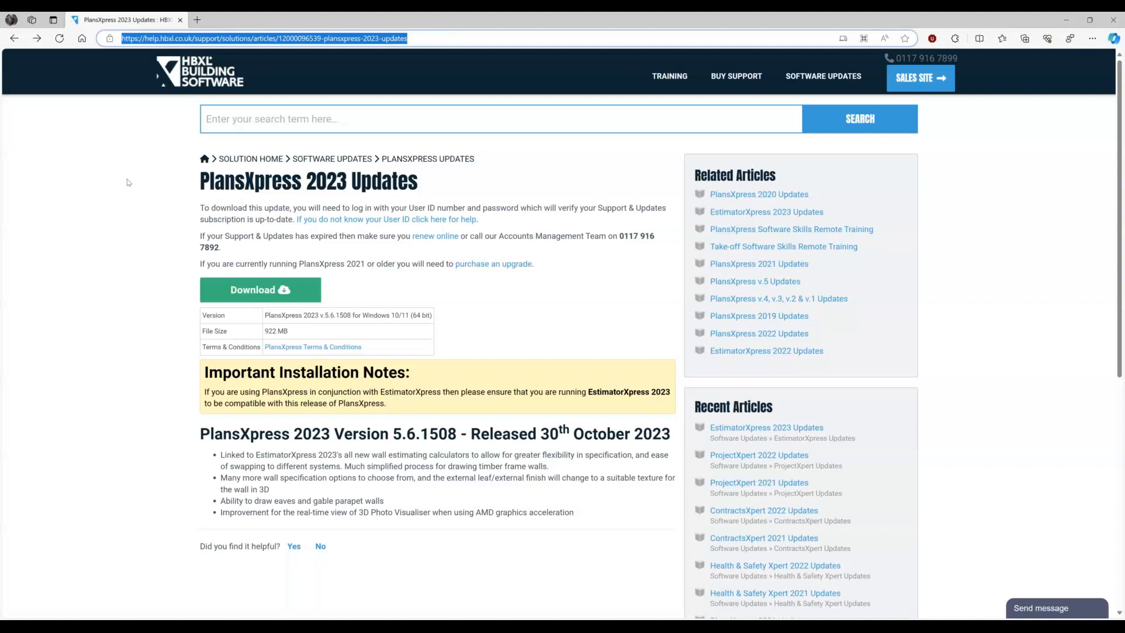
text(hbxl.co.uk)
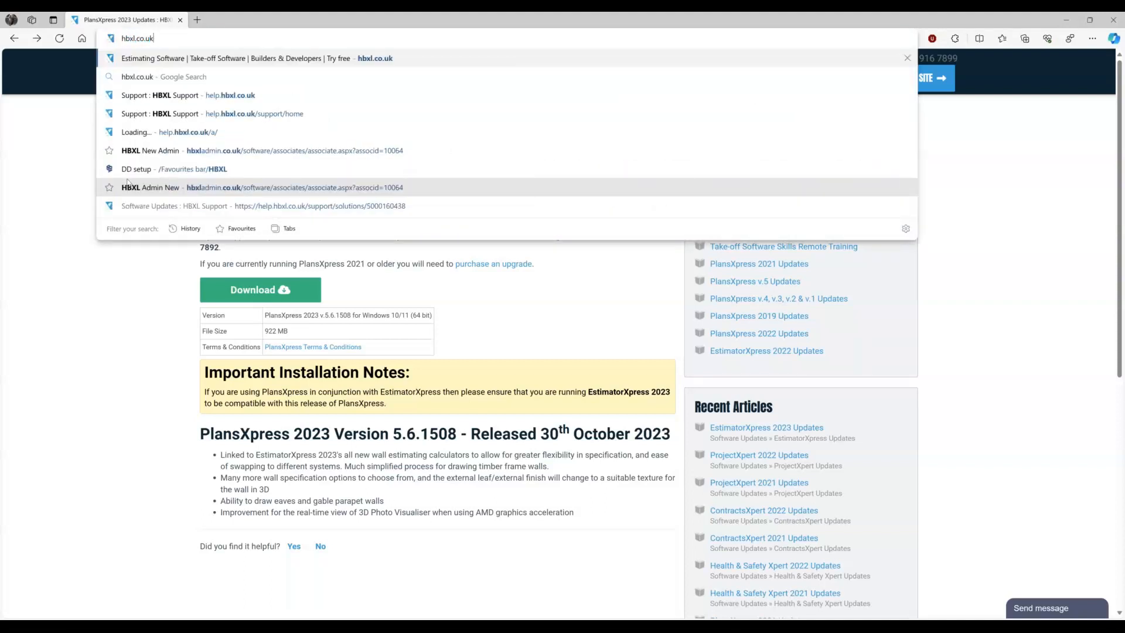
key(Return)
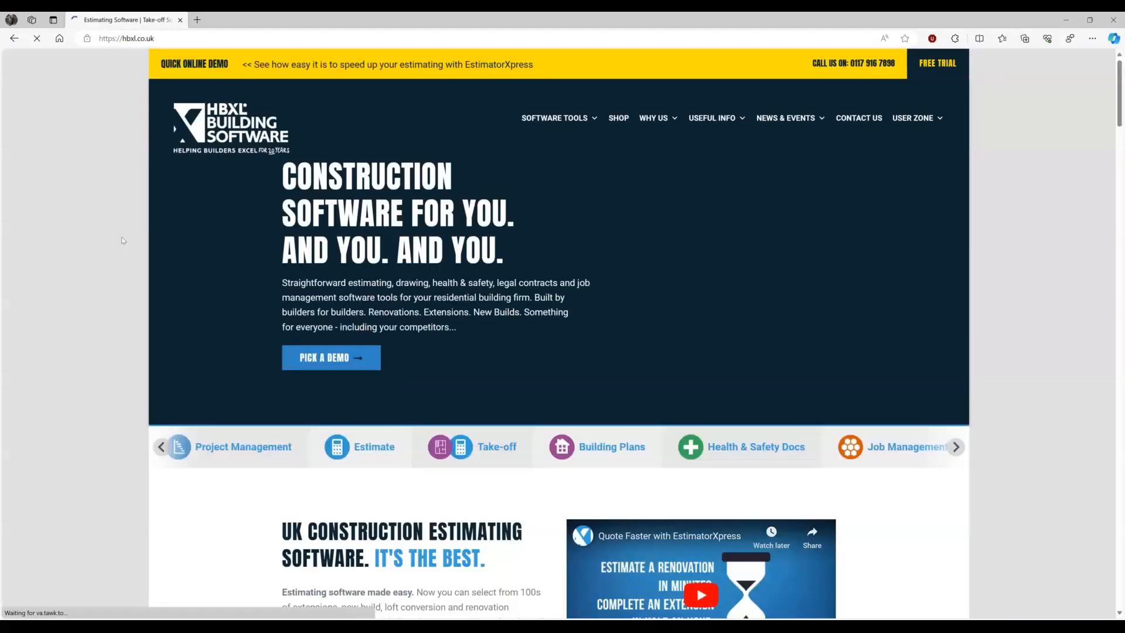
mouse_move(921, 119)
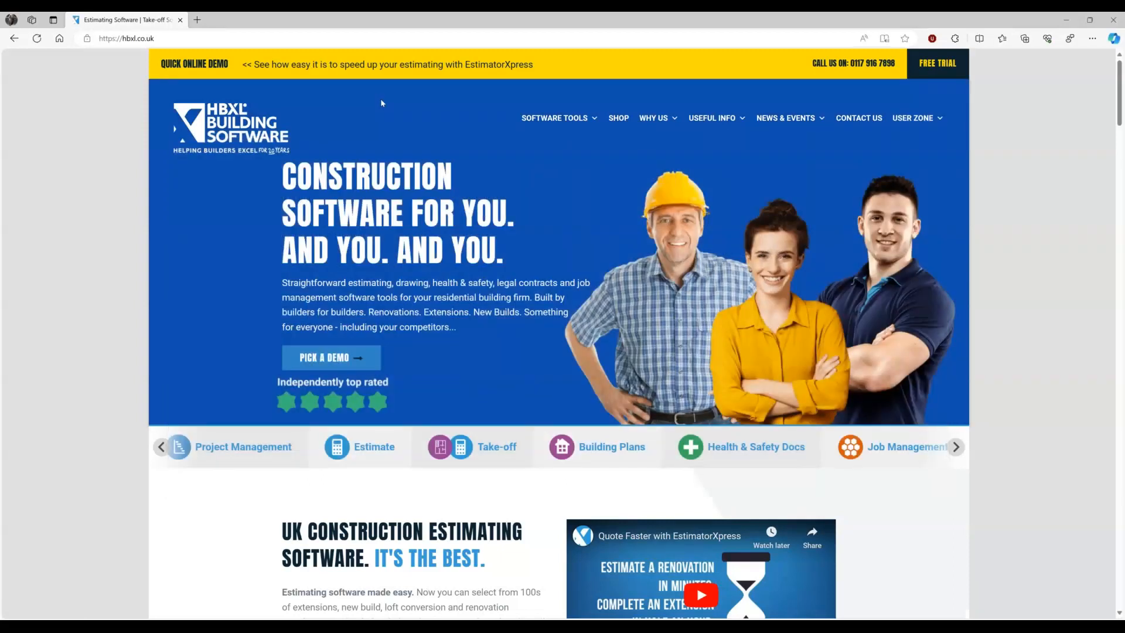
scroll(381, 98, down, 1)
scroll(381, 99, down, 5)
scroll(381, 99, up, 6)
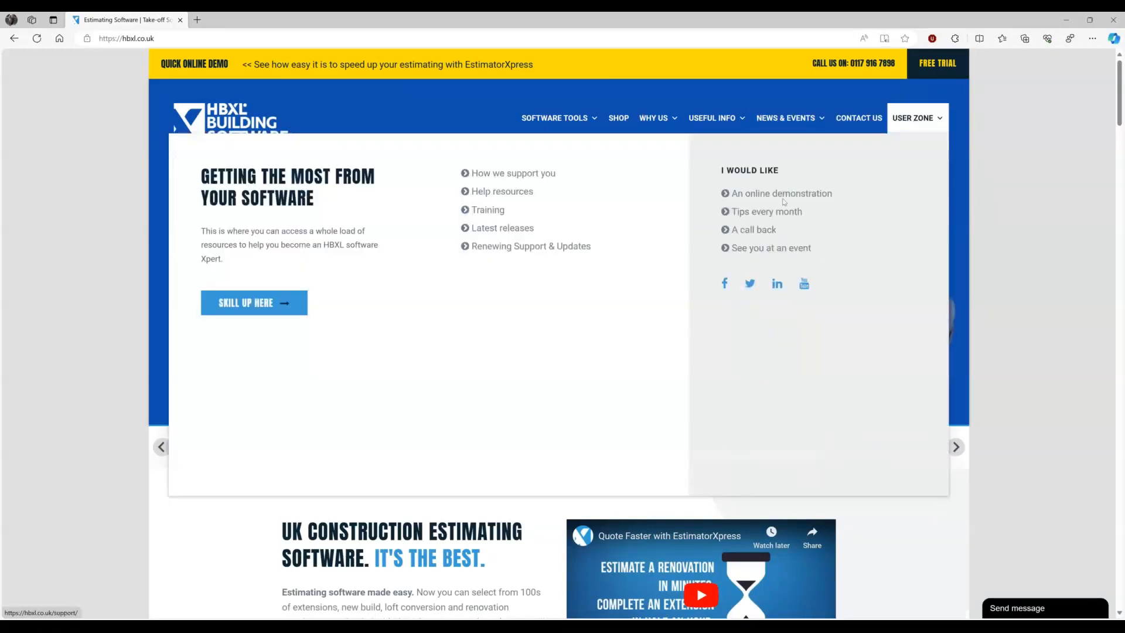
click(506, 233)
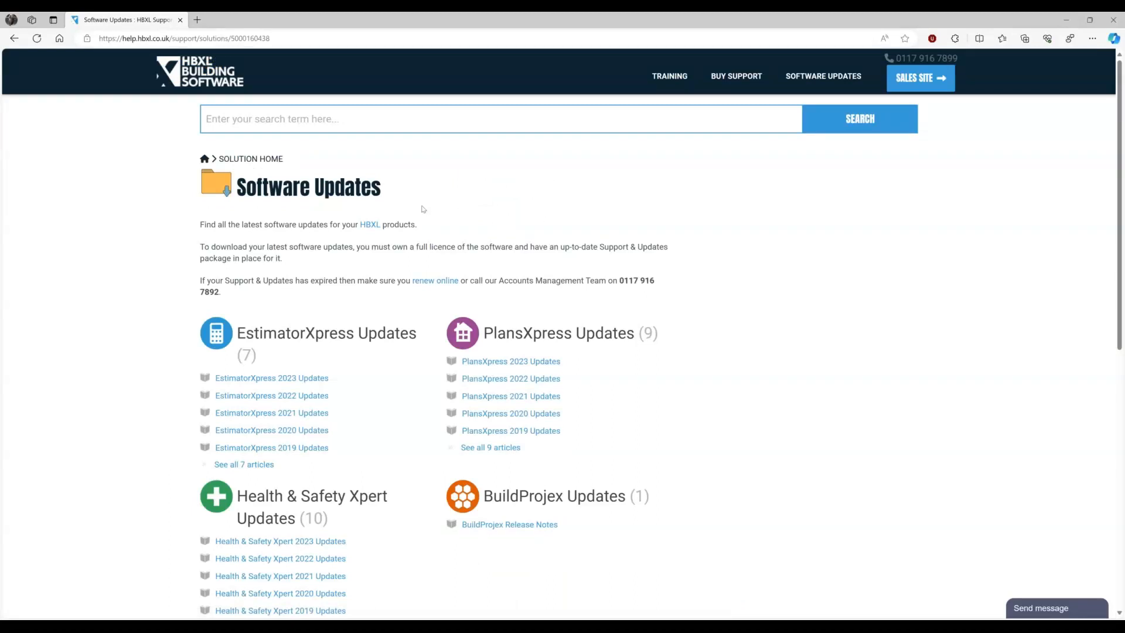
Look through the software updates listed for each HBXL product.
scroll(423, 209, down, 3)
scroll(613, 200, up, 3)
scroll(228, 335, down, 3)
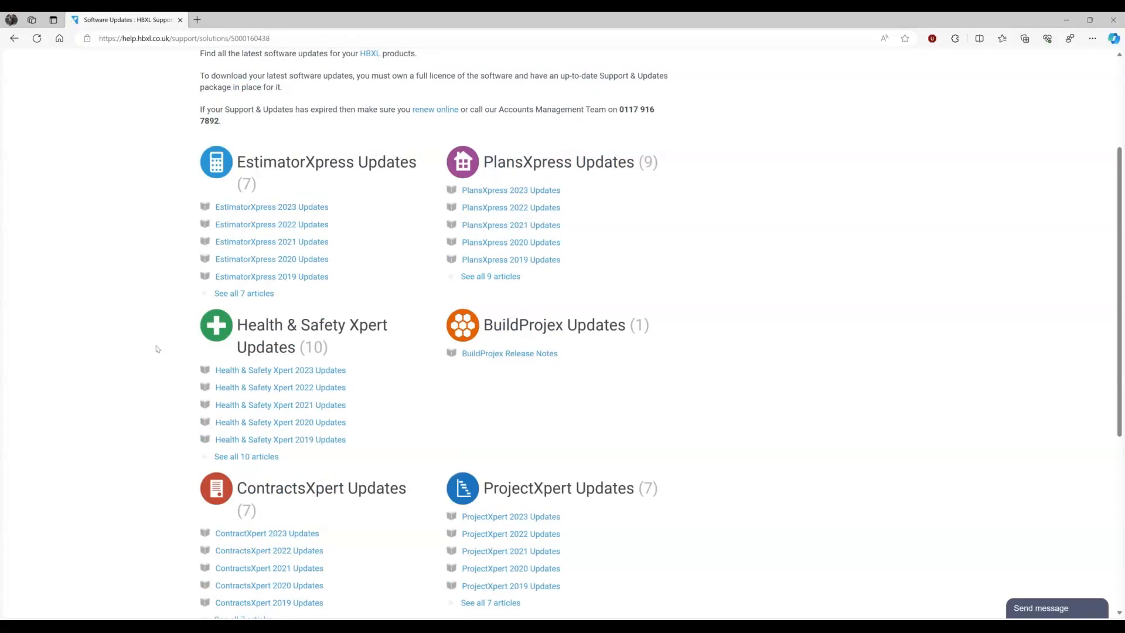
scroll(156, 348, down, 2)
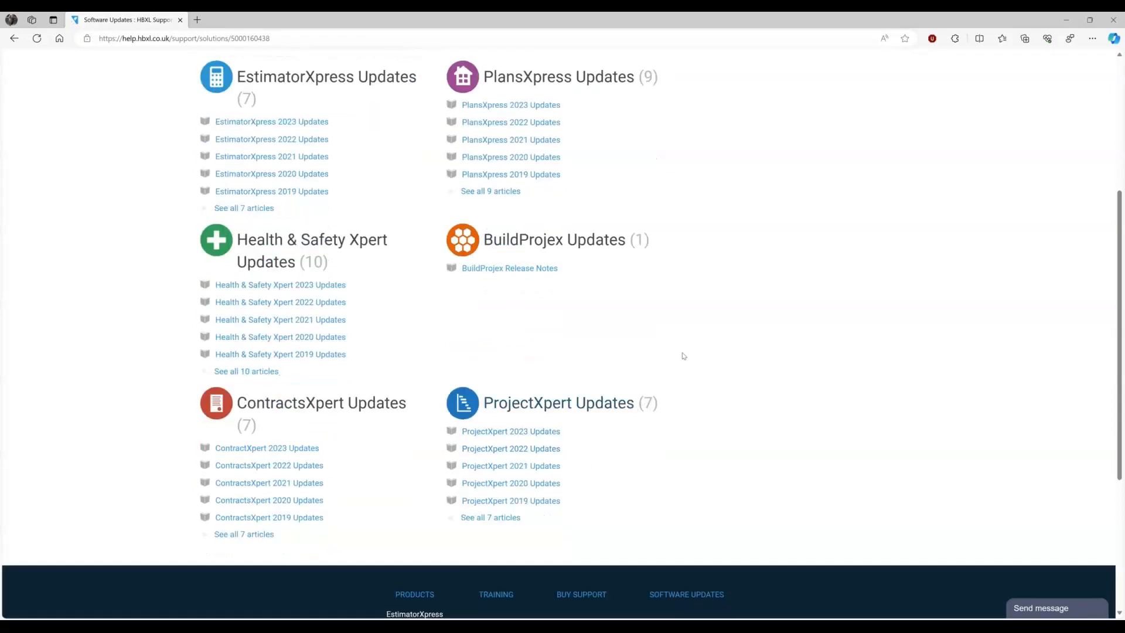
scroll(683, 356, up, 2)
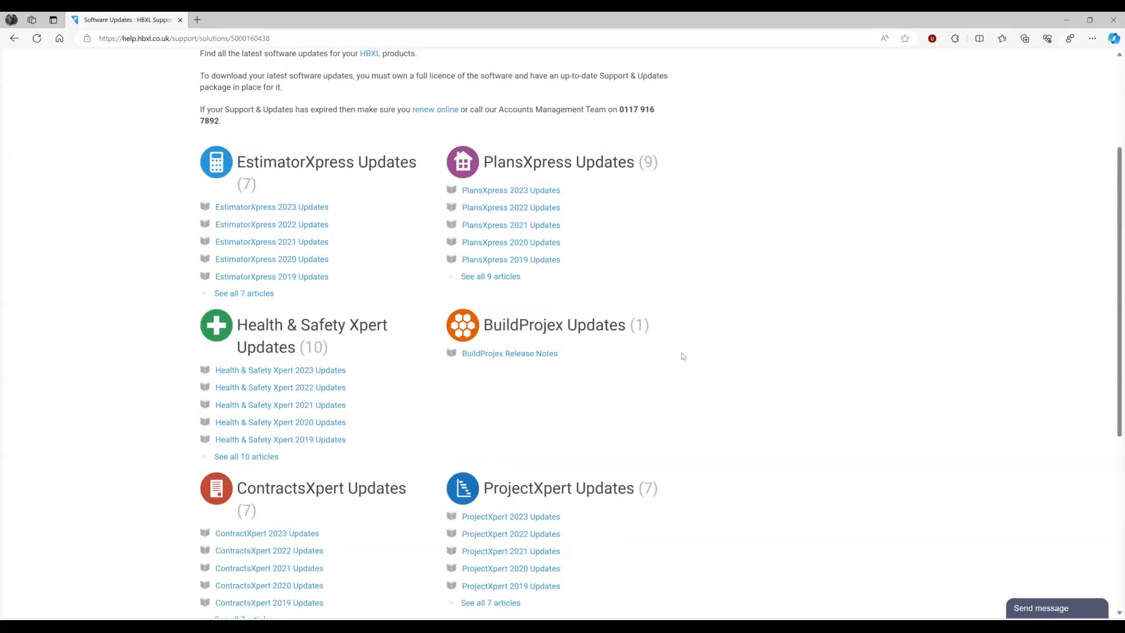